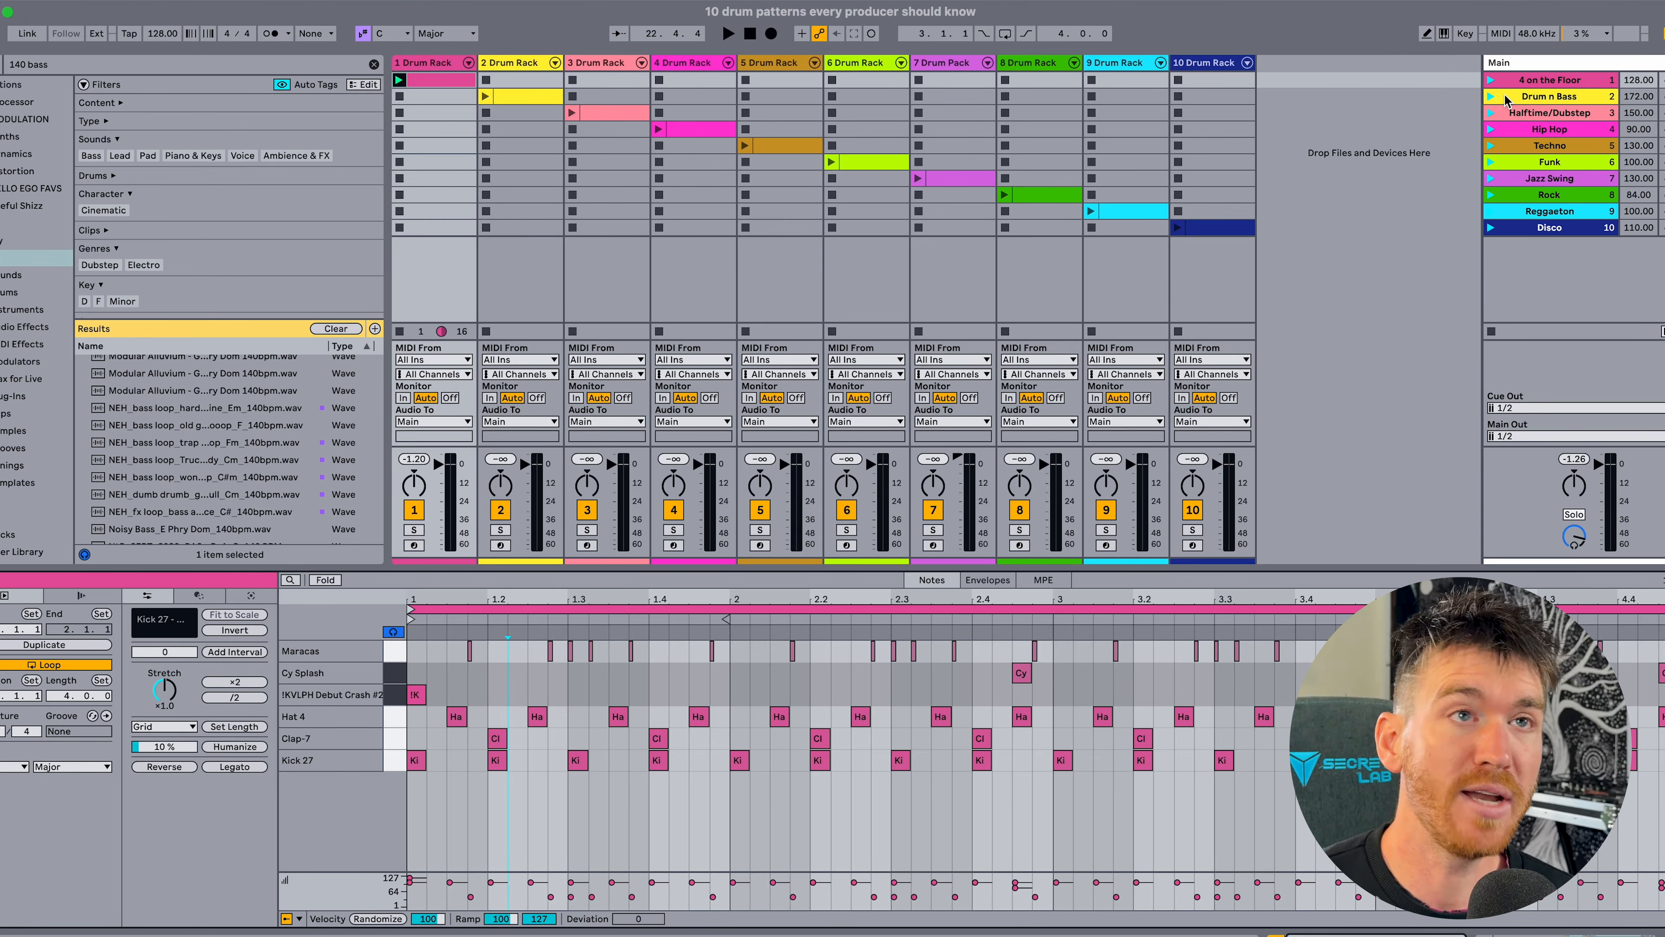
Launch the 4 on the Floor scene, and inspect the Hat 4 and Clap-7 pads in its drum rack.
click(1491, 78)
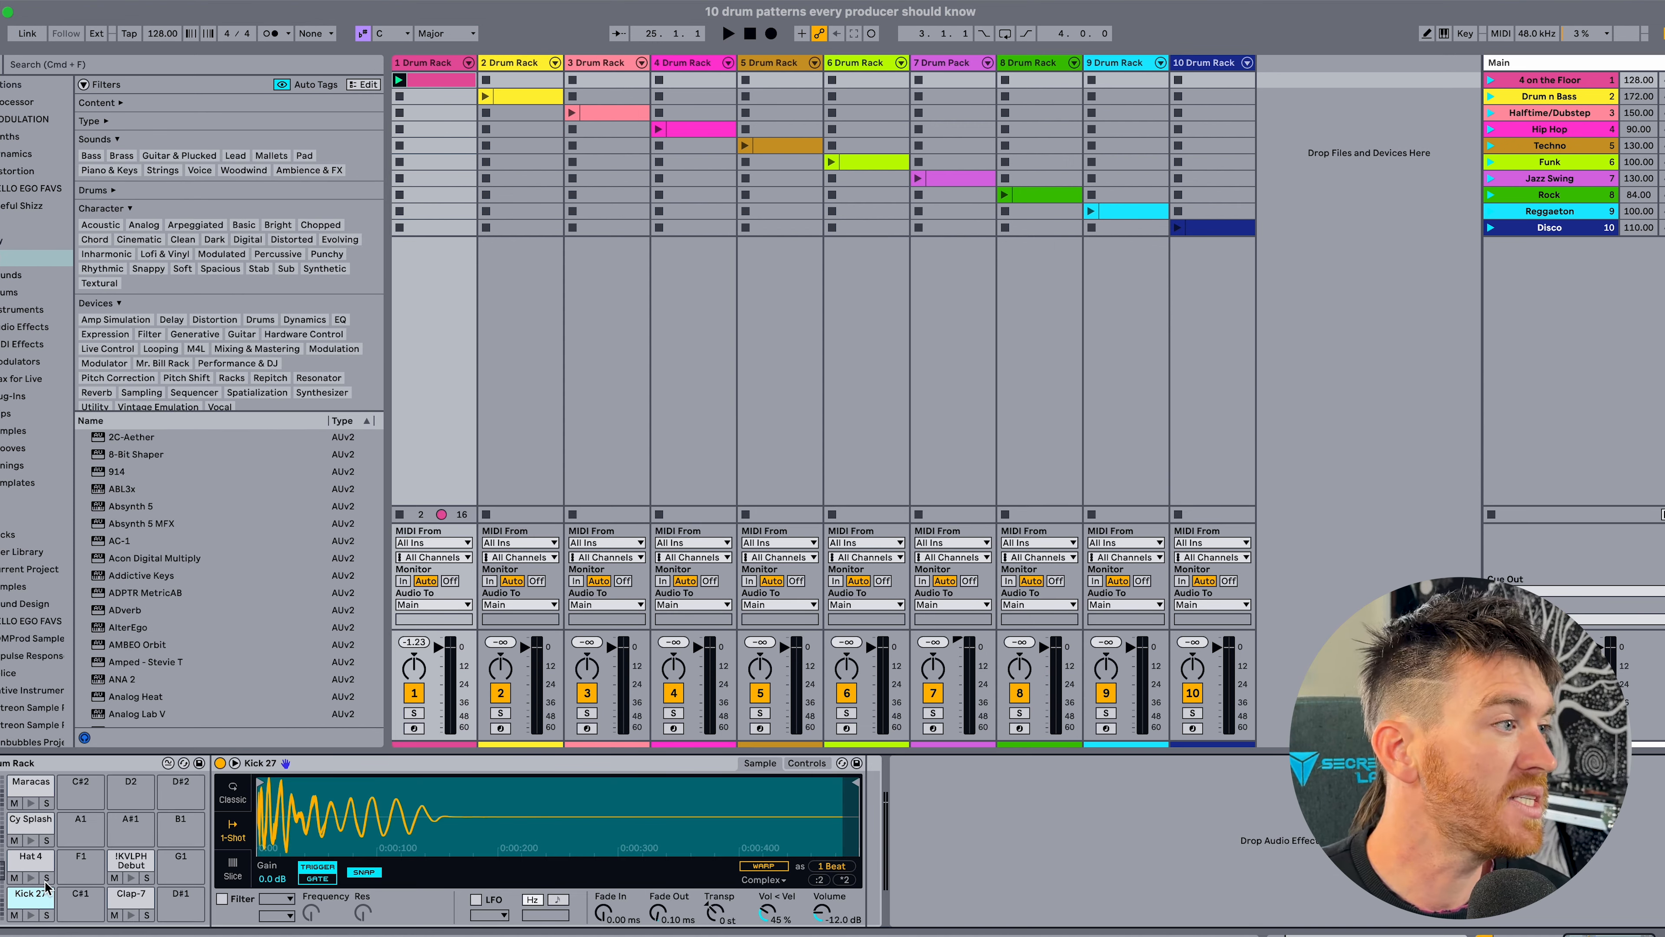
click(33, 864)
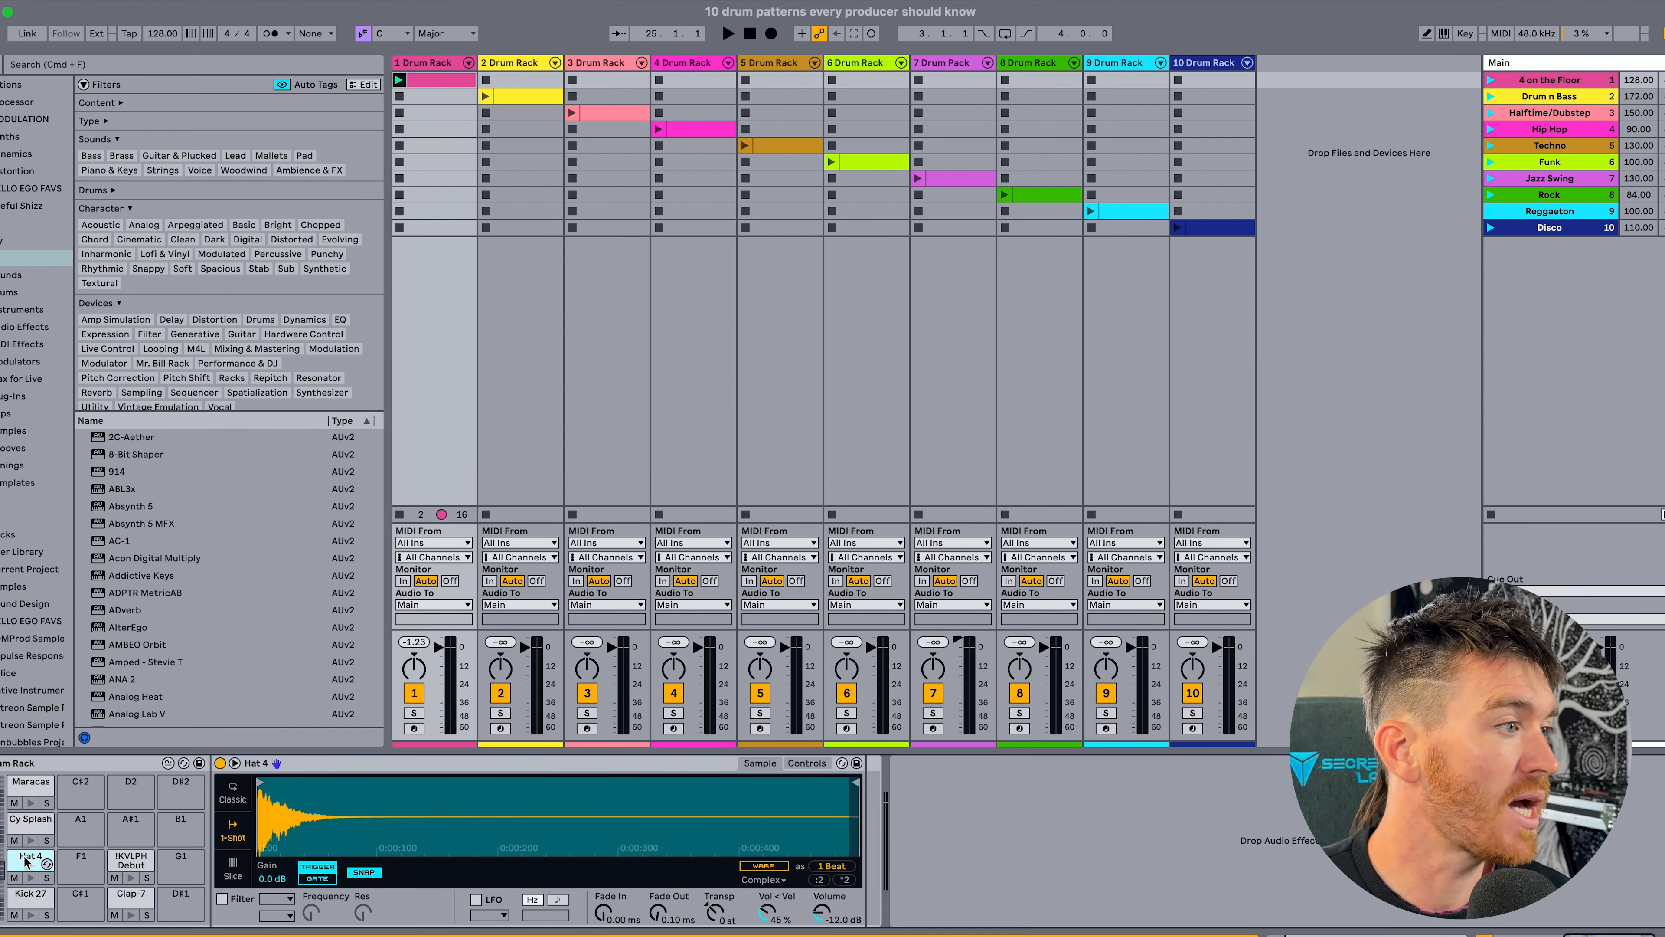
click(129, 897)
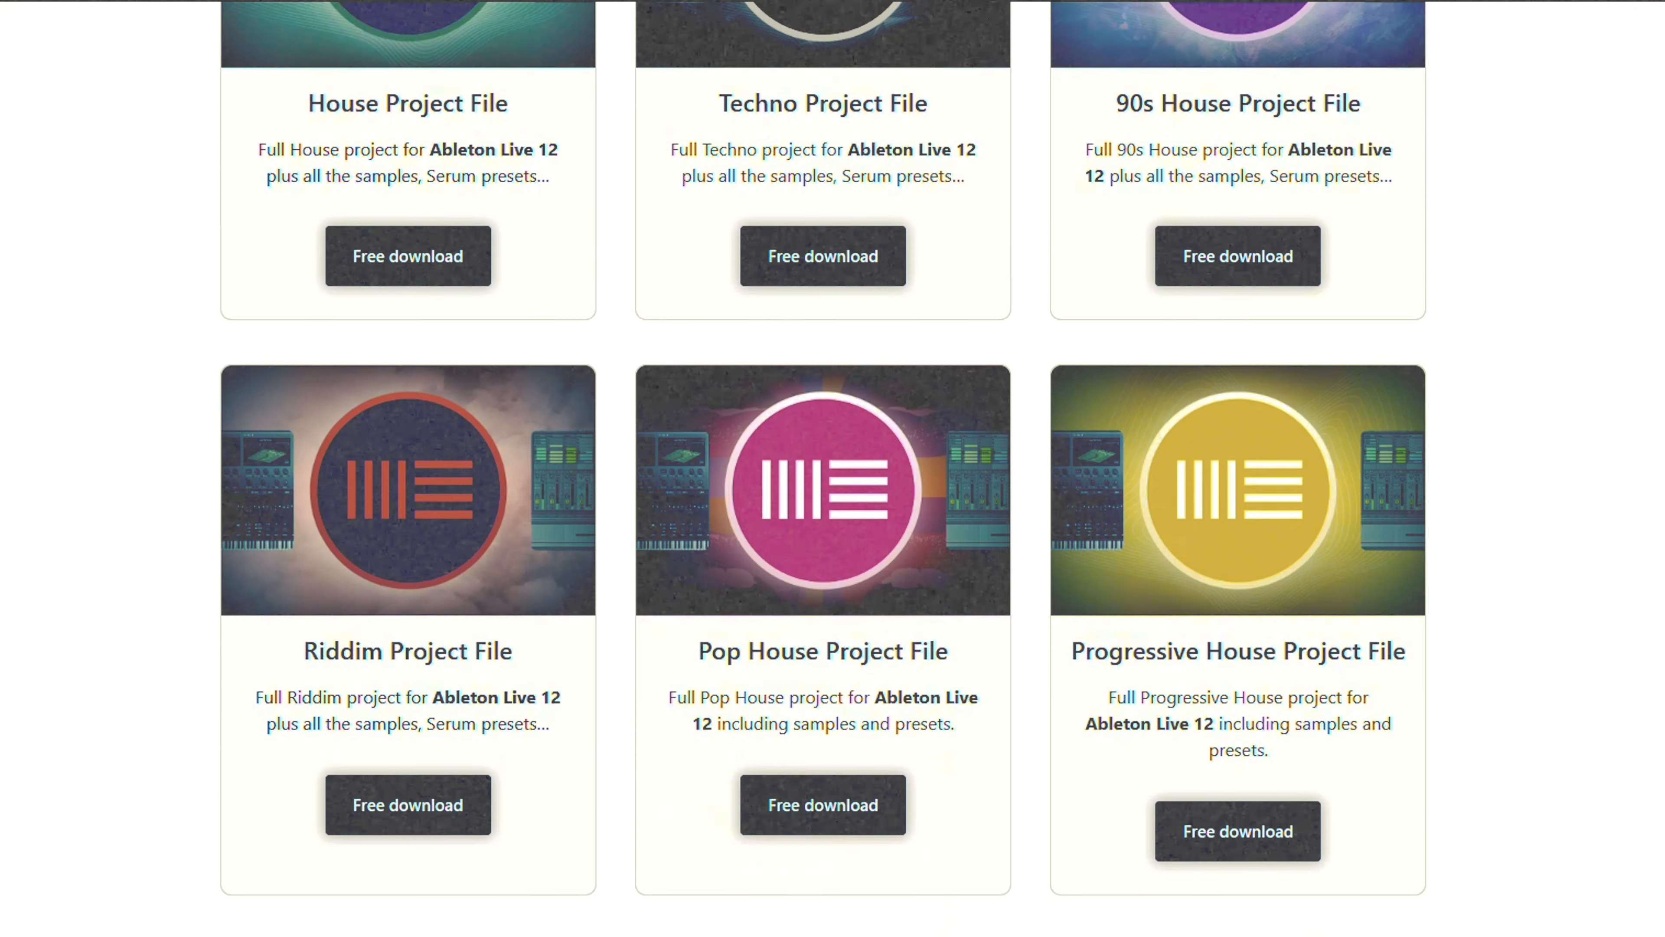
scroll(824, 468, down, 8)
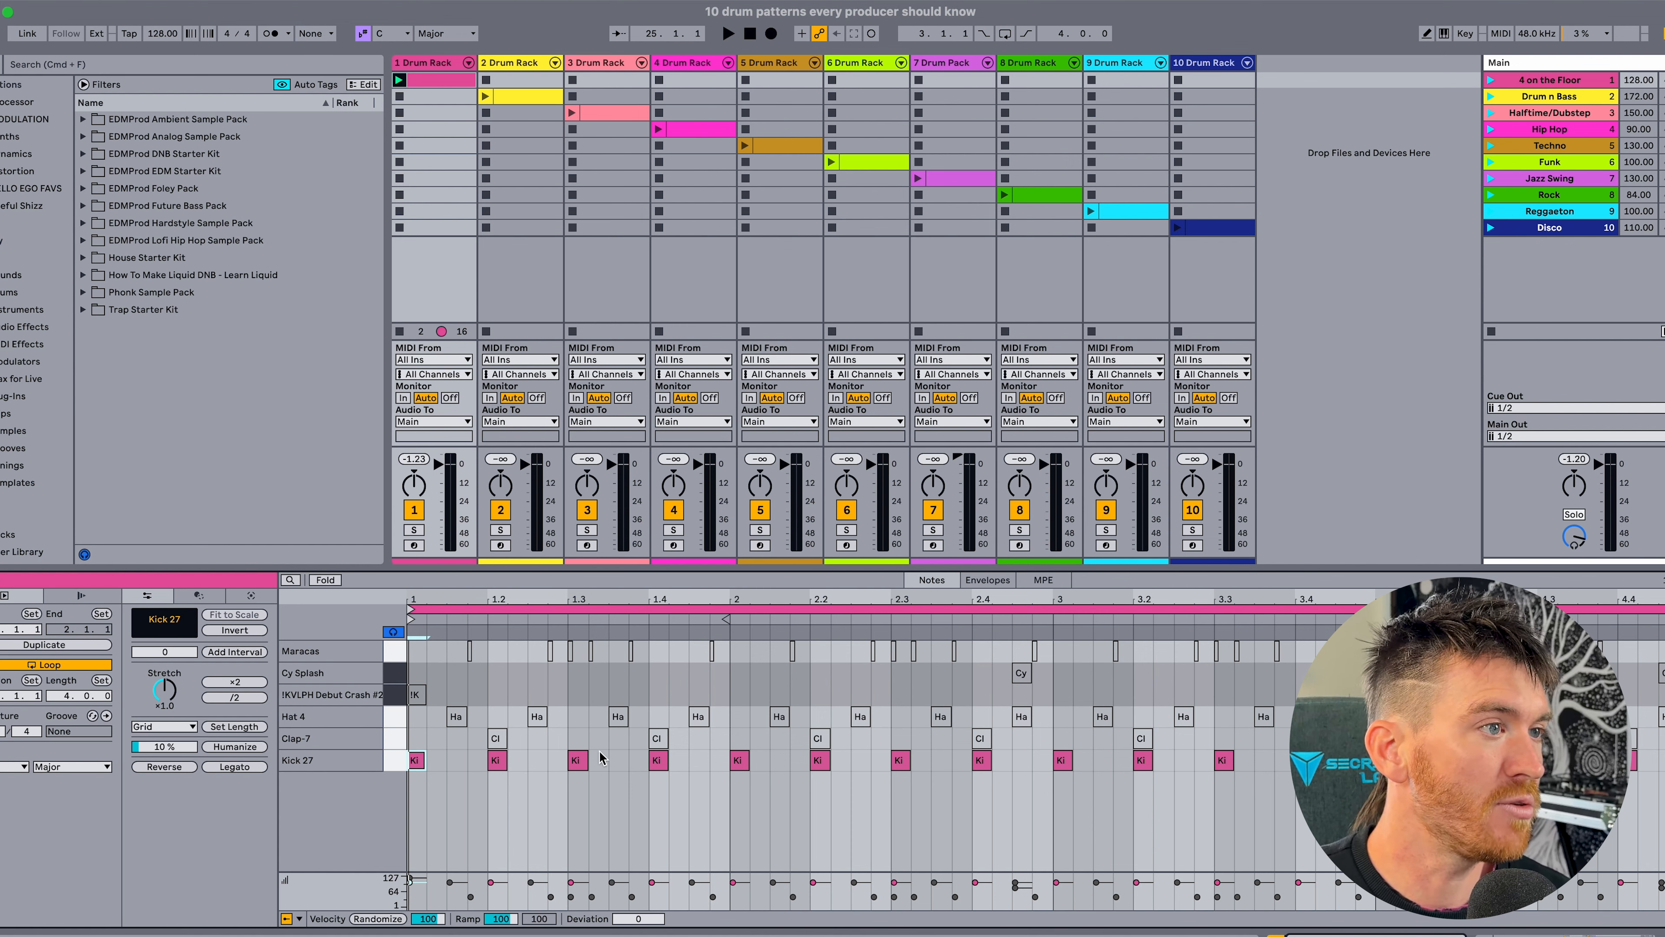
Add a Kick 27 note on the off-beat after 2.4, playing the kick pattern before and after the edit.
key(space)
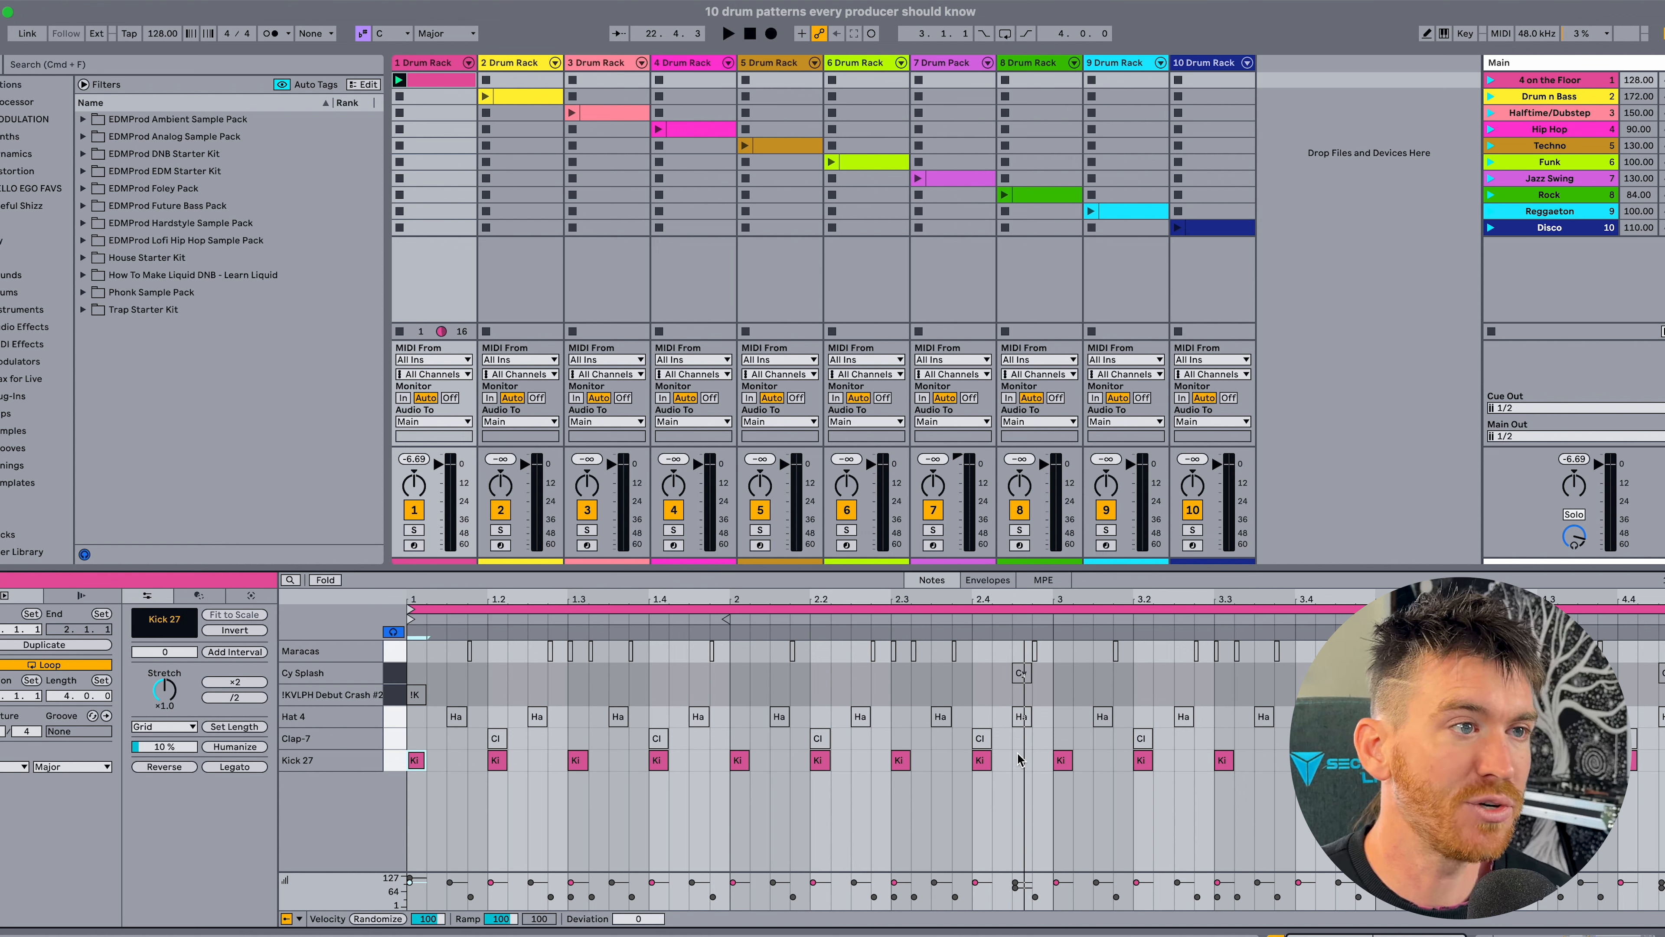
double_click(1020, 761)
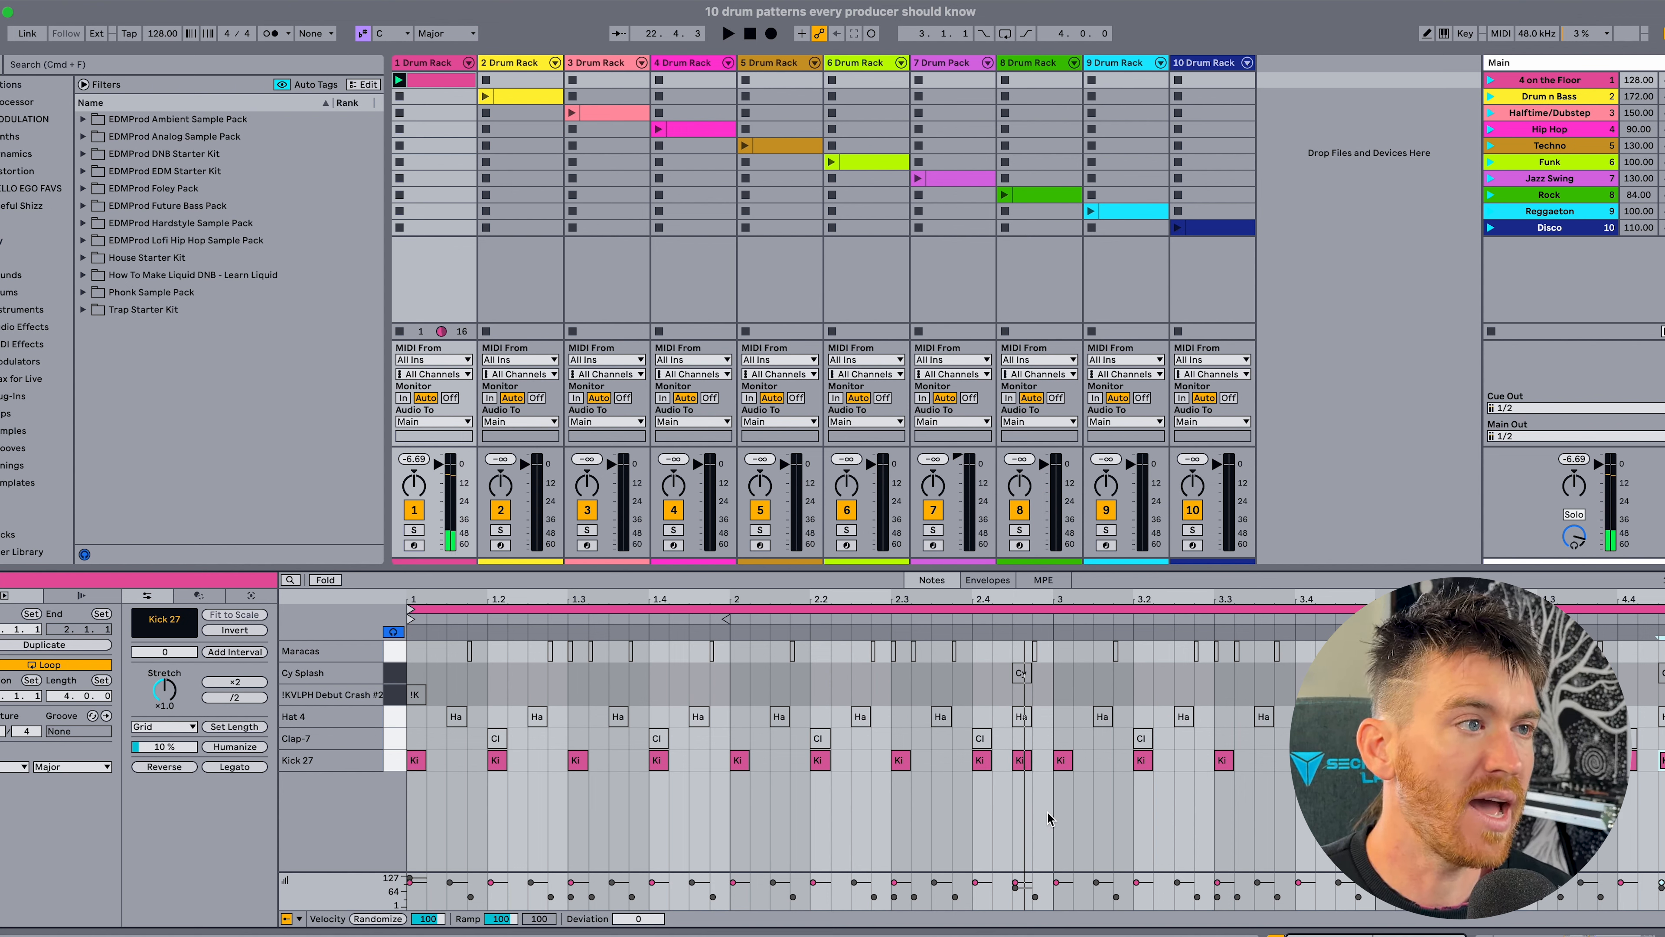
key(space)
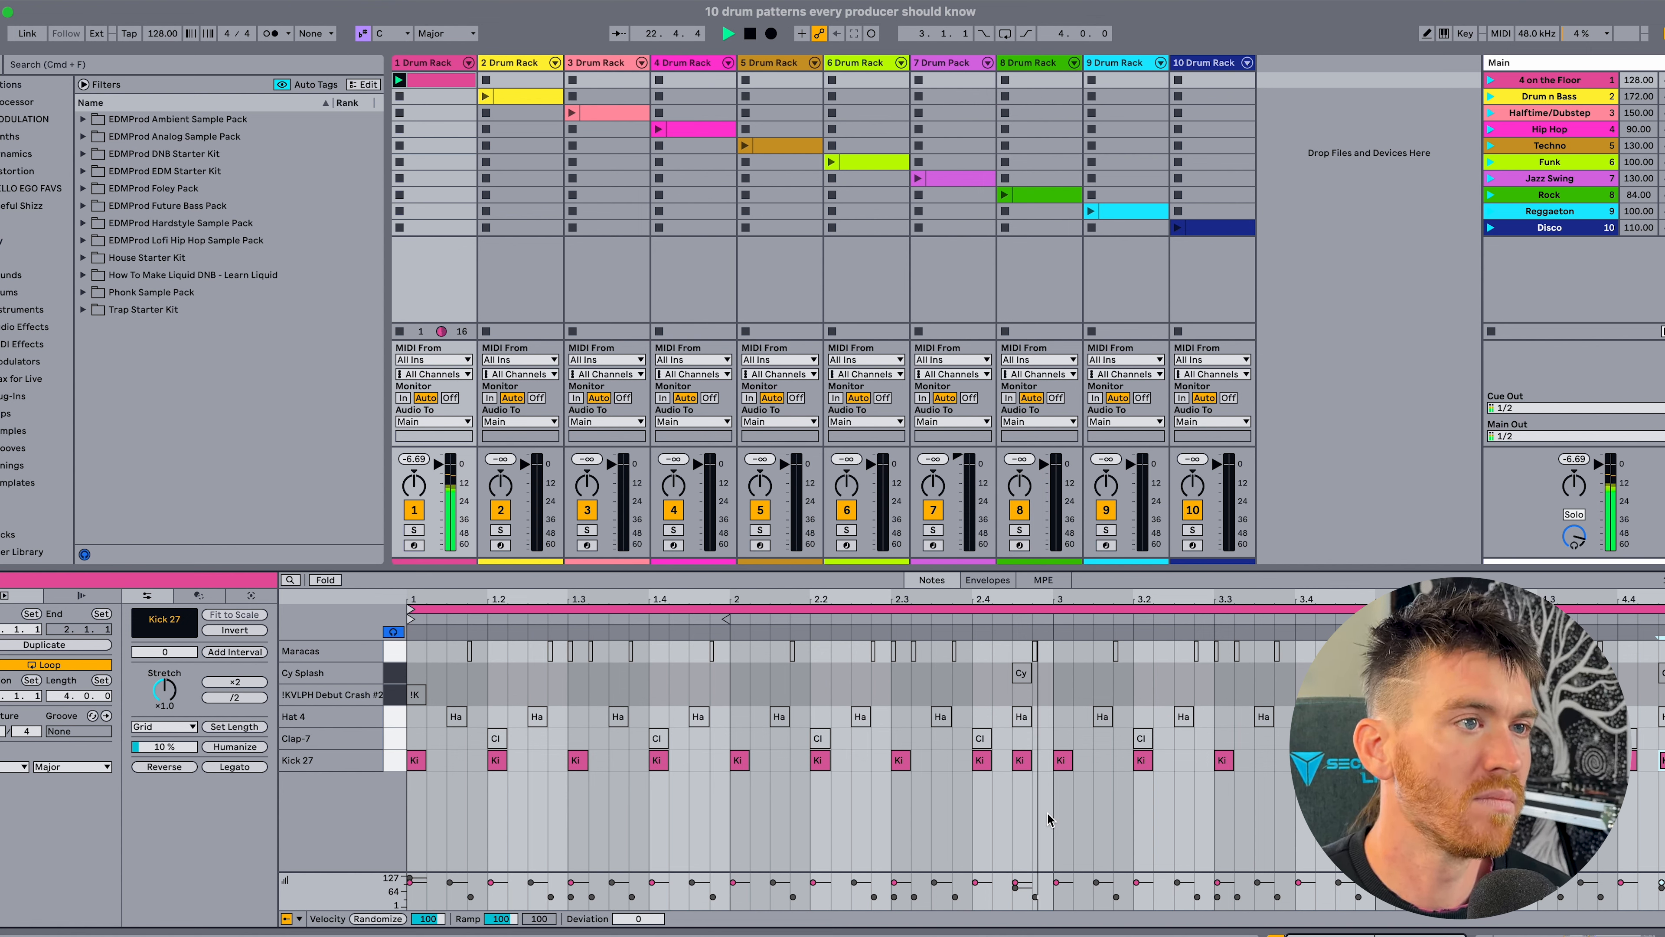
key(space)
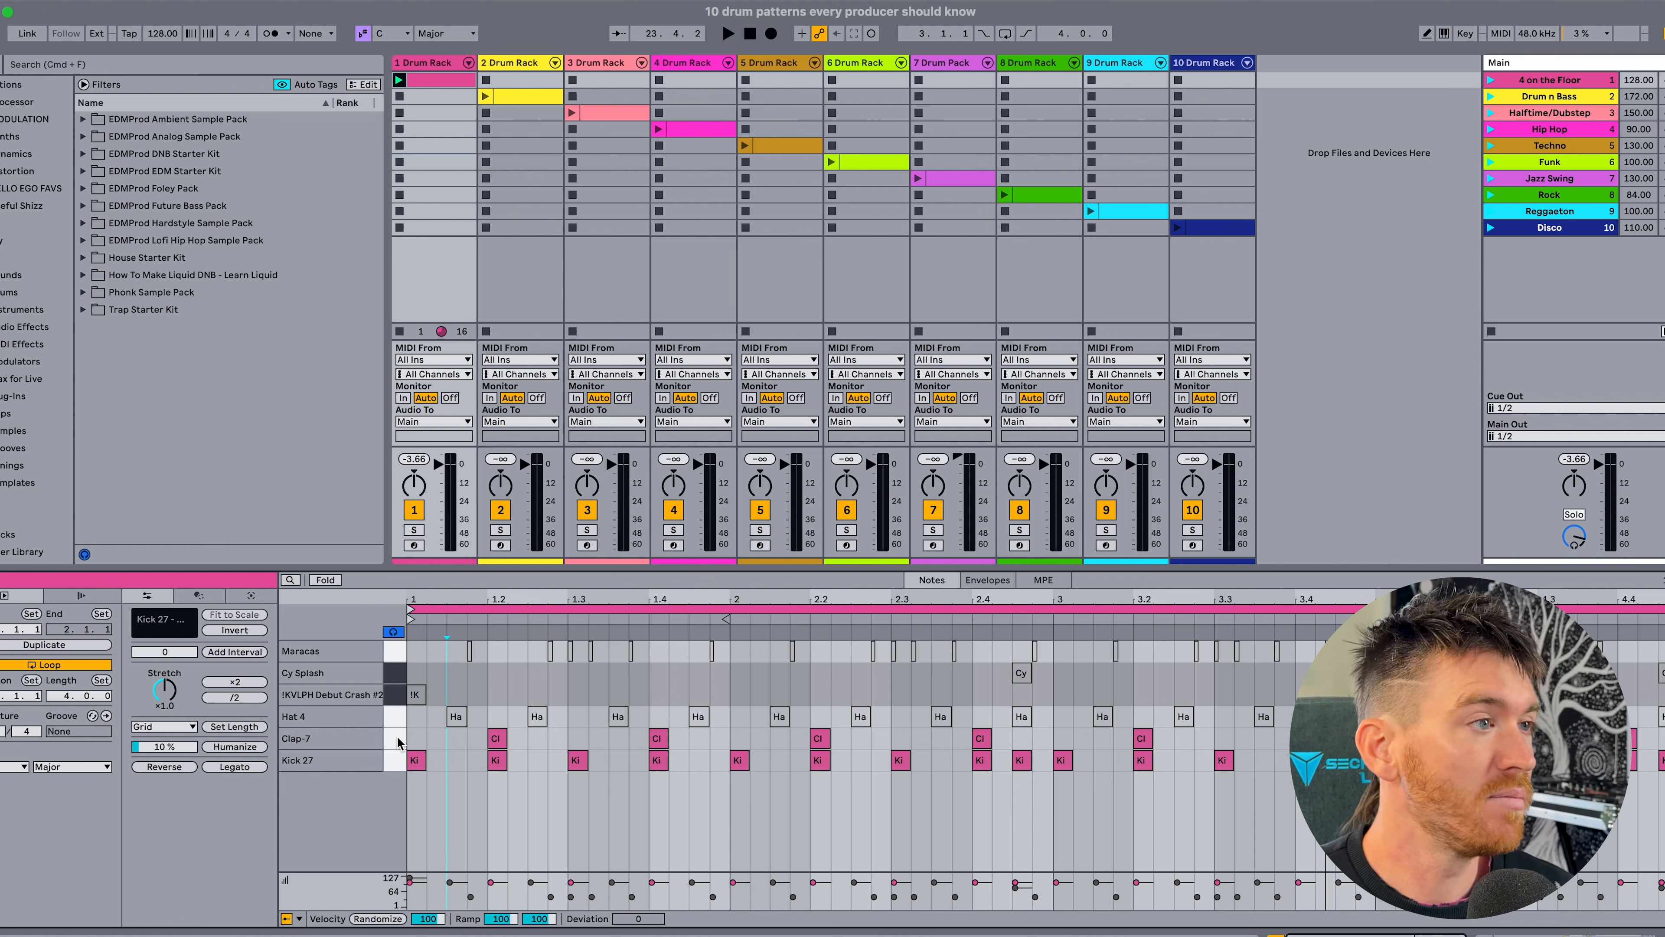
Activate all Clap-7 notes in the clip and play the pattern with kick and clap.
click(398, 742)
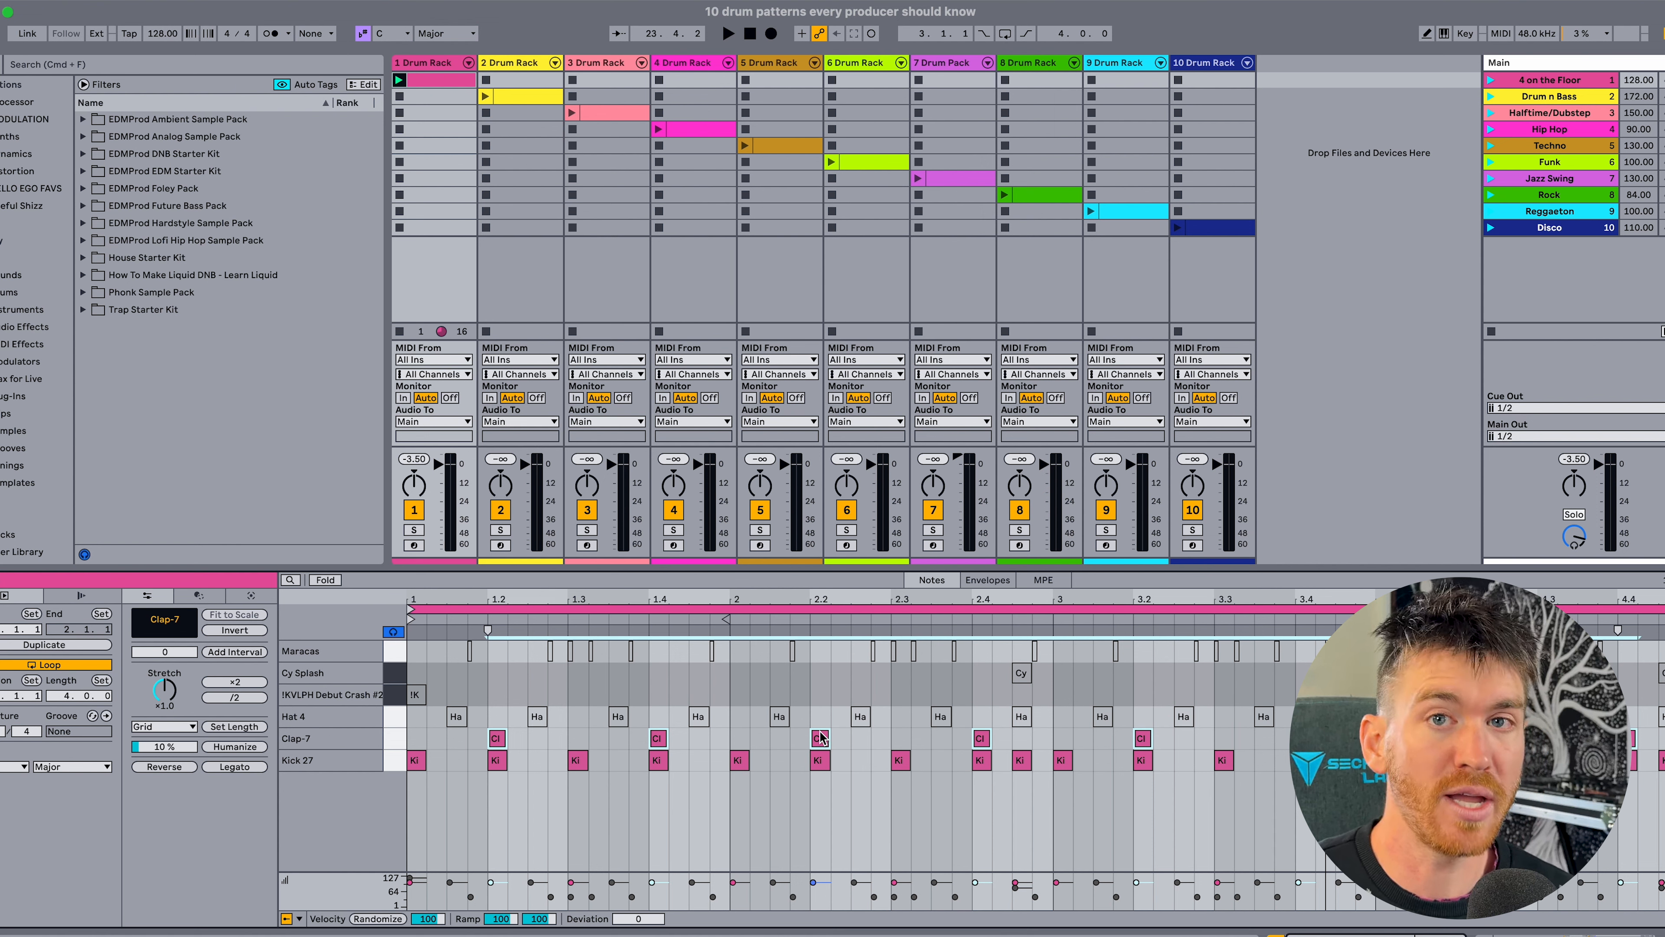
key(space)
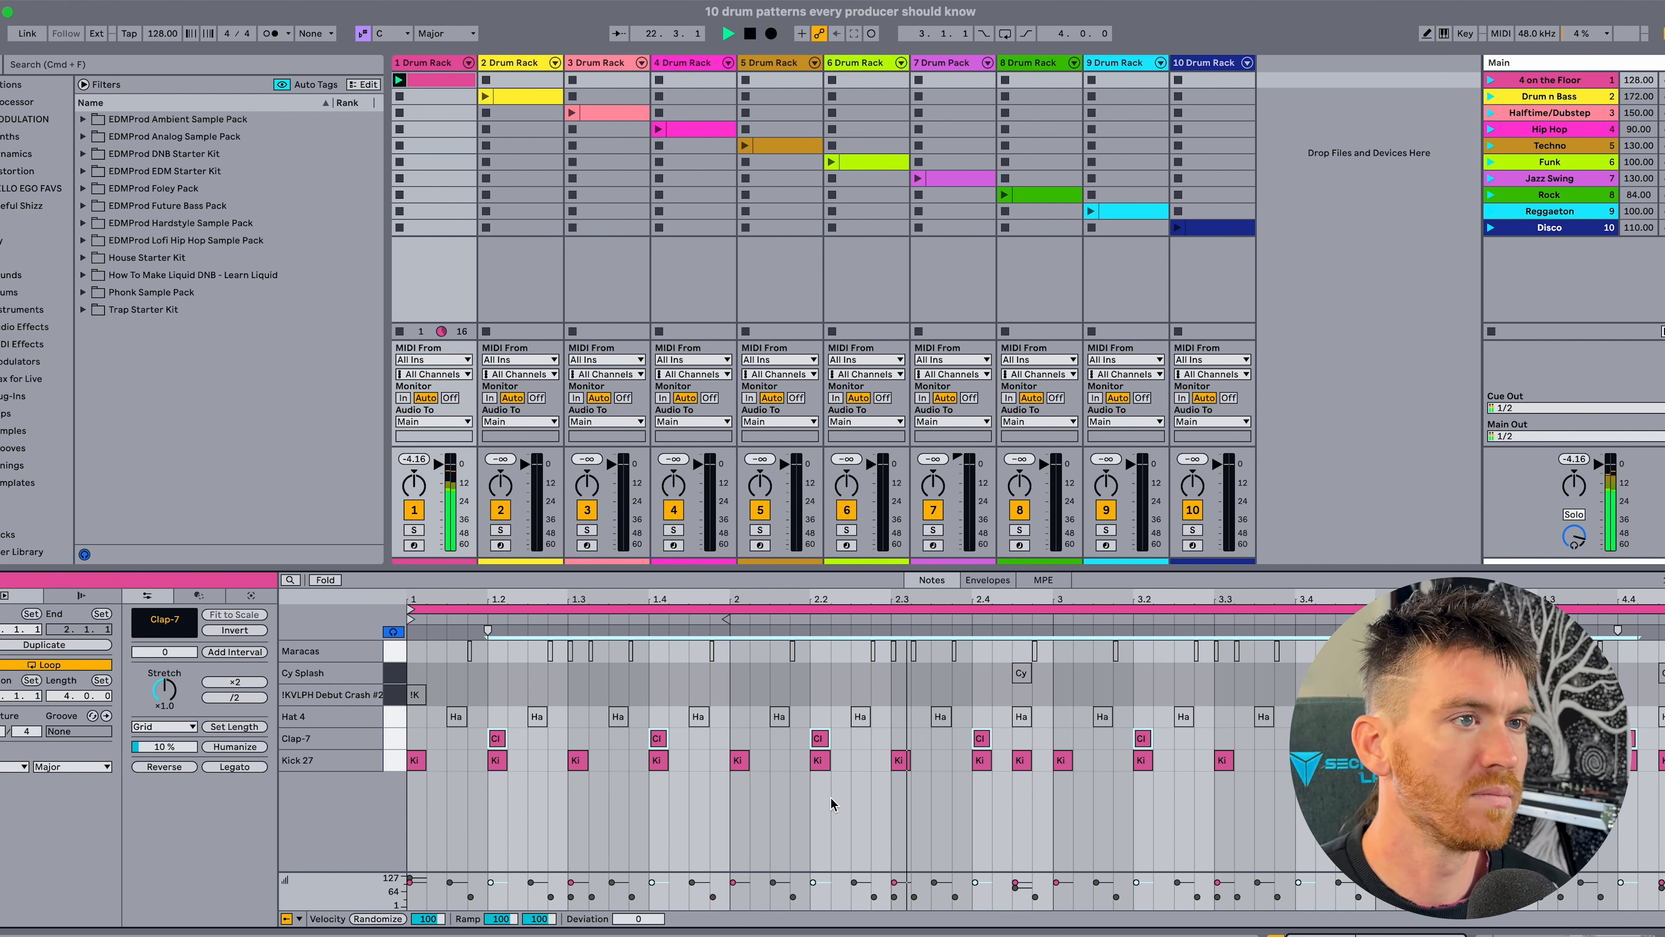
key(space)
Activate all Hat 4 notes and audition them from the drum rack pad and in the pattern, with the House Starter Kit folder selected.
click(393, 719)
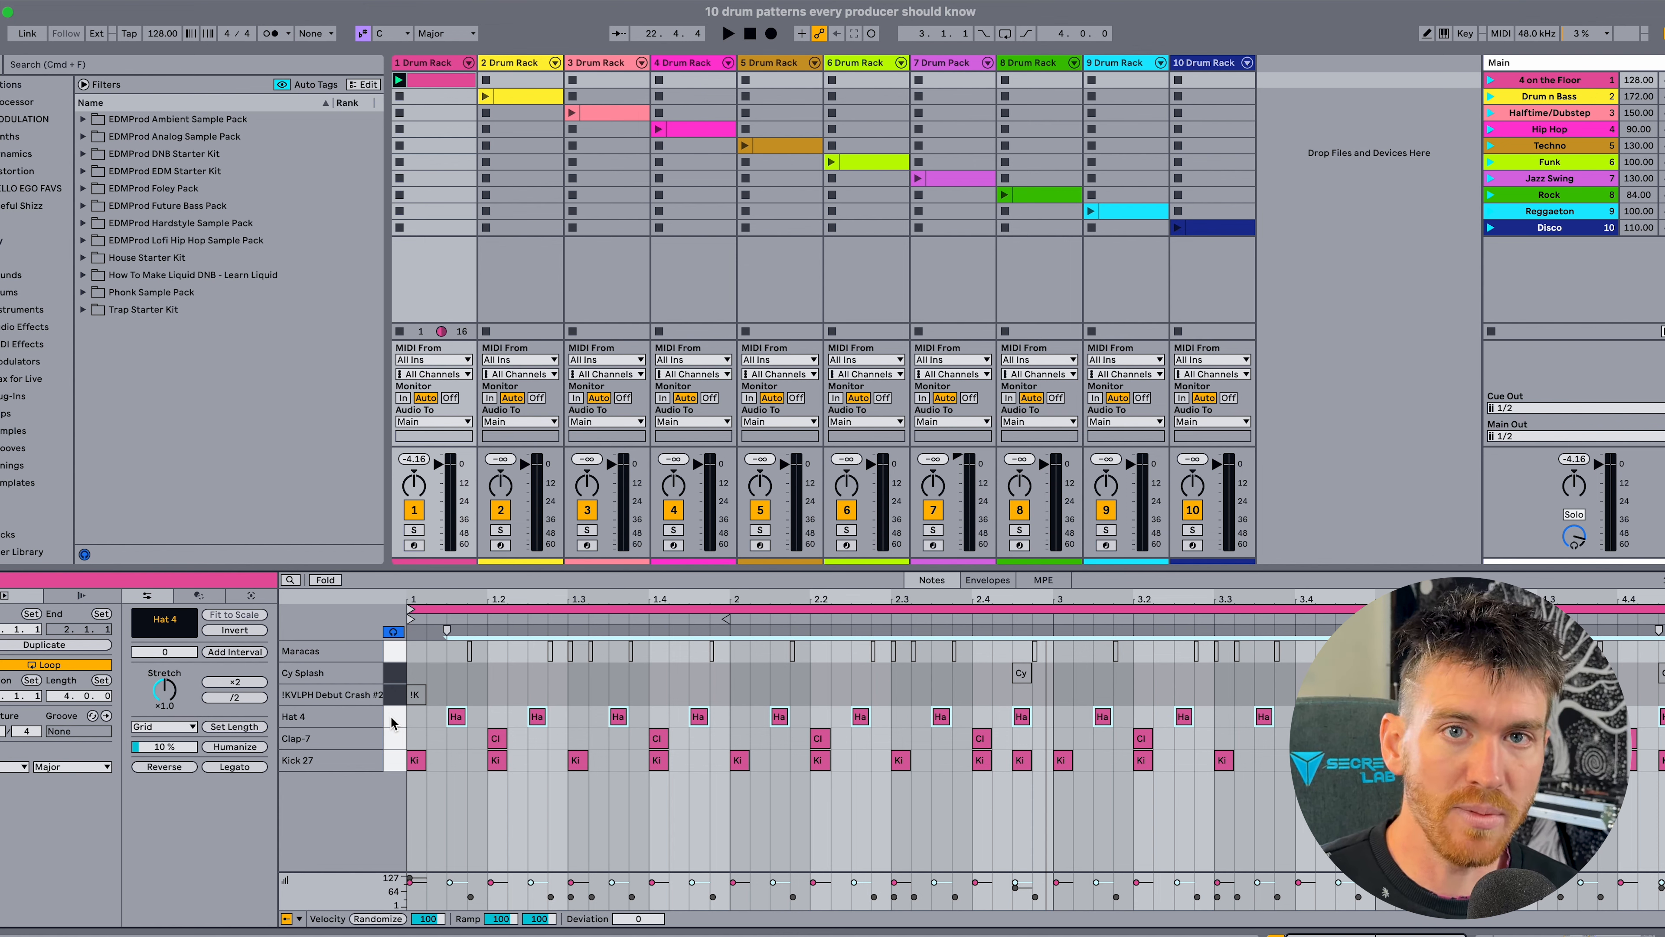
key(shift+Tab)
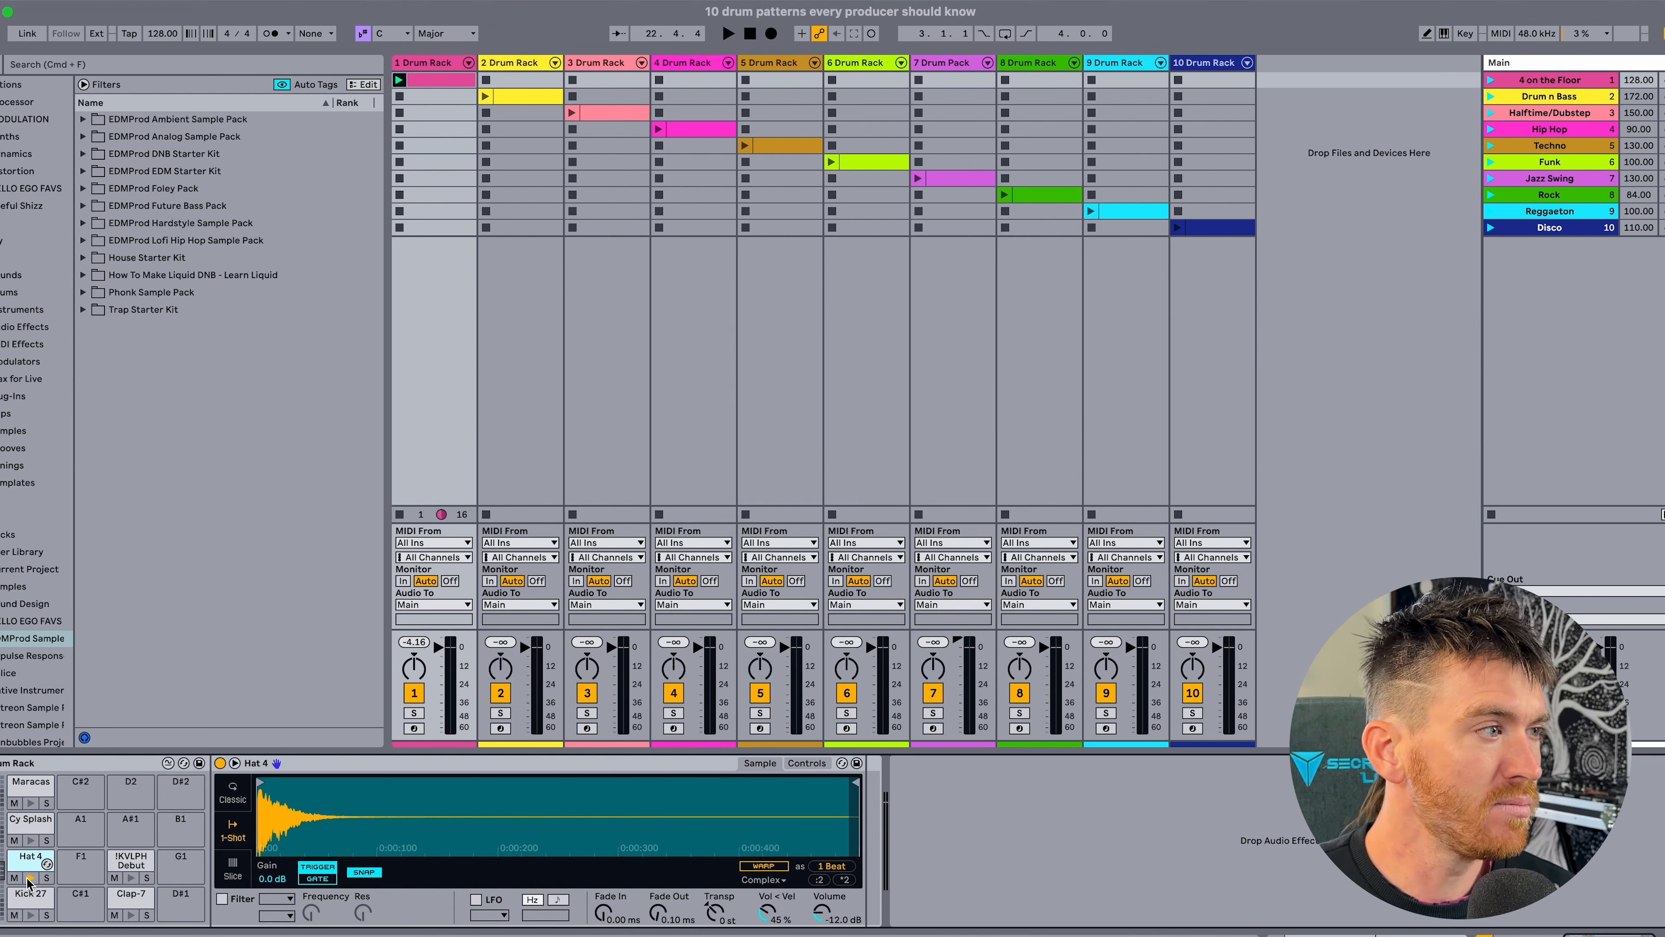
click(30, 878)
click(99, 260)
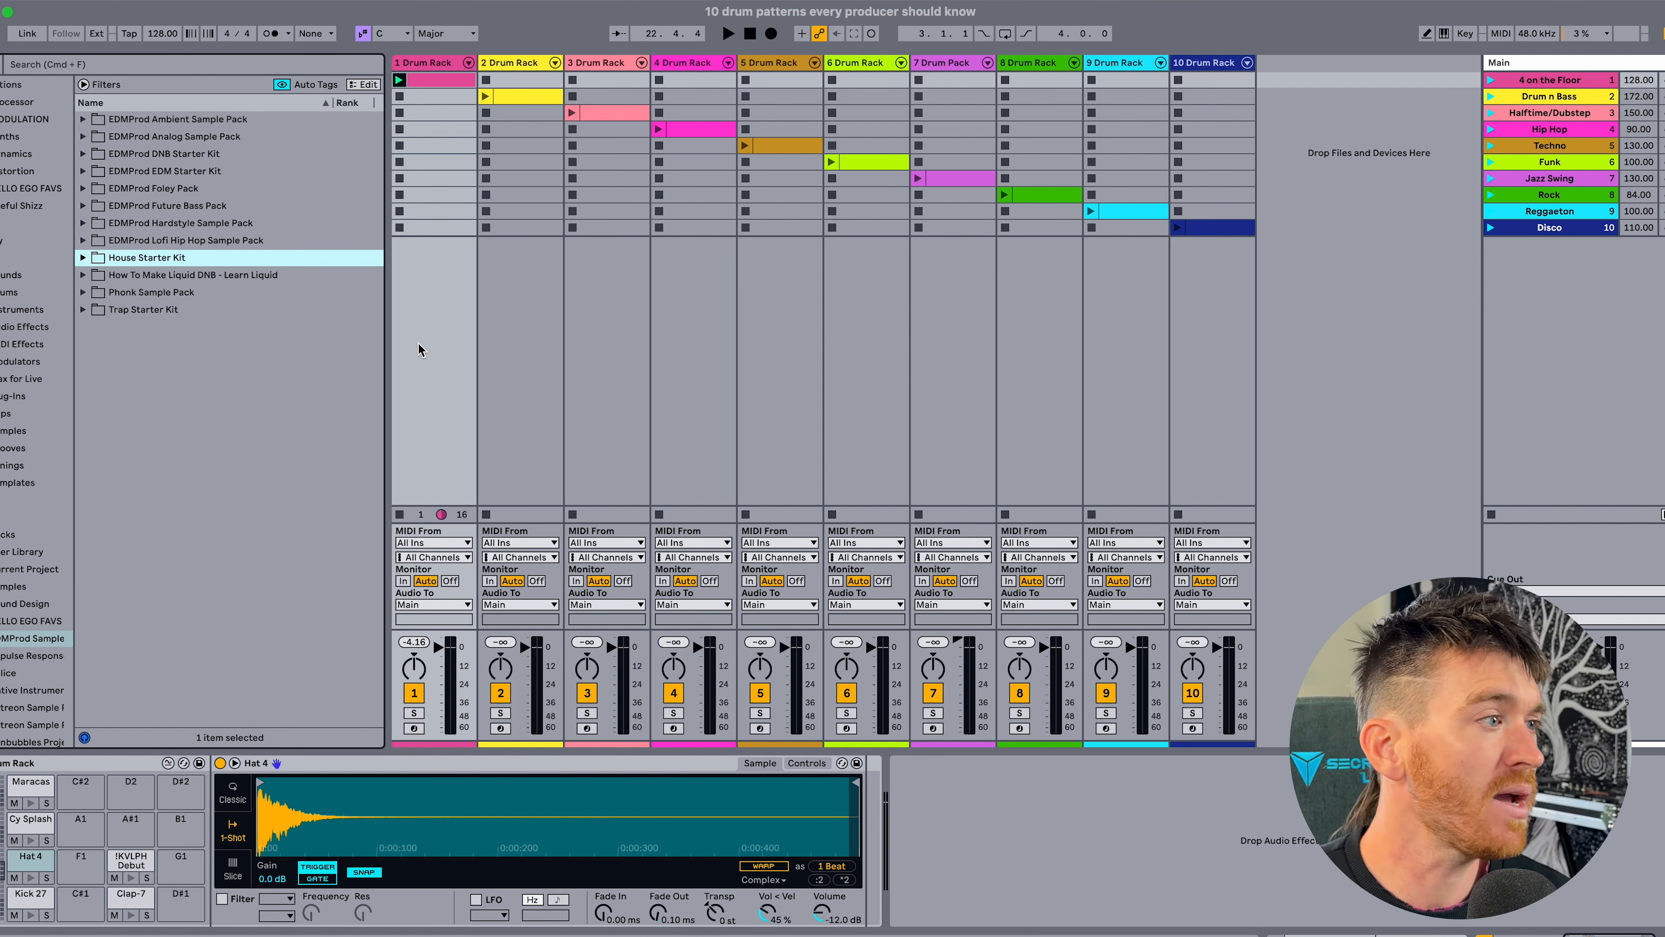
key(shift+Tab)
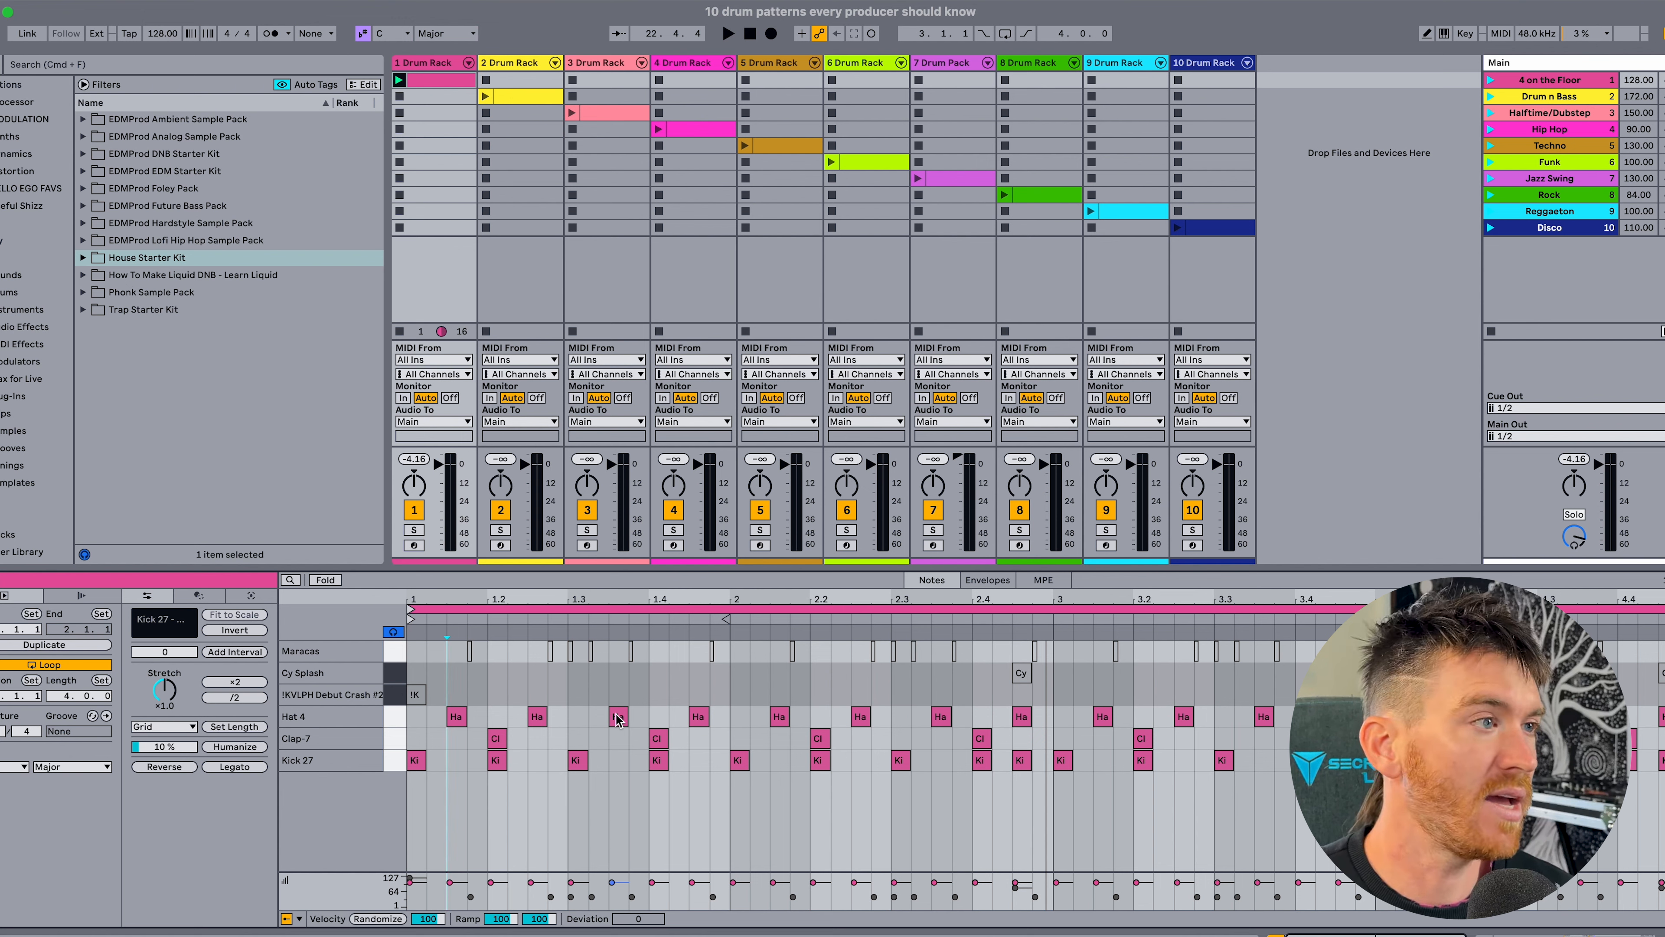
key(space)
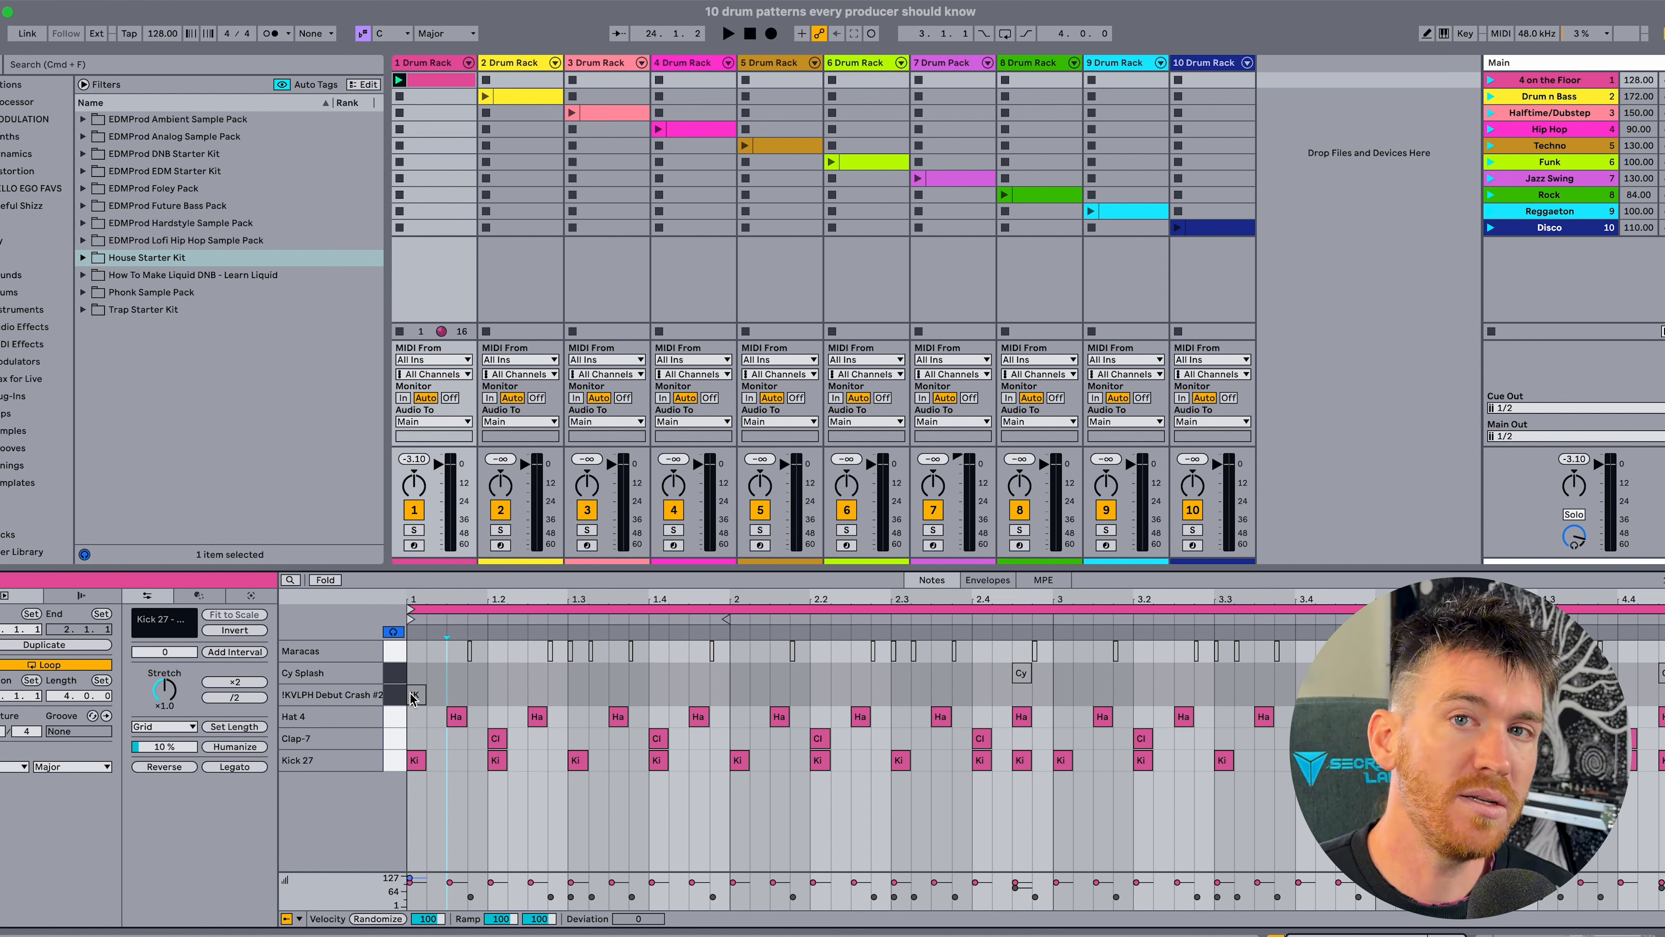
Activate the !KVLPH Debut Crash #2 note at the start of bar 1 and play the pattern.
click(409, 694)
key(space)
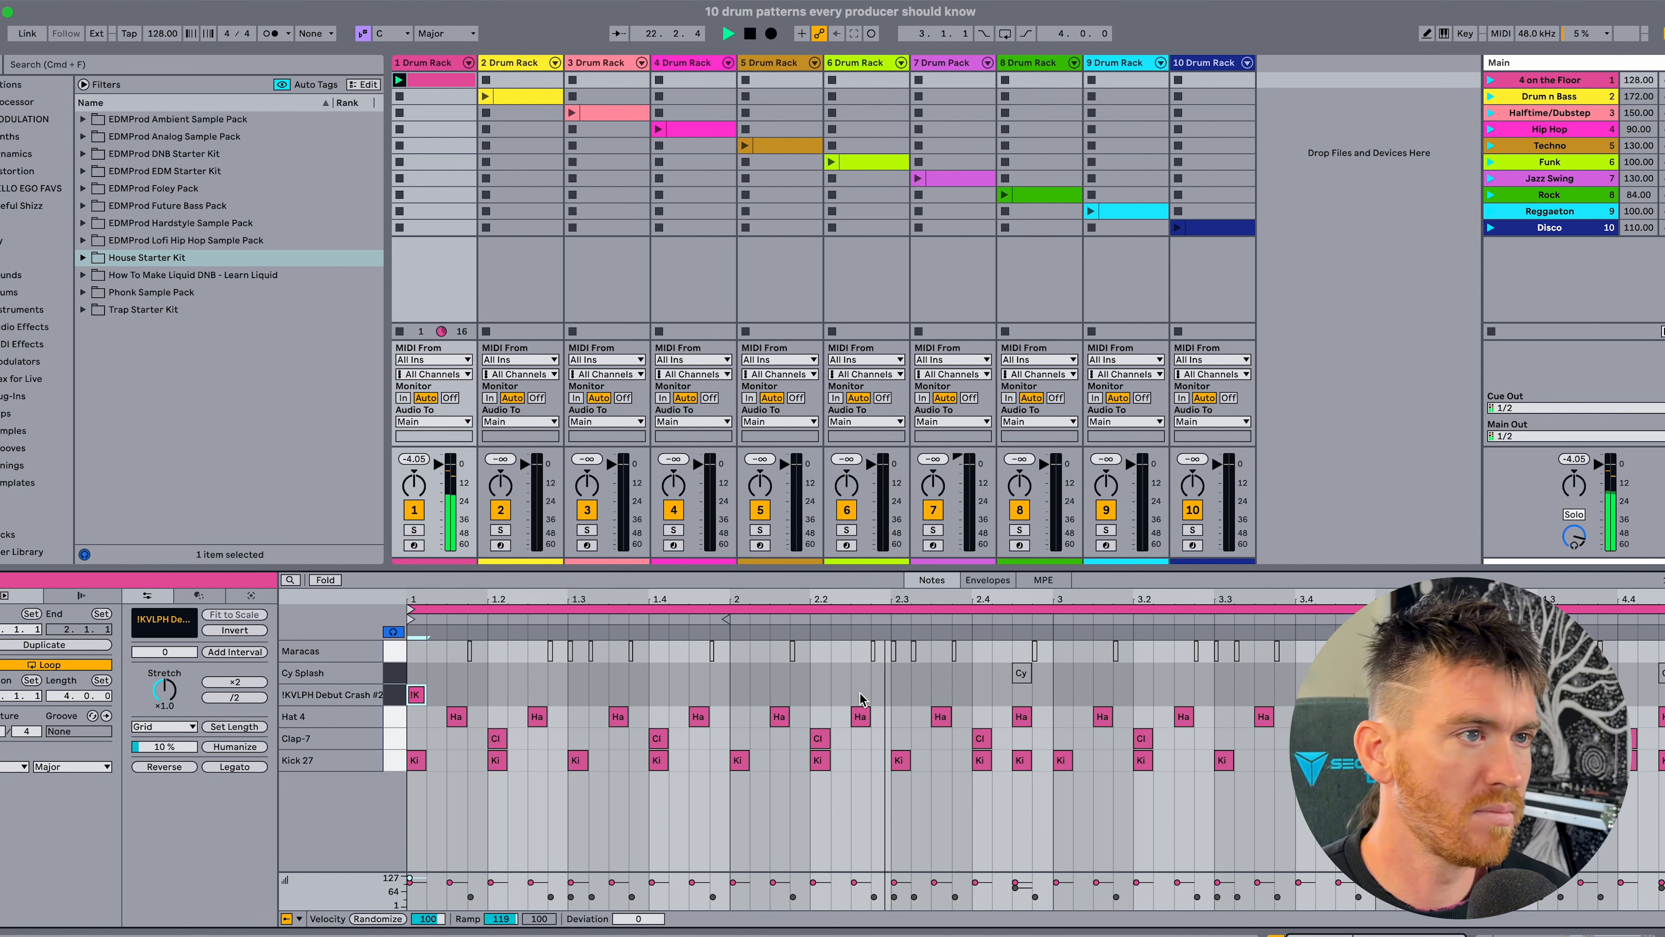
key(space)
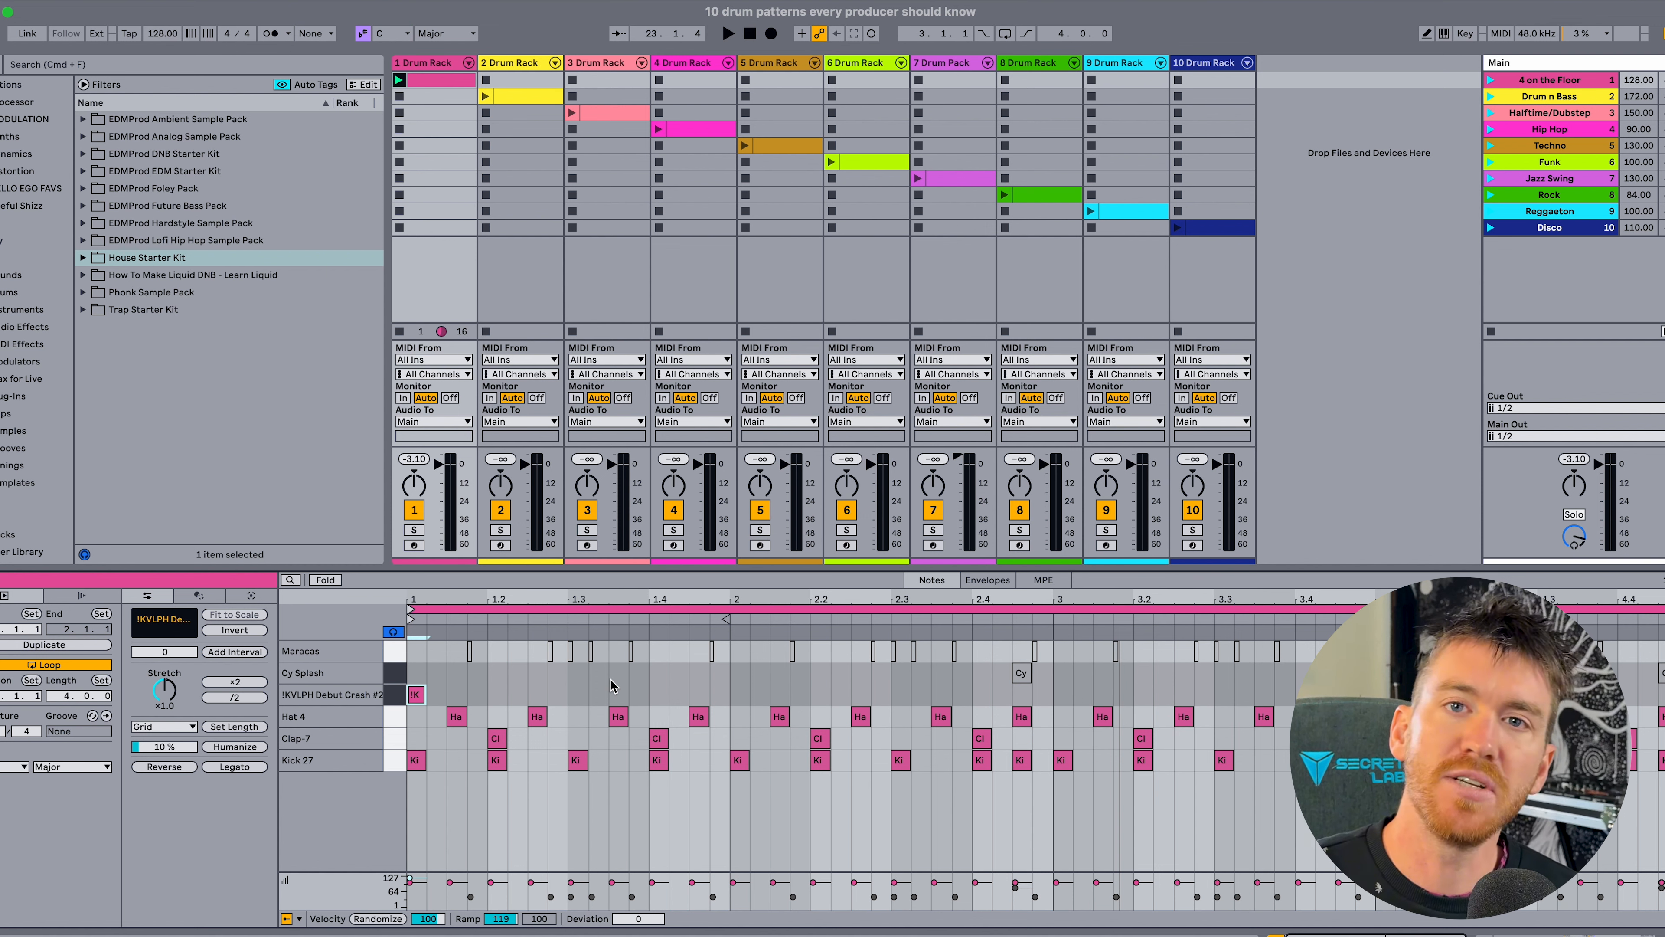
Activate the Cy Splash notes, select the one after 2.4, and play the pattern.
click(1021, 673)
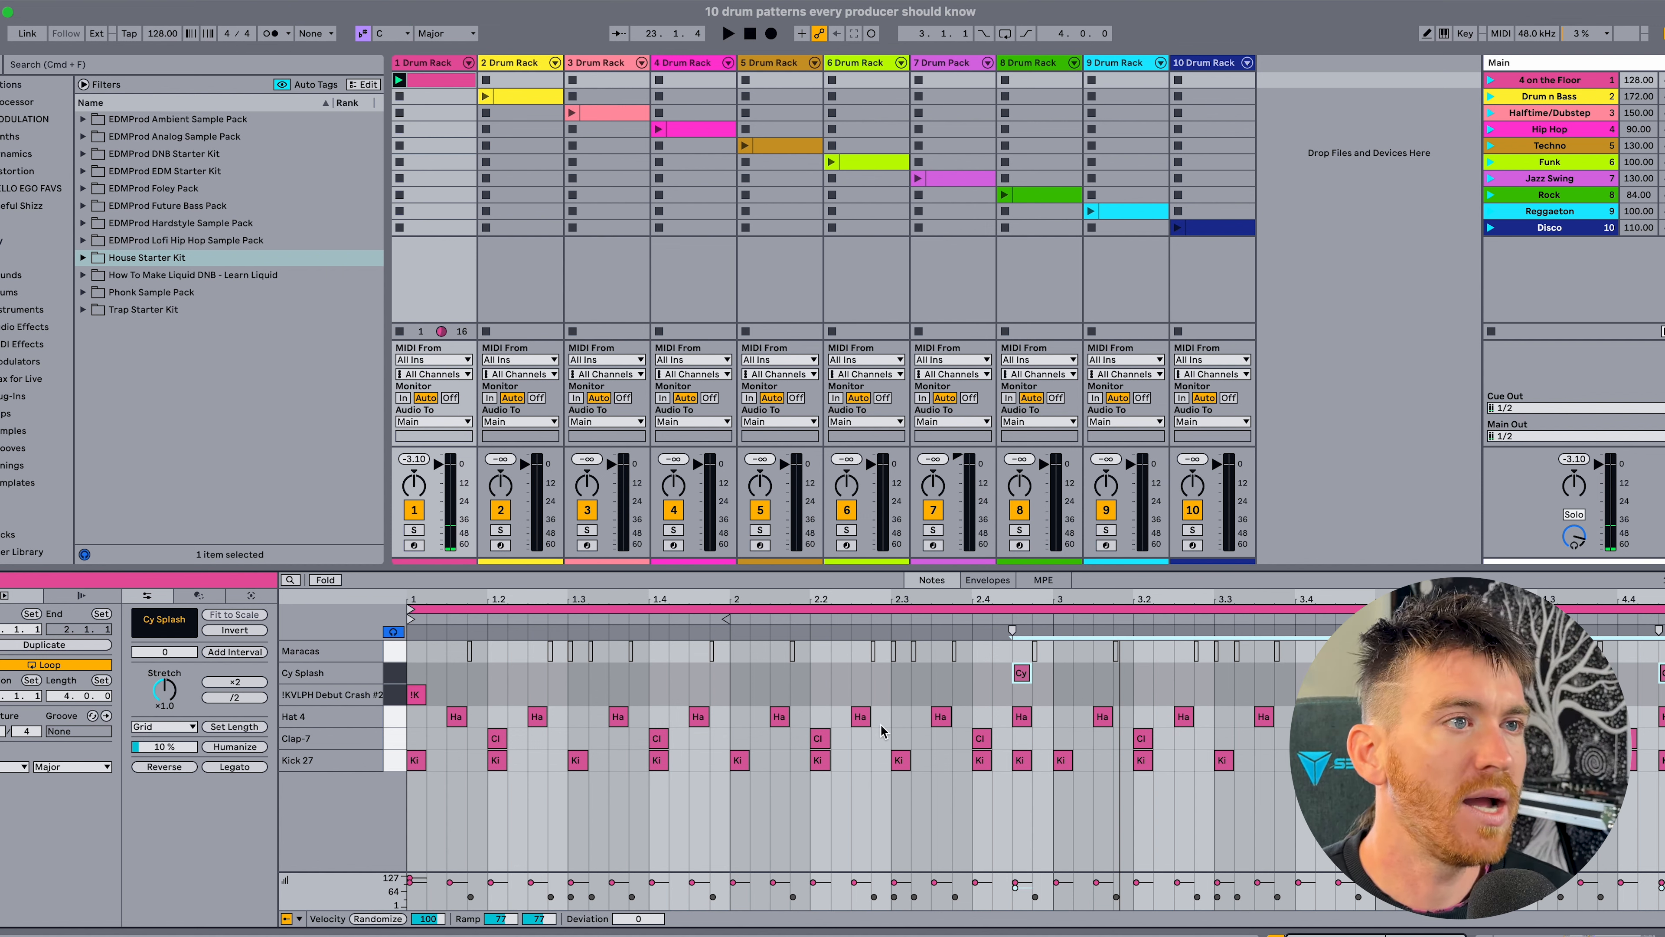
click(1002, 684)
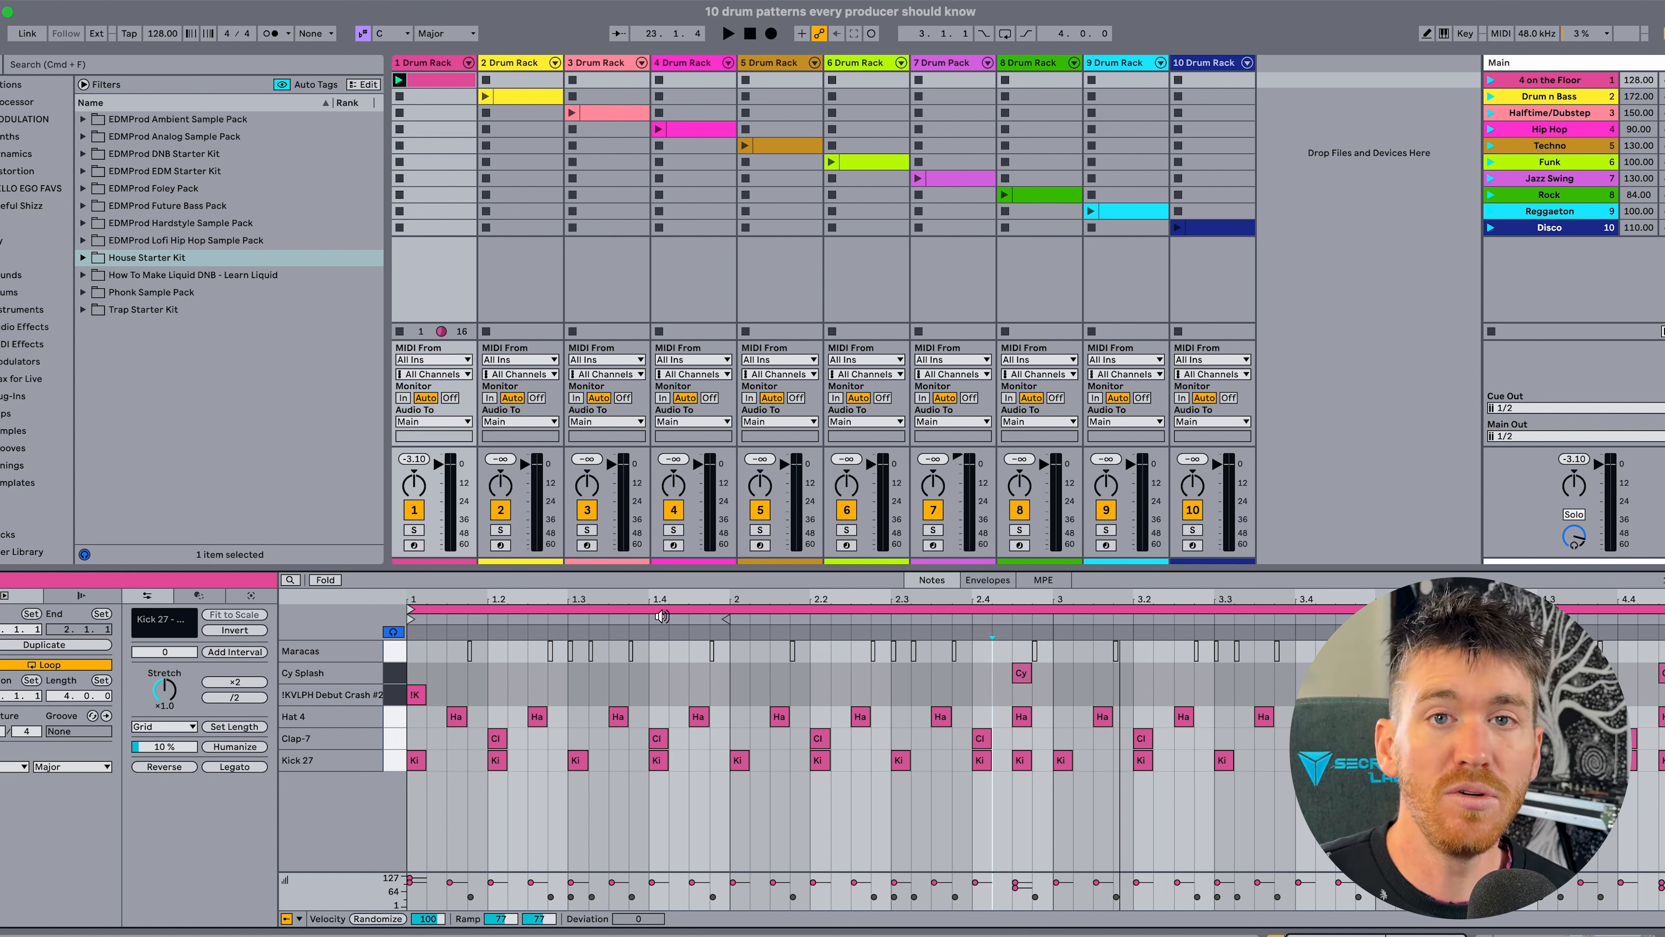
drag(973, 651, 1051, 659)
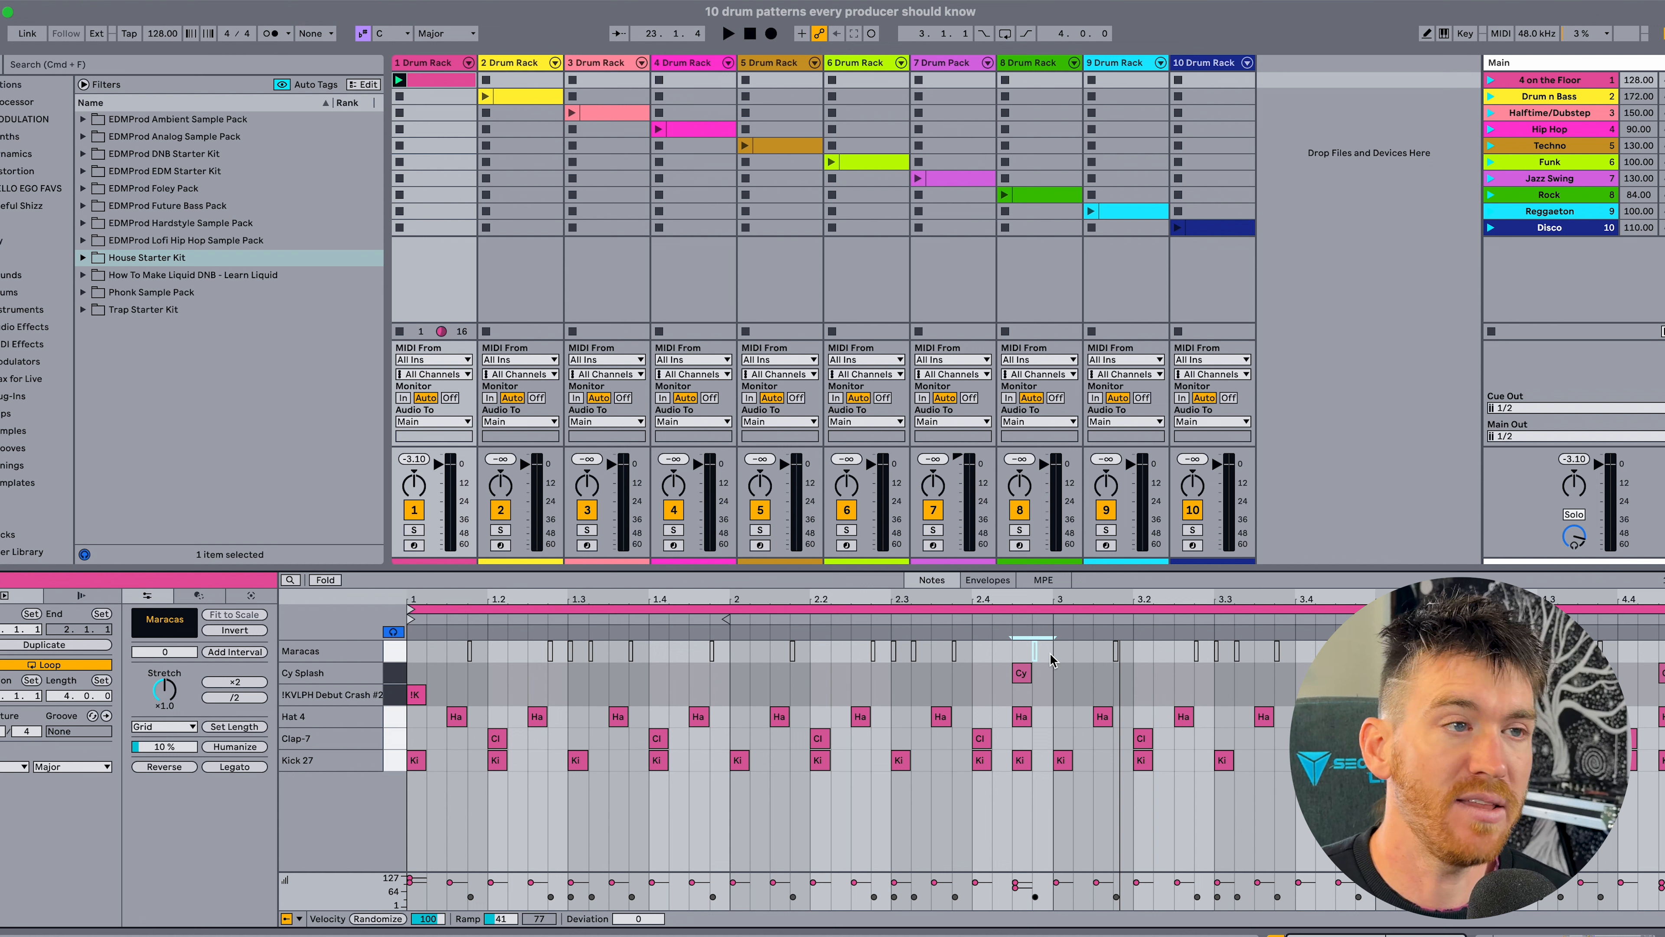
click(1021, 674)
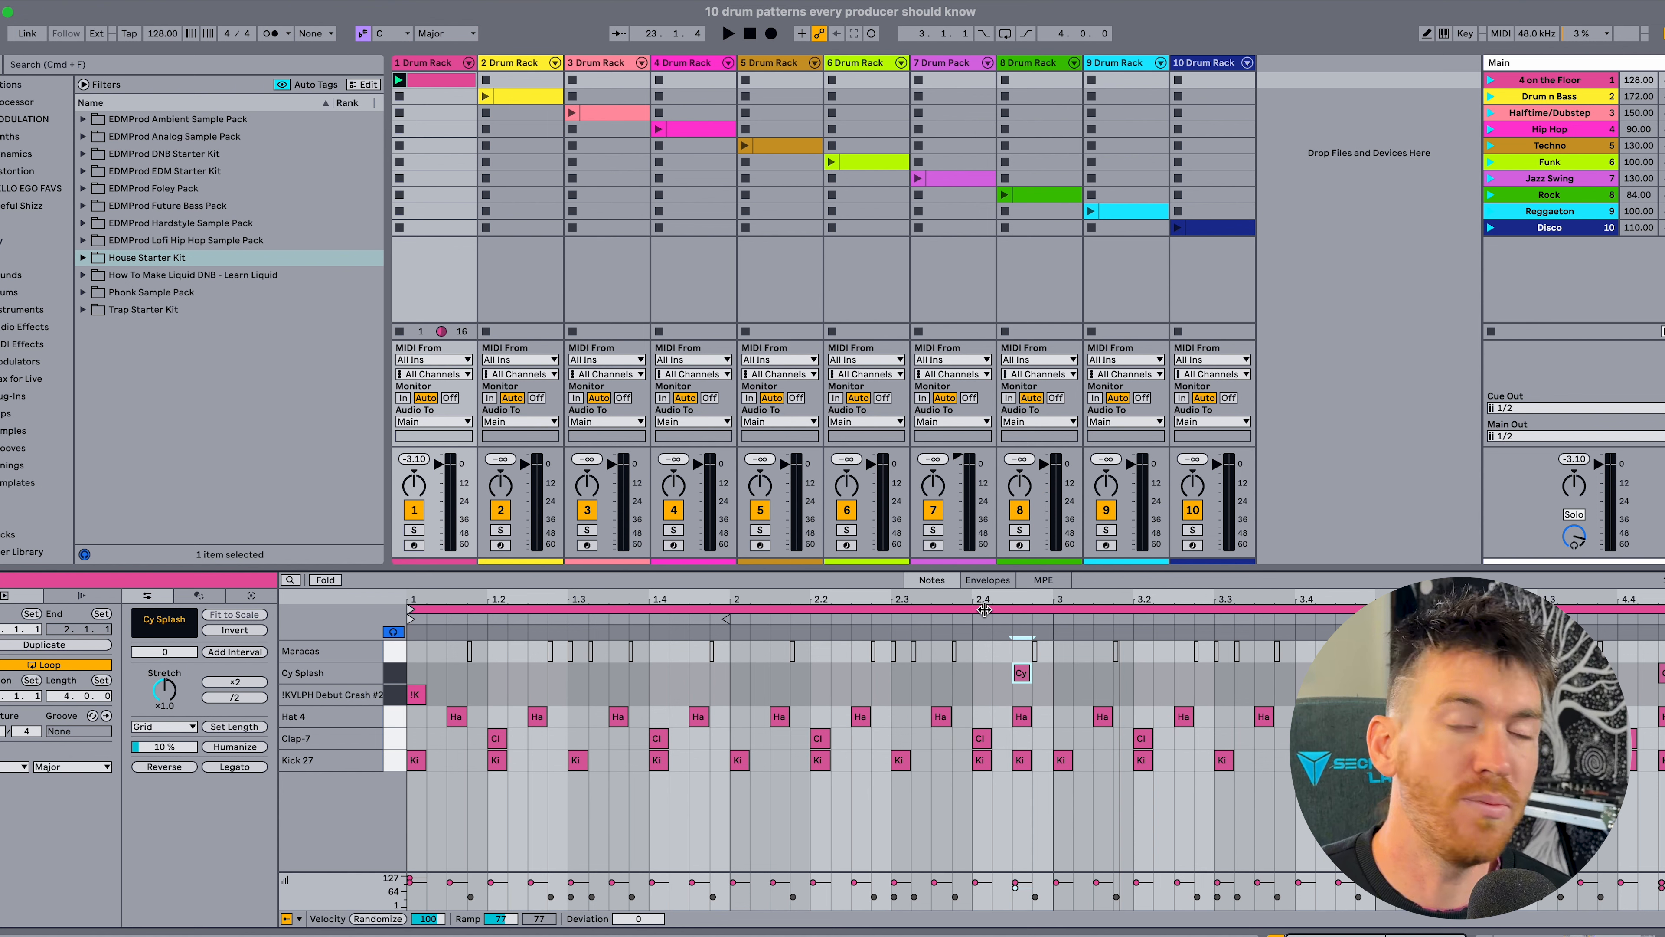
key(space)
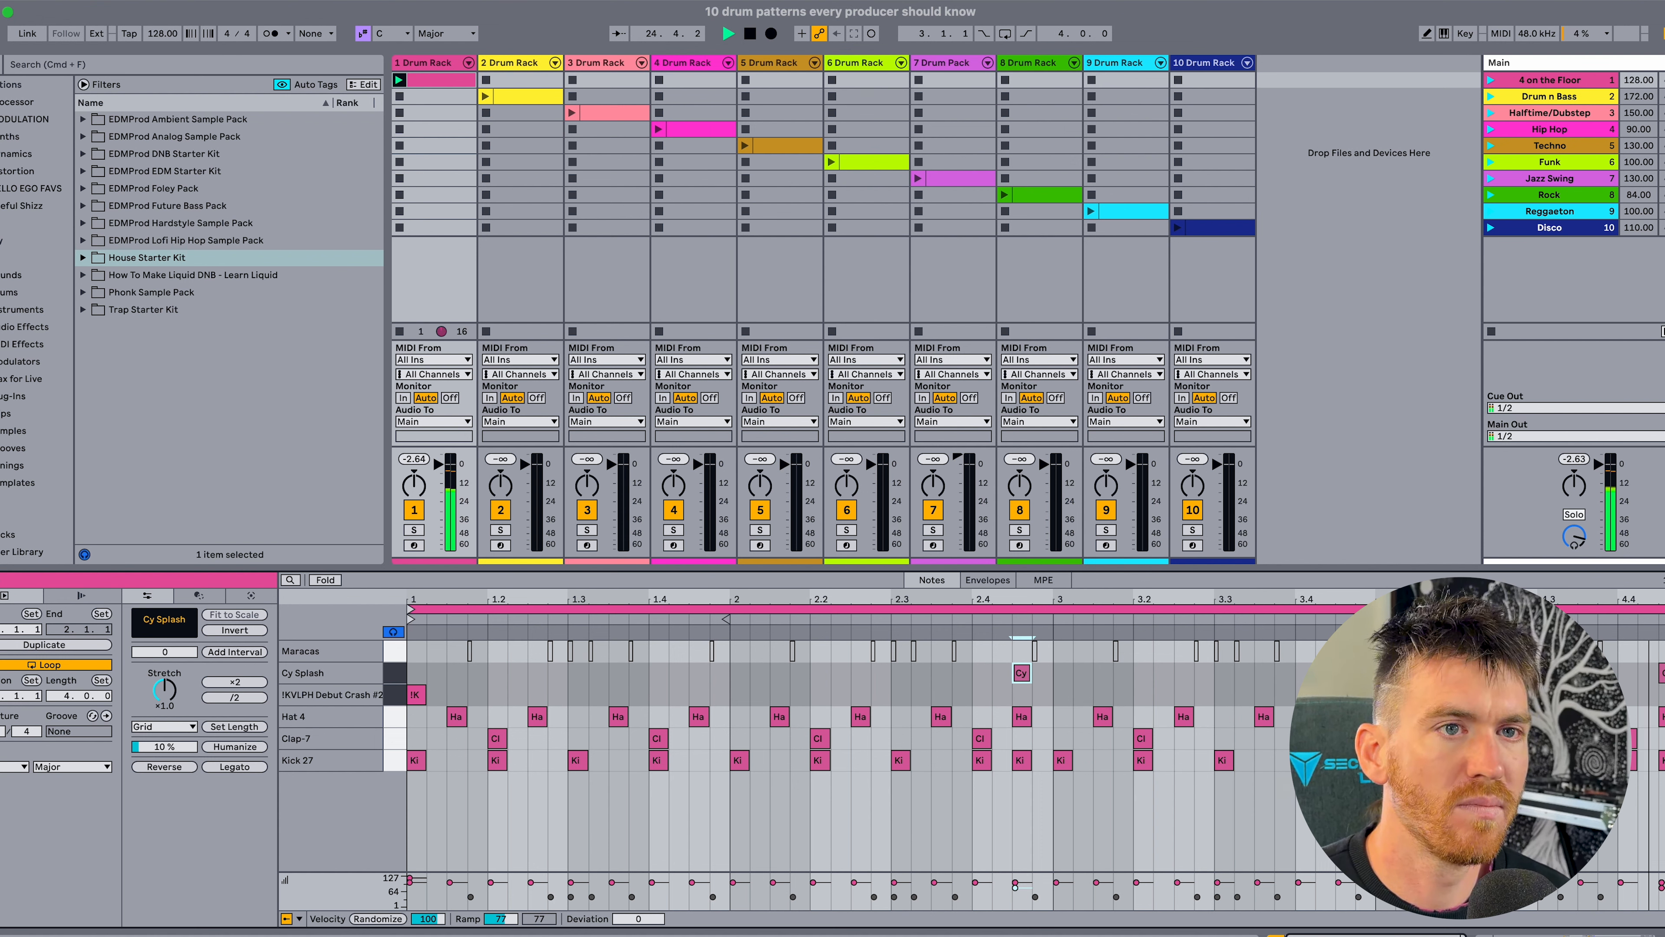
key(space)
Activate all Maracas notes in the clip and play the complete four-on-the-floor pattern.
click(394, 653)
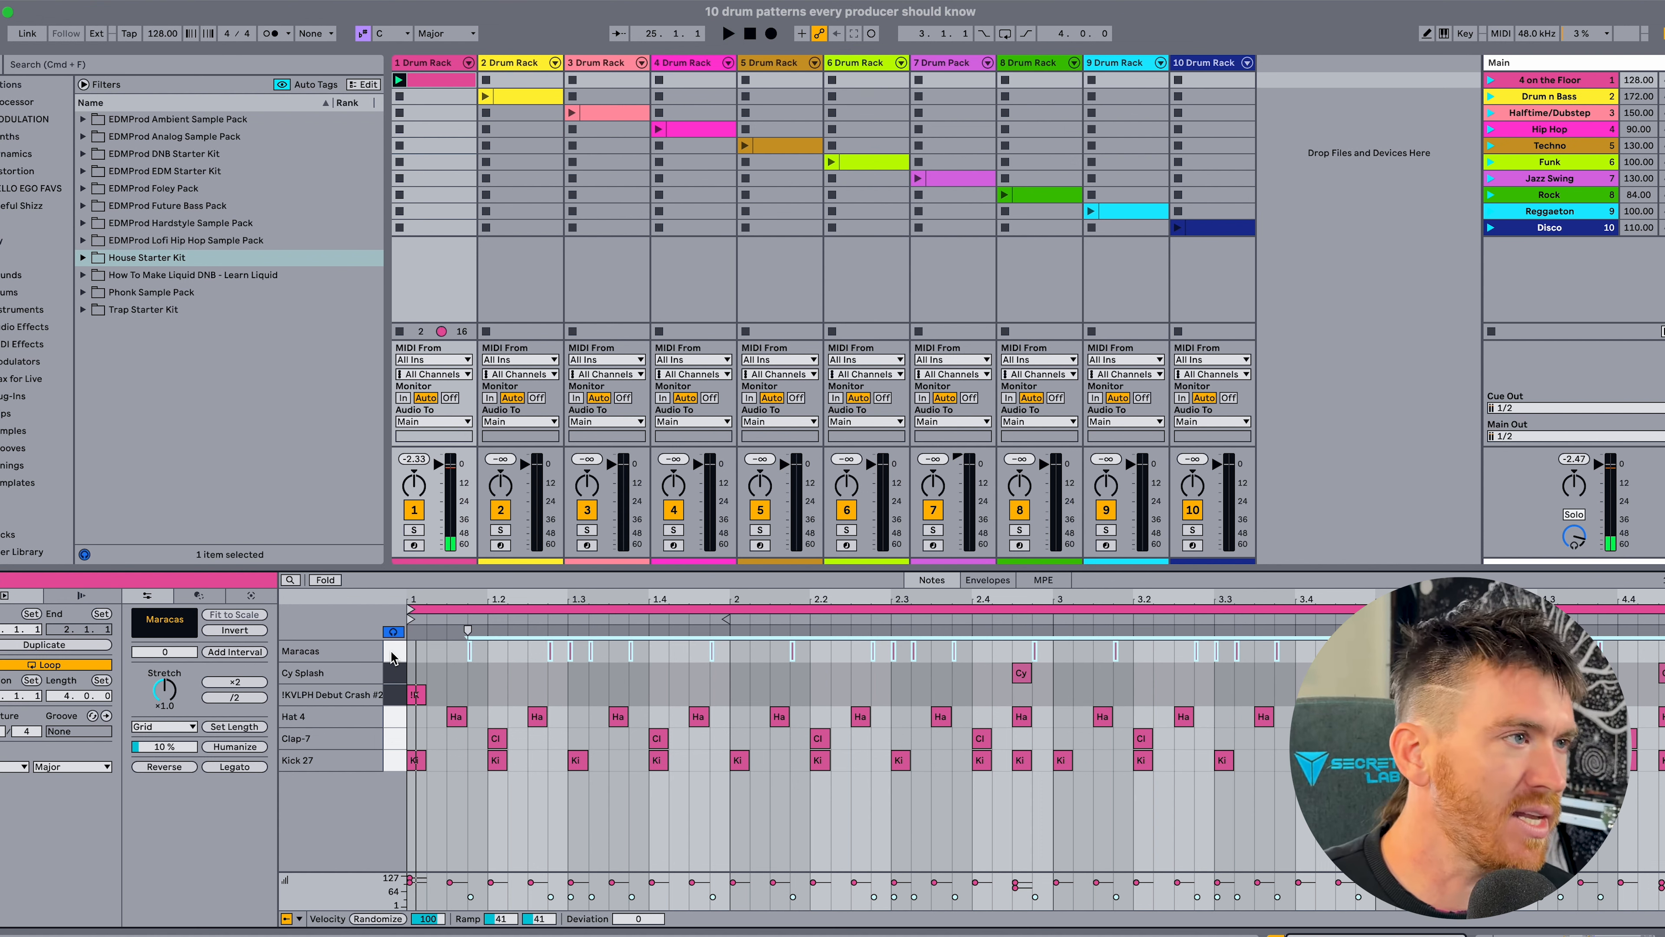
click(392, 656)
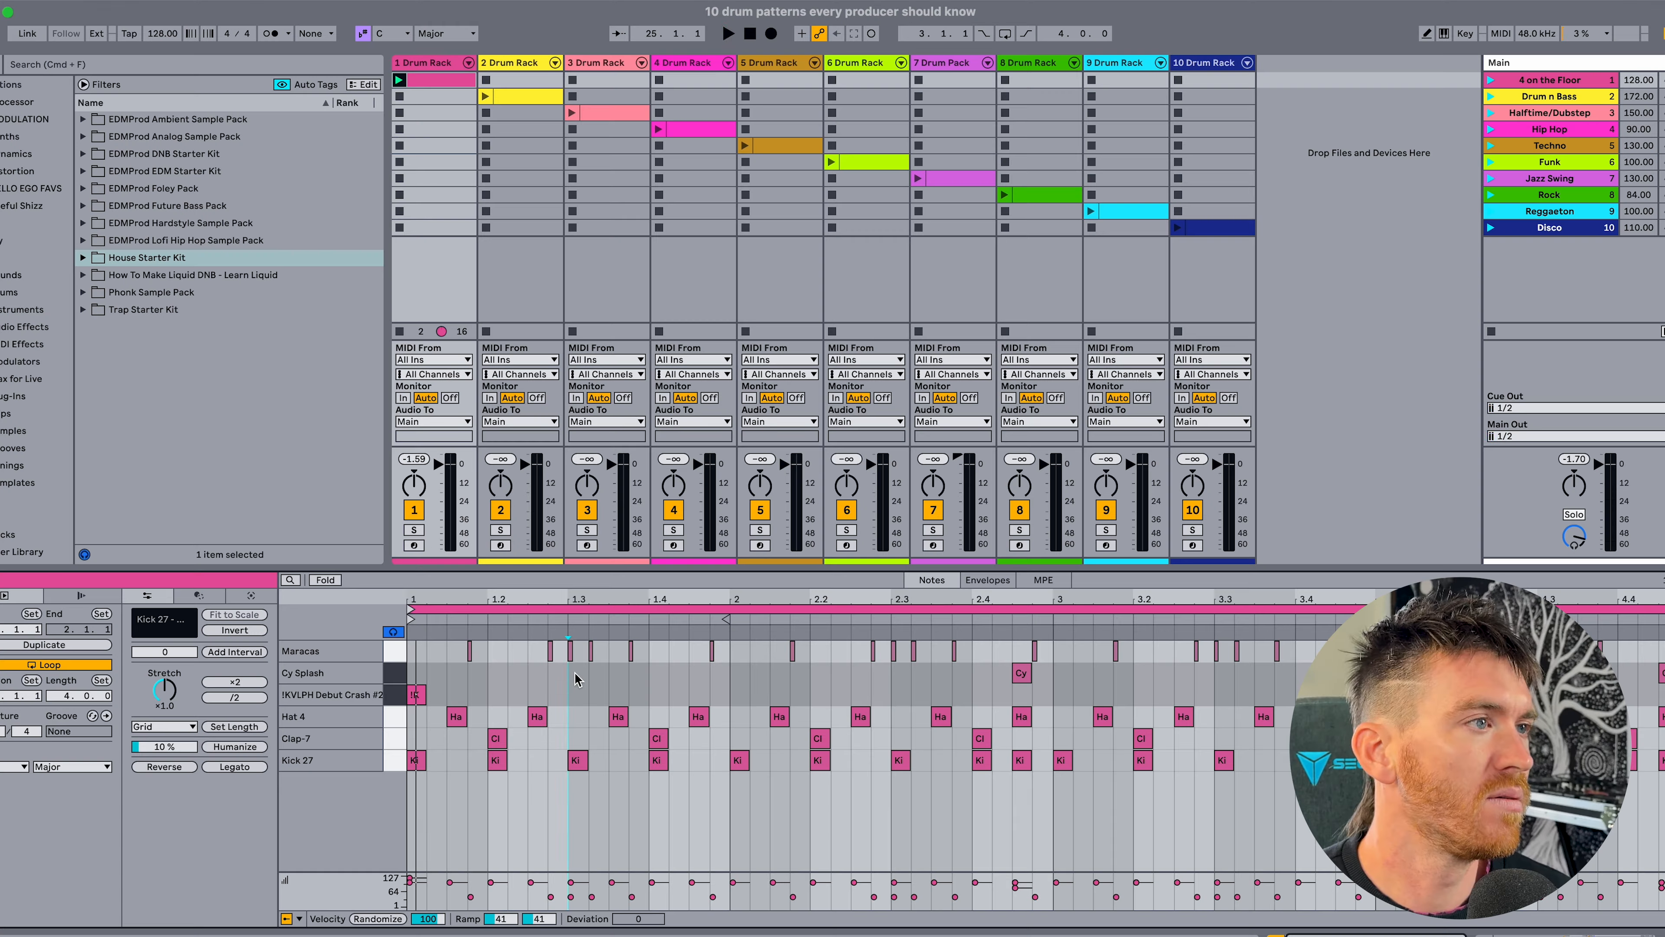
key(space)
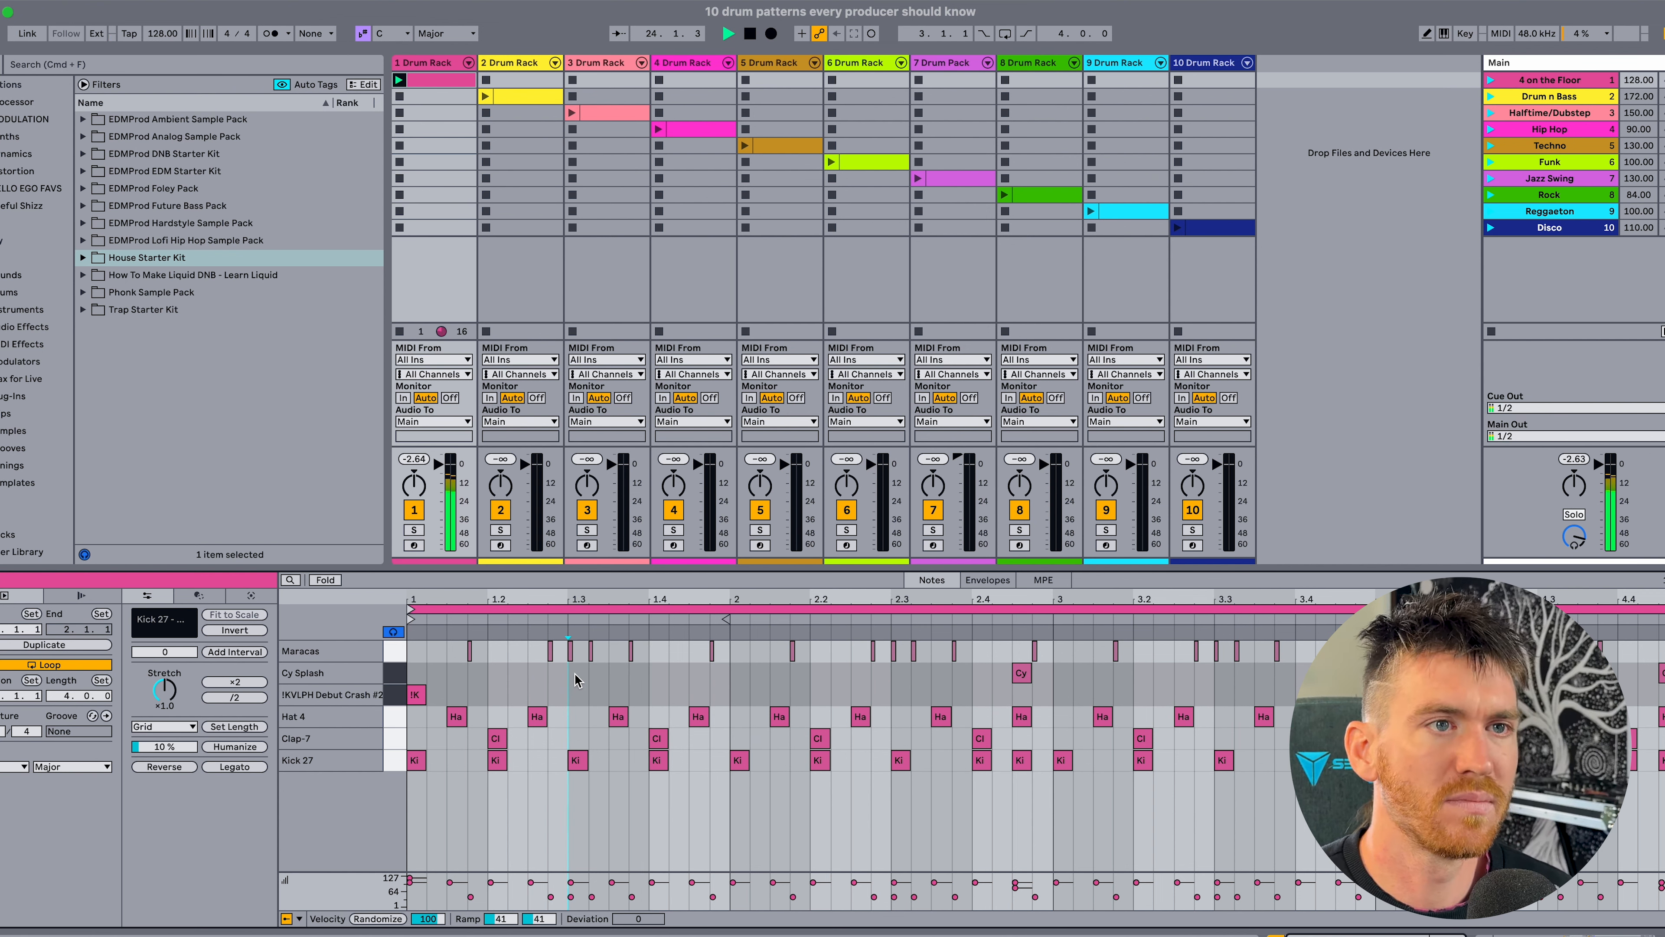
key(space)
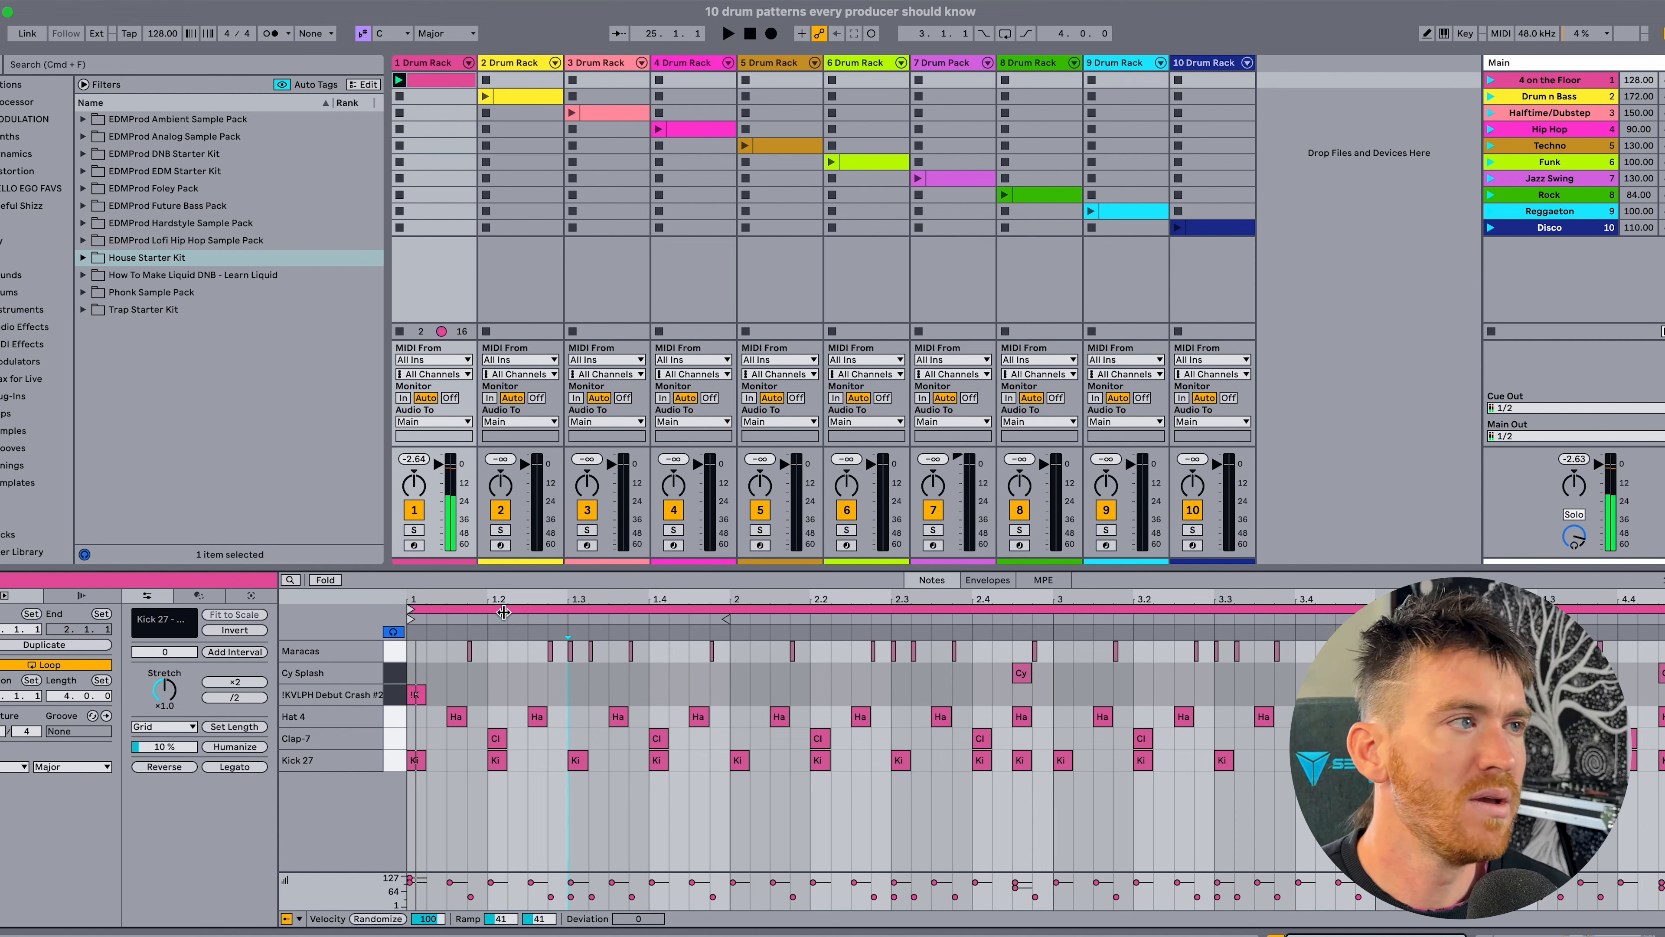
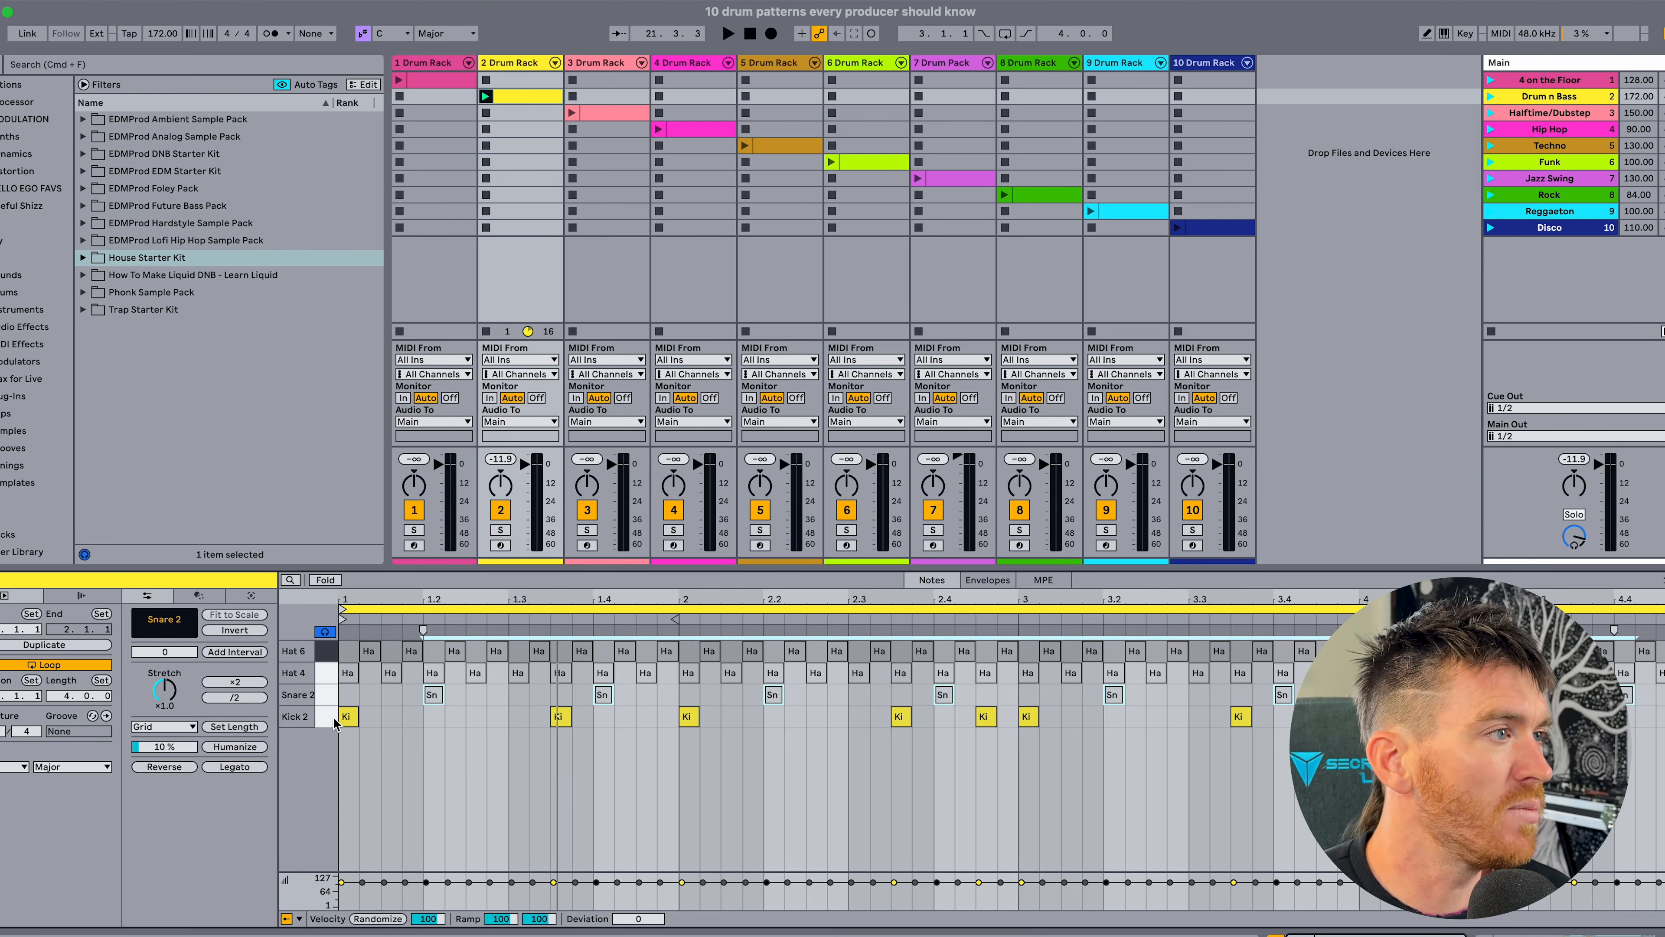
Activate all Snare 2 notes in the drum and bass clip and play them together with the kick.
click(320, 692)
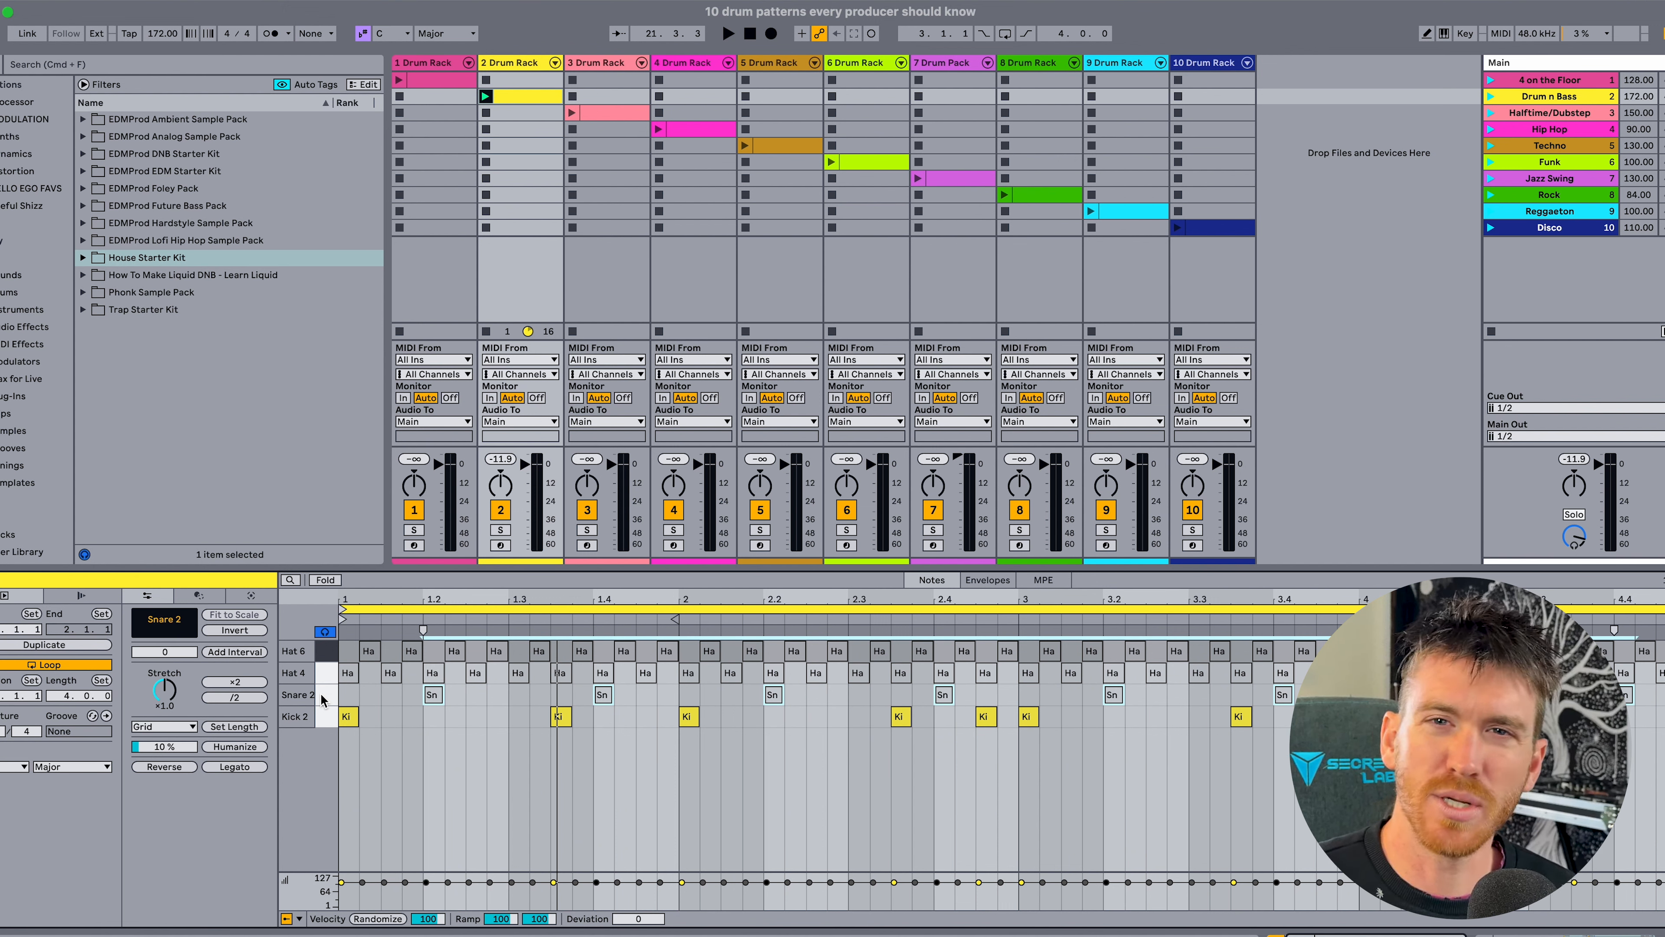
click(320, 693)
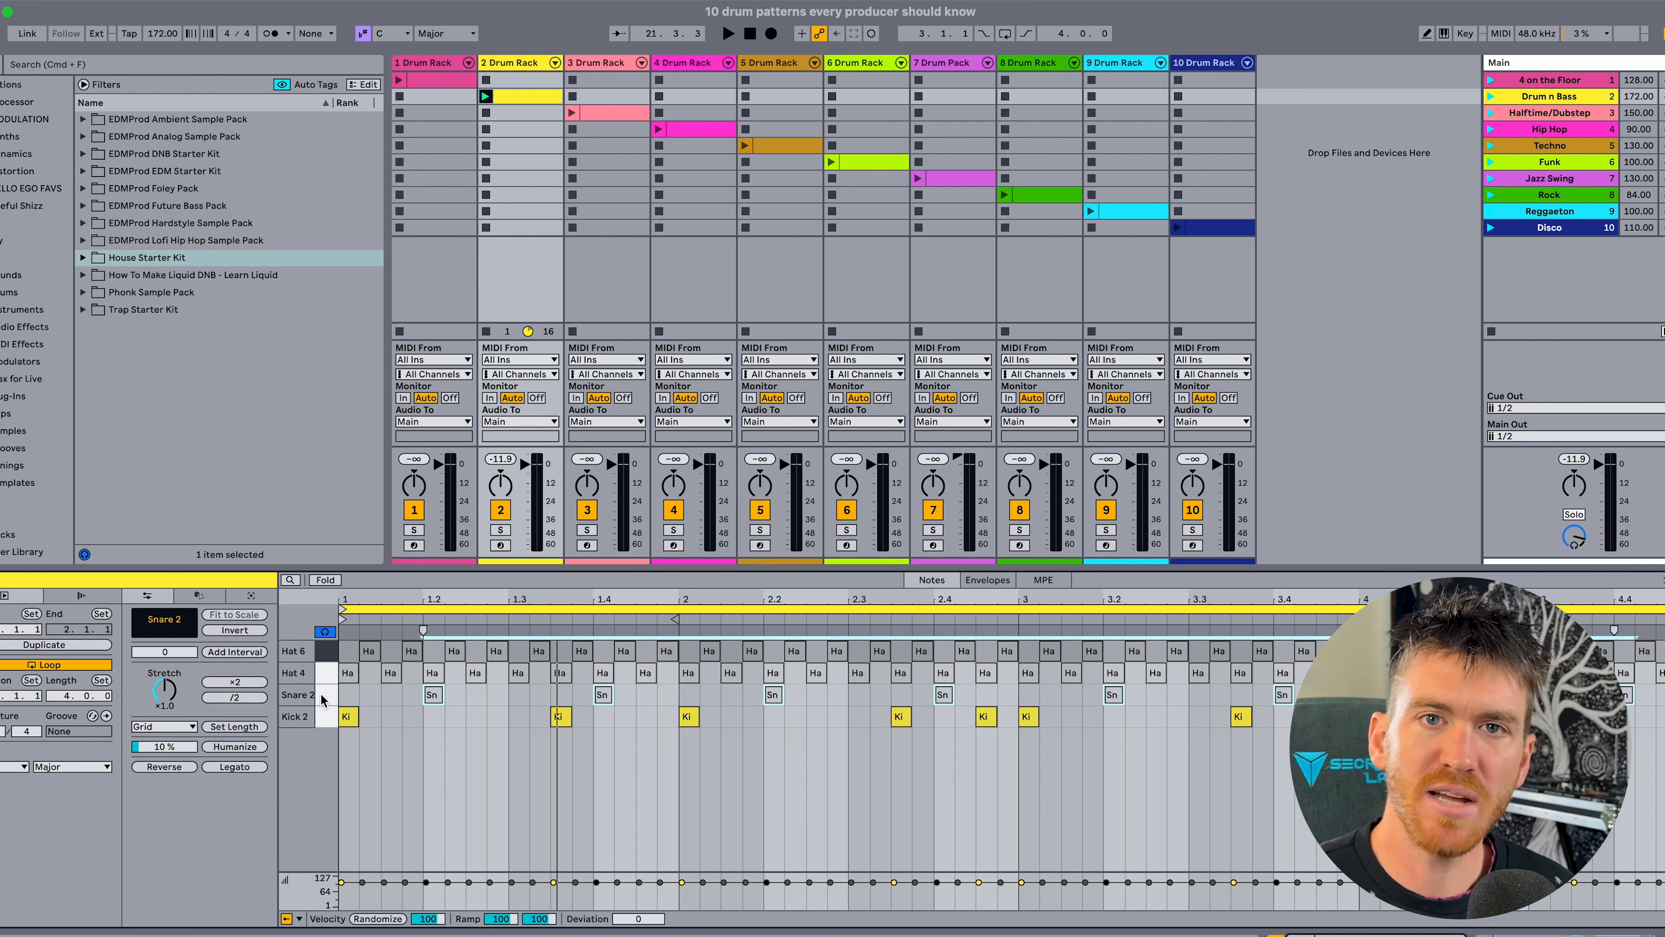
click(320, 693)
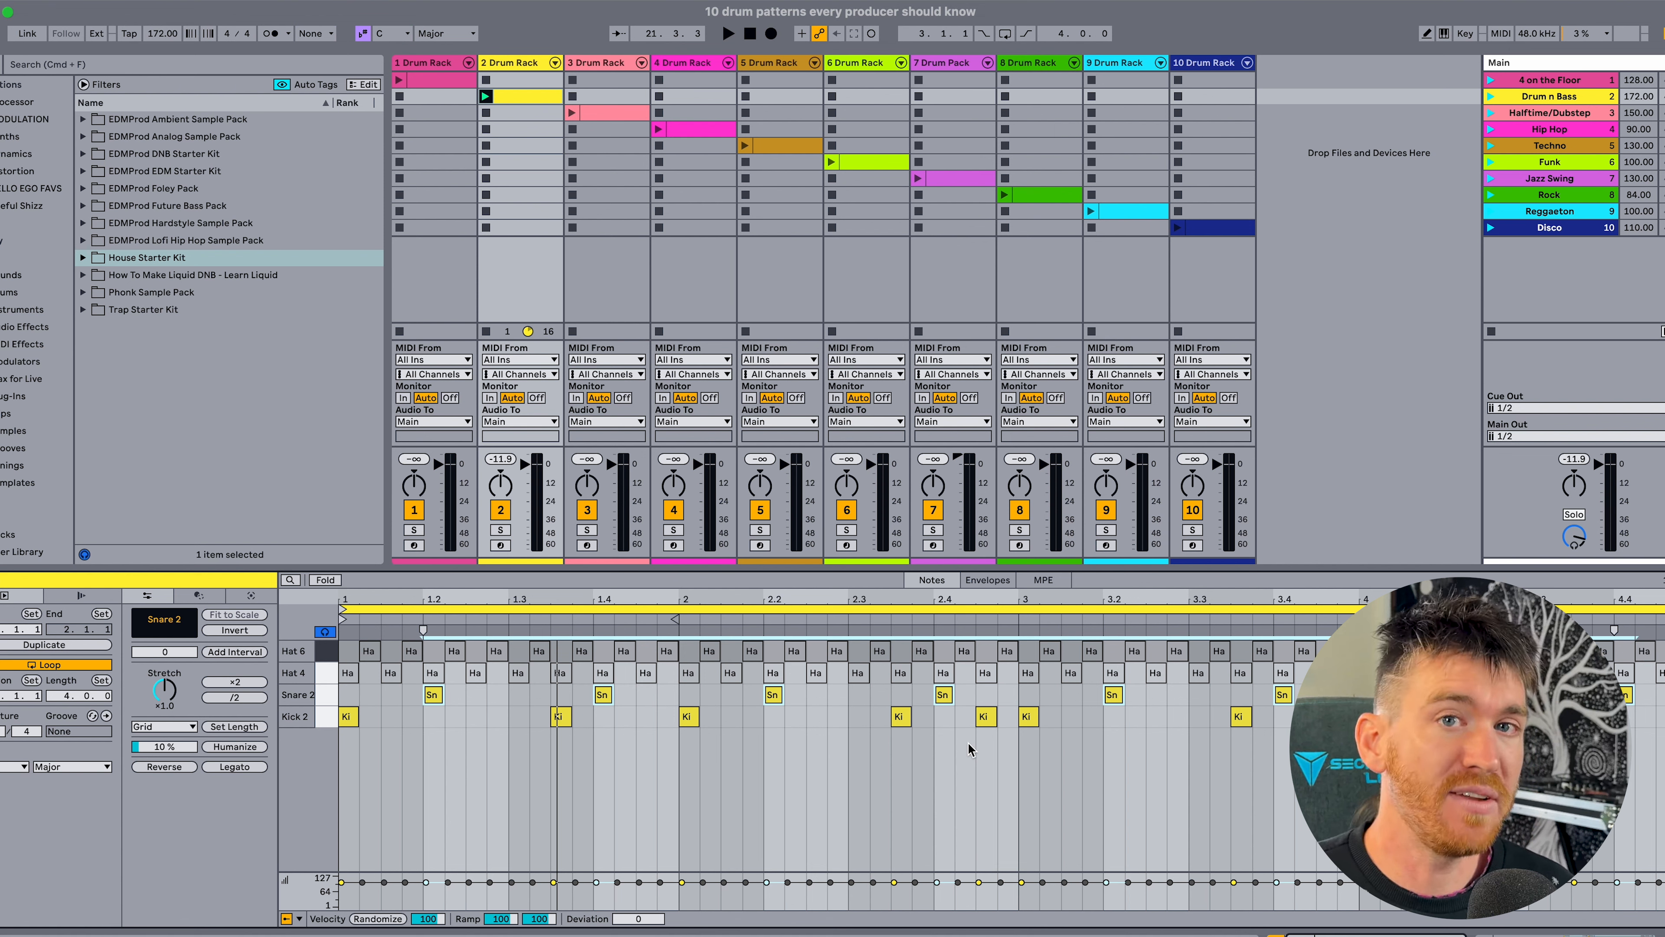
key(space)
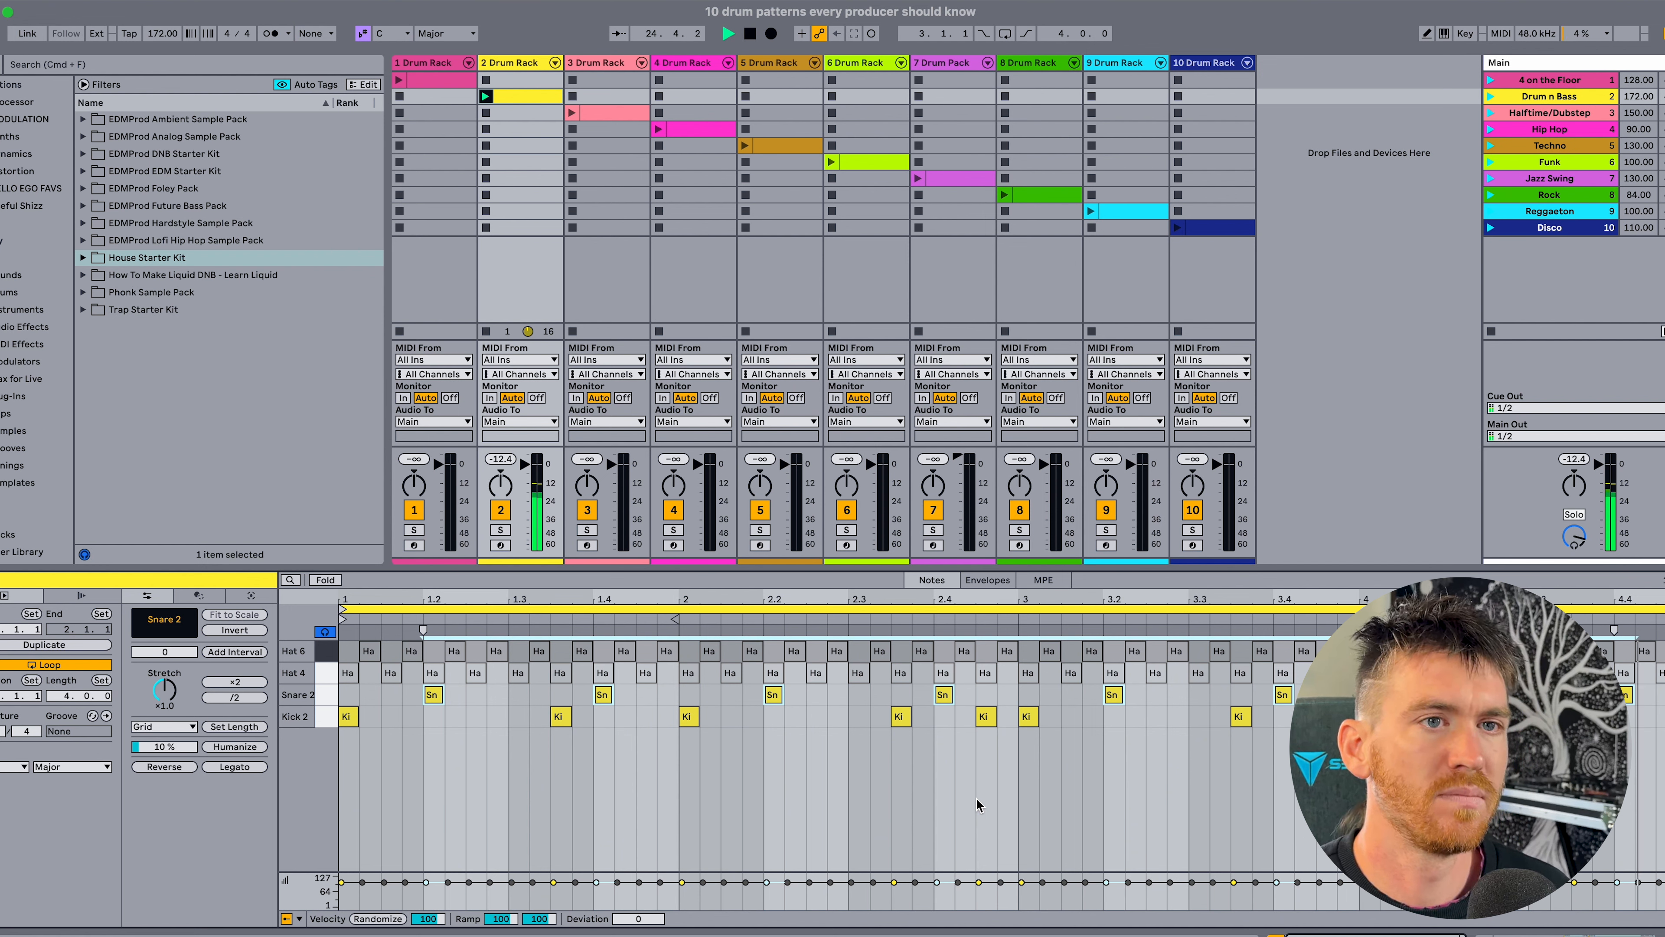
key(space)
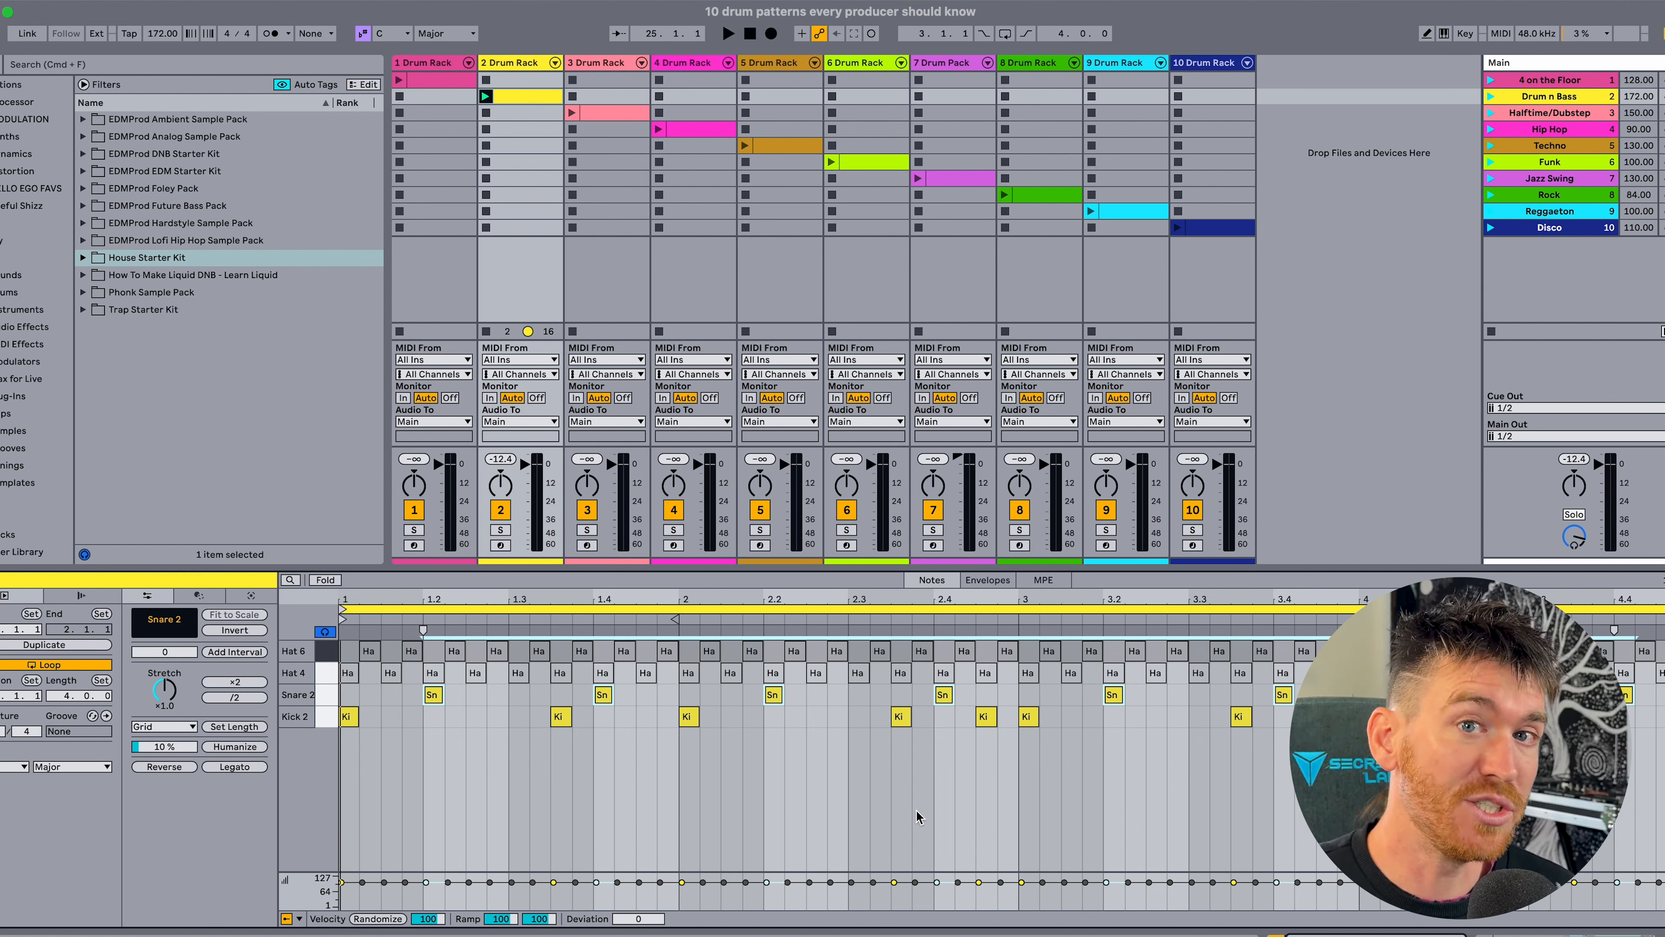
Select the Hat 4 and Hat 6 notes in turn and examine their placement through bar 1.
click(328, 676)
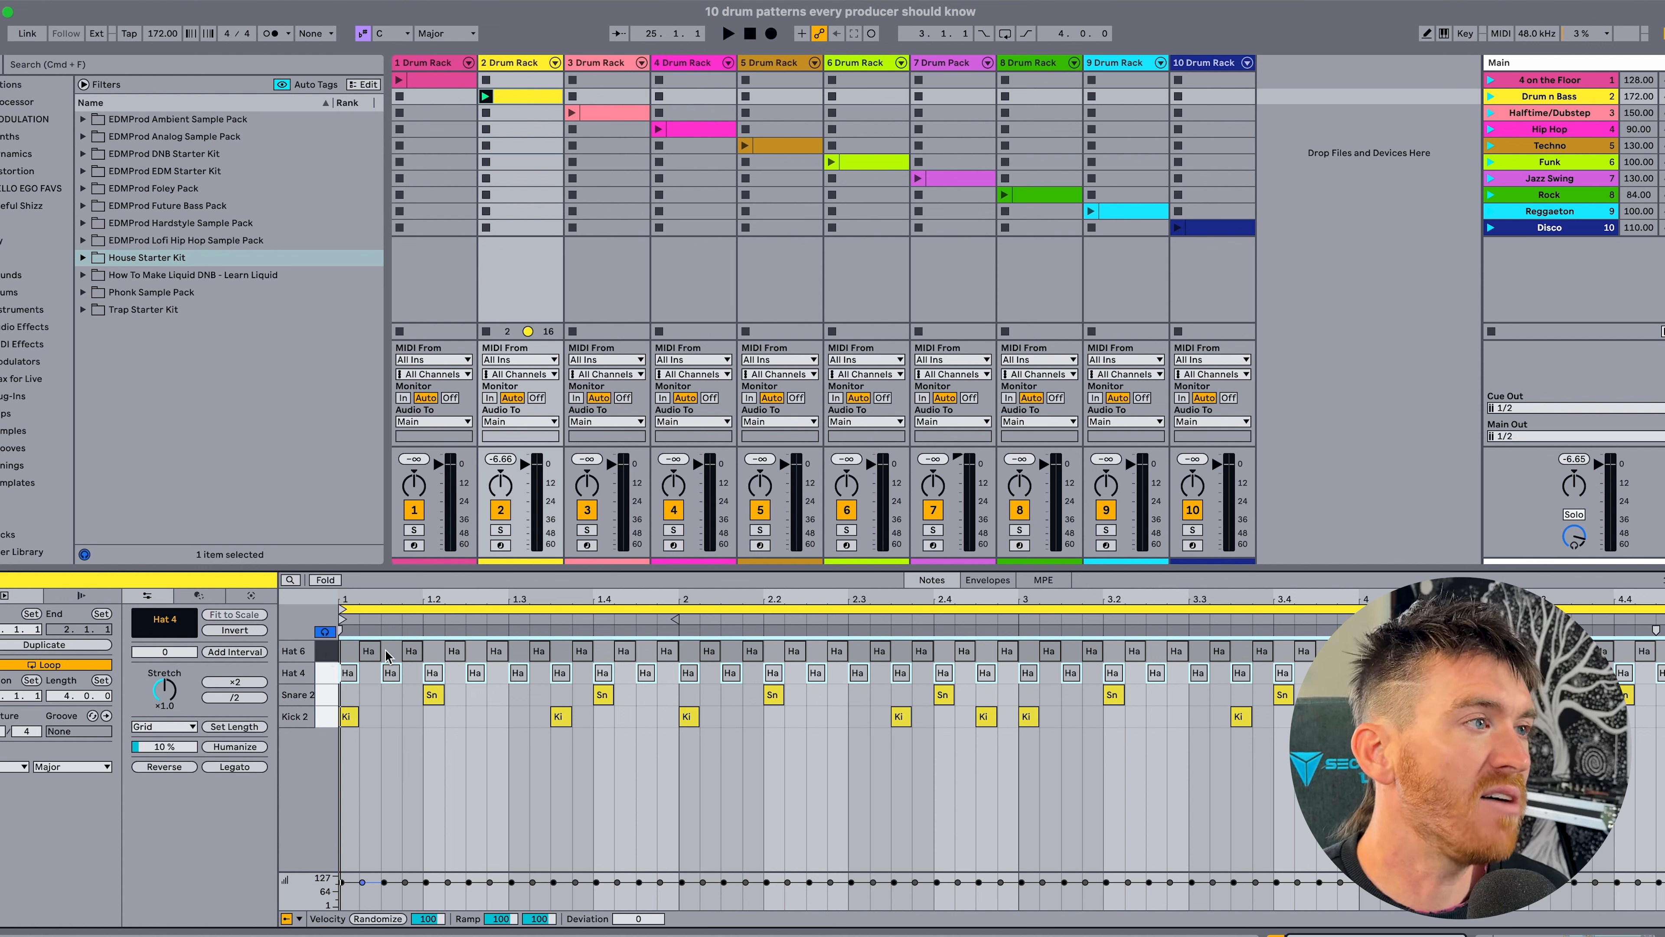
click(326, 651)
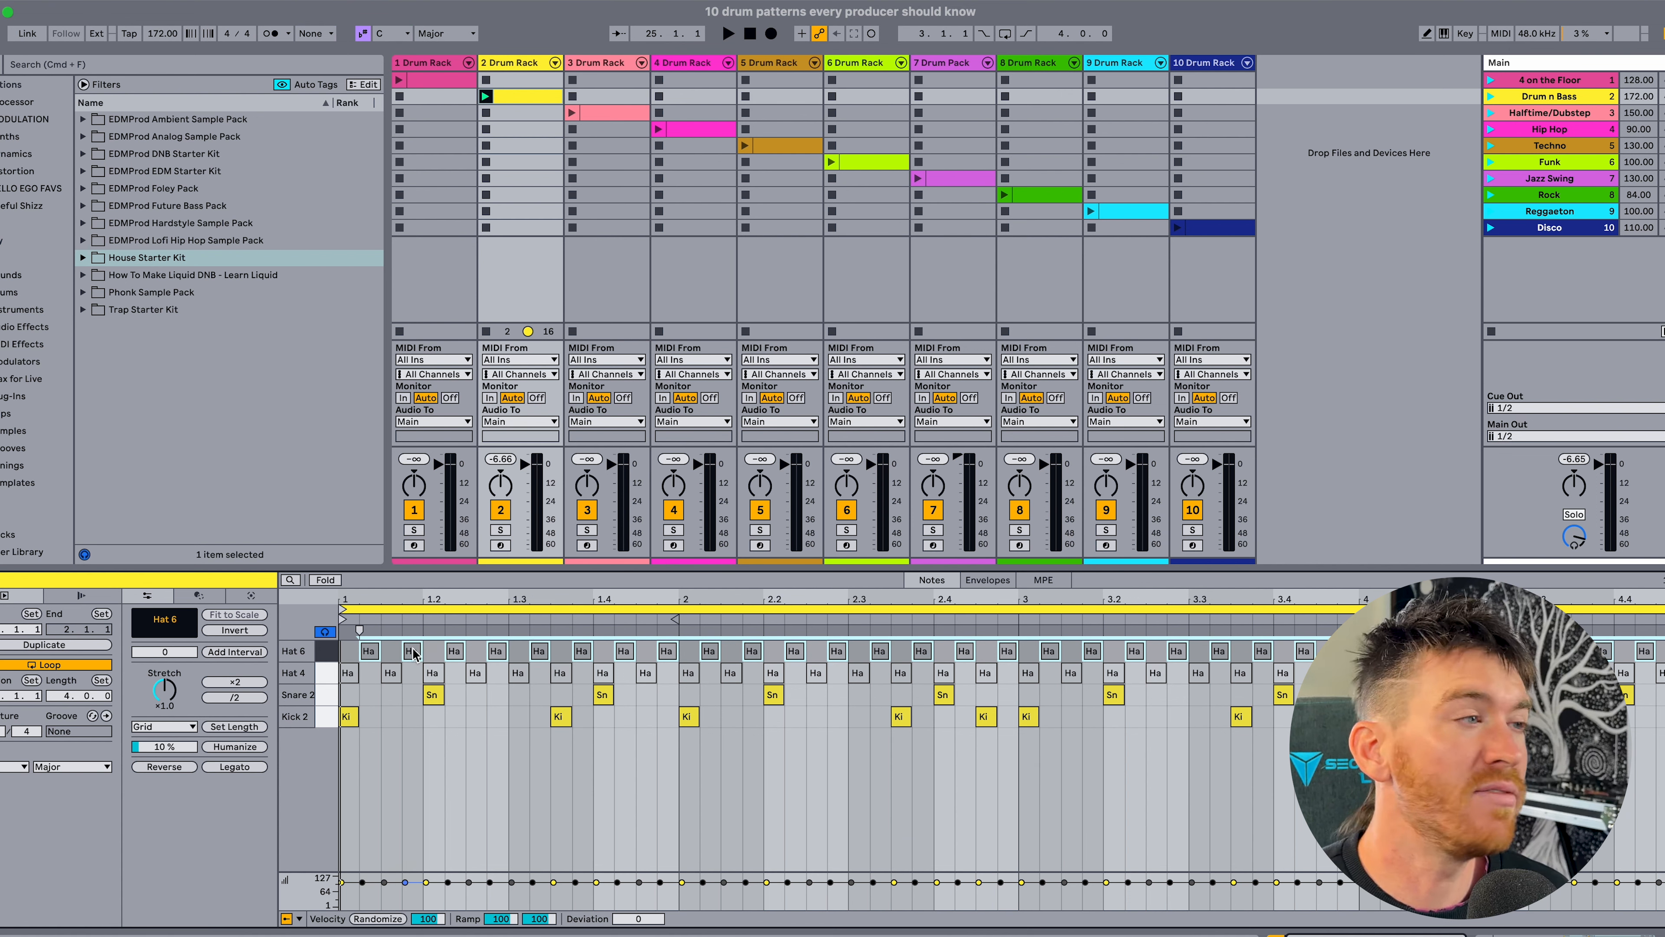
drag(432, 651, 375, 656)
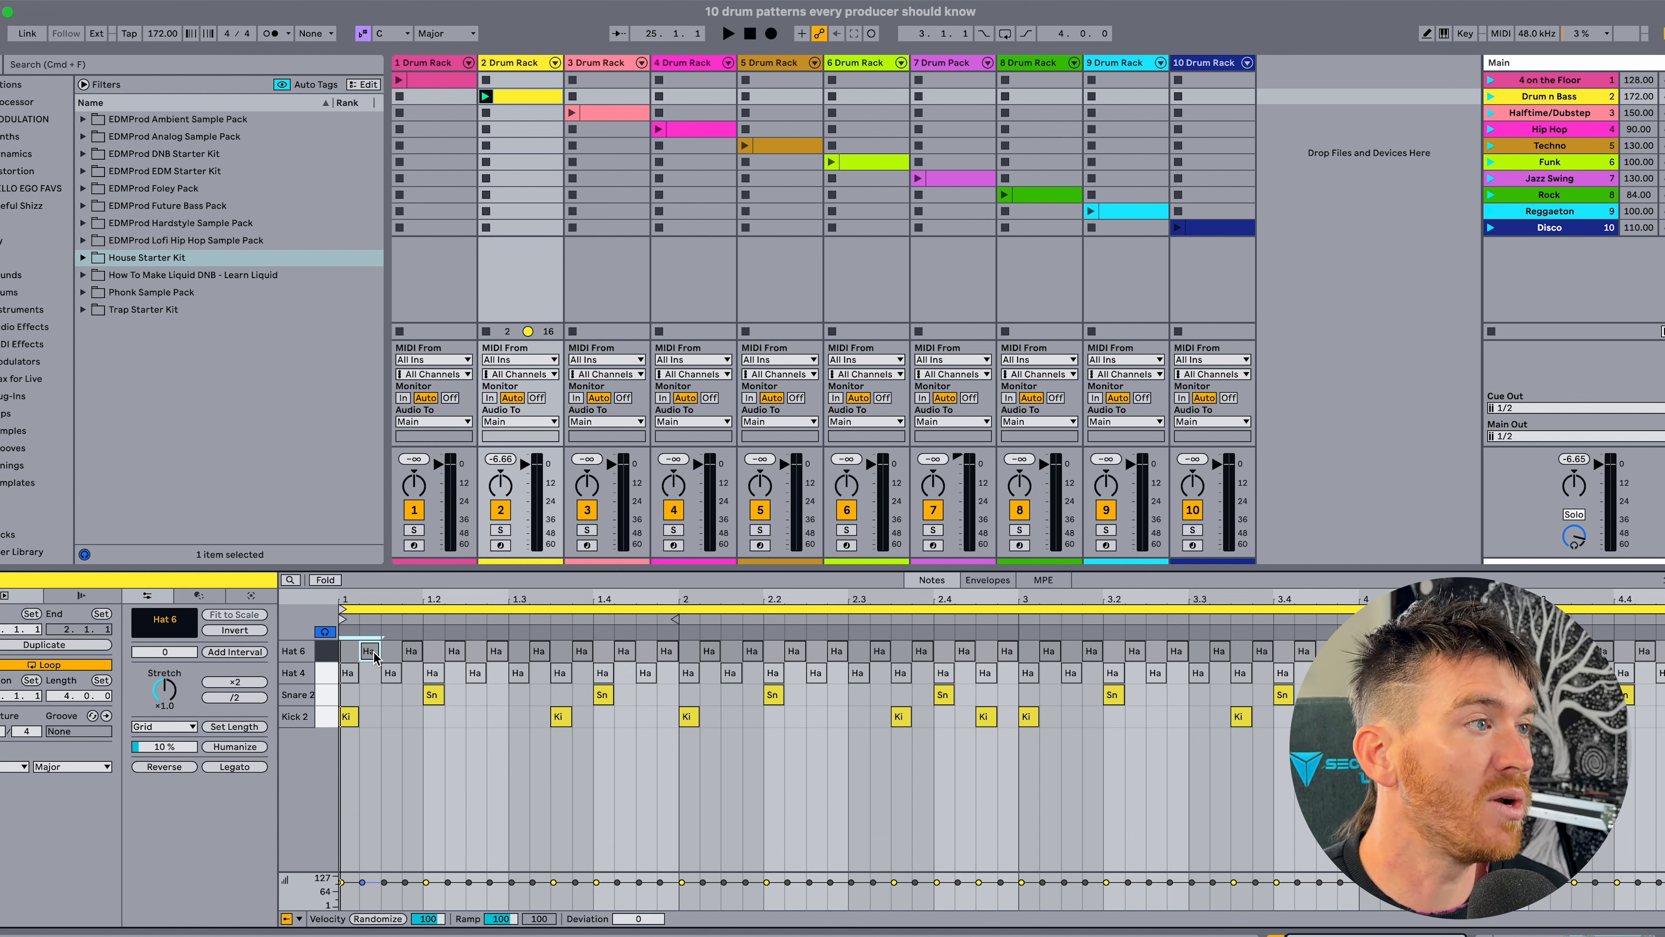
click(349, 656)
drag(354, 652, 355, 653)
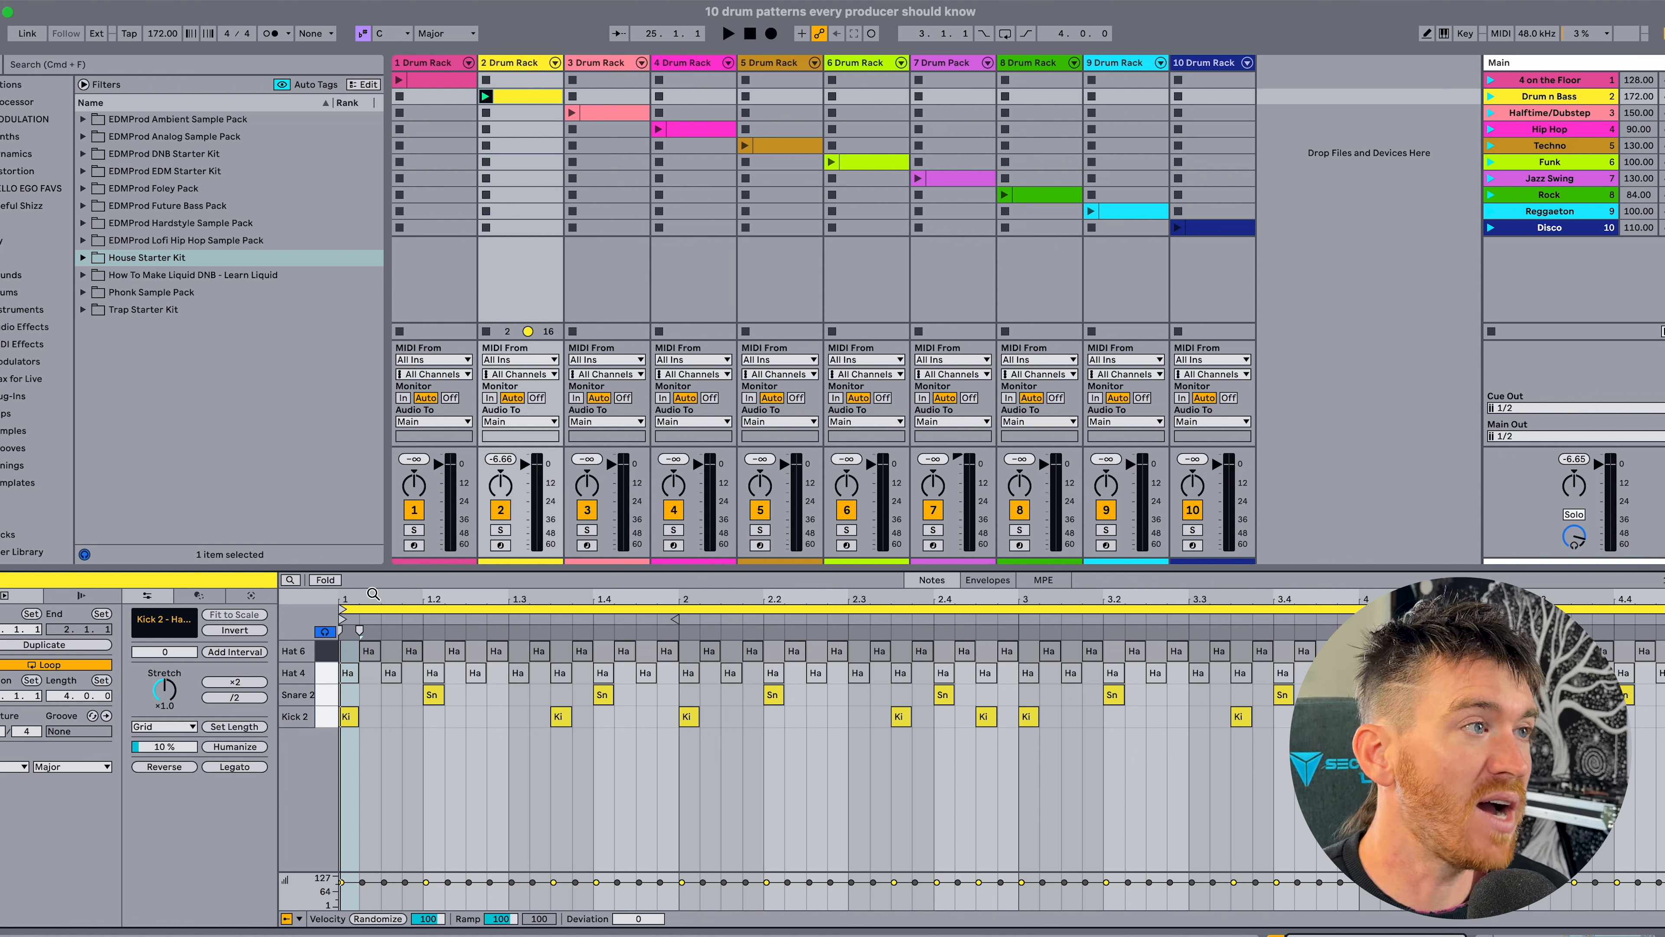
click(433, 693)
drag(342, 651, 671, 650)
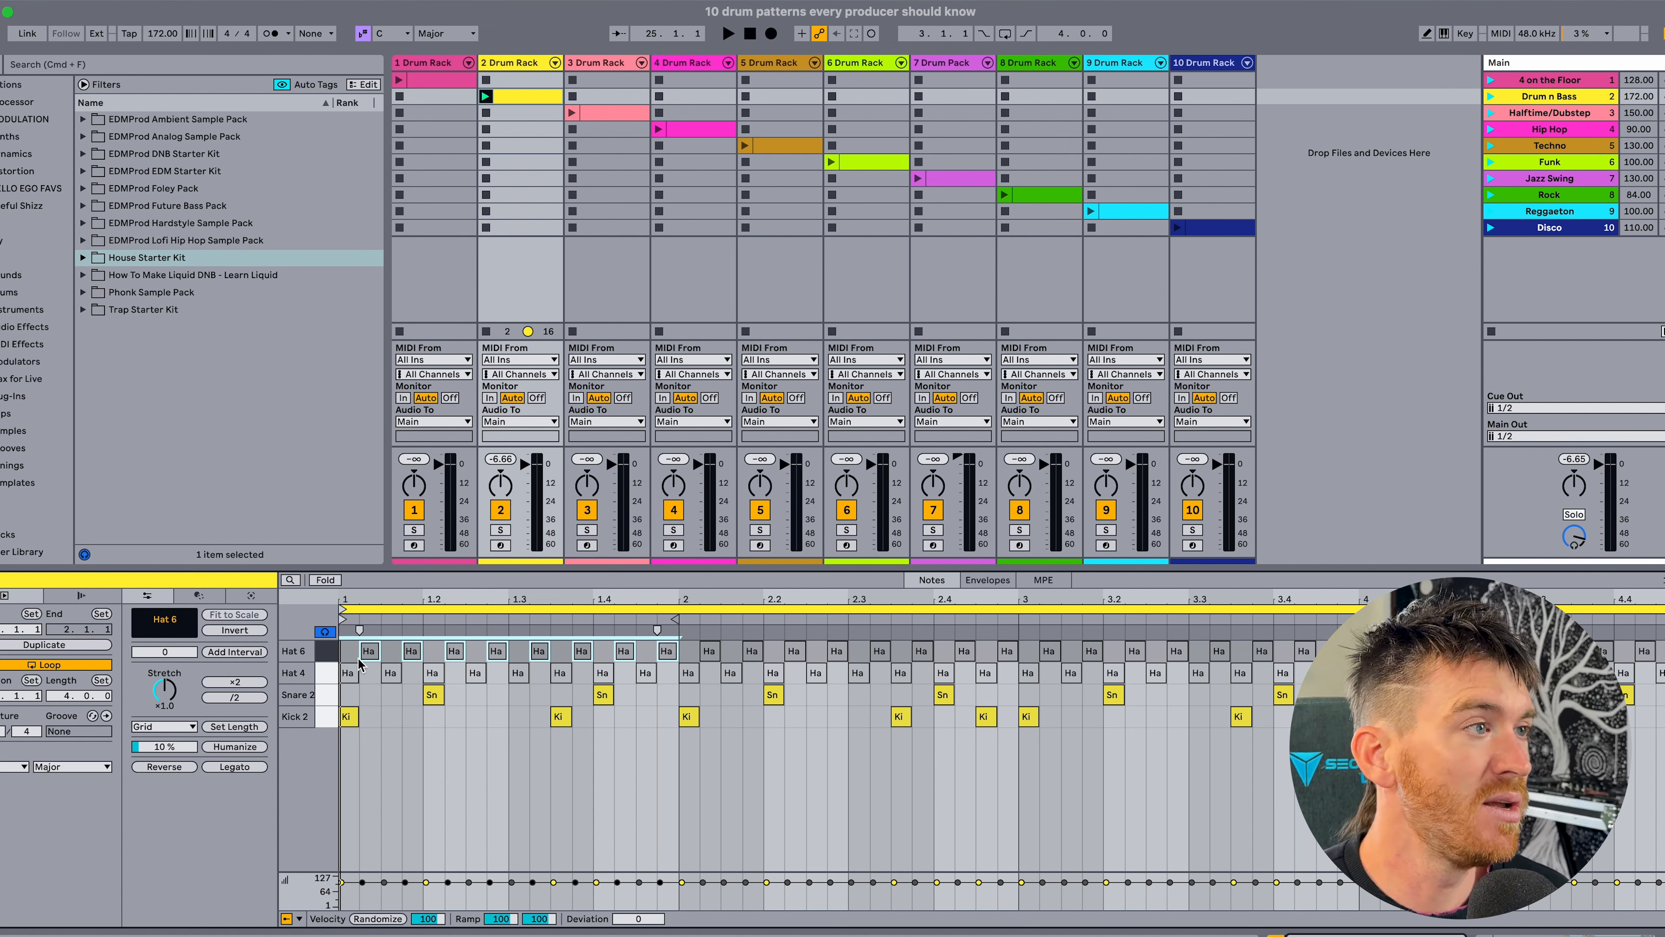
drag(346, 652, 682, 656)
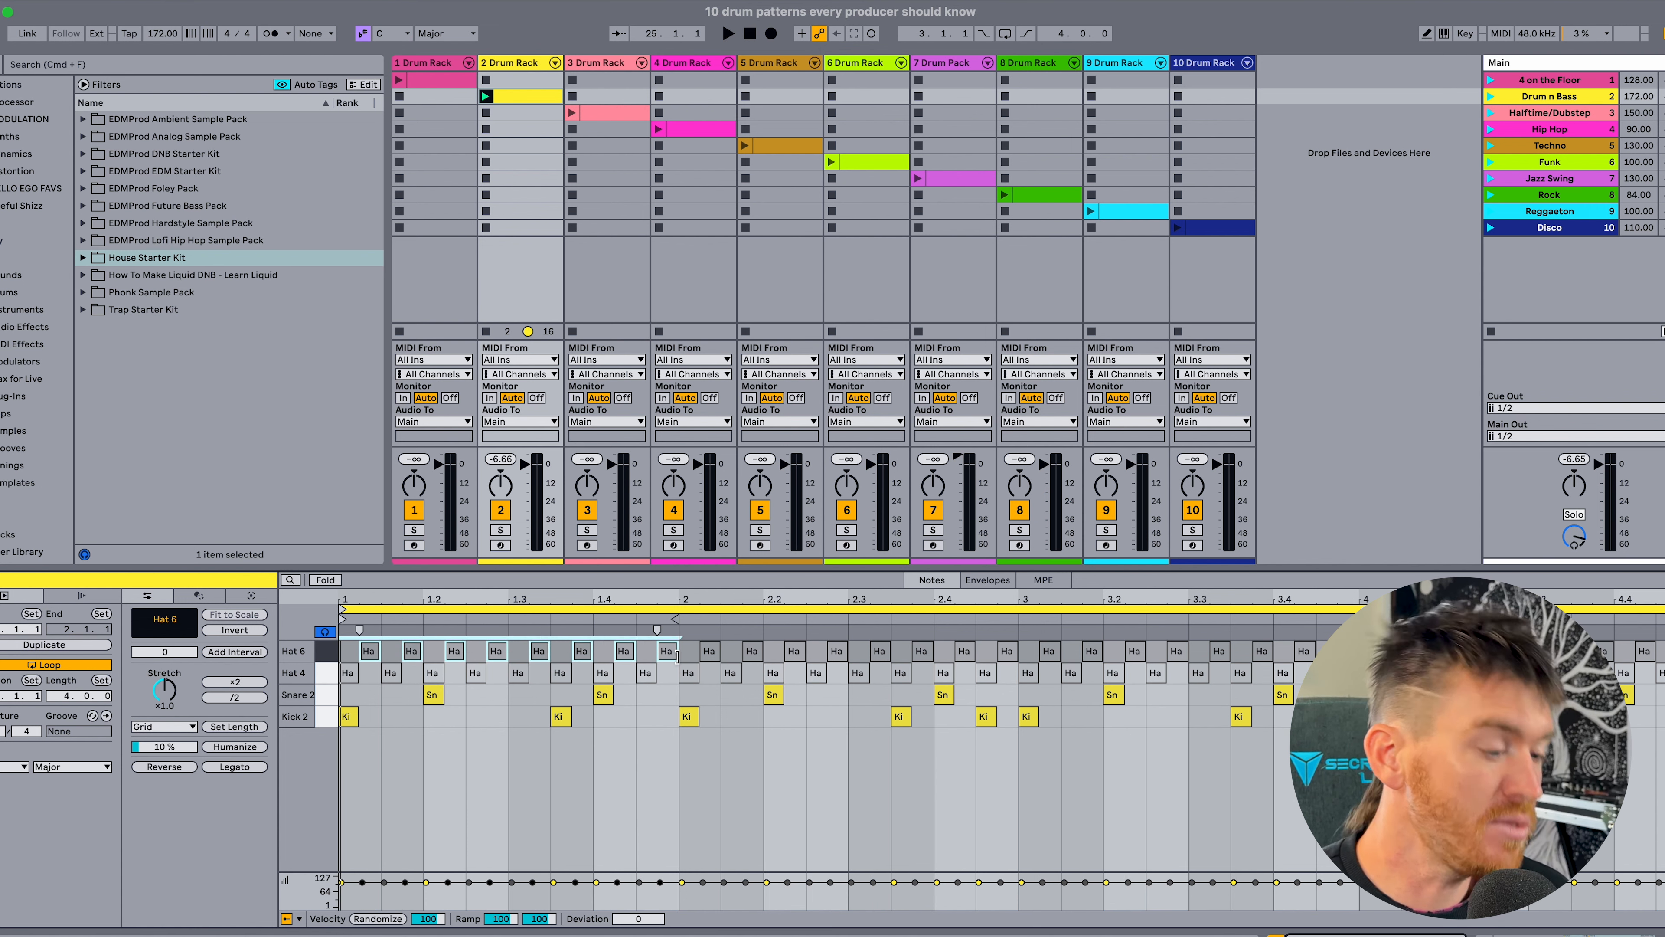
drag(351, 652, 678, 652)
click(350, 654)
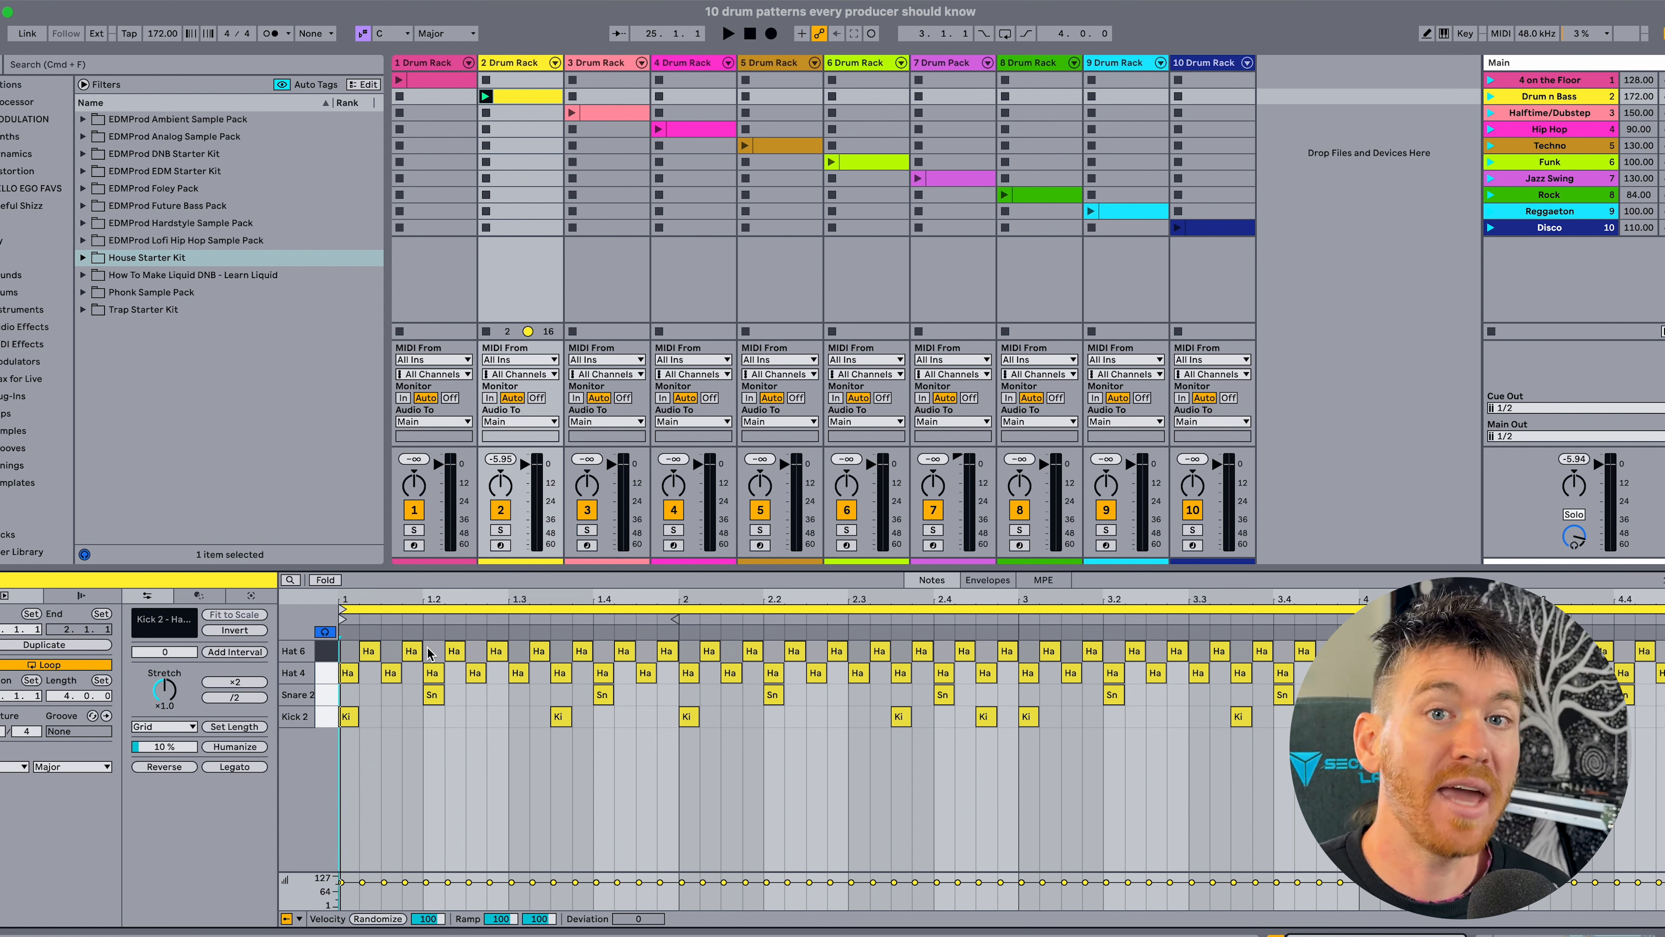
Activate all Hat 4 notes, leaving Hat 6 deactivated, and play them with the kick and snare.
click(327, 672)
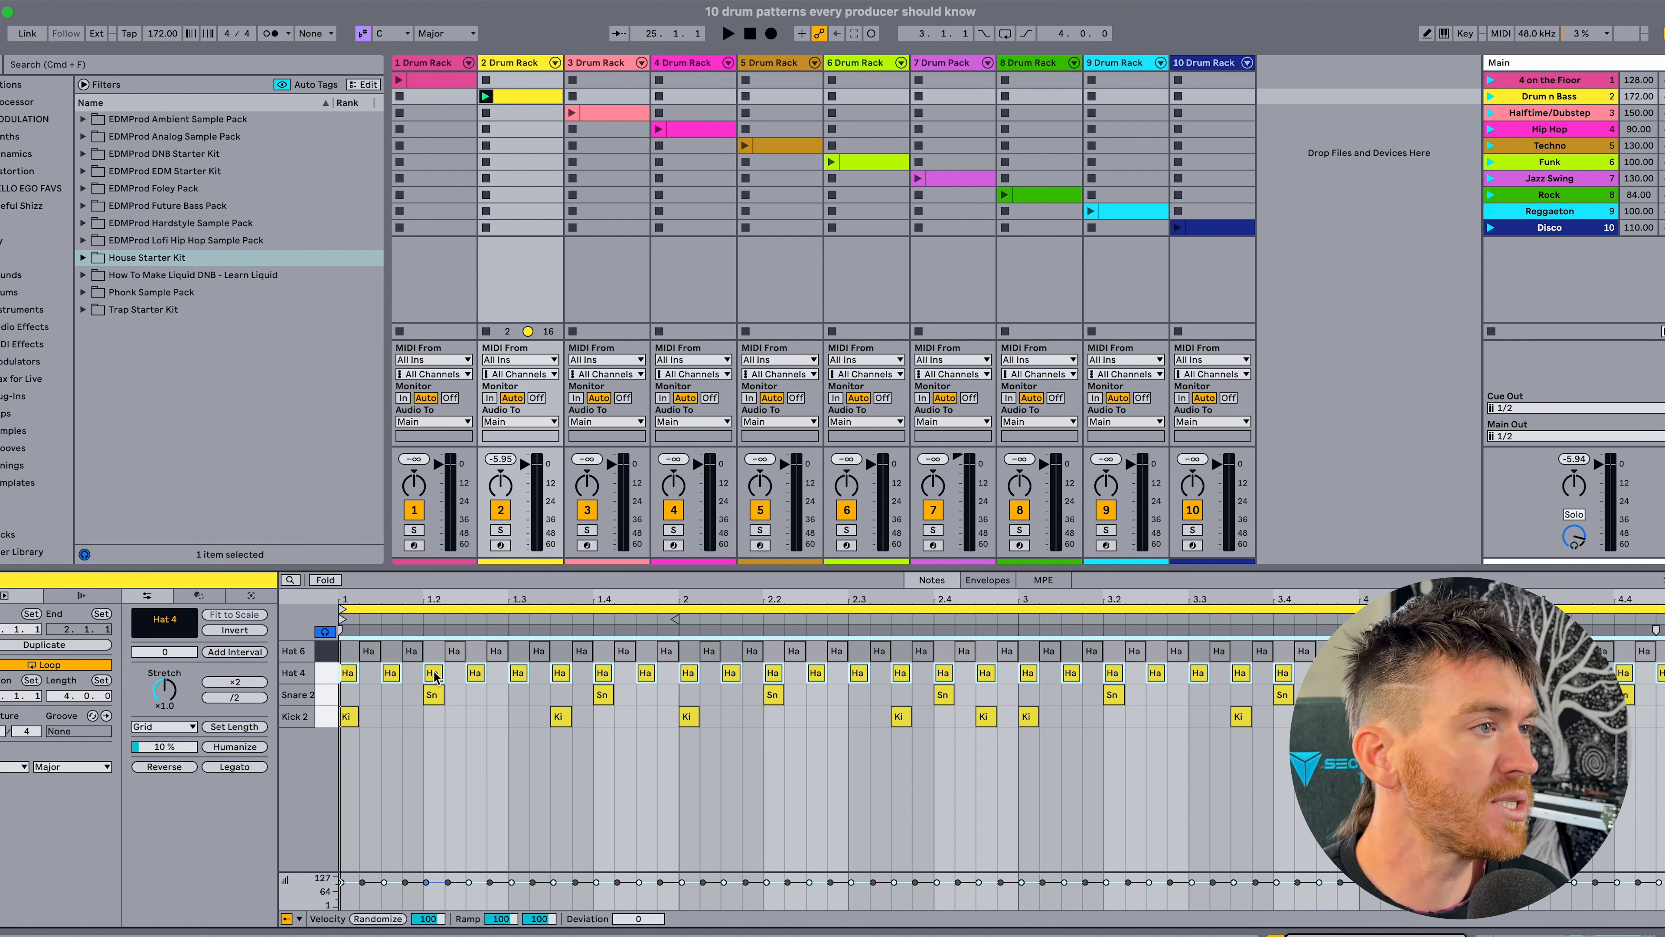
key(space)
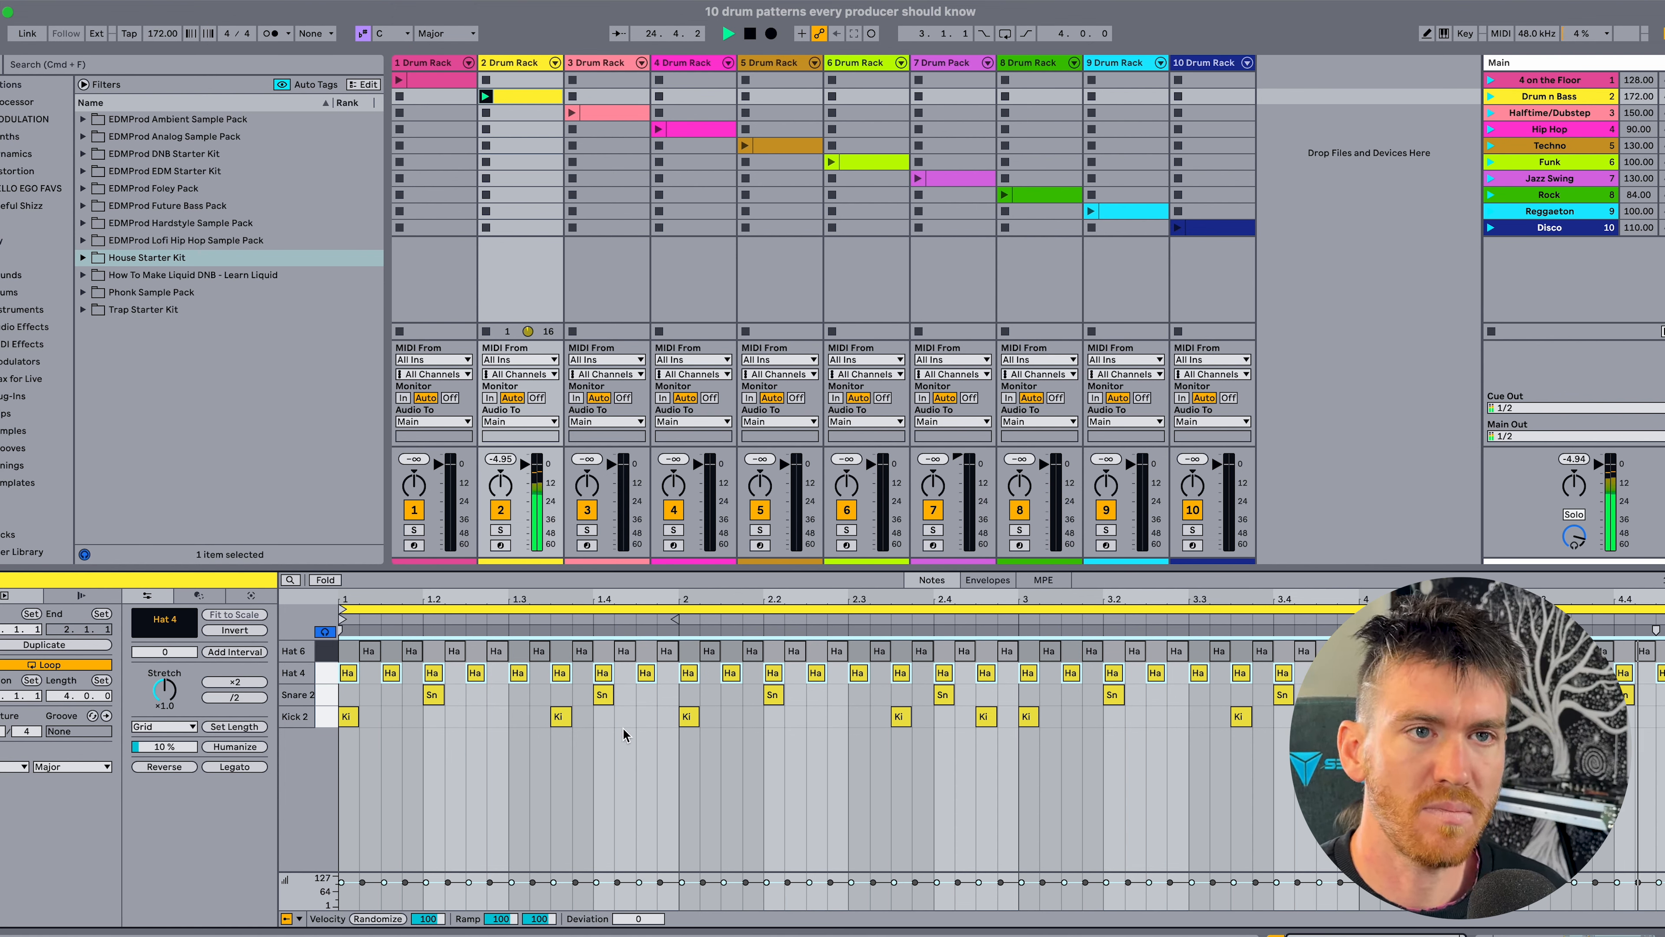
key(space)
Activate all Hat 6 notes and play the complete drum and bass pattern.
click(330, 656)
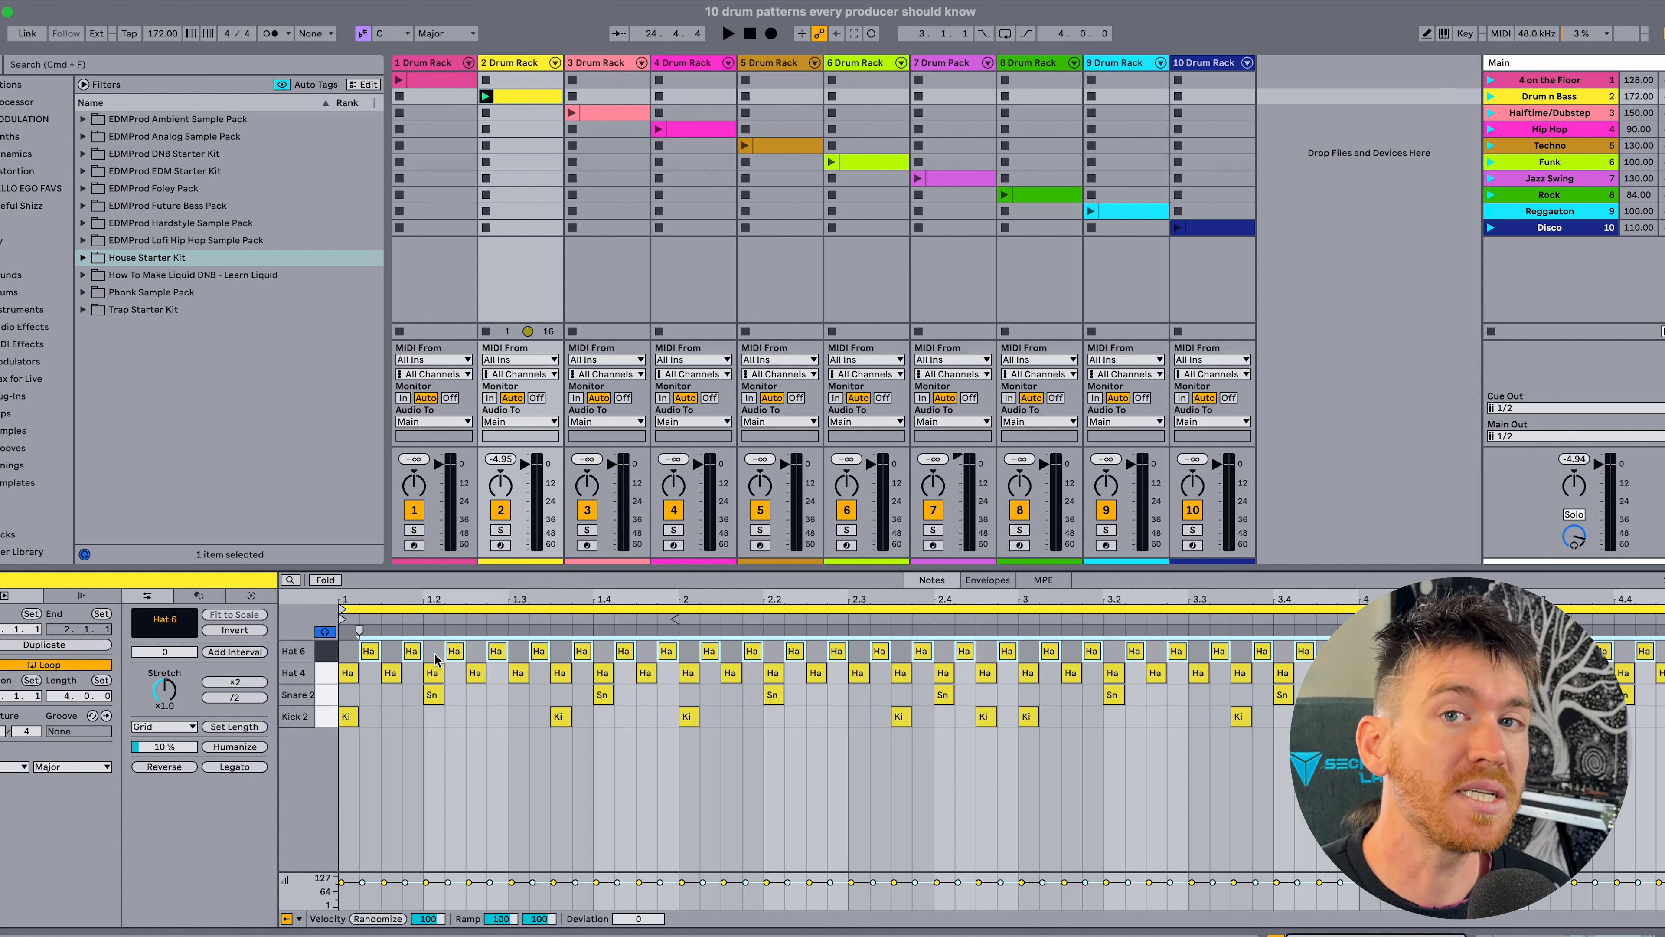
key(space)
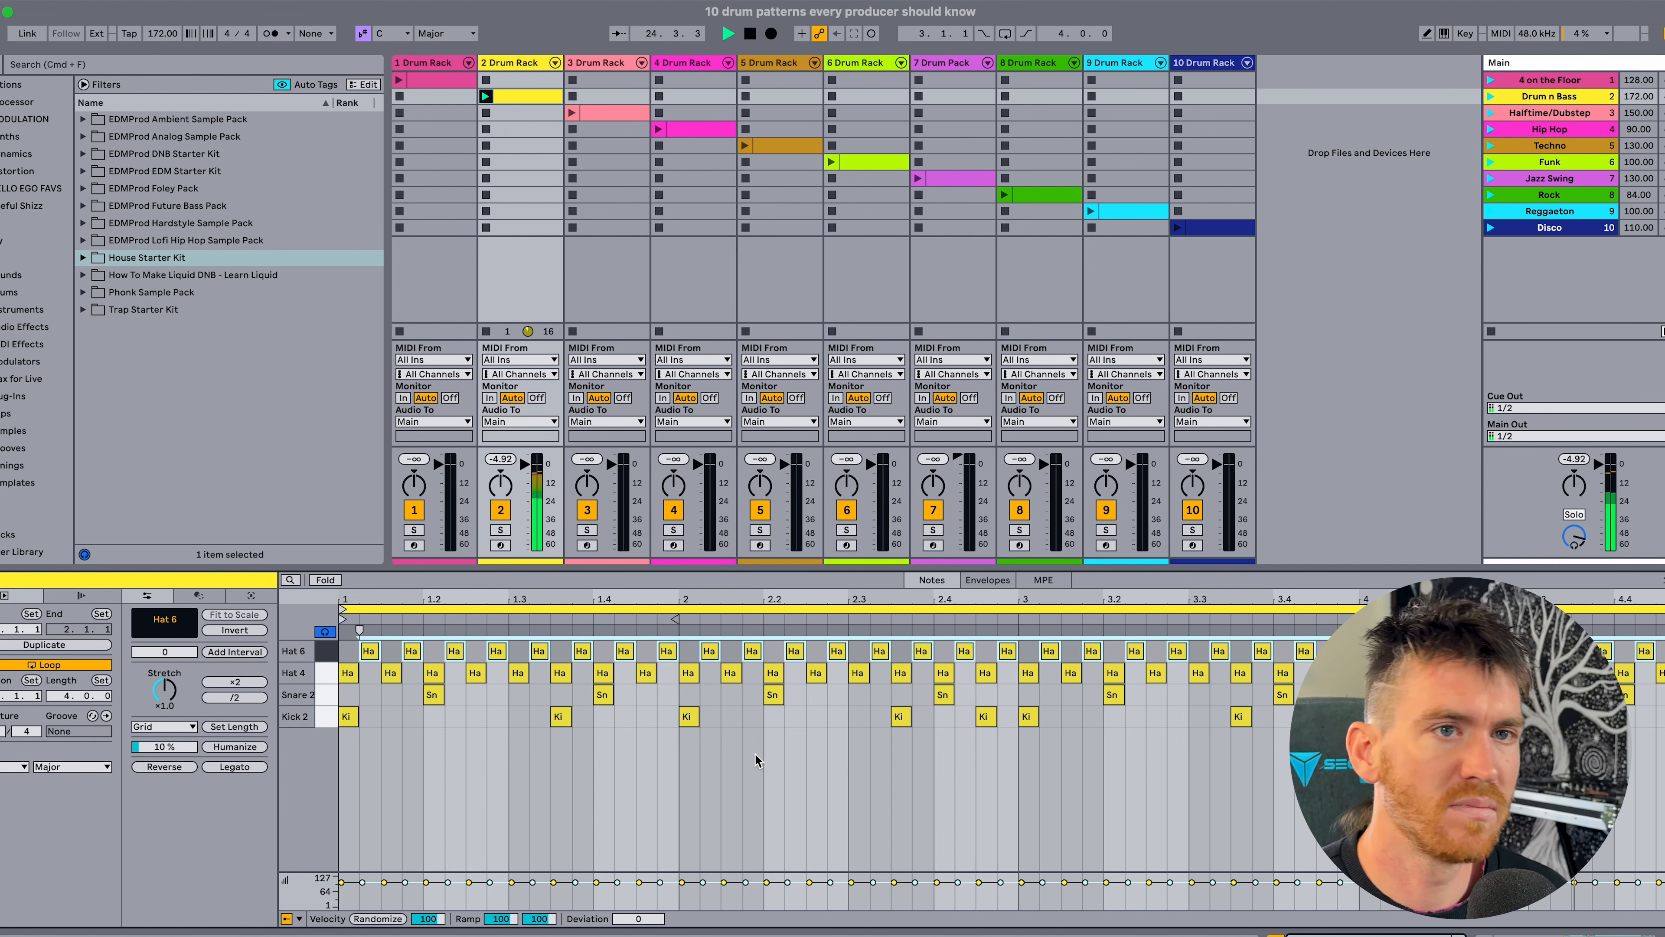
key(space)
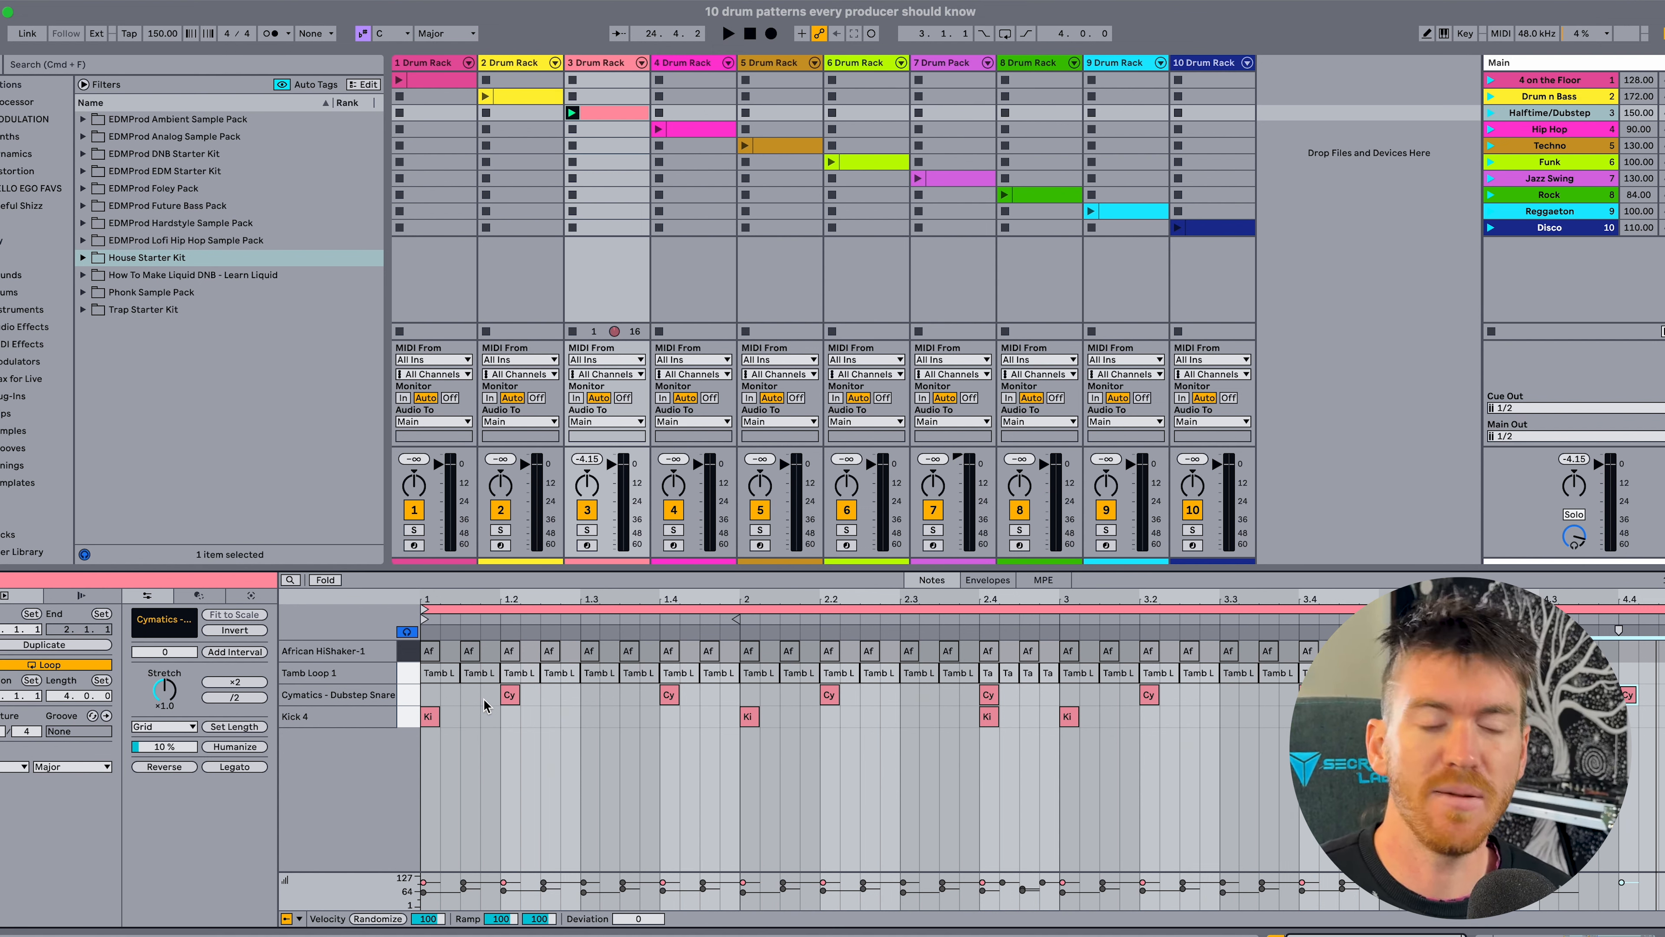
Play the Halftime/Dubstep clip's kick with the Dubstep Snare on beats 2 and 4 of each bar.
key(space)
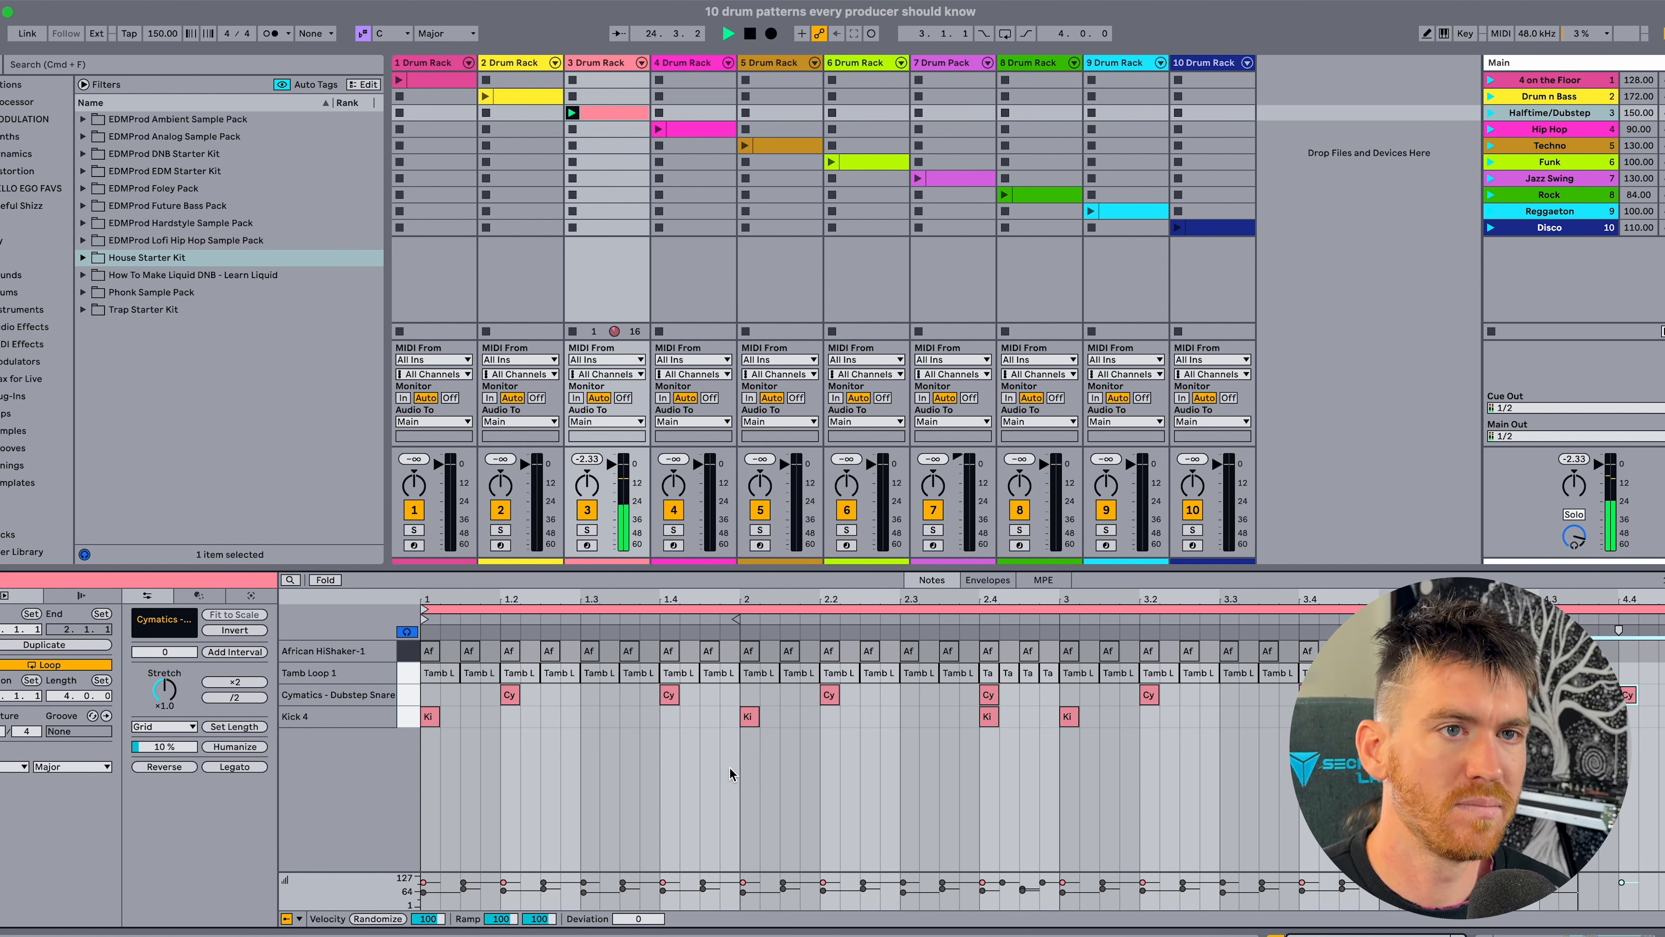
key(space)
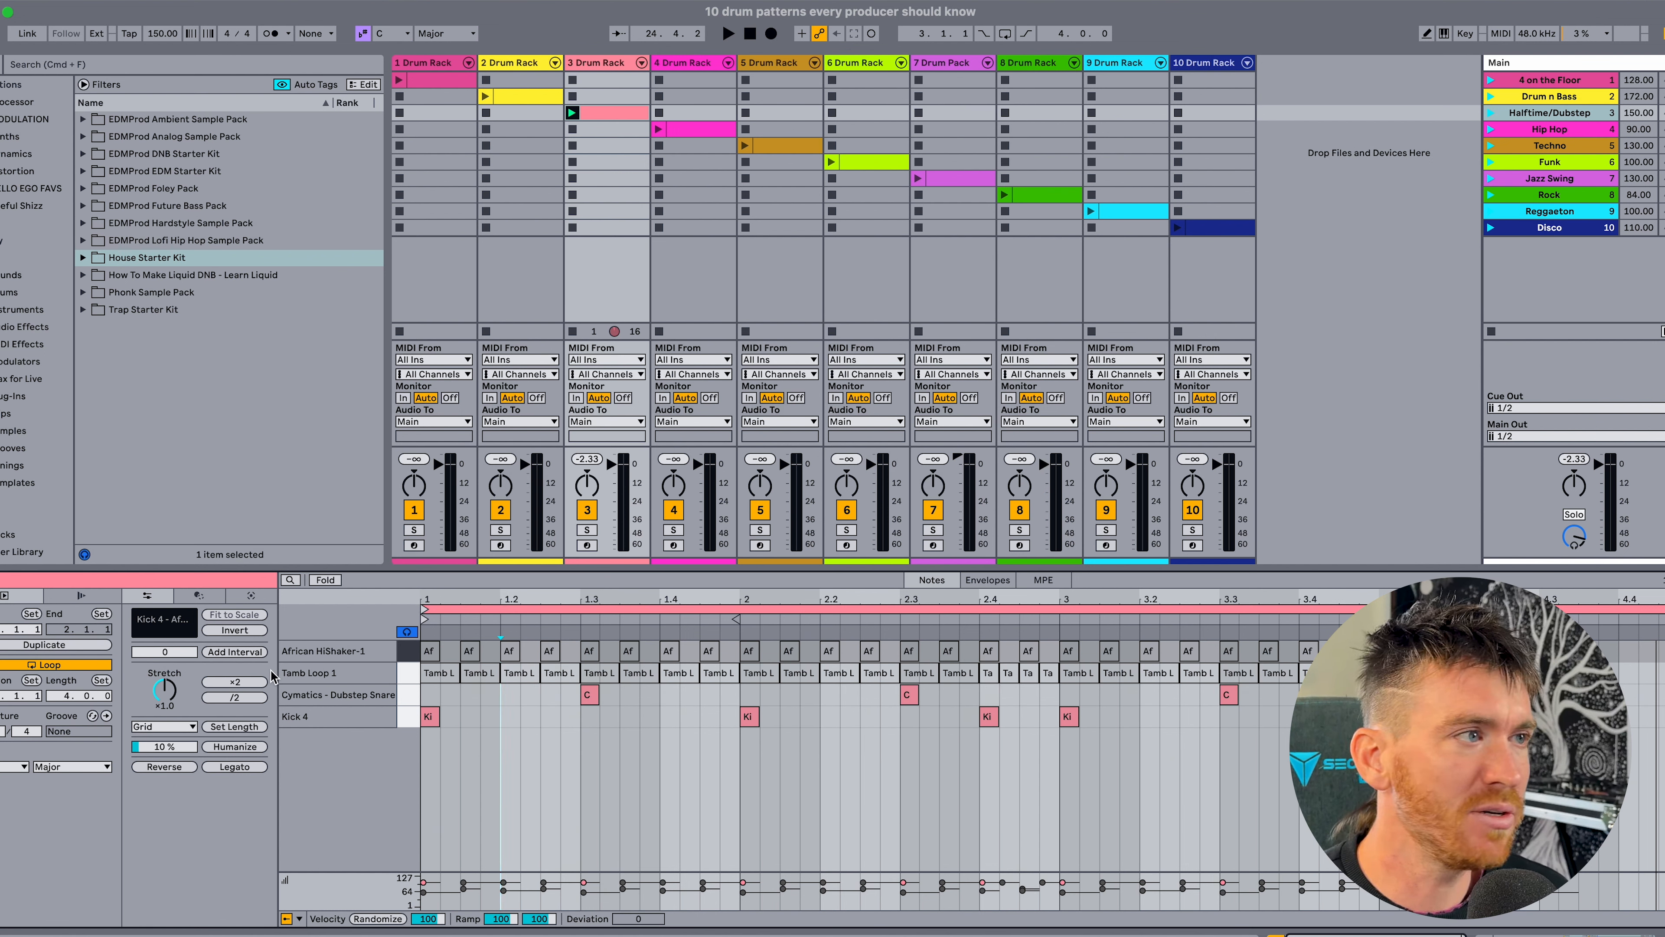
Activate all Tamb Loop 1 notes, audition the sound, and play it with the kick and halftime snare.
click(406, 672)
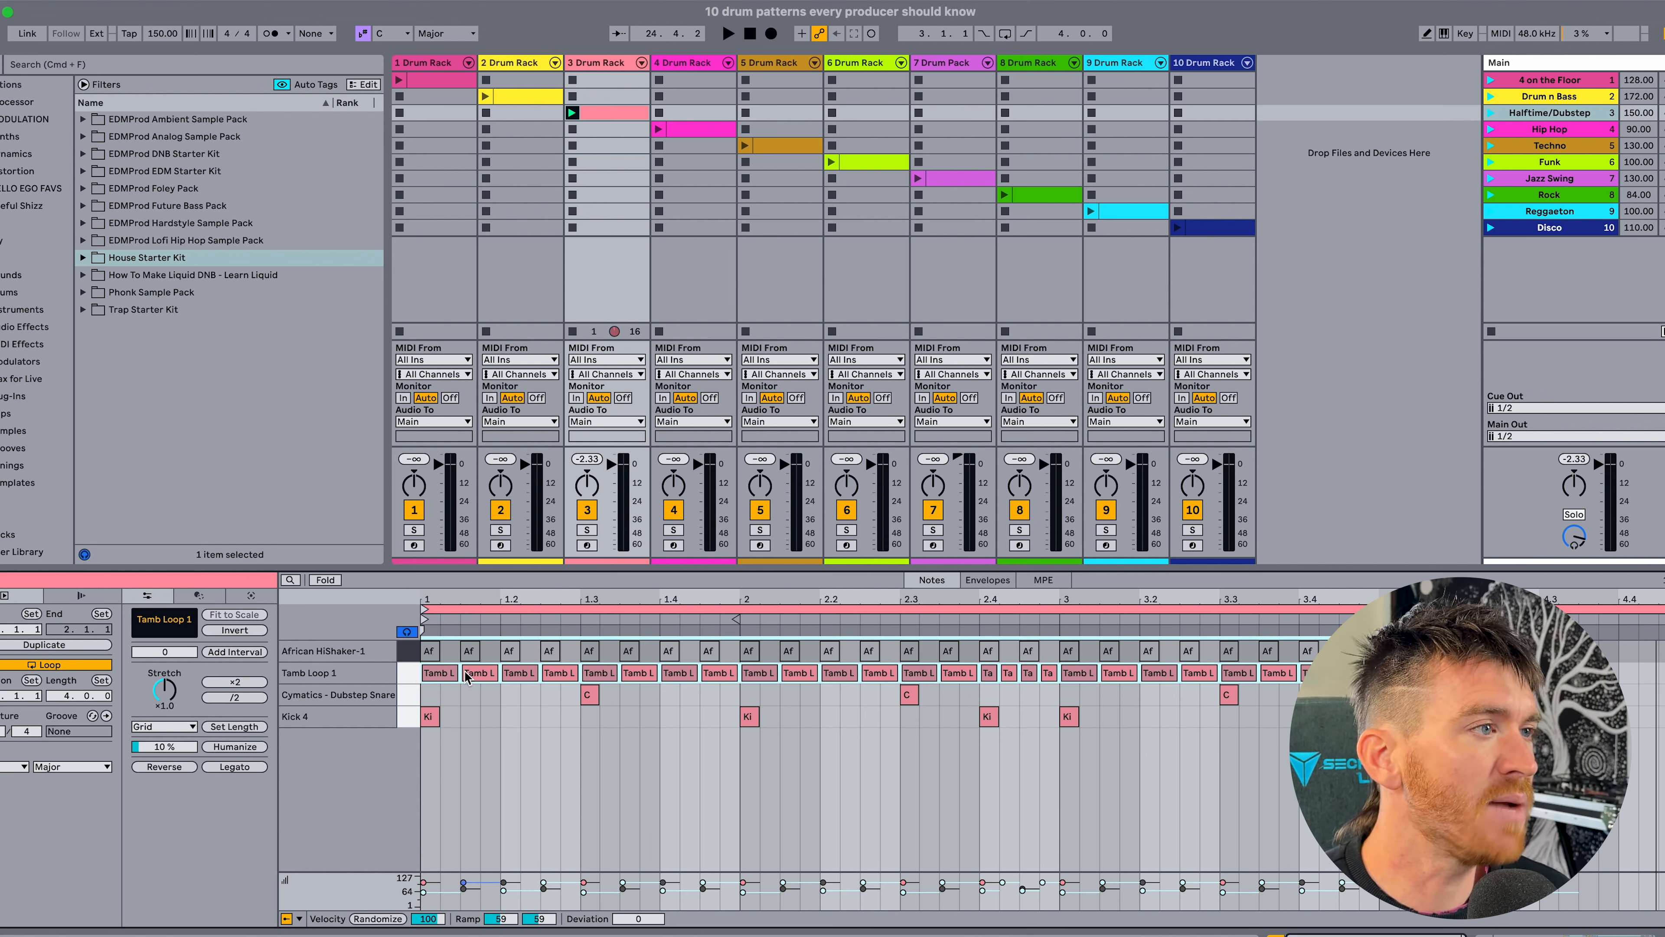
click(410, 674)
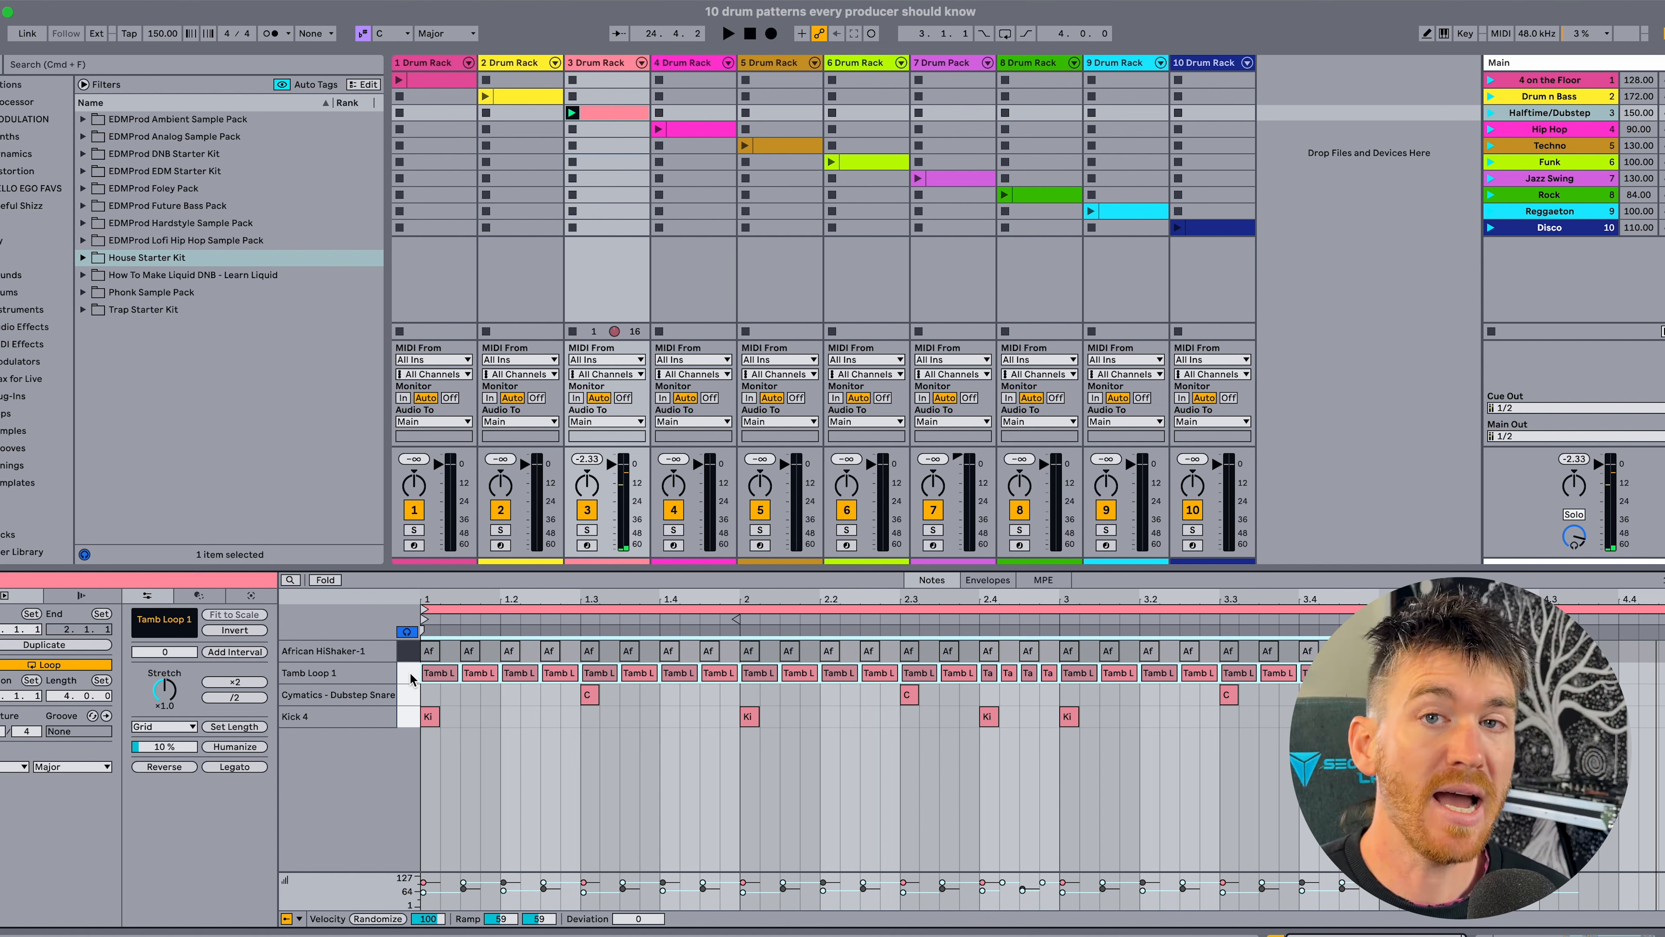
click(441, 675)
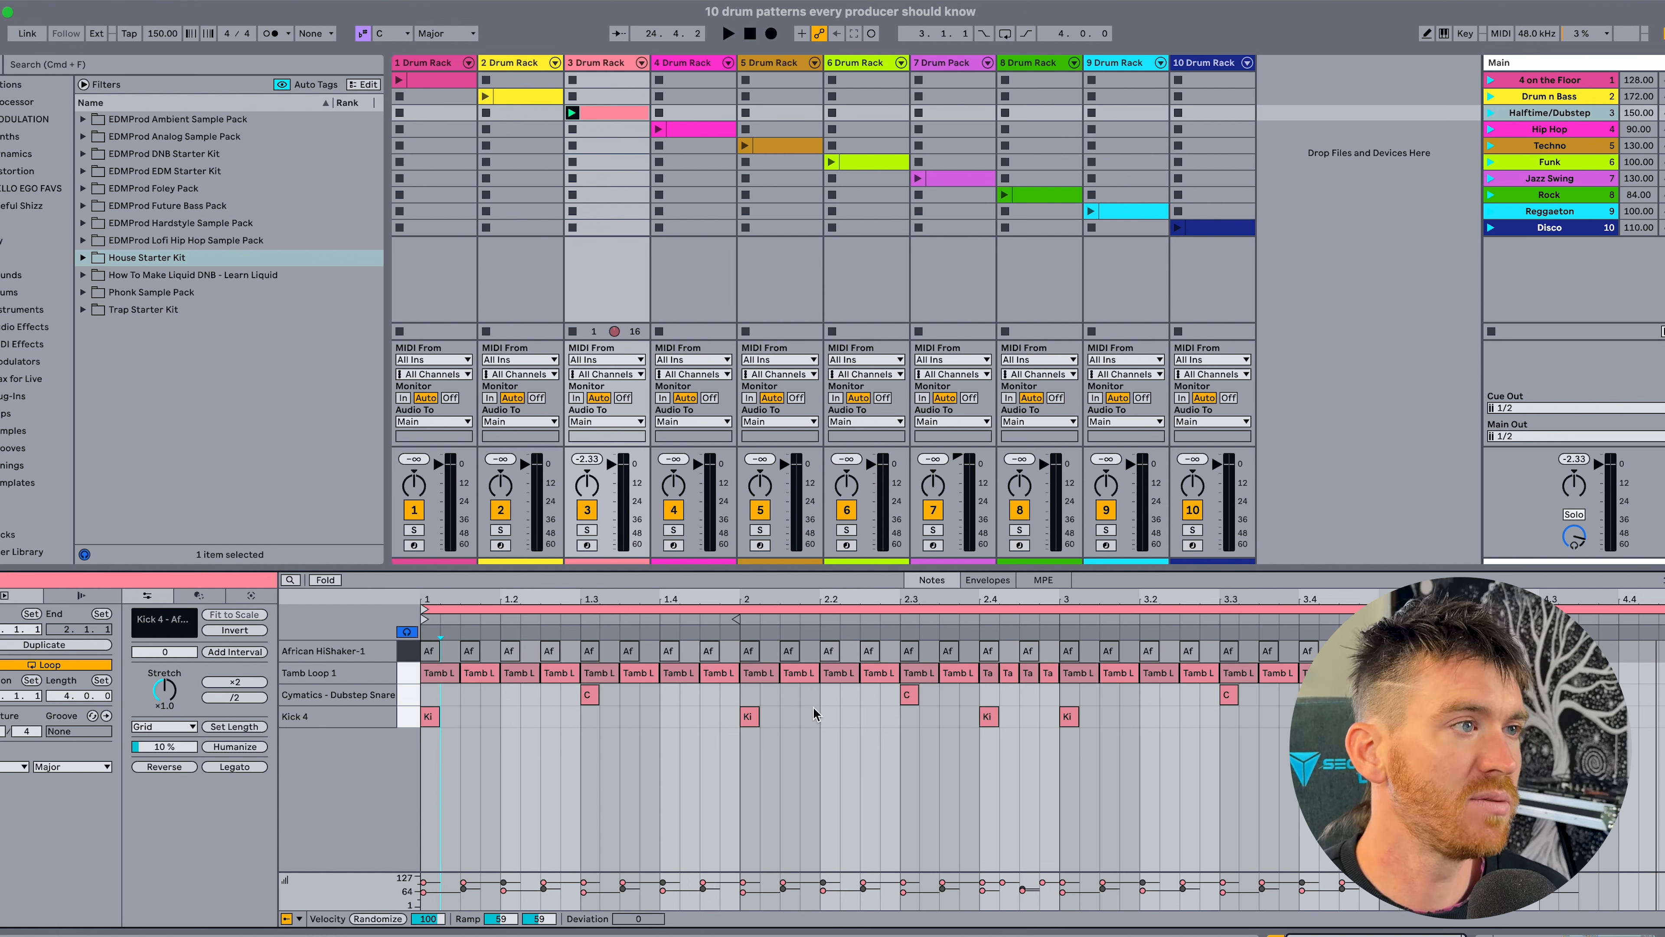
key(space)
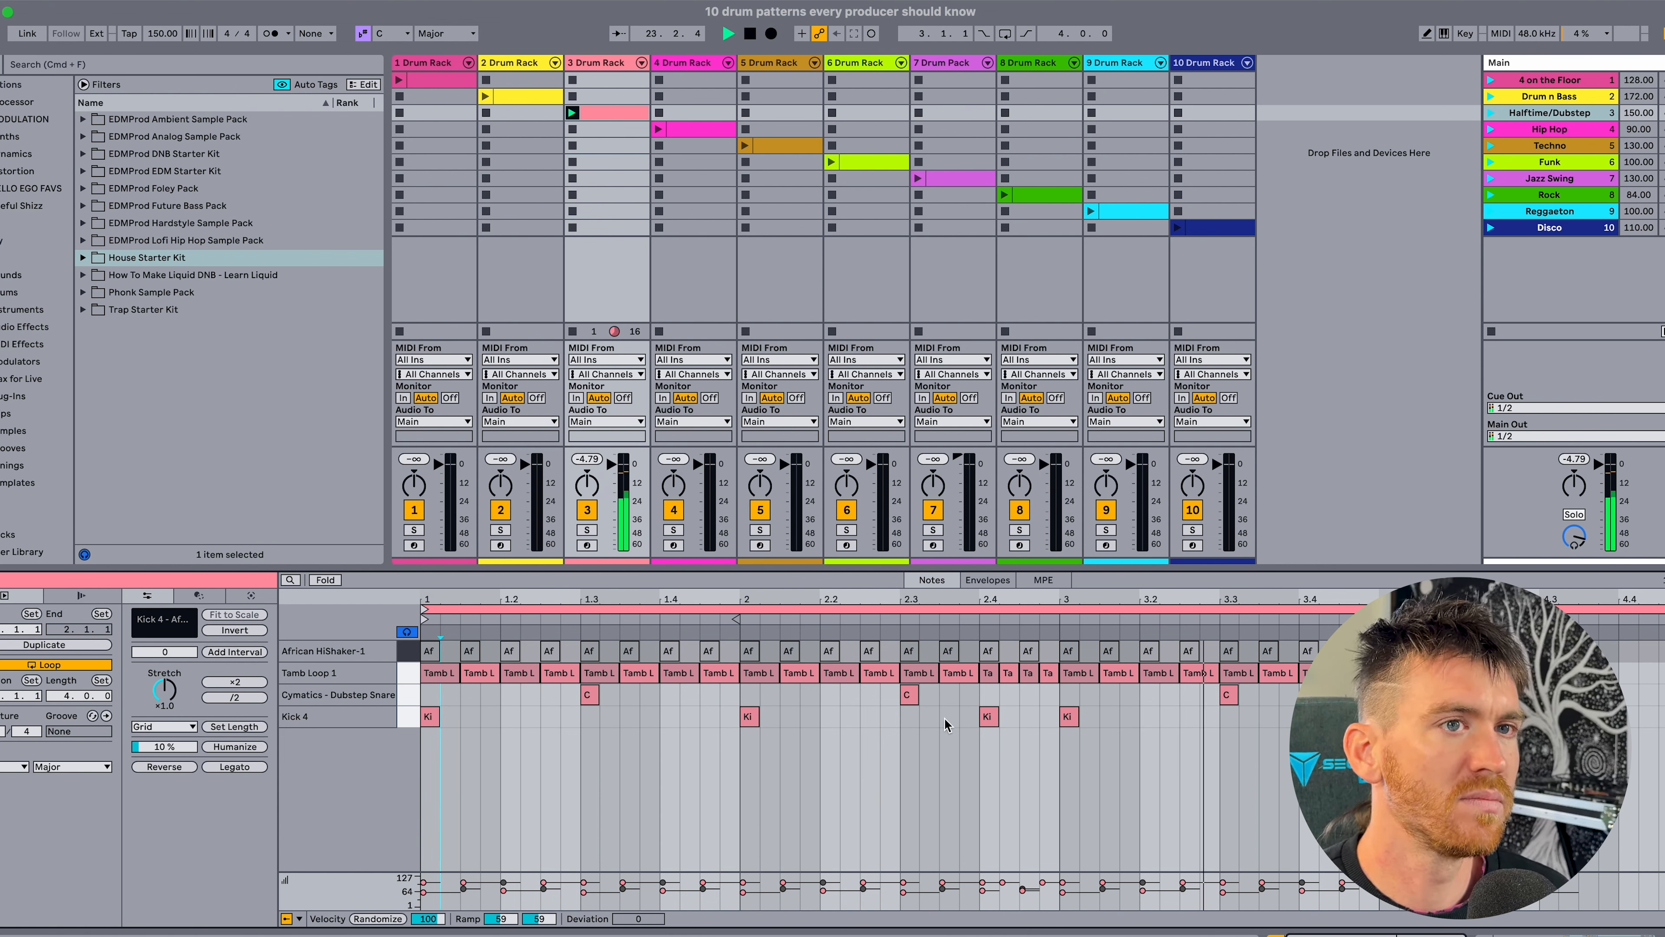
key(space)
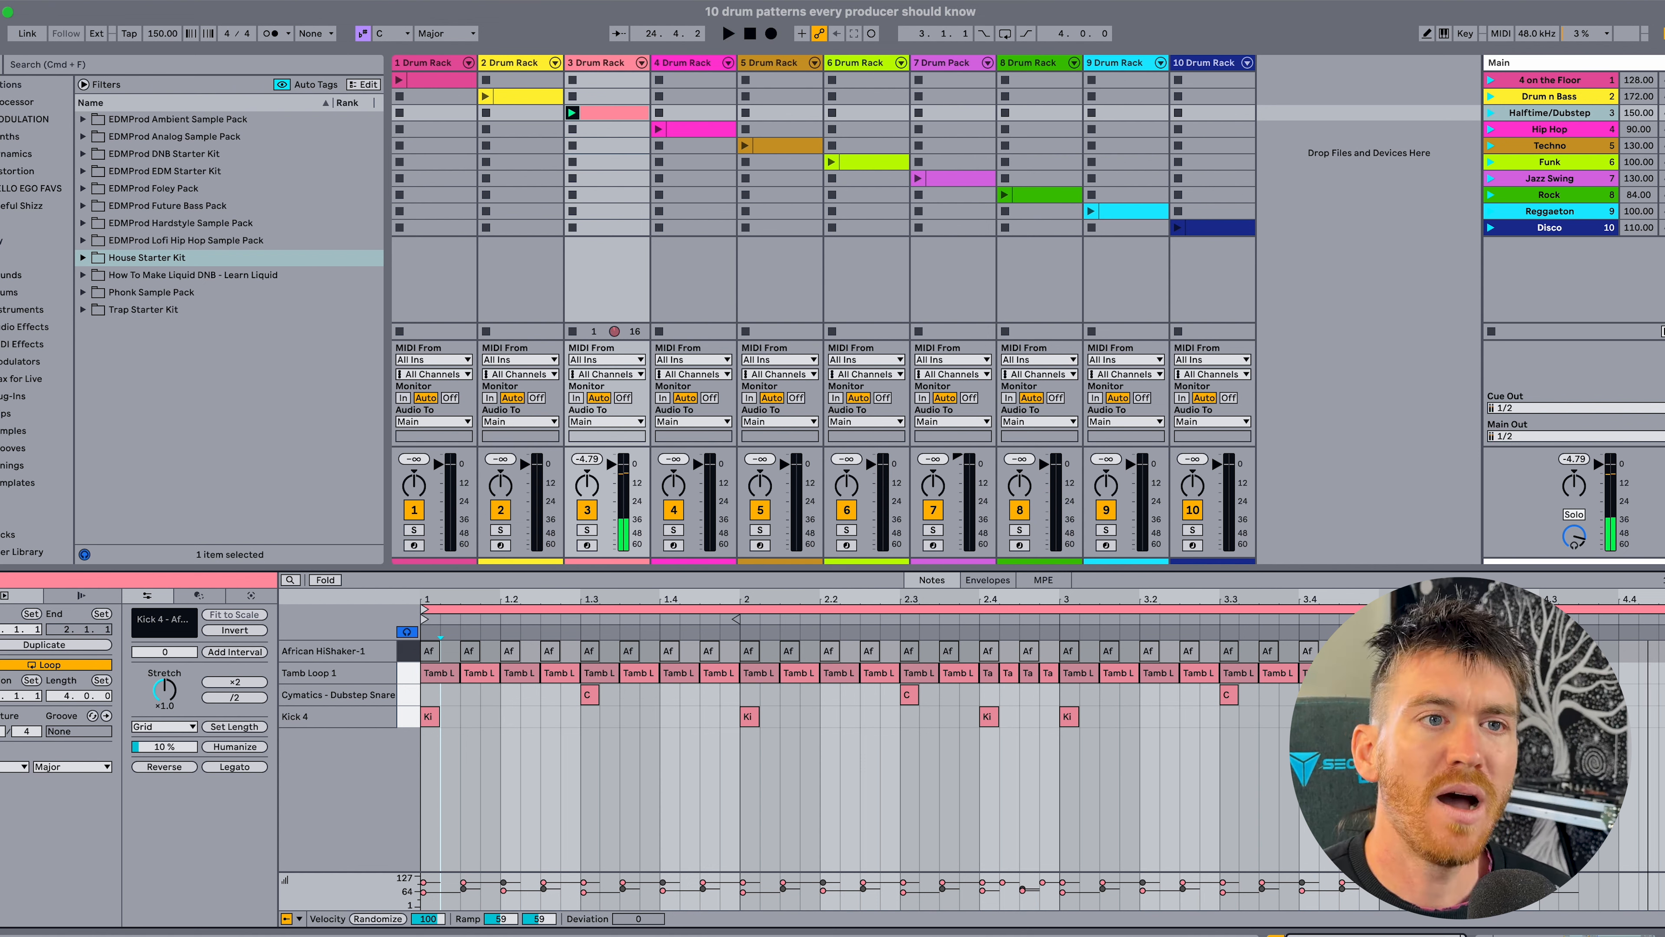
Highlight the short Tamb Loop 1 notes following 2.4 to examine the rhythmic variation.
drag(1573, 711, 1664, 658)
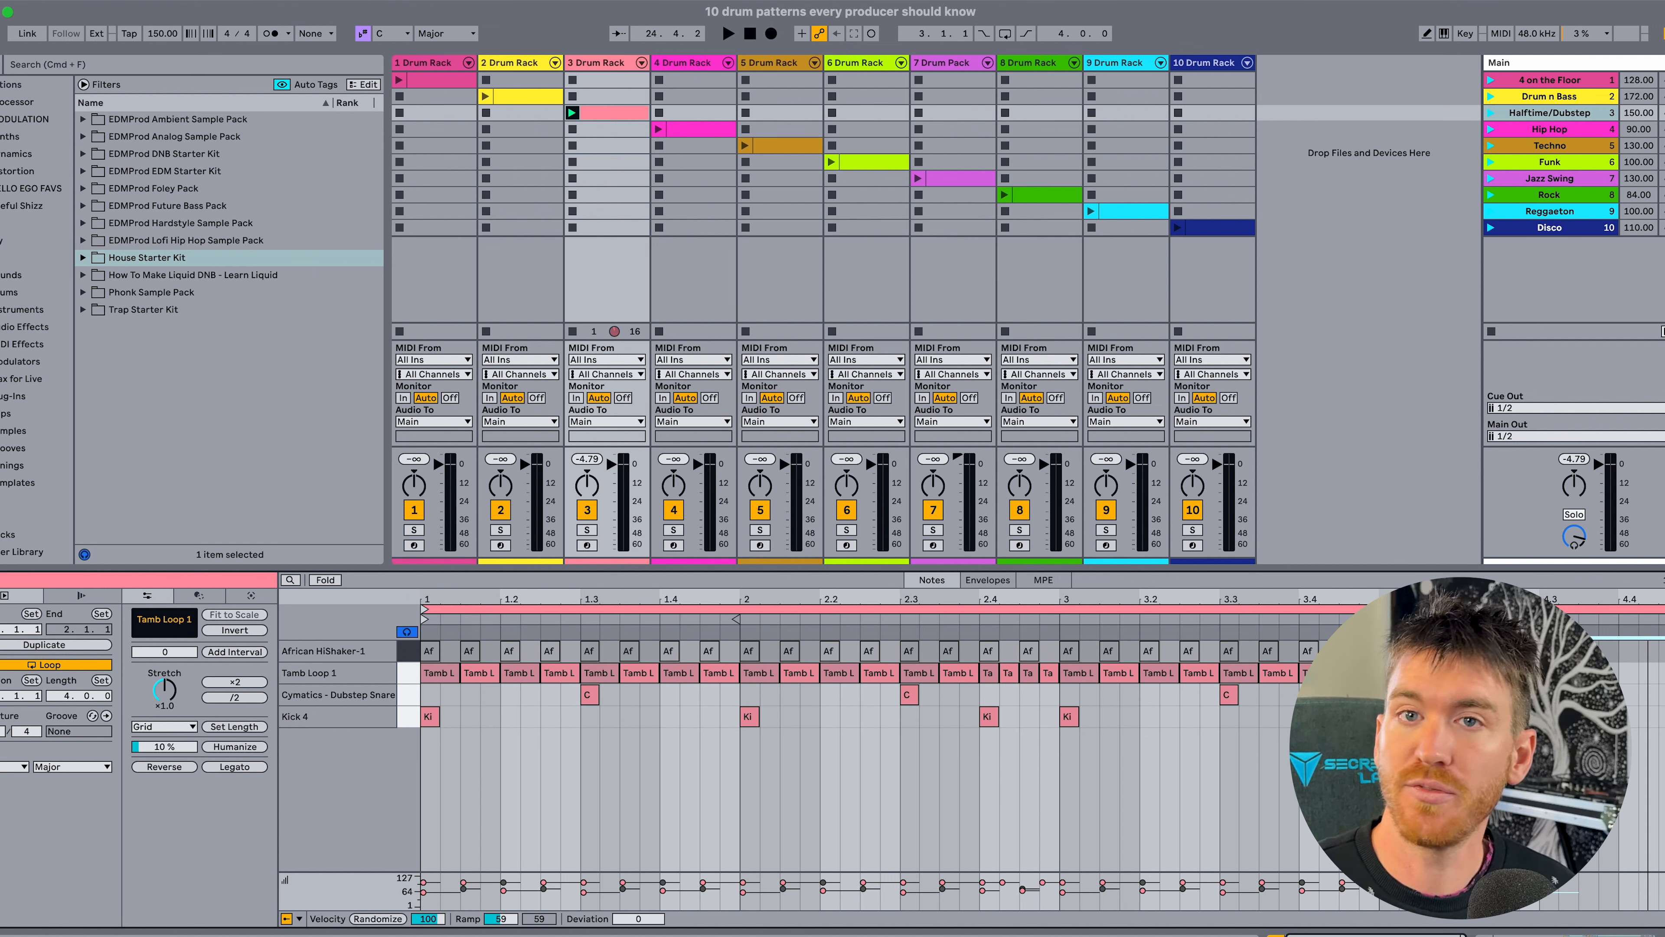
drag(986, 690, 1051, 695)
click(1001, 695)
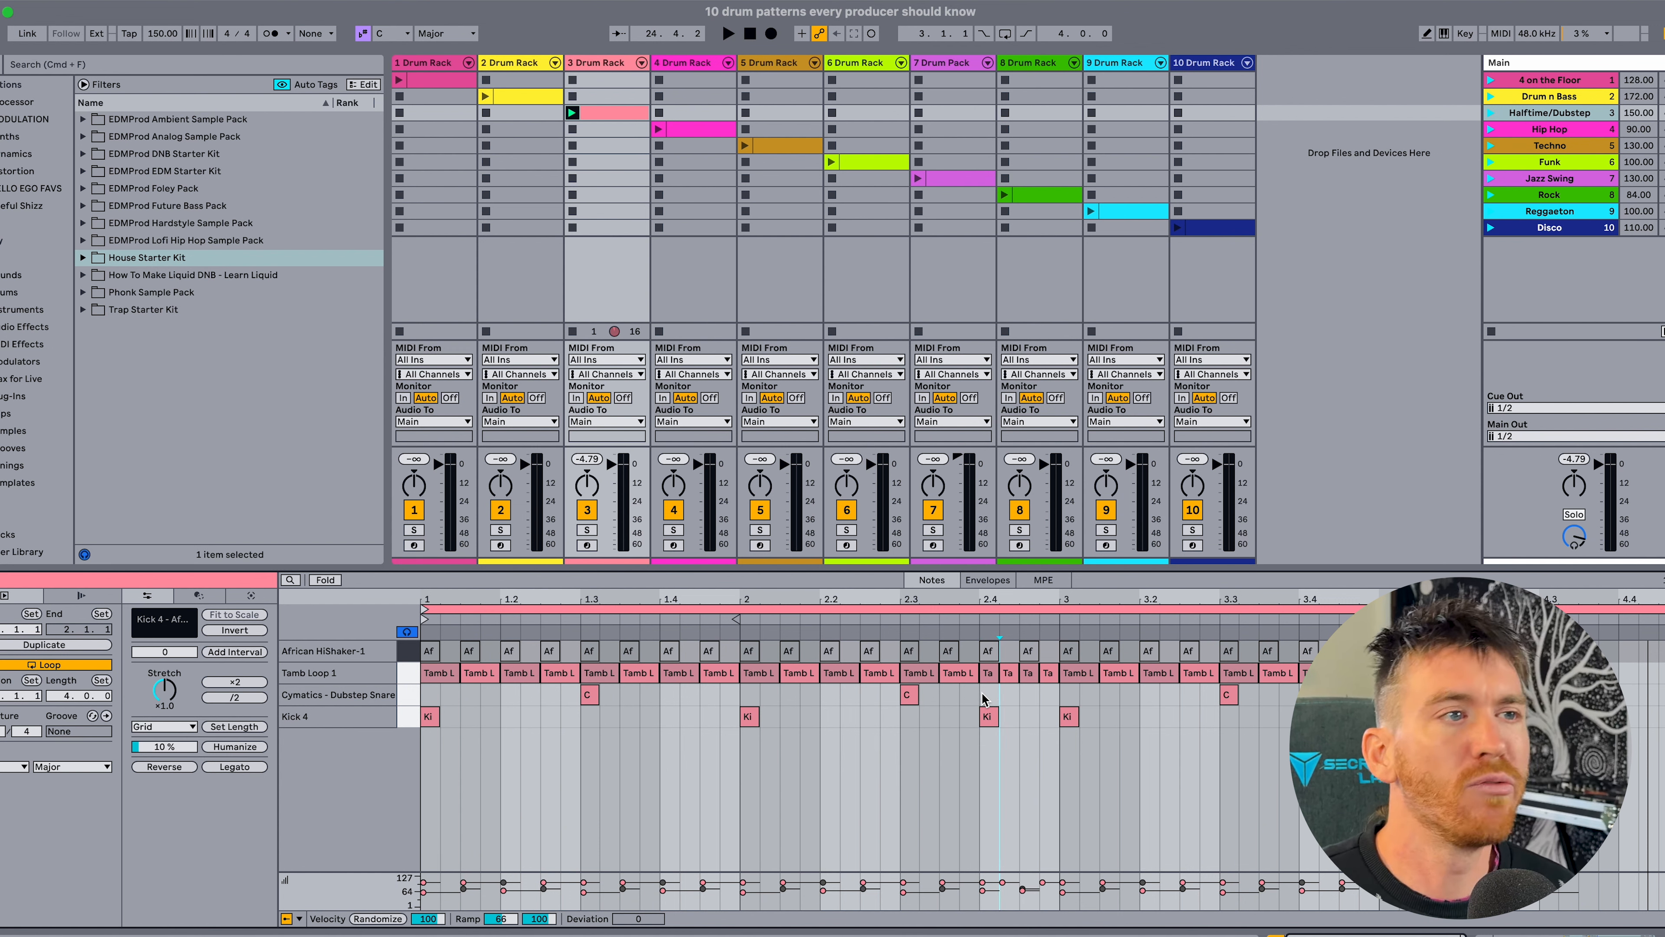
Activate all African HiShaker-1 notes and play the complete halftime/dubstep pattern.
click(407, 652)
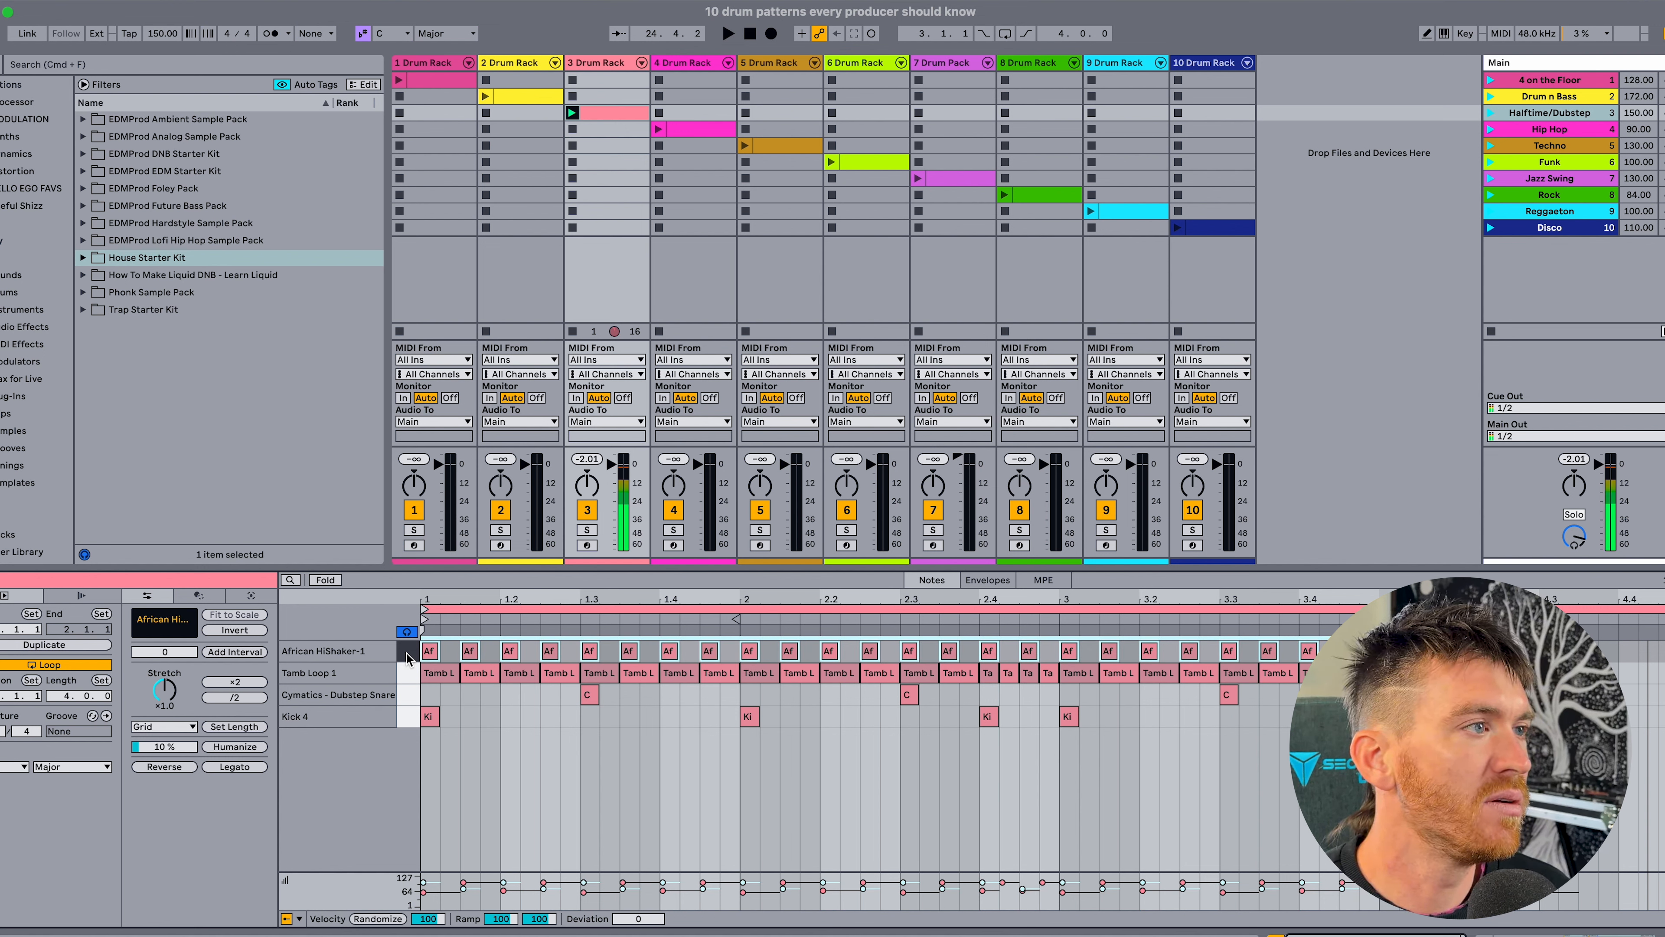
click(473, 705)
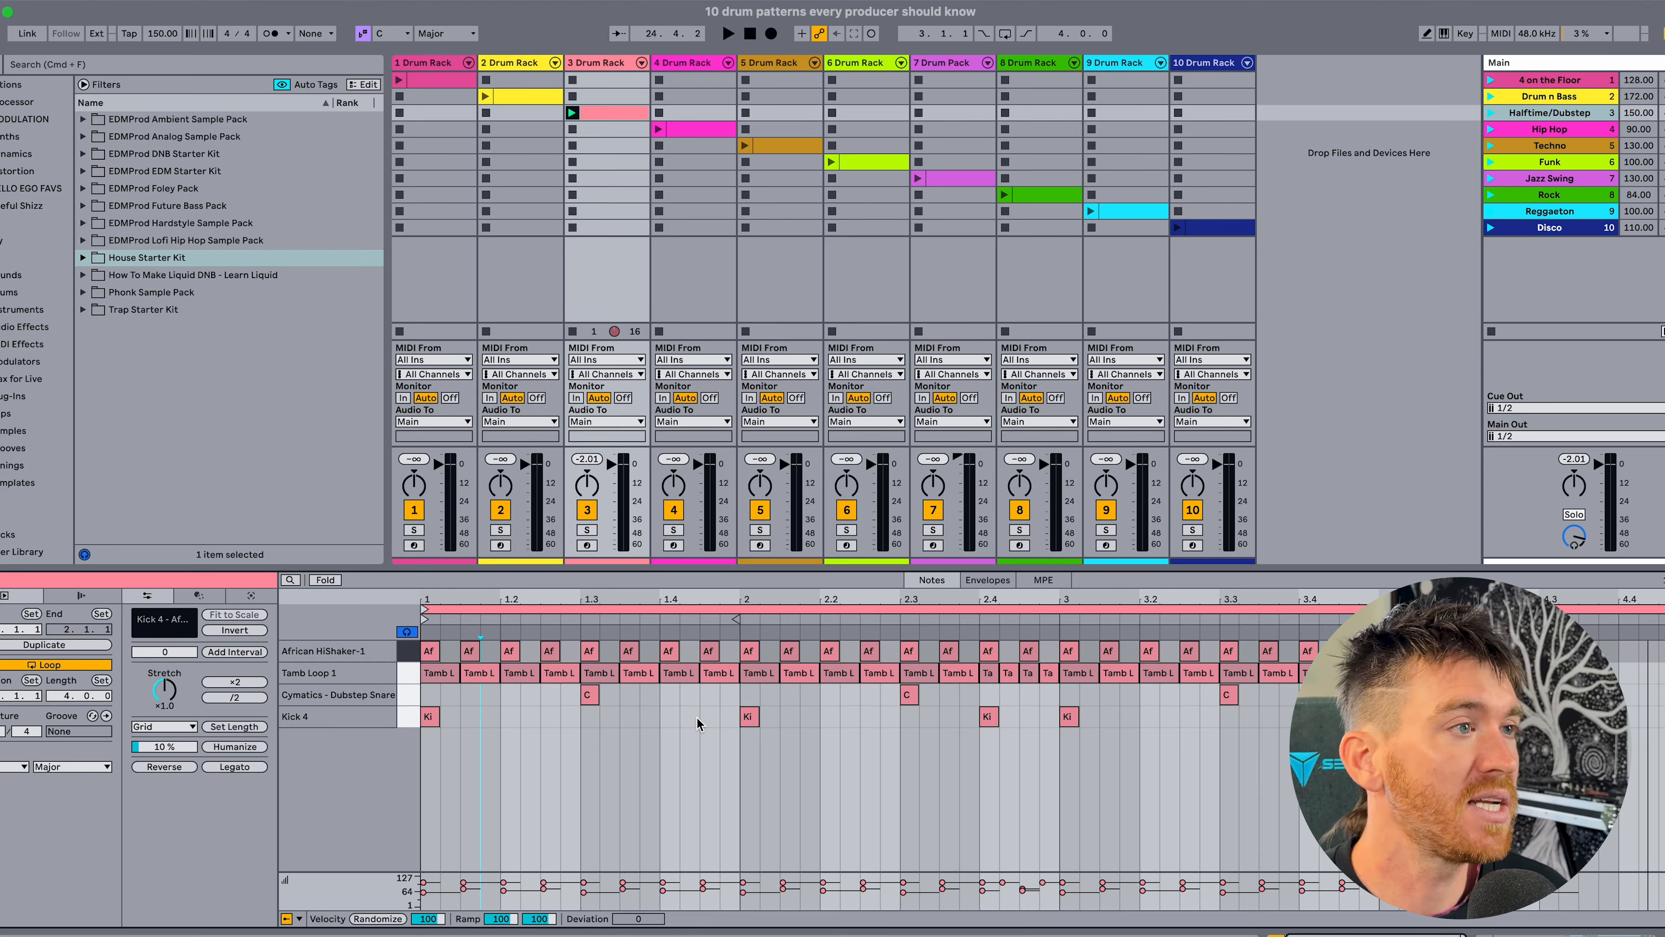
key(space)
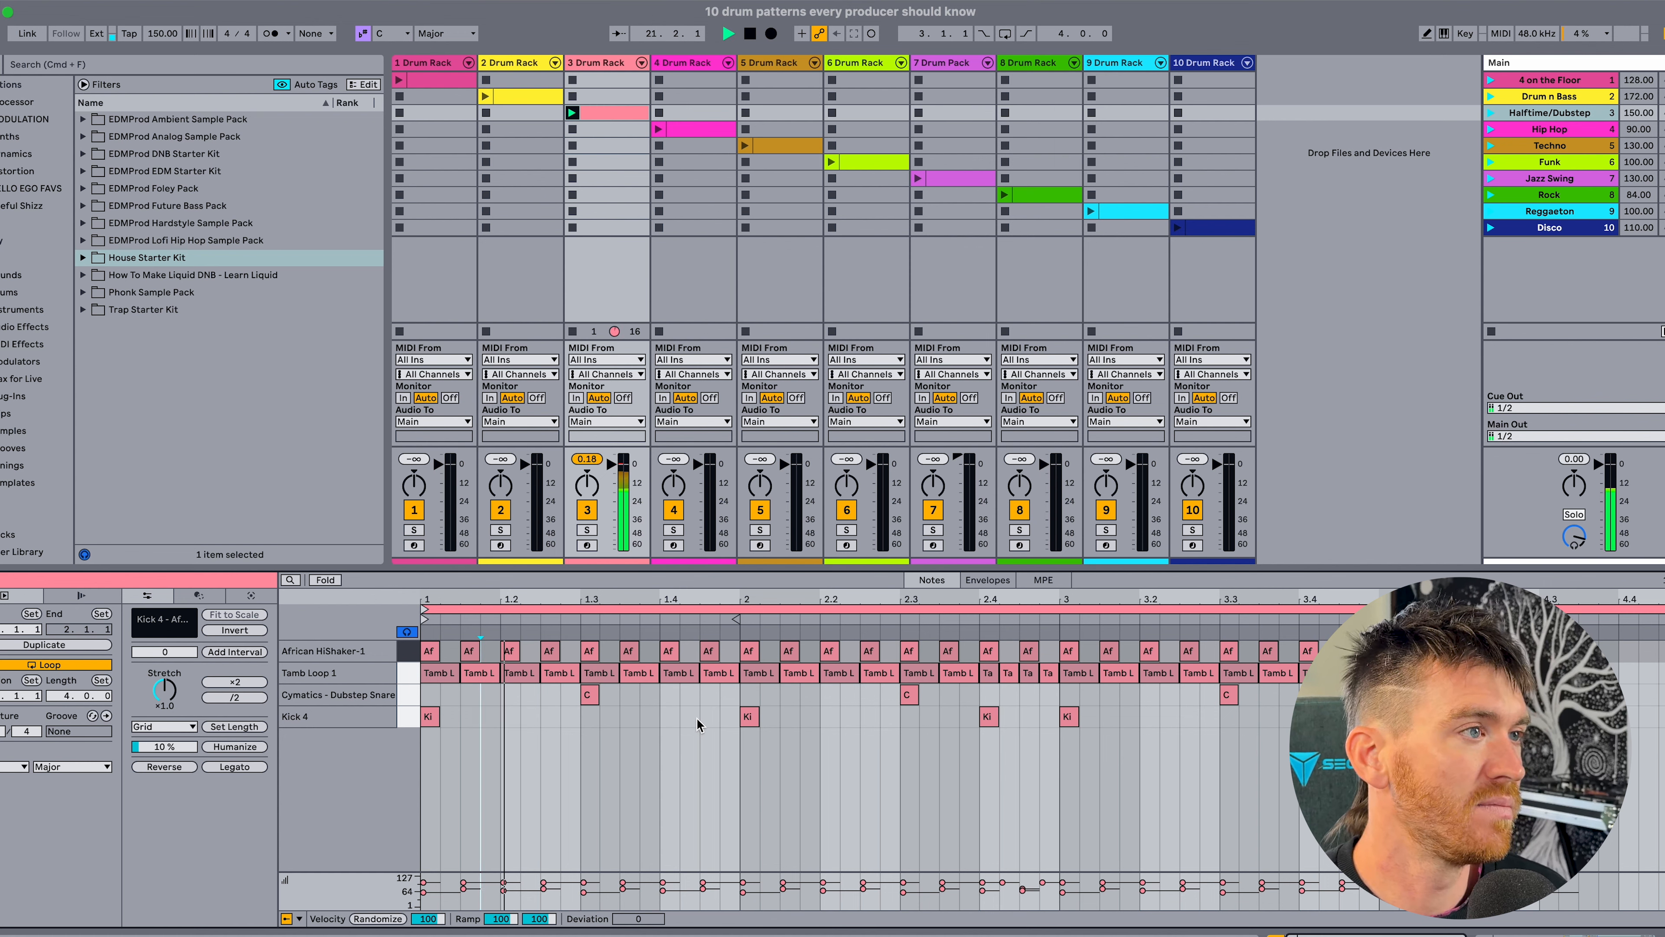
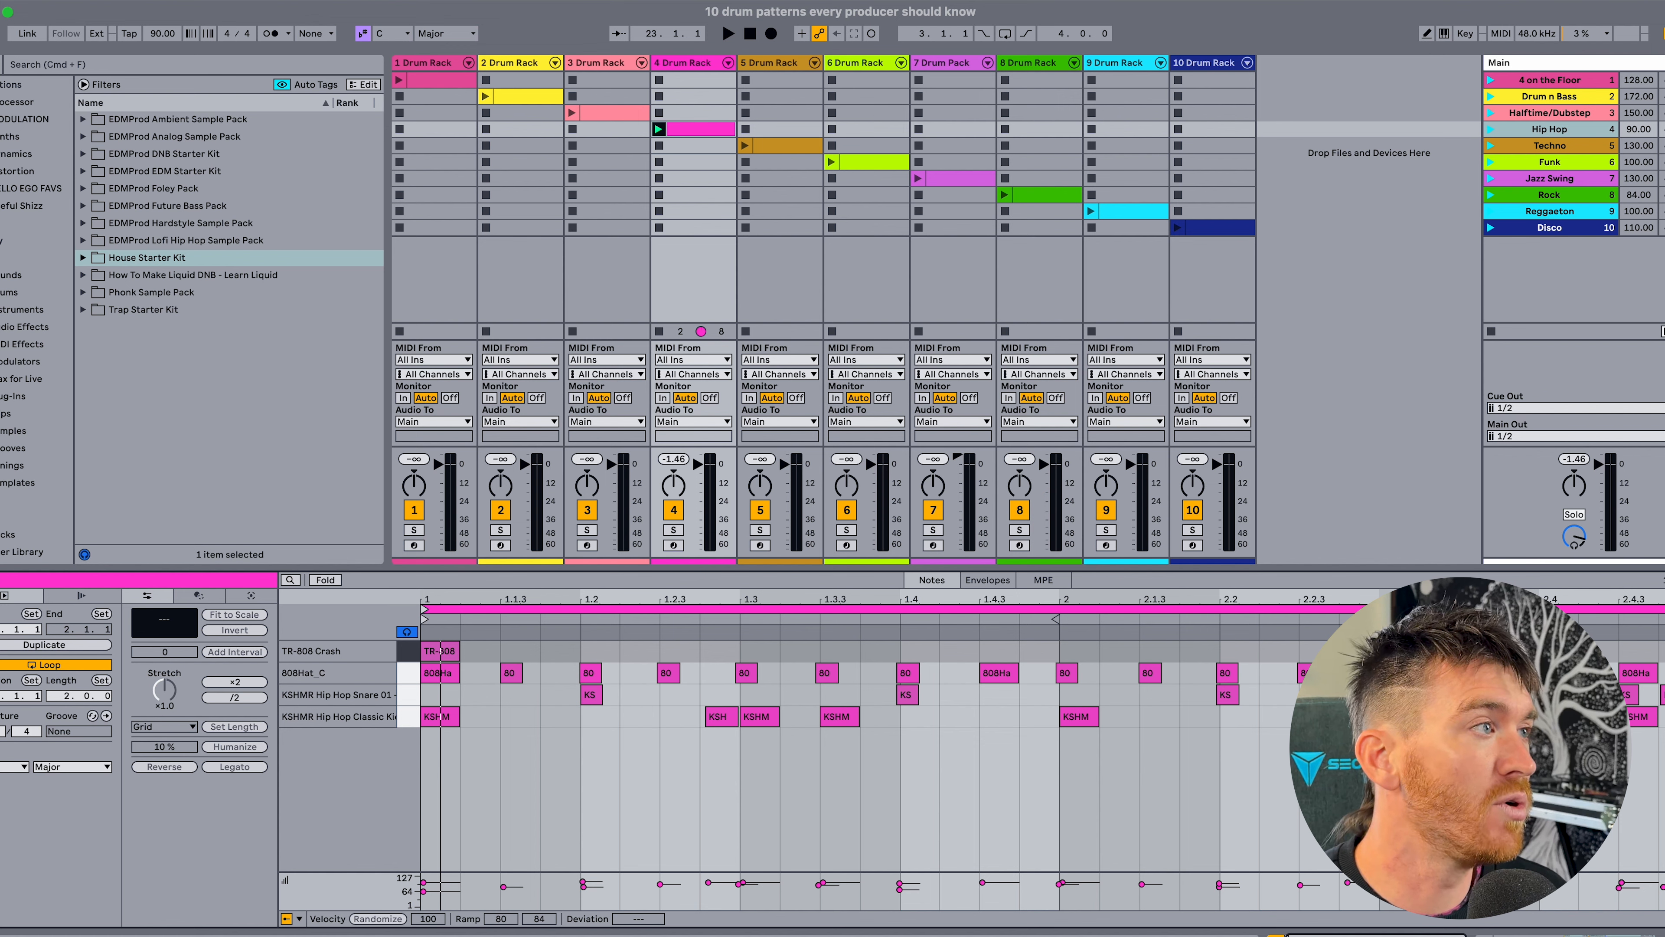
Browse the Grooves library with the groove pool shown and add "Hip Hop Loosely Flow 16ths 80 bpm" to the pool.
click(13, 448)
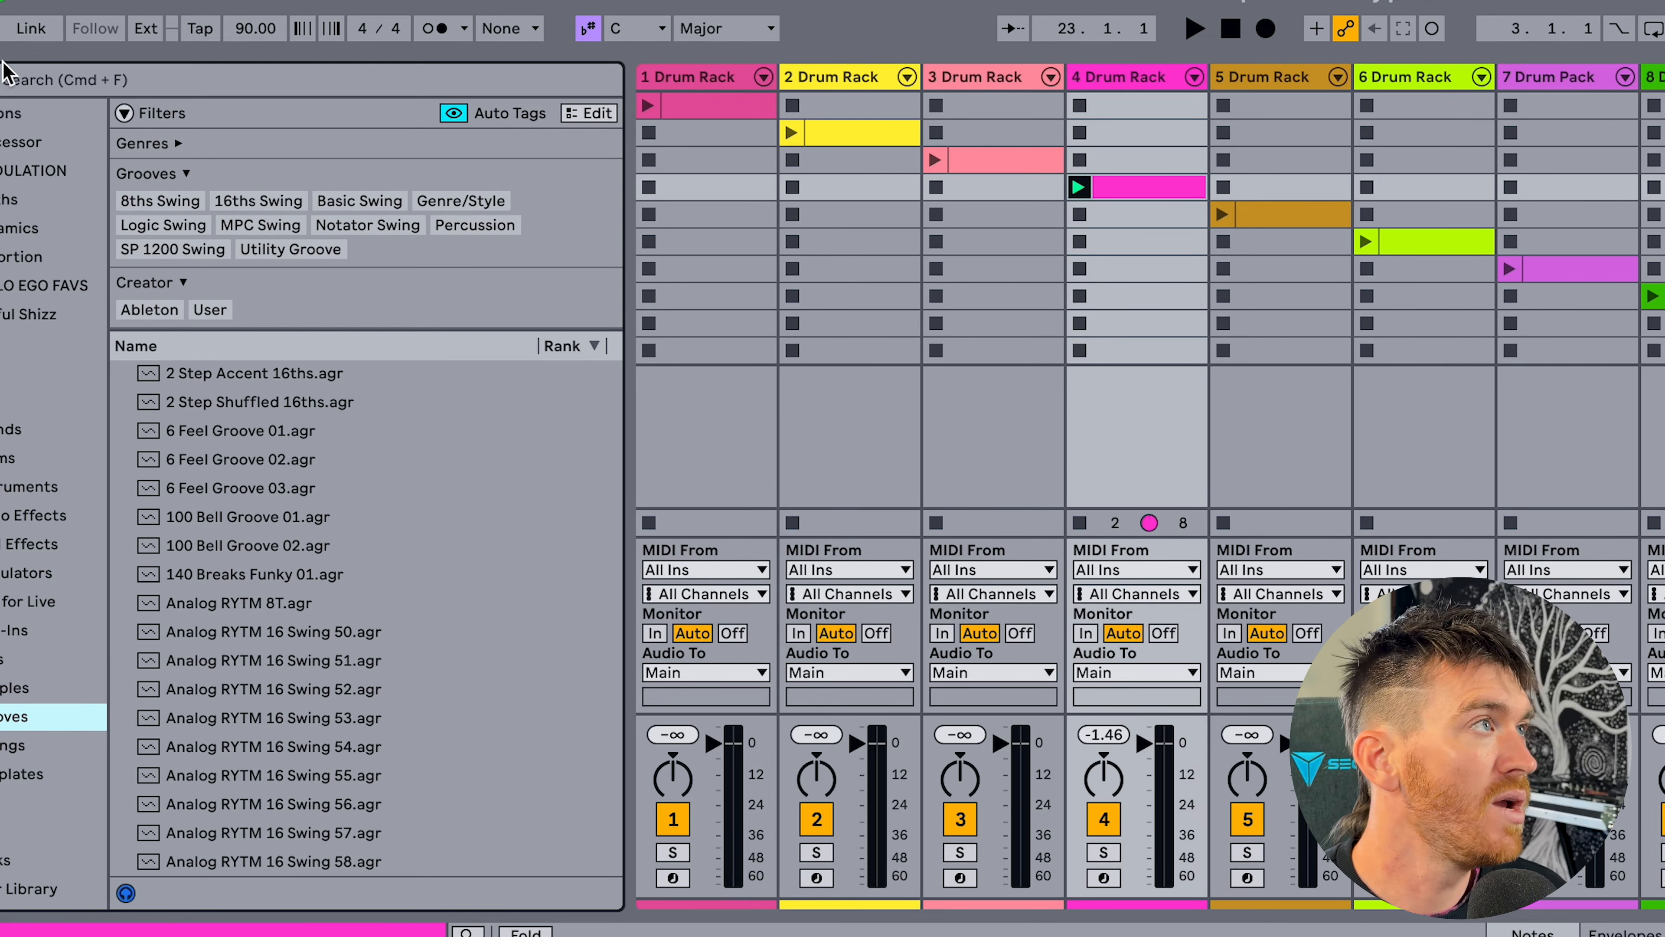
click(0, 29)
click(41, 79)
scroll(364, 470, down, 10)
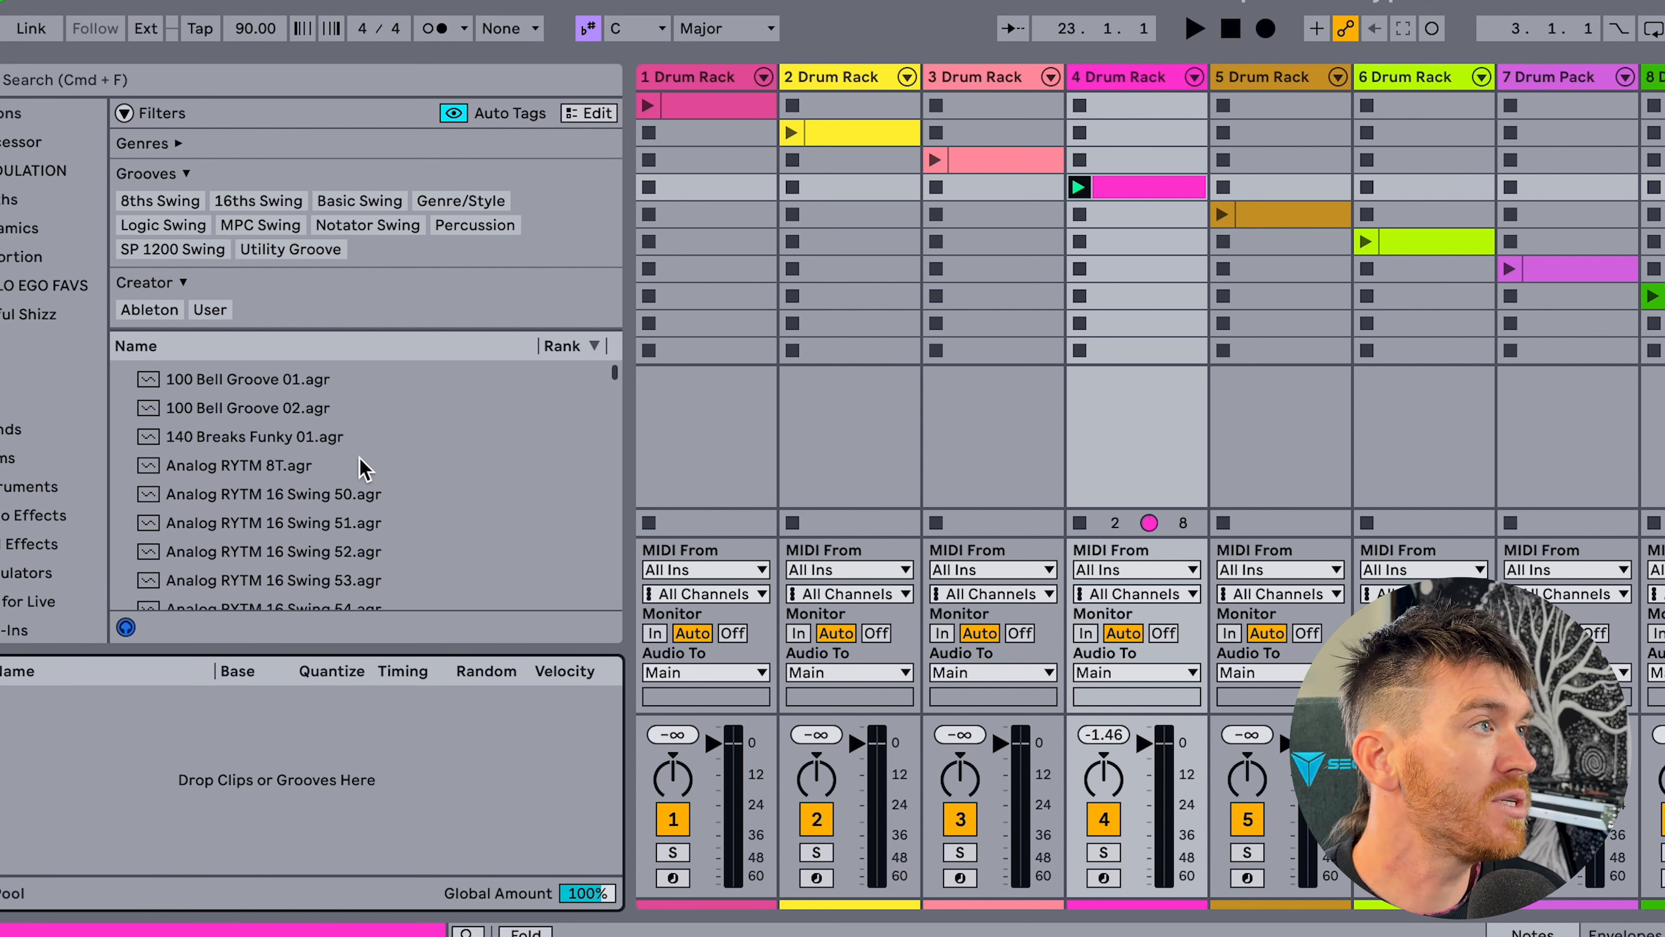
scroll(363, 470, down, 15)
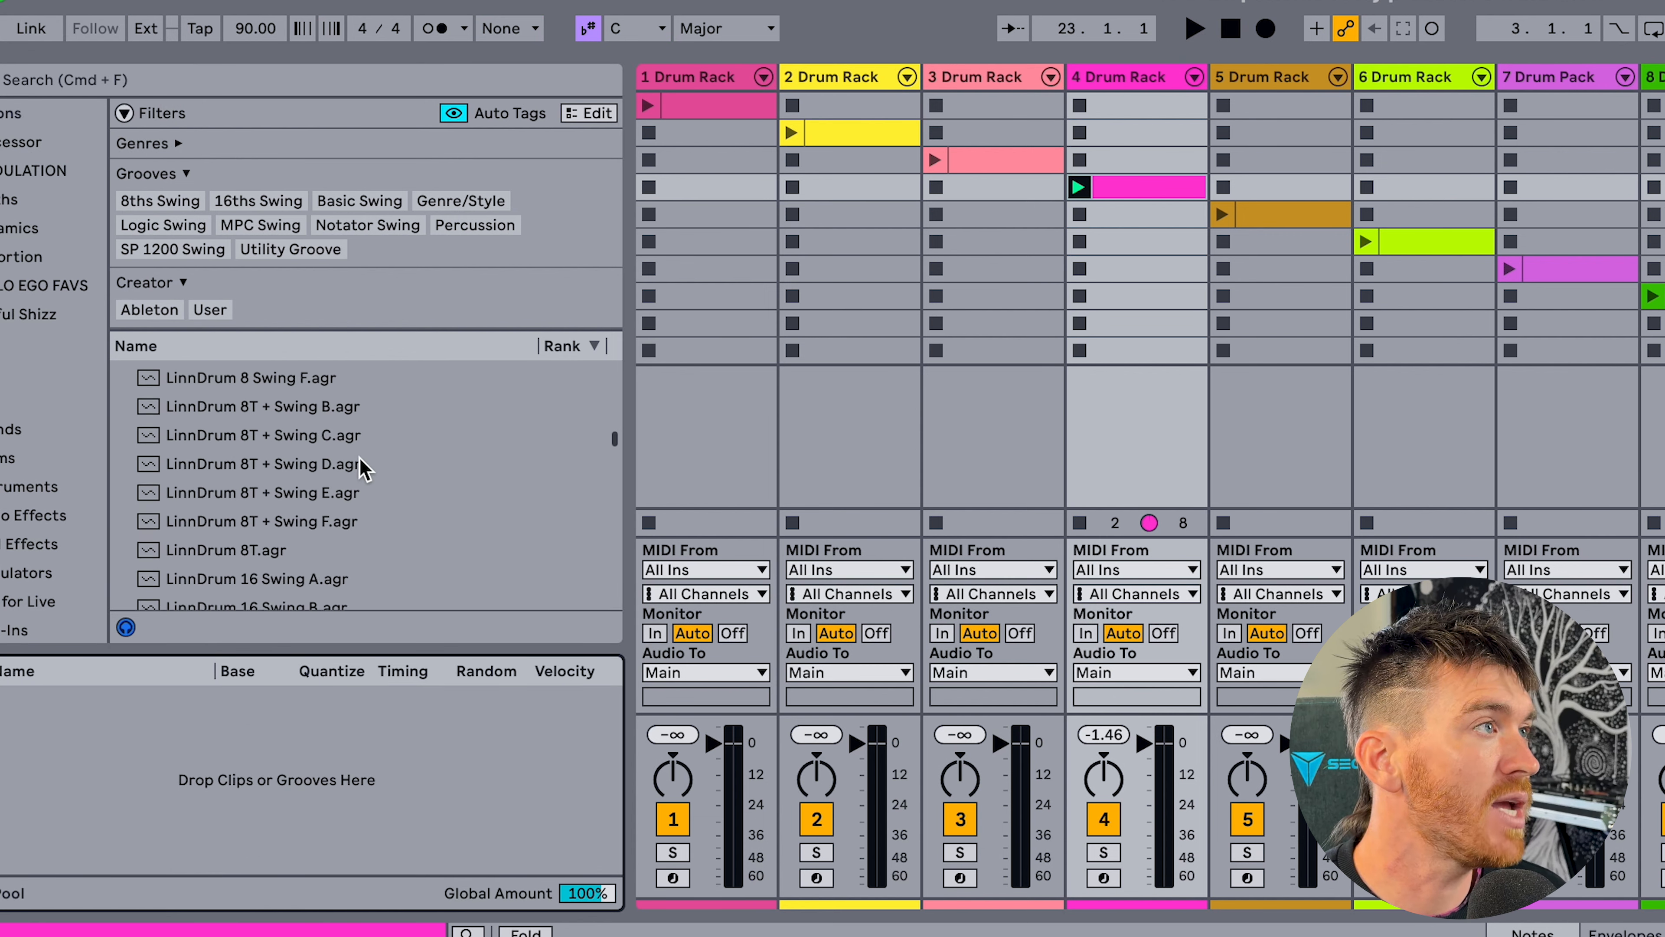
scroll(363, 469, up, 10)
scroll(364, 470, up, 3)
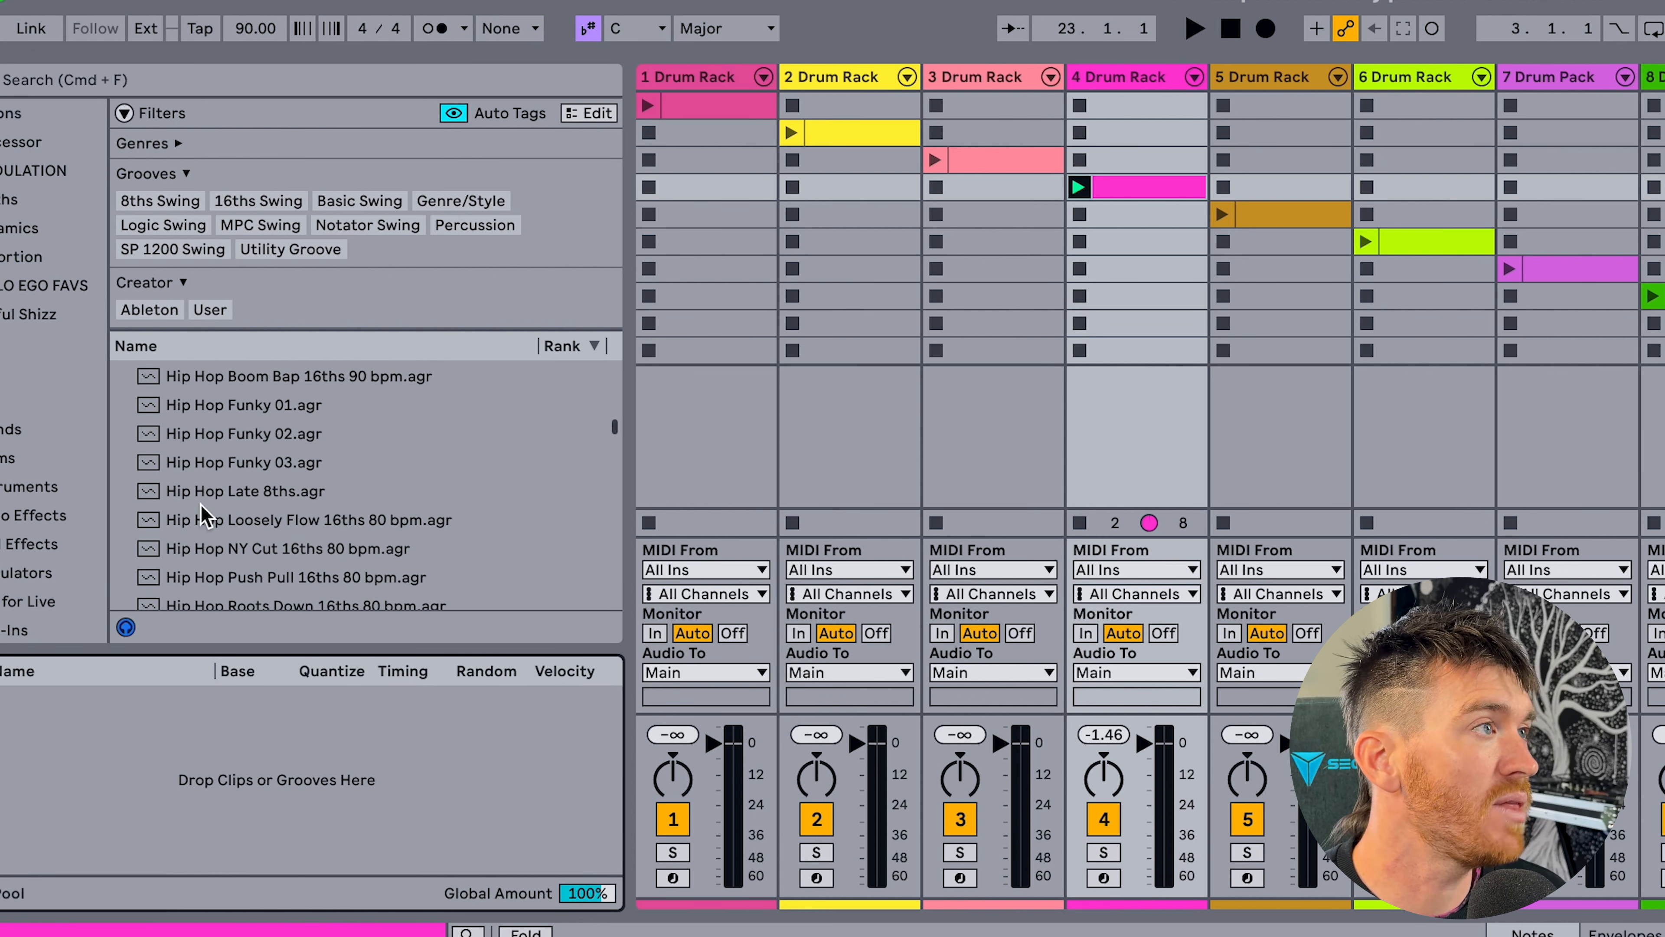
drag(317, 508, 394, 797)
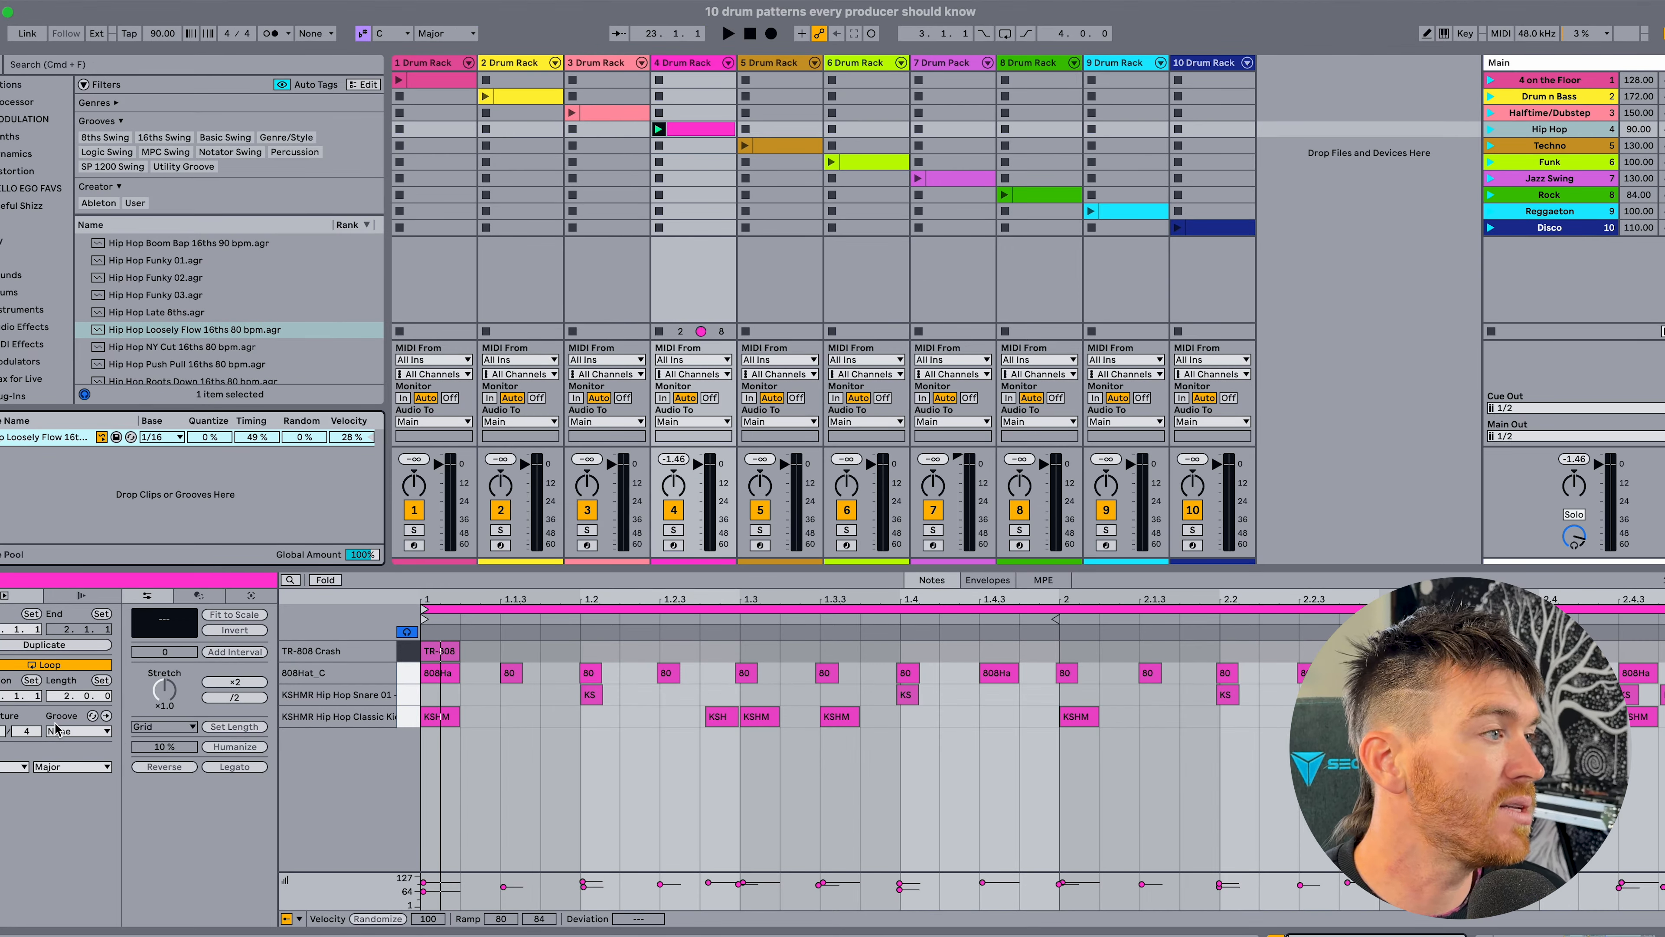
View the groove choices for the Hip Hop clip without choosing one, and hide the groove pool.
click(59, 730)
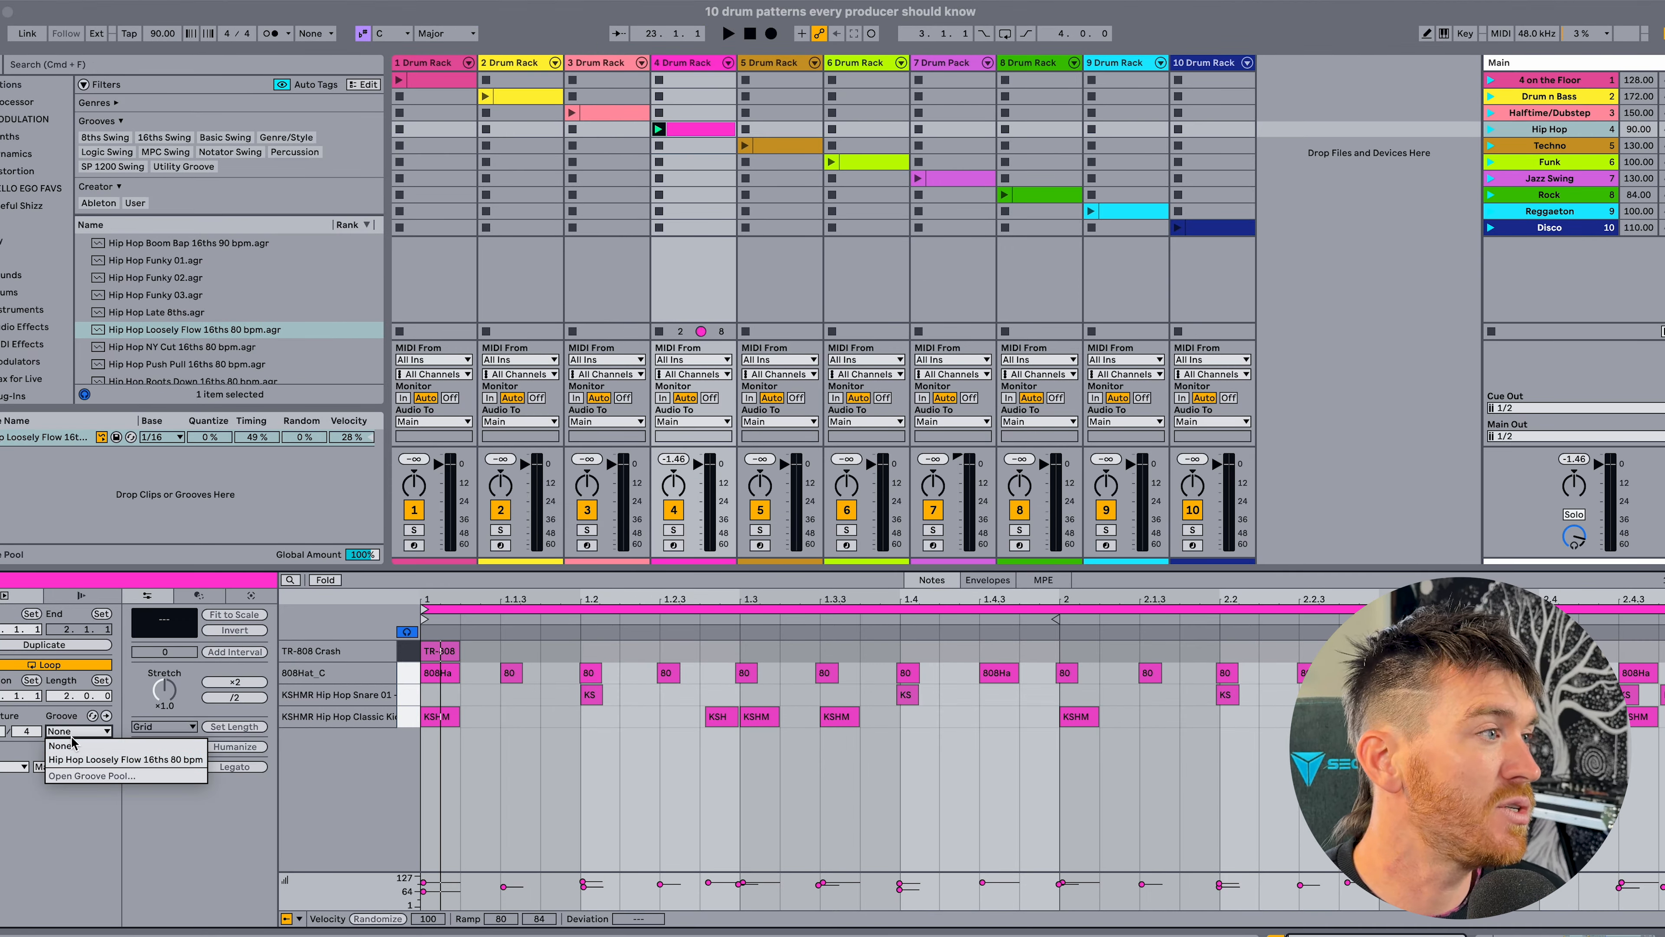
click(61, 720)
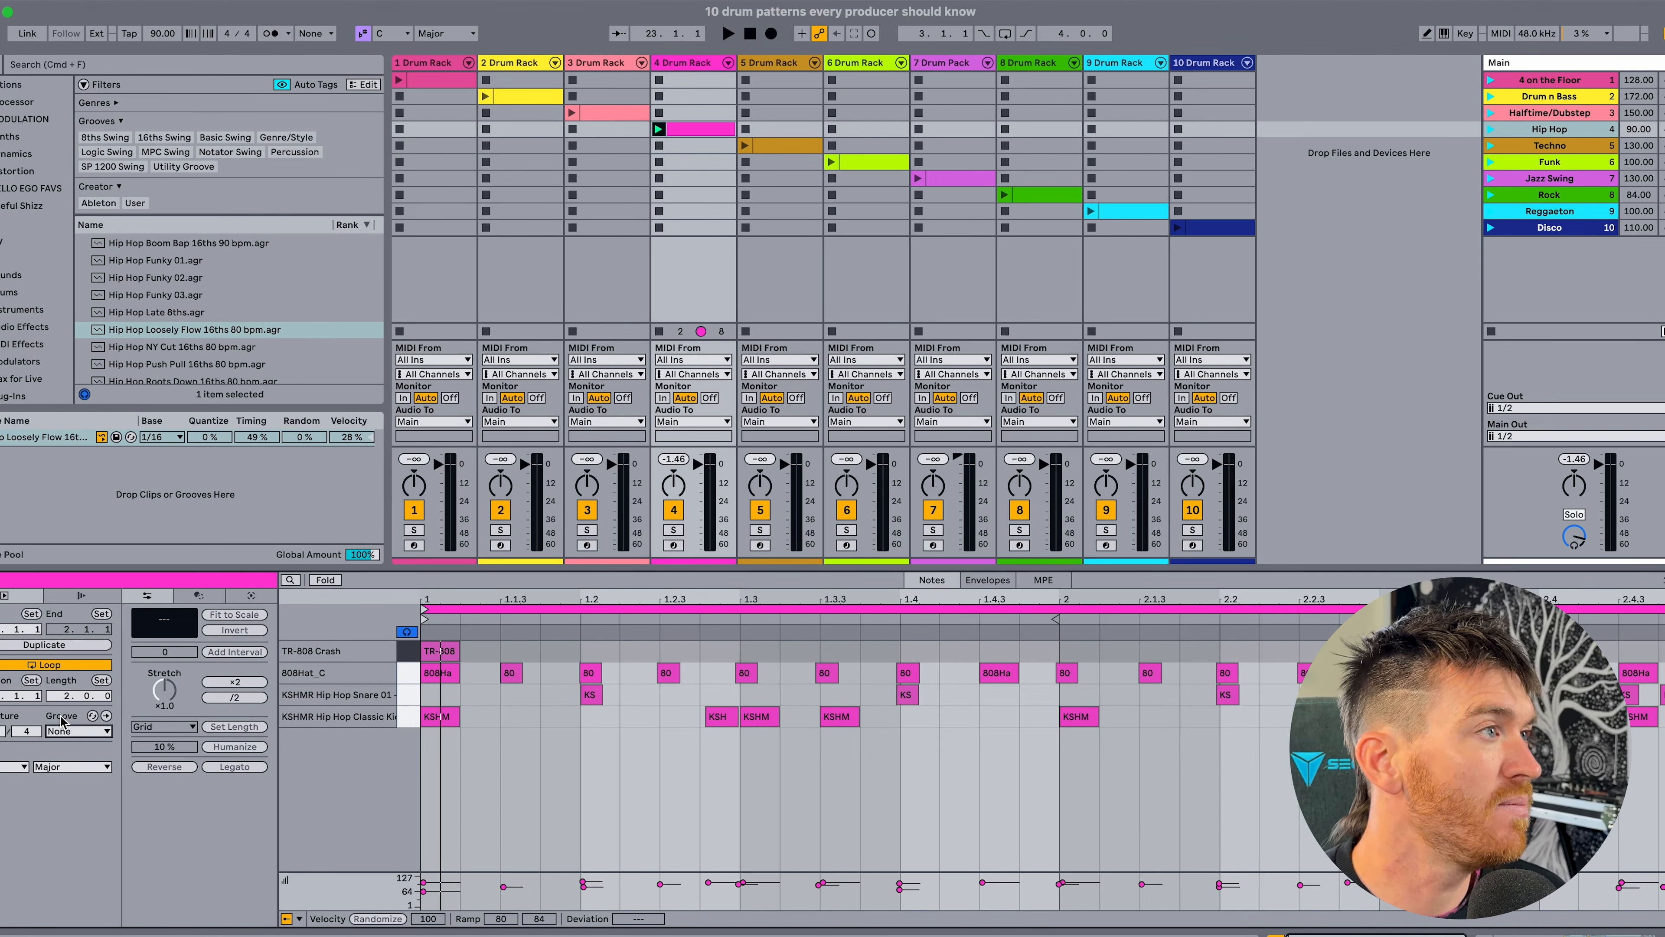
click(1, 38)
click(27, 65)
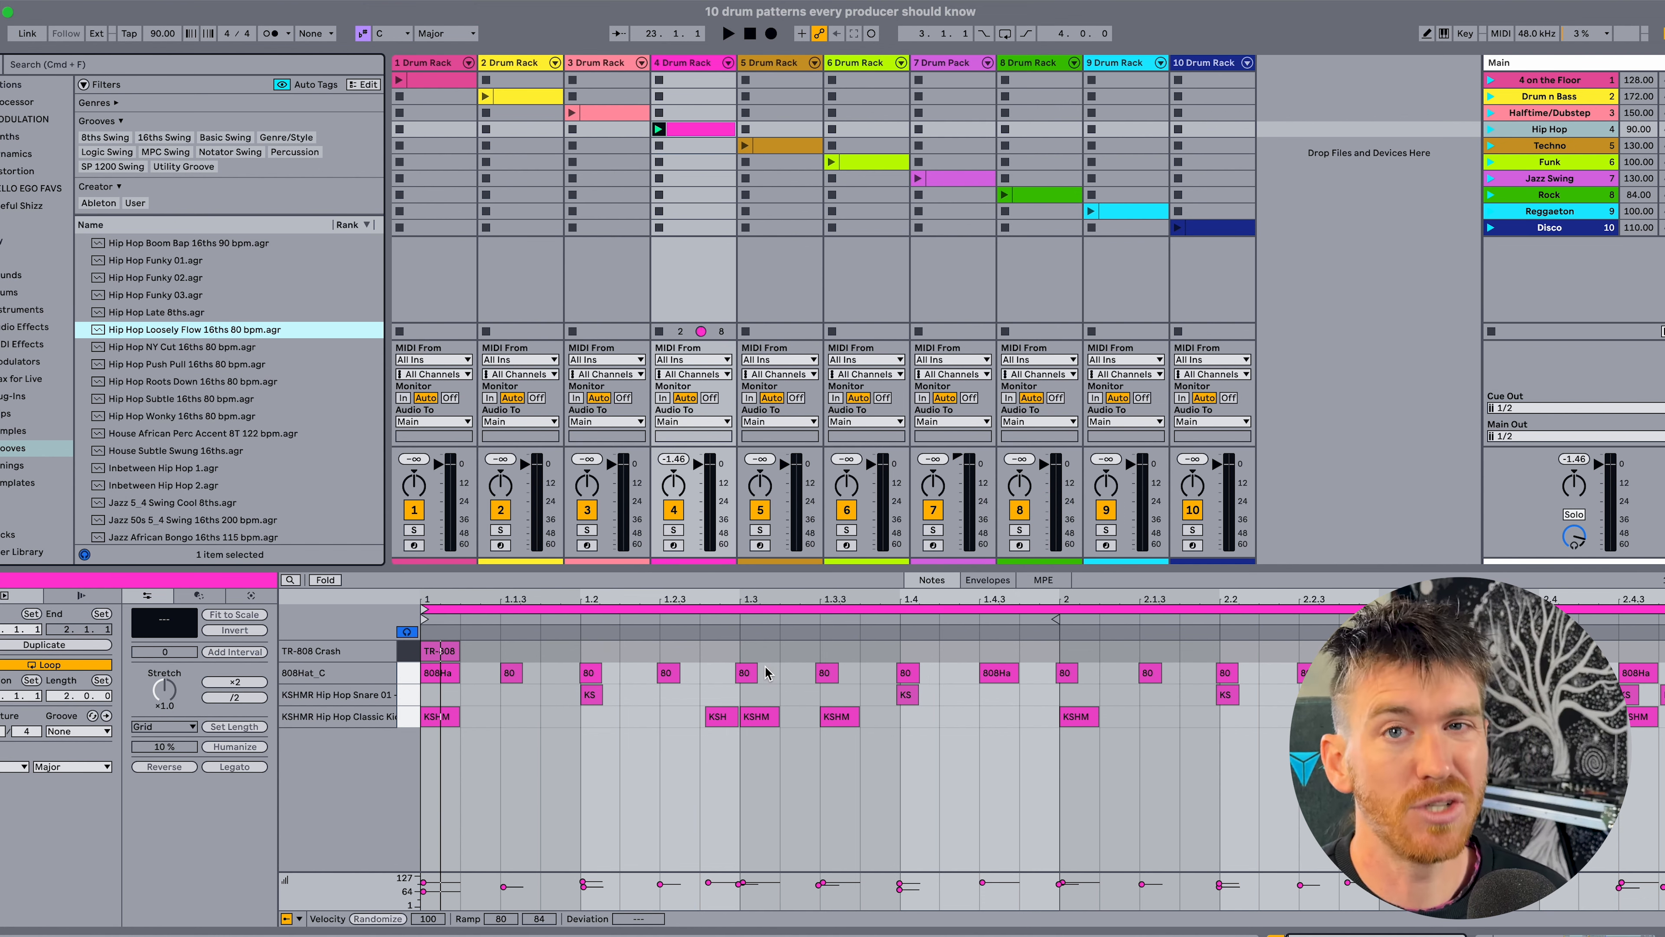
Deactivate the crash, hat and snare notes plus the short kicks before 1.3 and 2.3, leaving only the main kicks active.
click(413, 721)
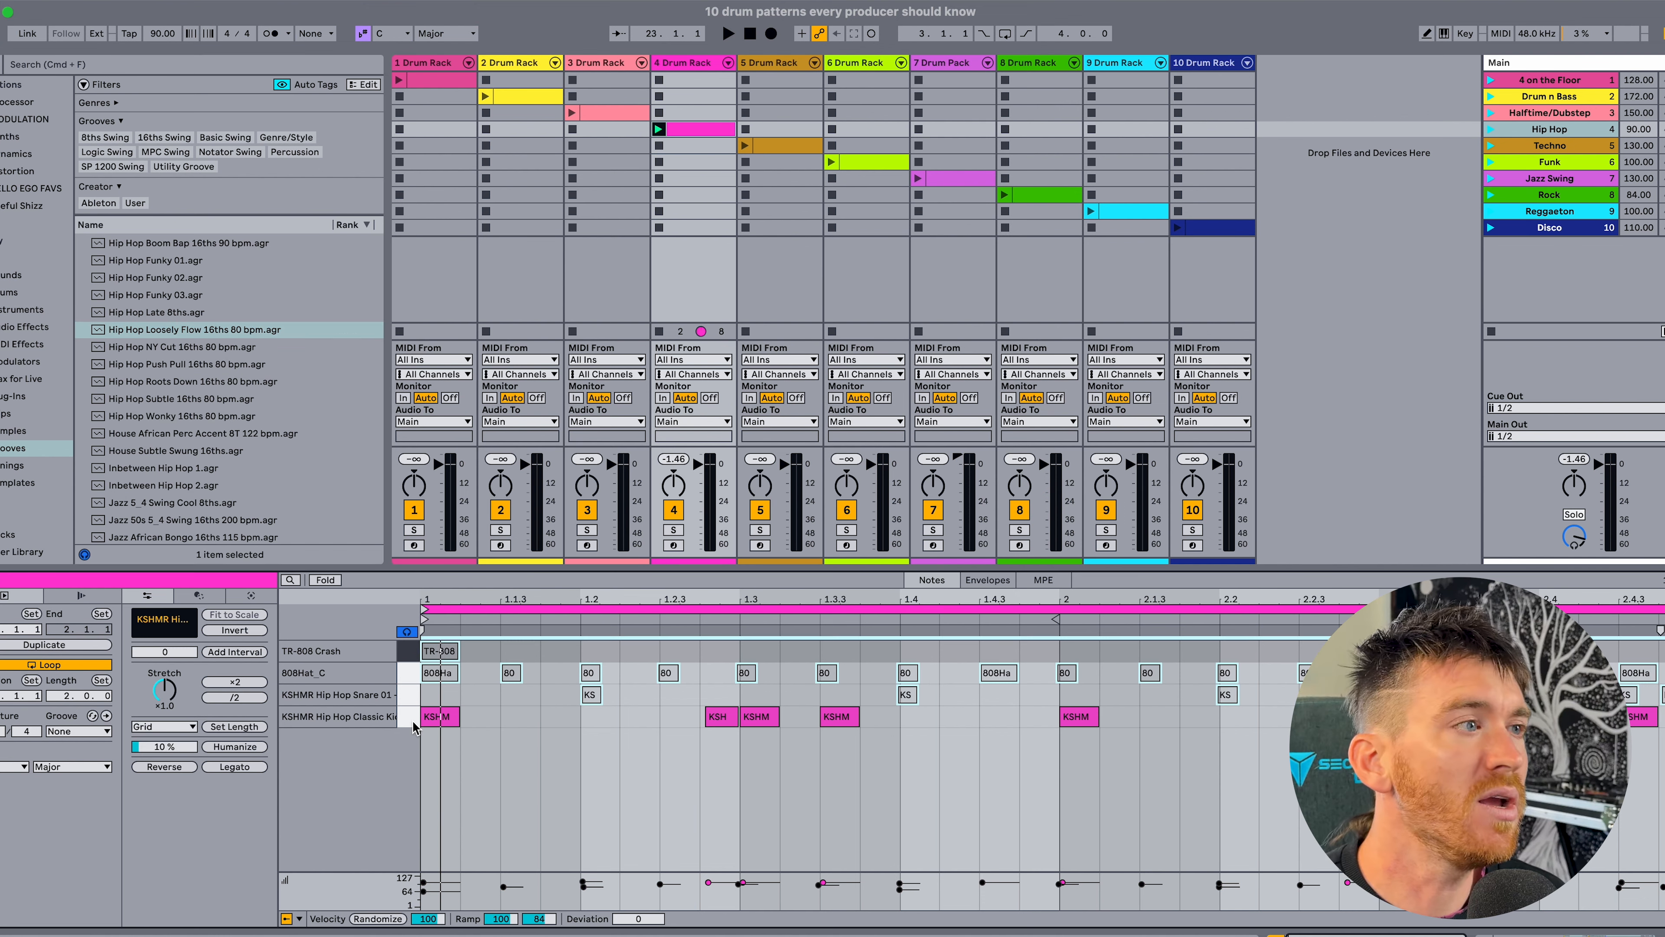
click(697, 61)
click(30, 916)
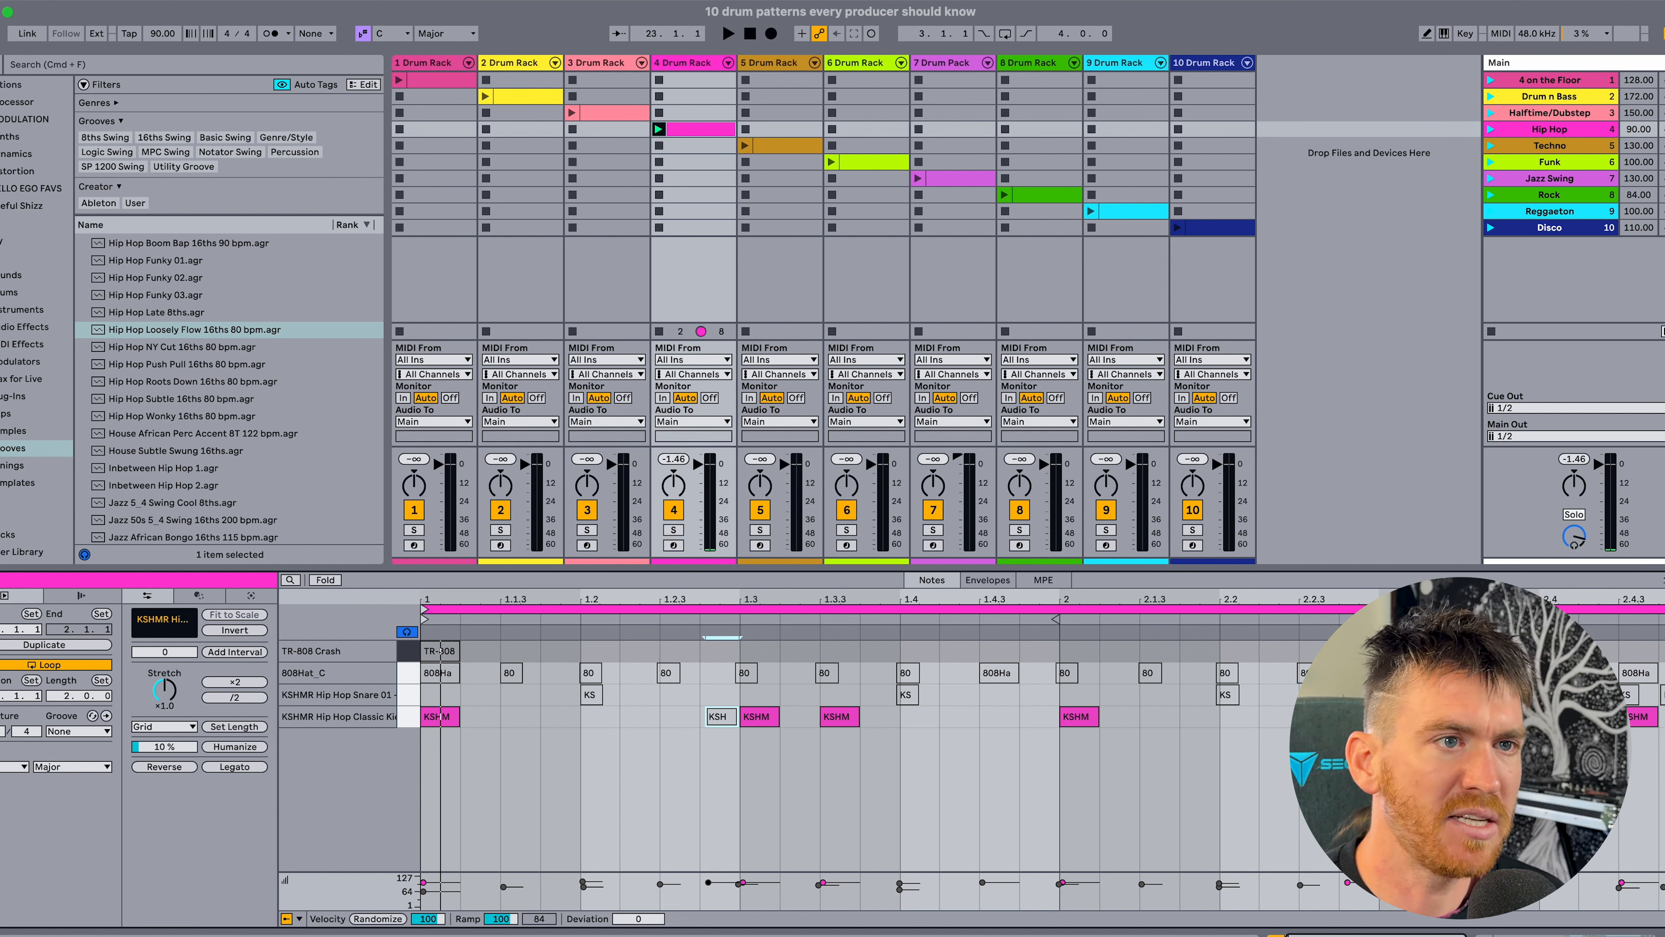
click(1362, 717)
key(0)
click(1091, 759)
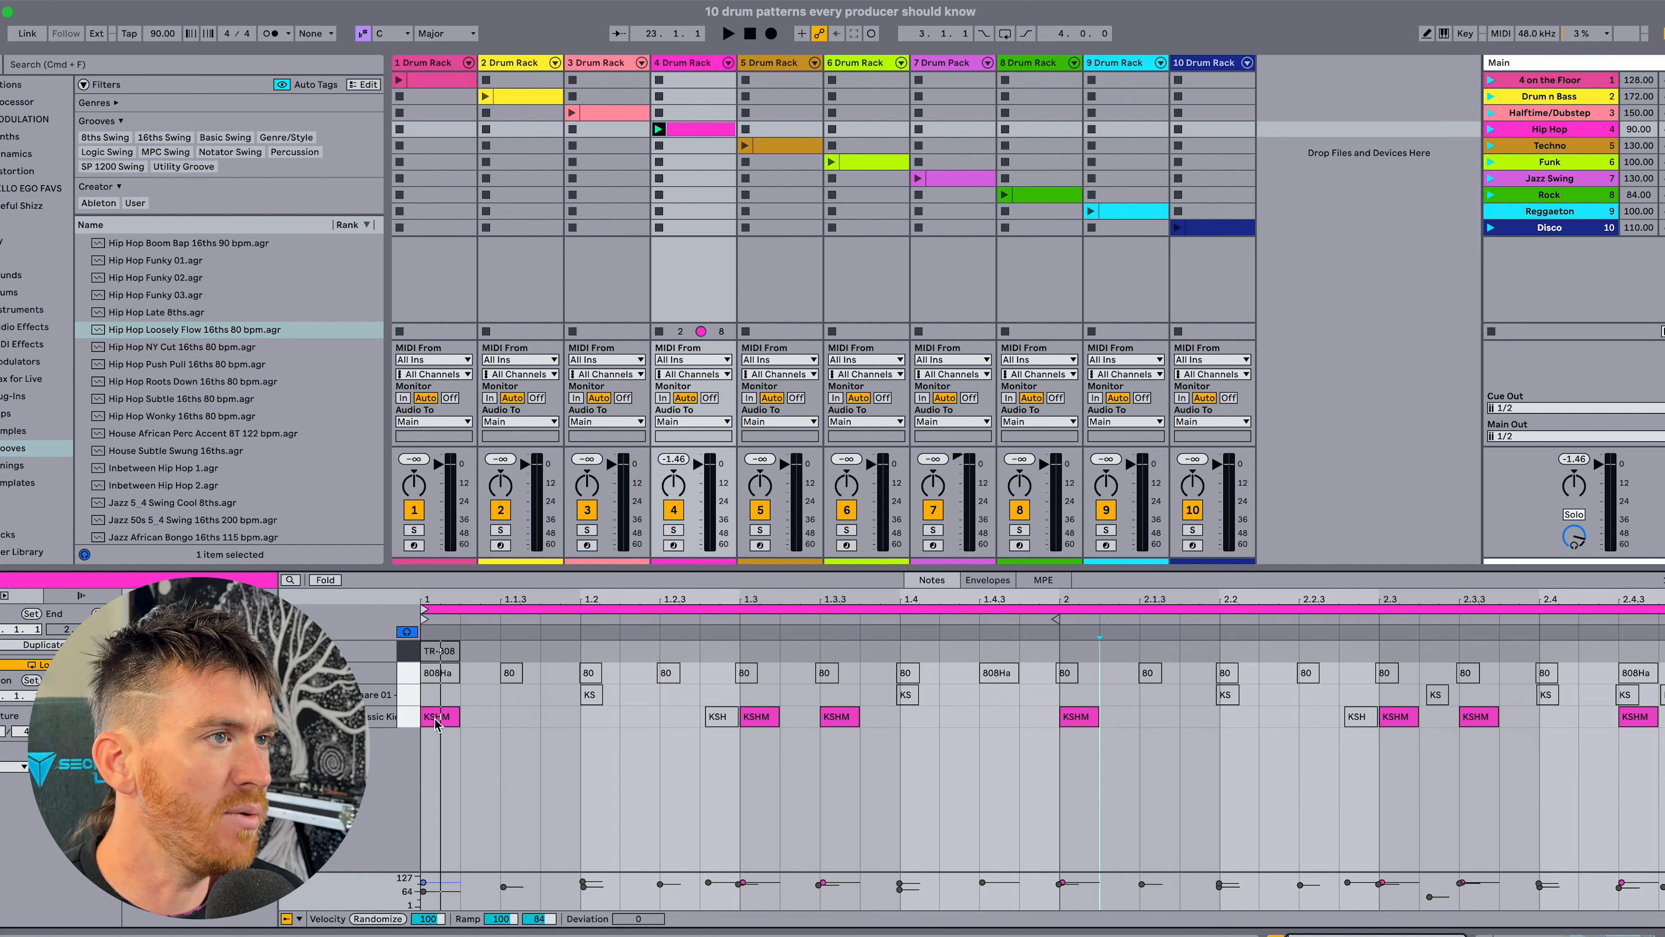
Point out the main KSHMR Hip Hop Classic Kick notes across both bars and play the basic kick pattern.
click(760, 717)
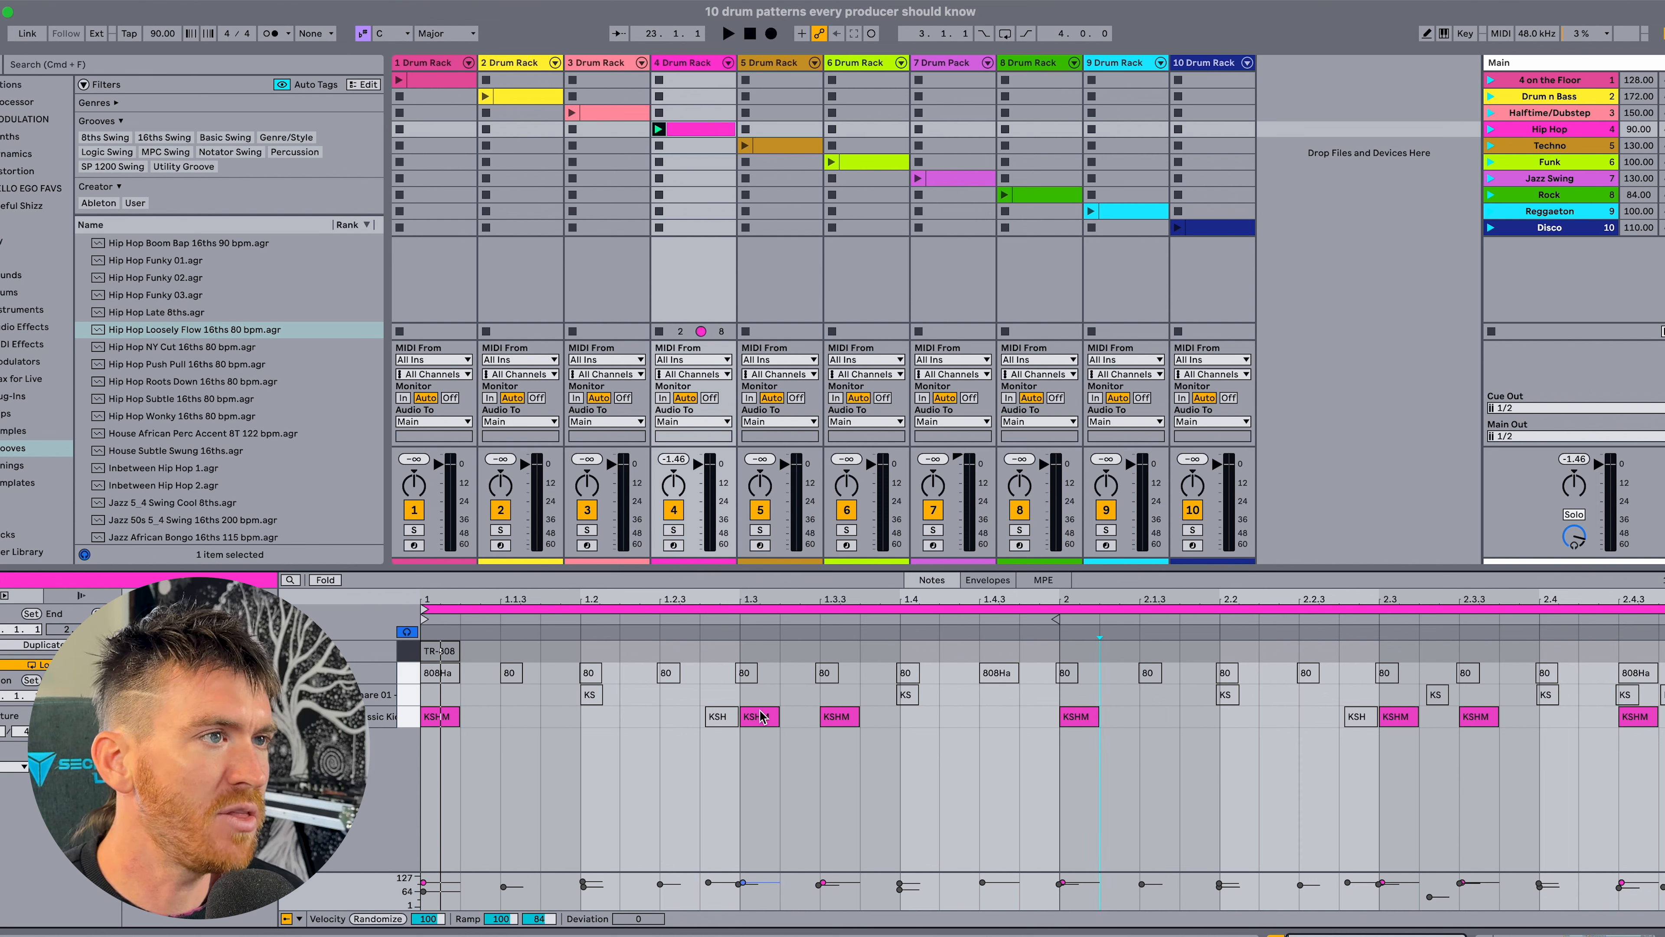
click(842, 717)
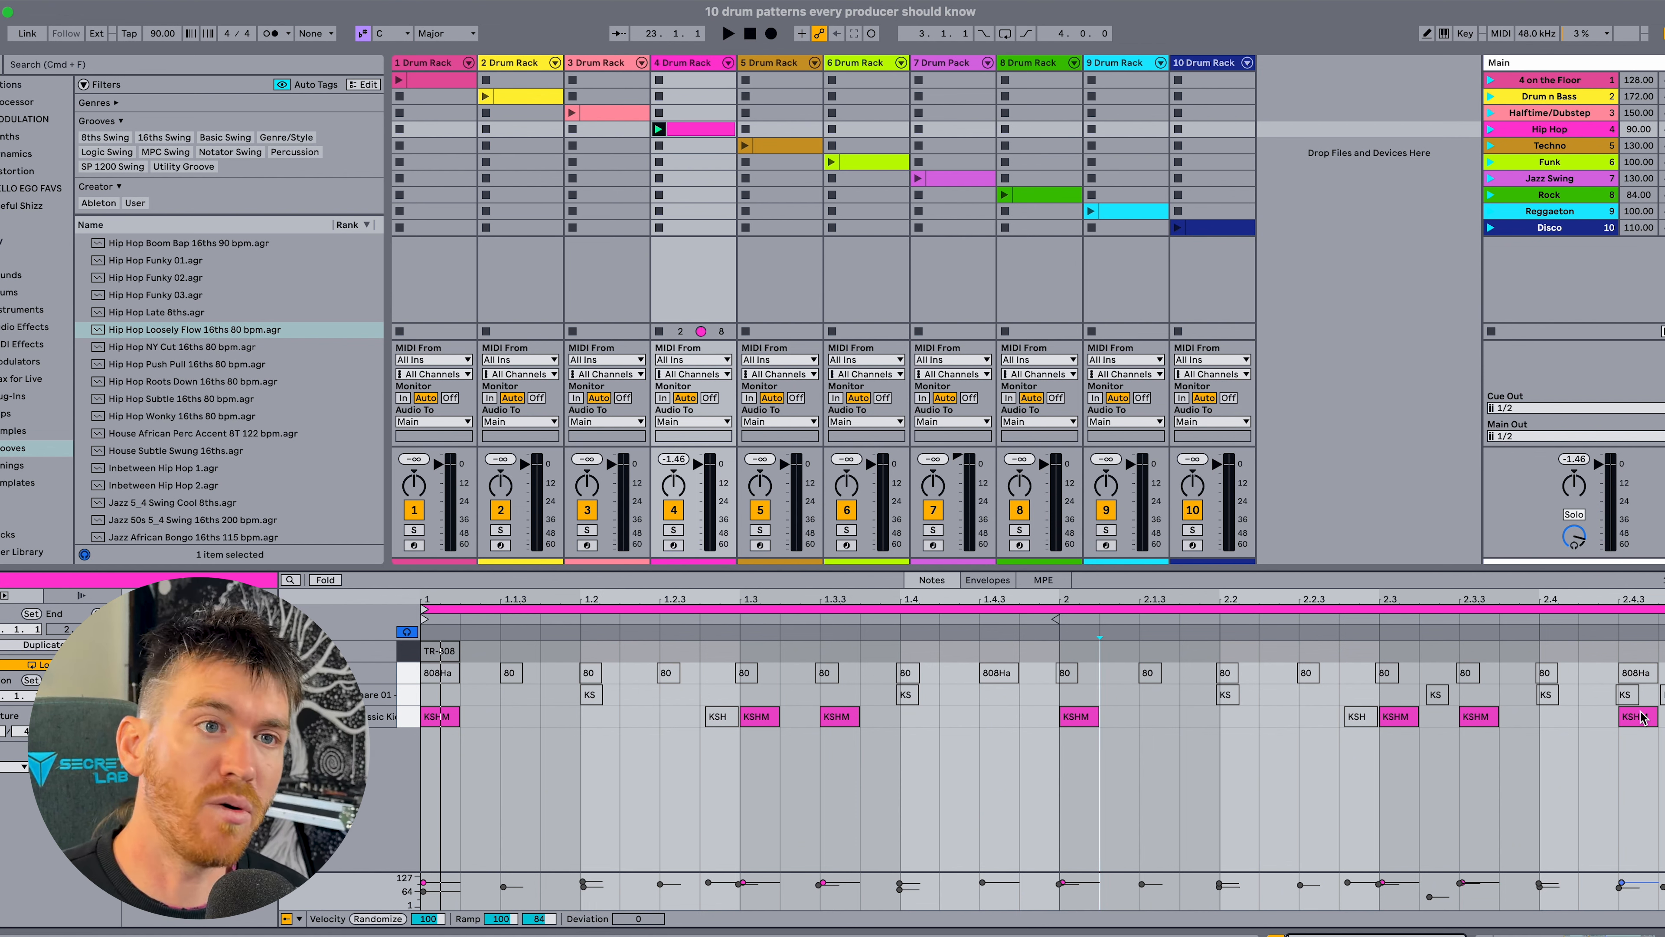
key(space)
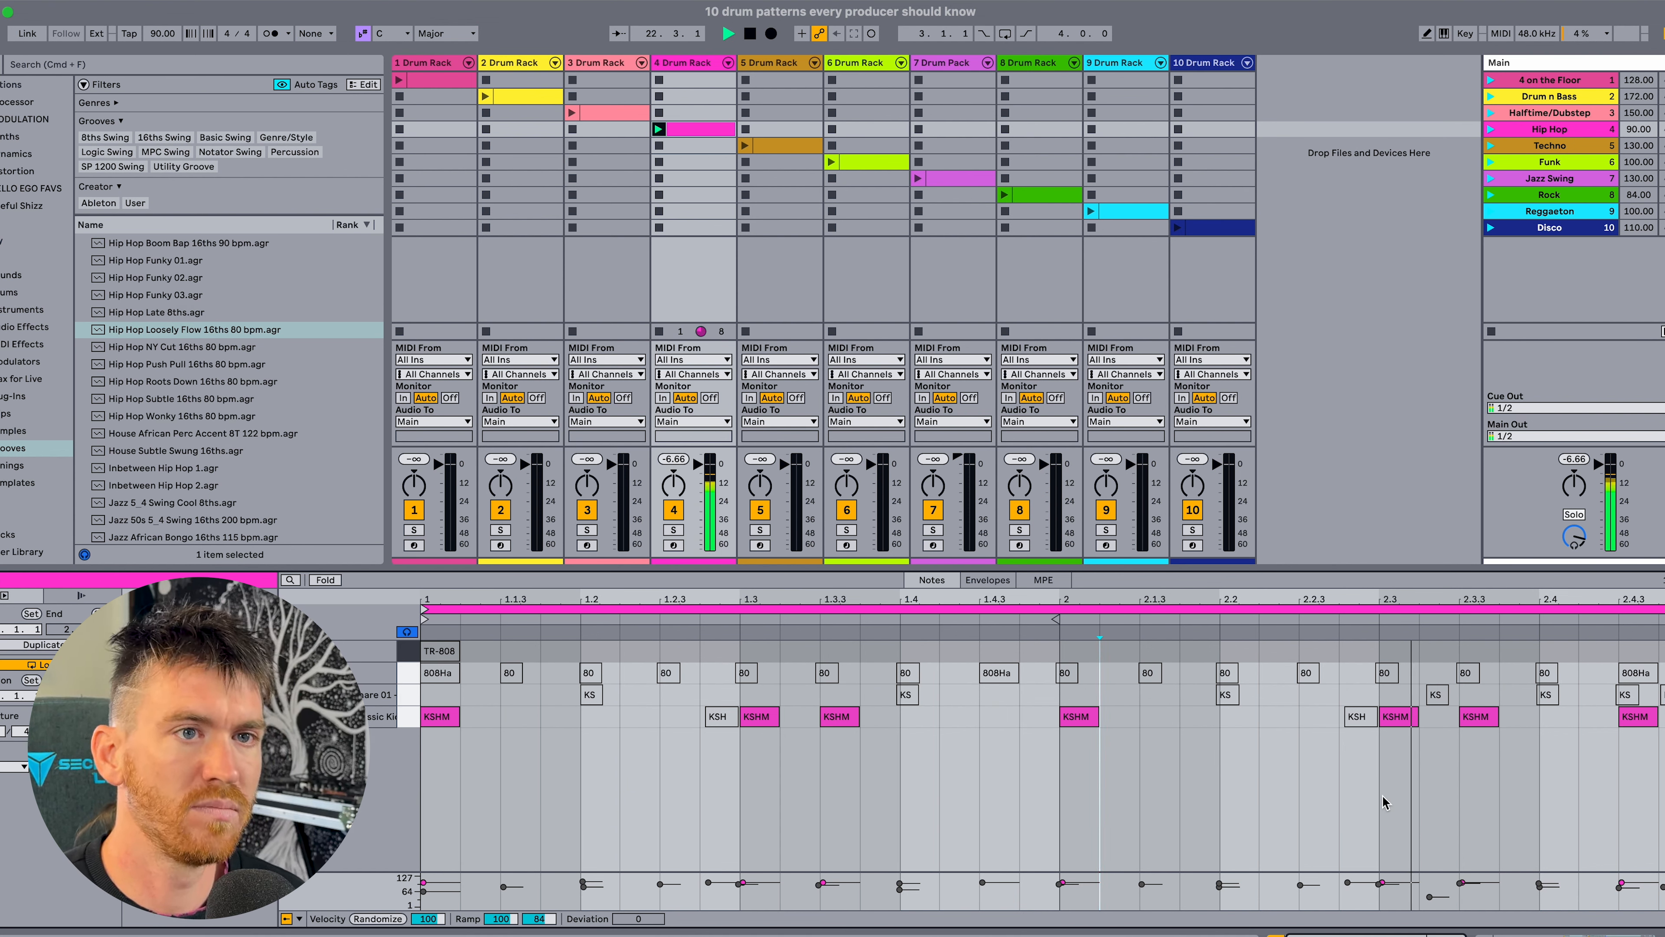
key(space)
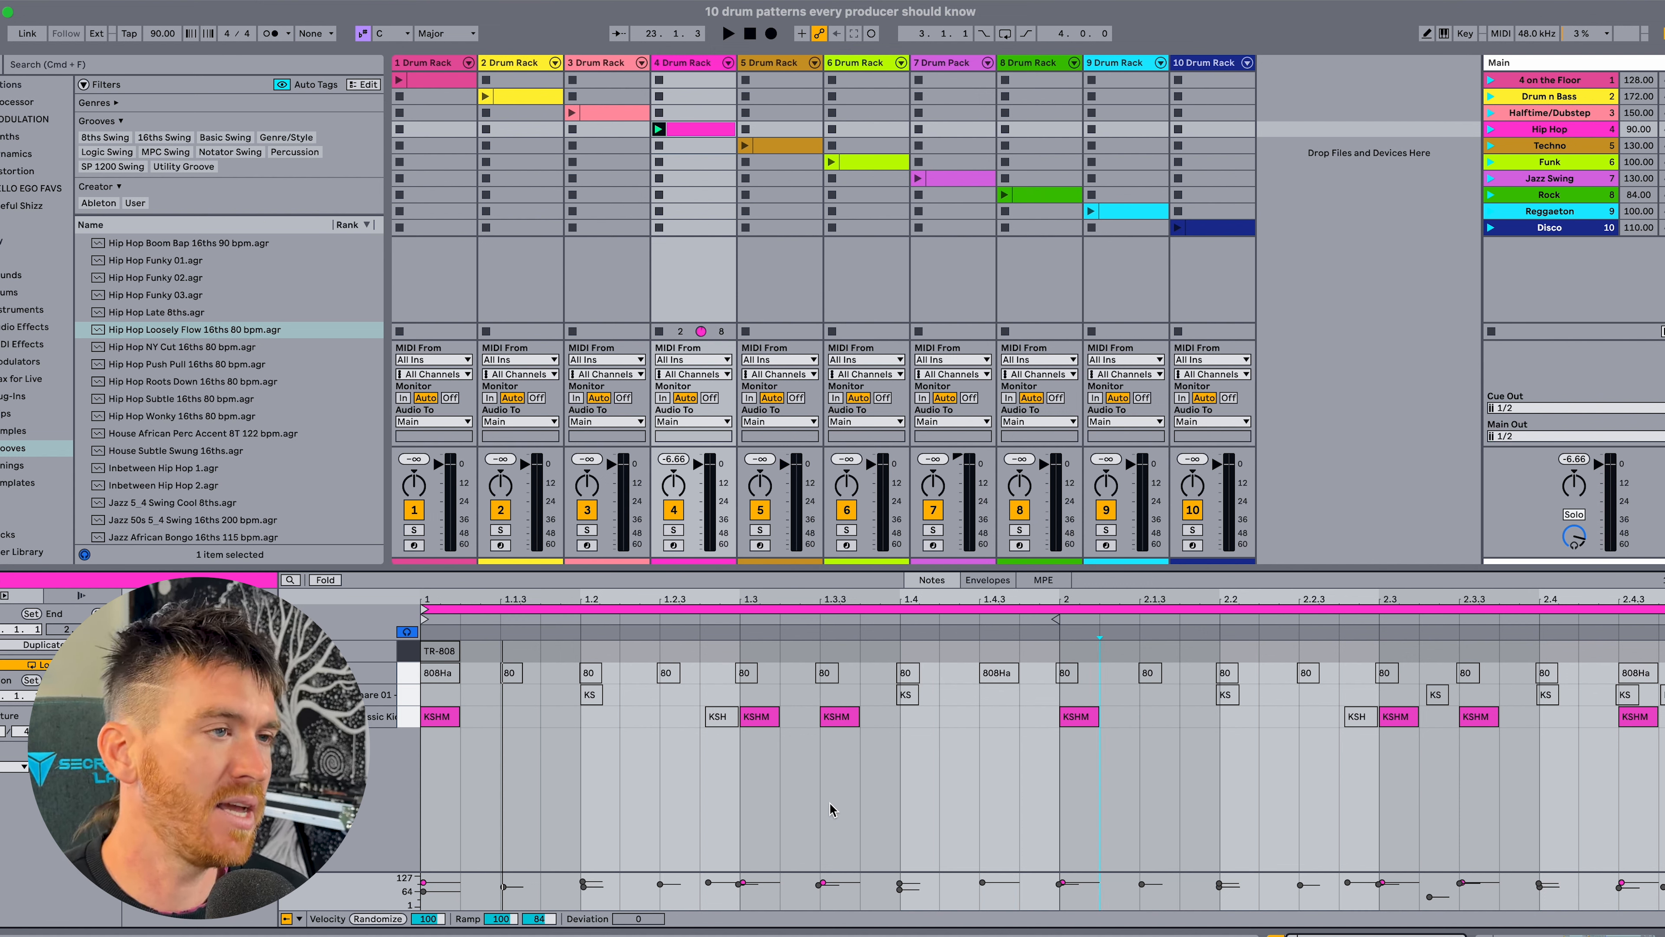
Reactivate the short kick notes just before 1.3 and 2.3 and play the fuller kick pattern.
click(721, 717)
key(0)
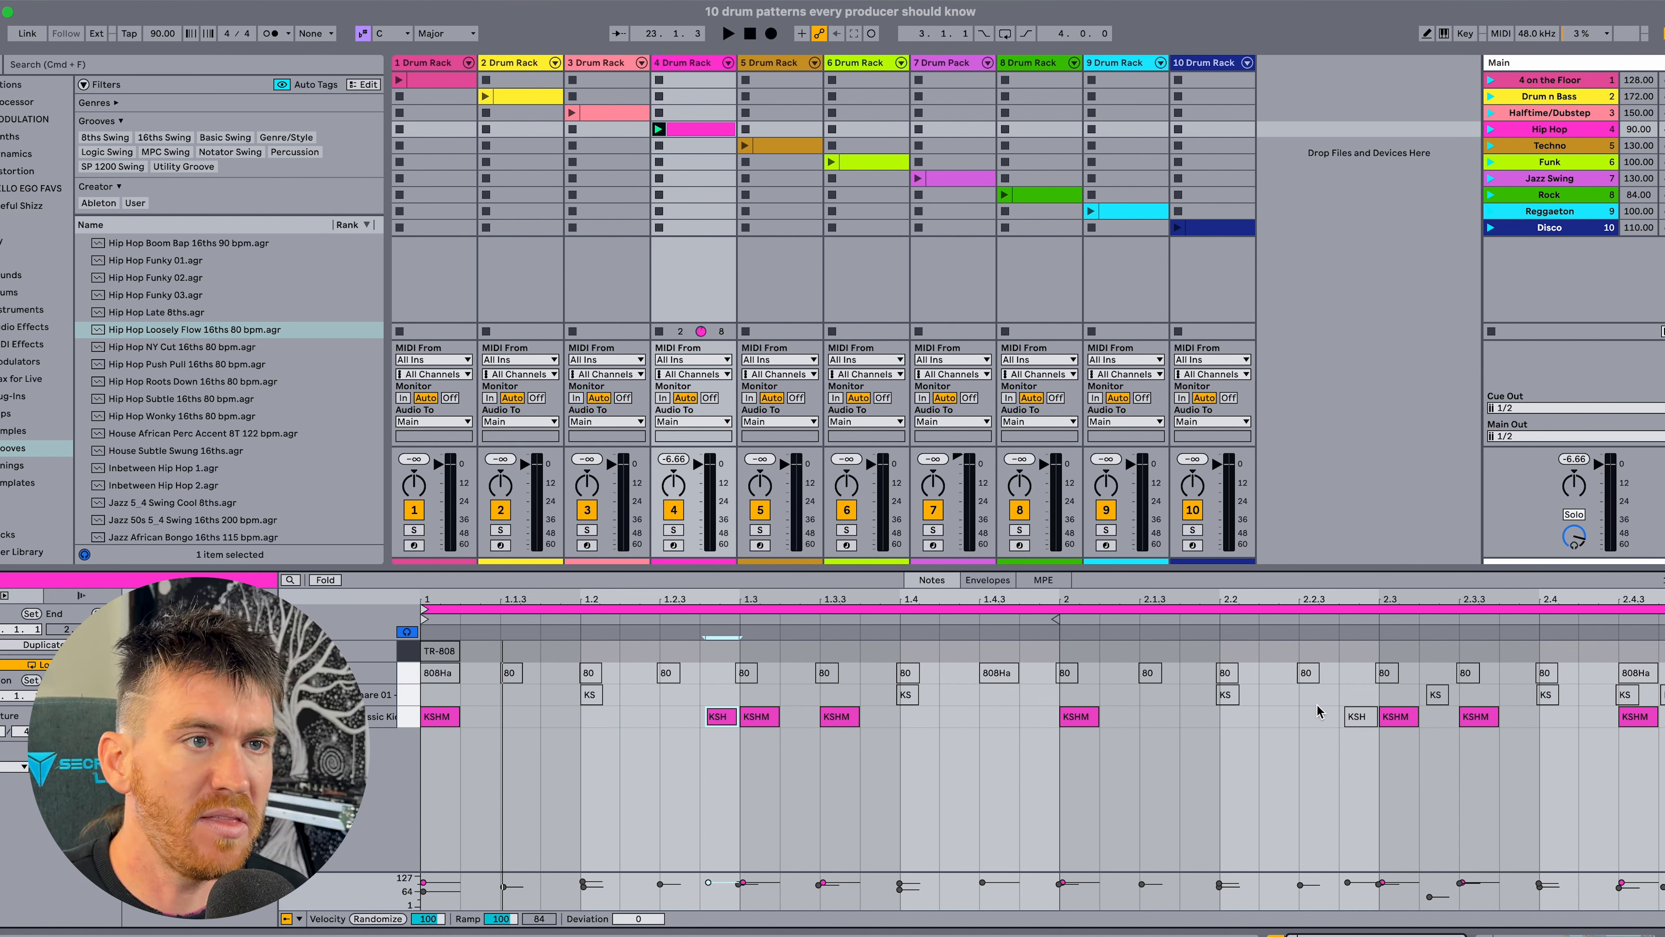
click(1356, 716)
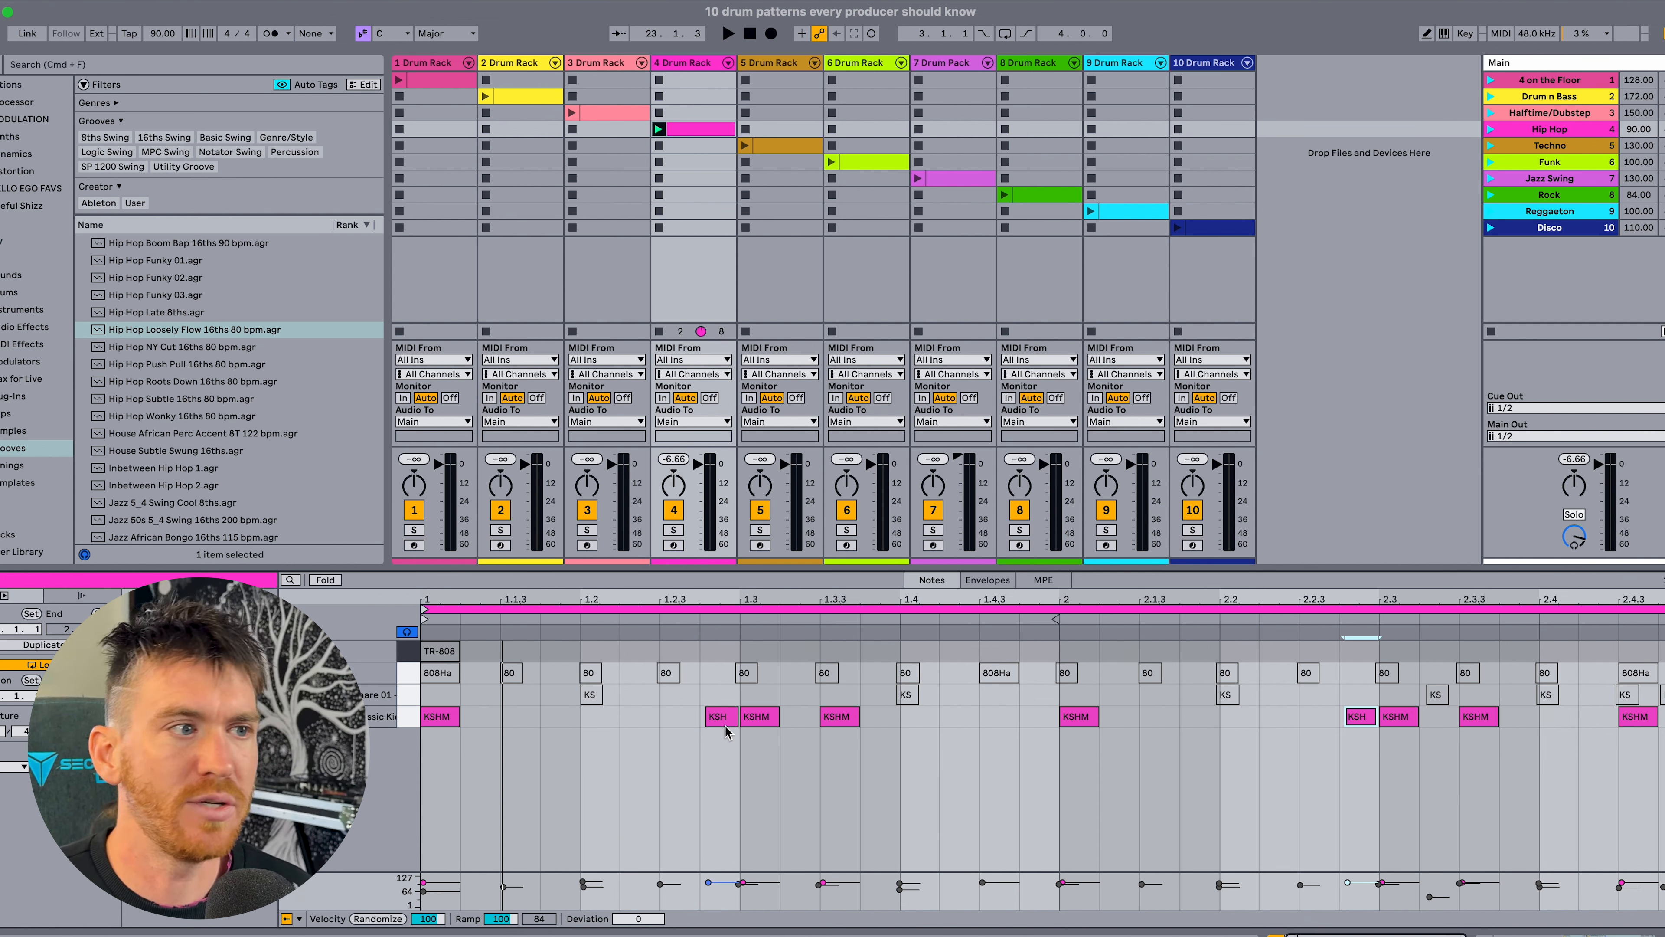
key(space)
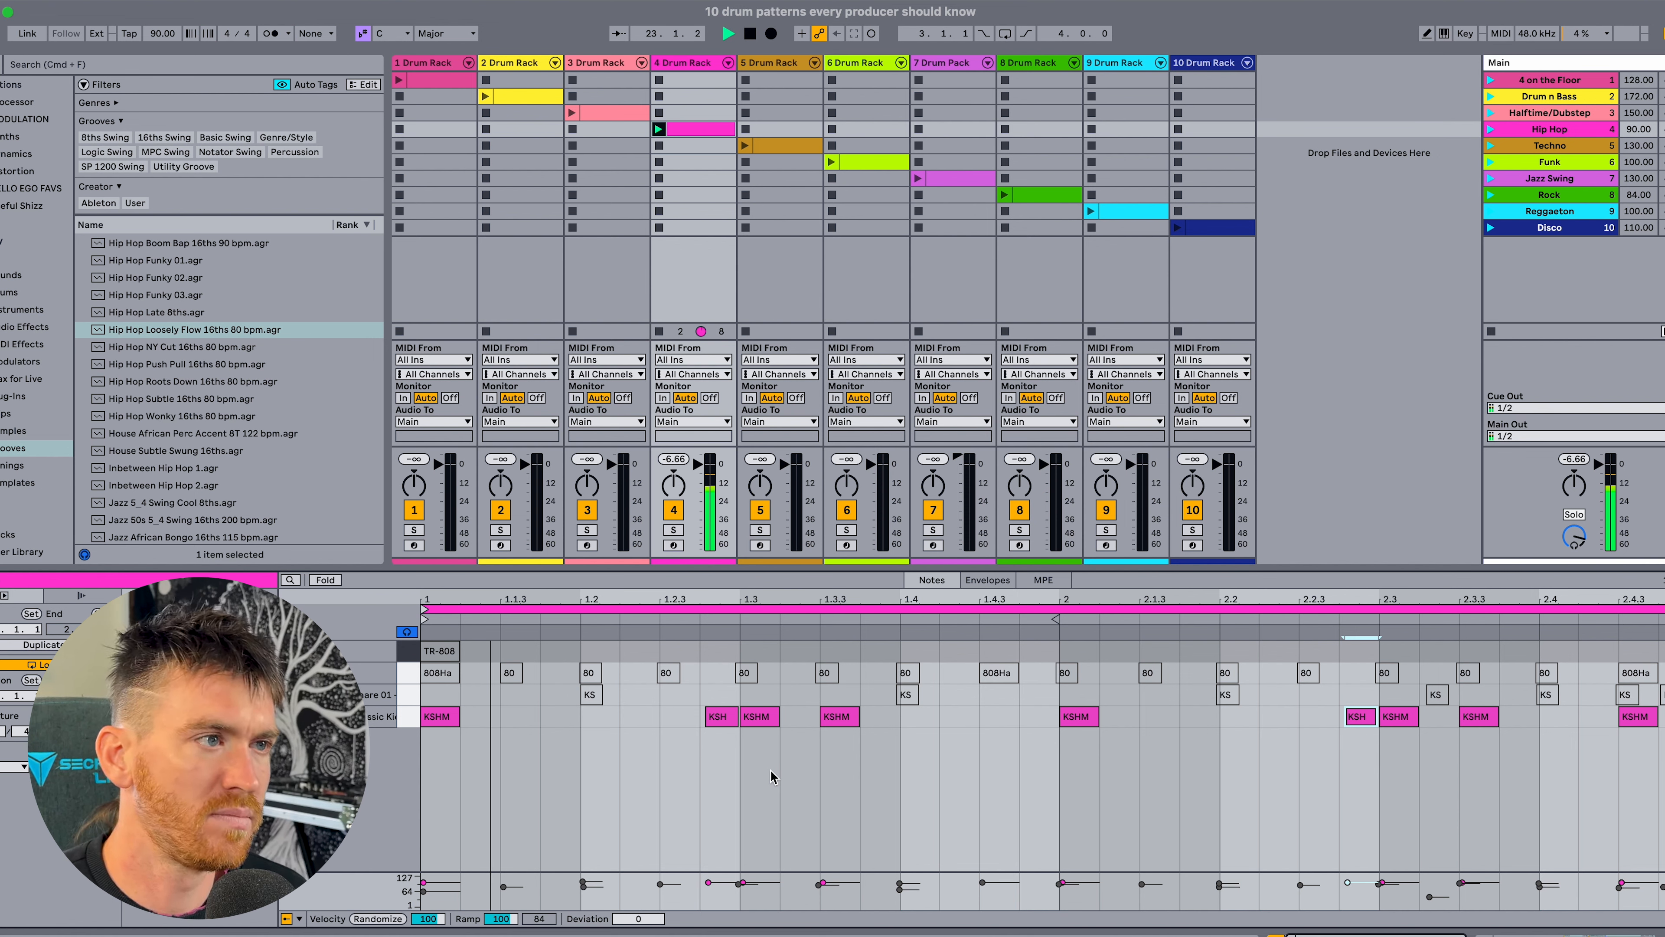
key(space)
Lower the velocity of both short kick notes to about 67 and play the kick pattern.
shift+click(720, 717)
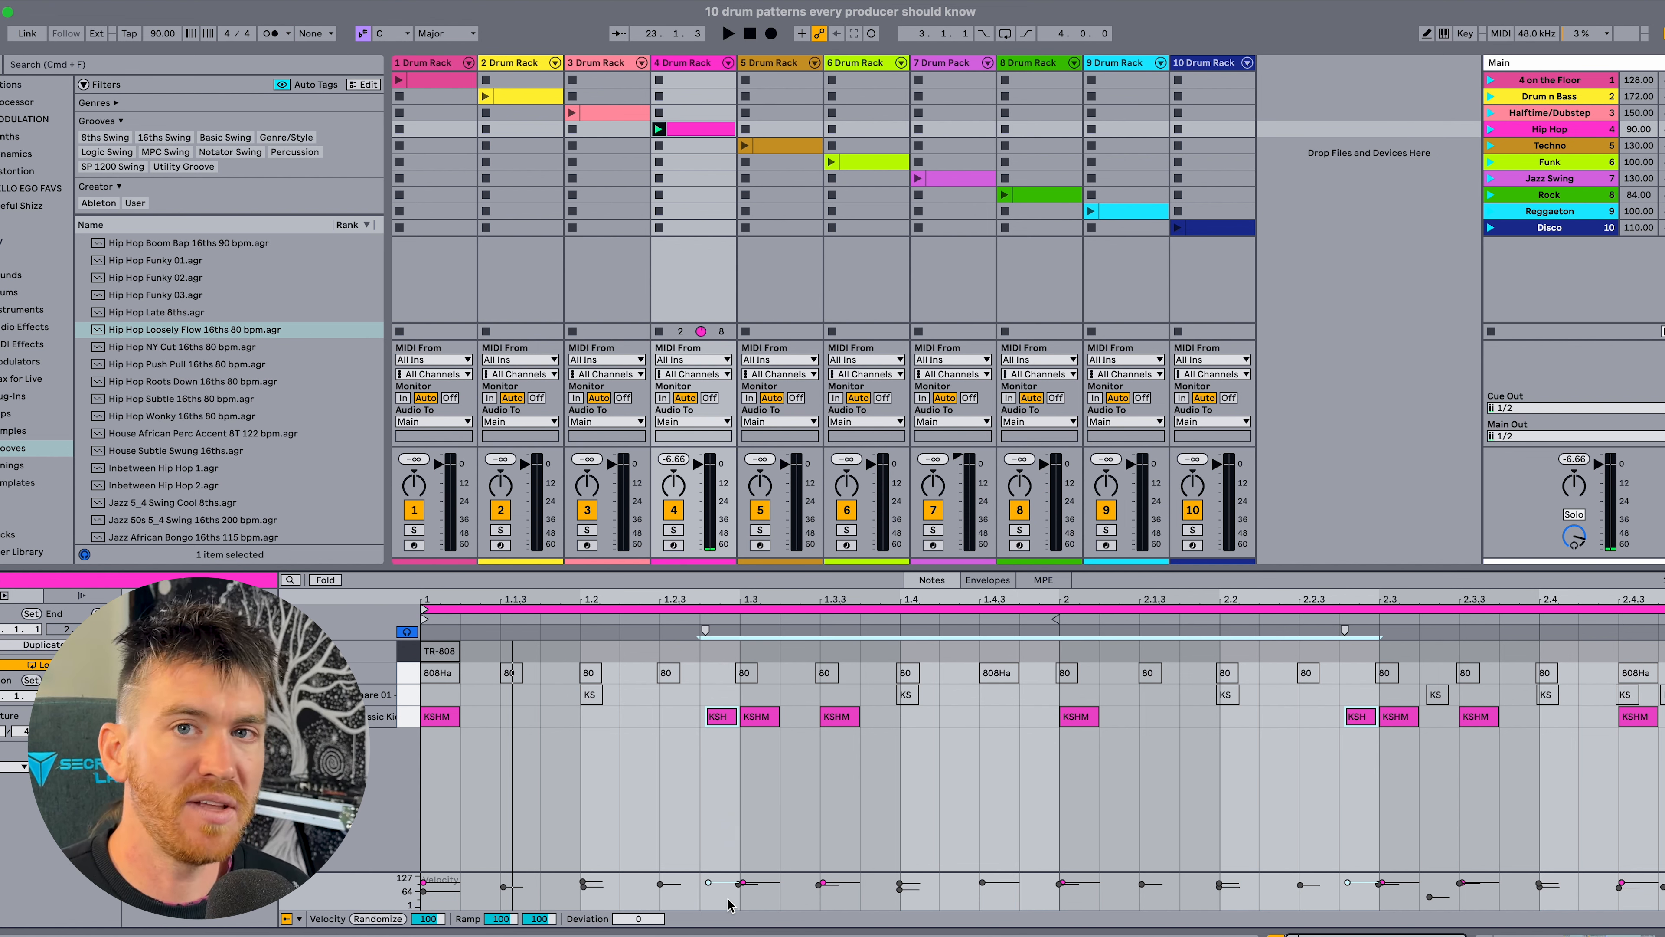
drag(708, 883, 708, 891)
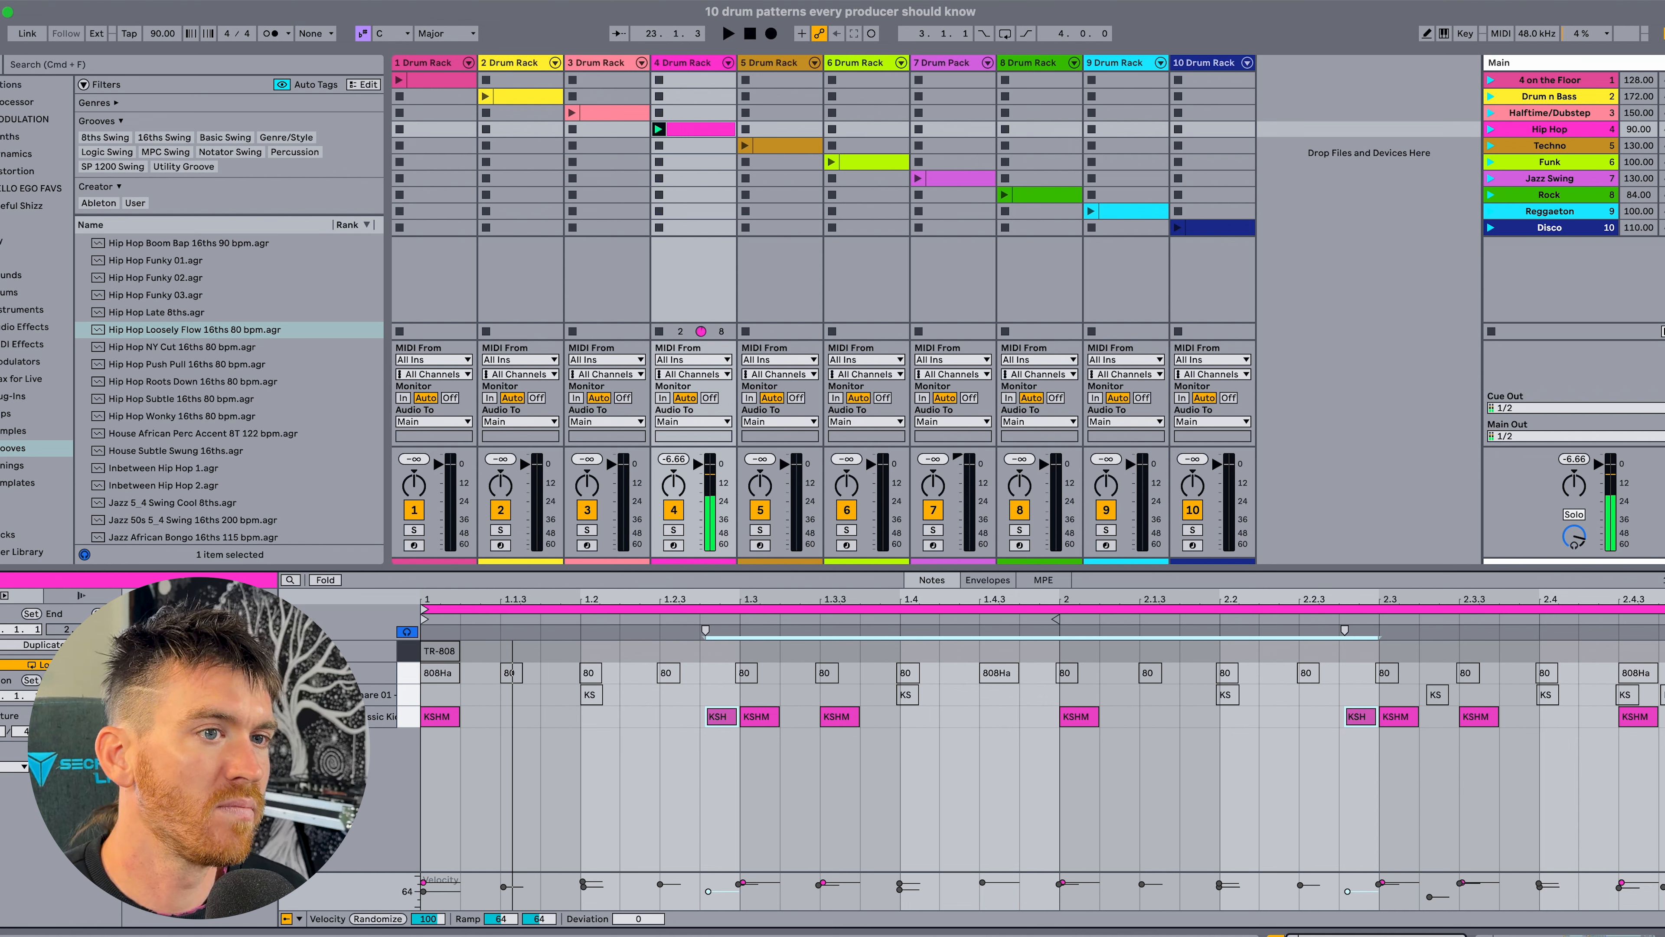
click(787, 796)
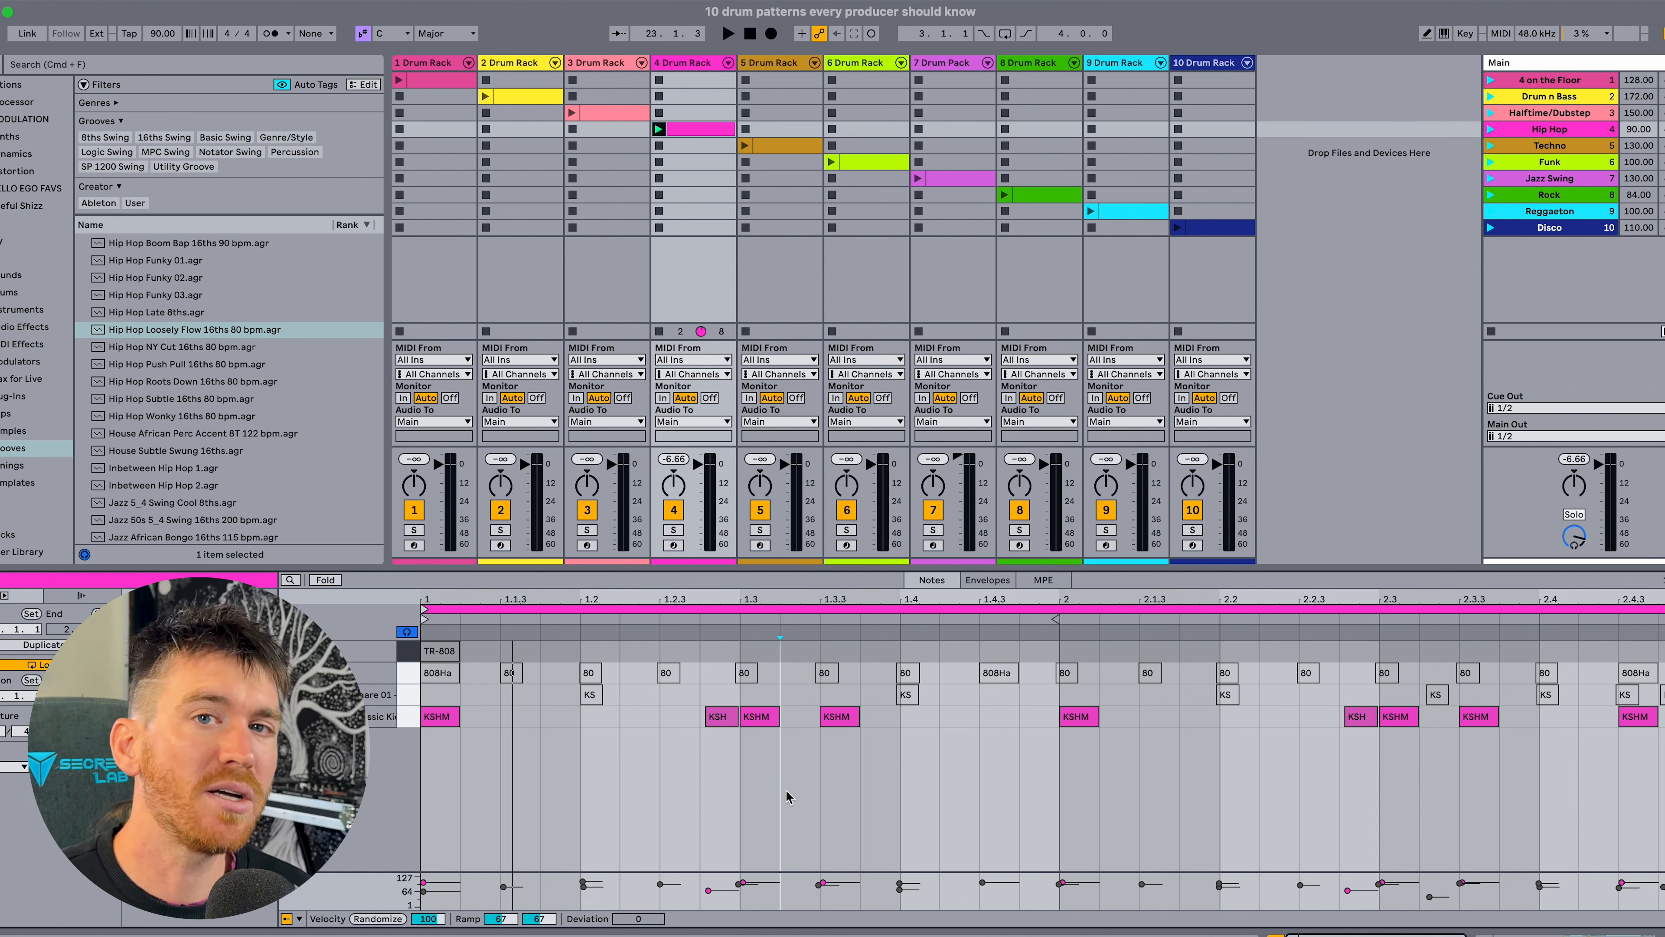
key(space)
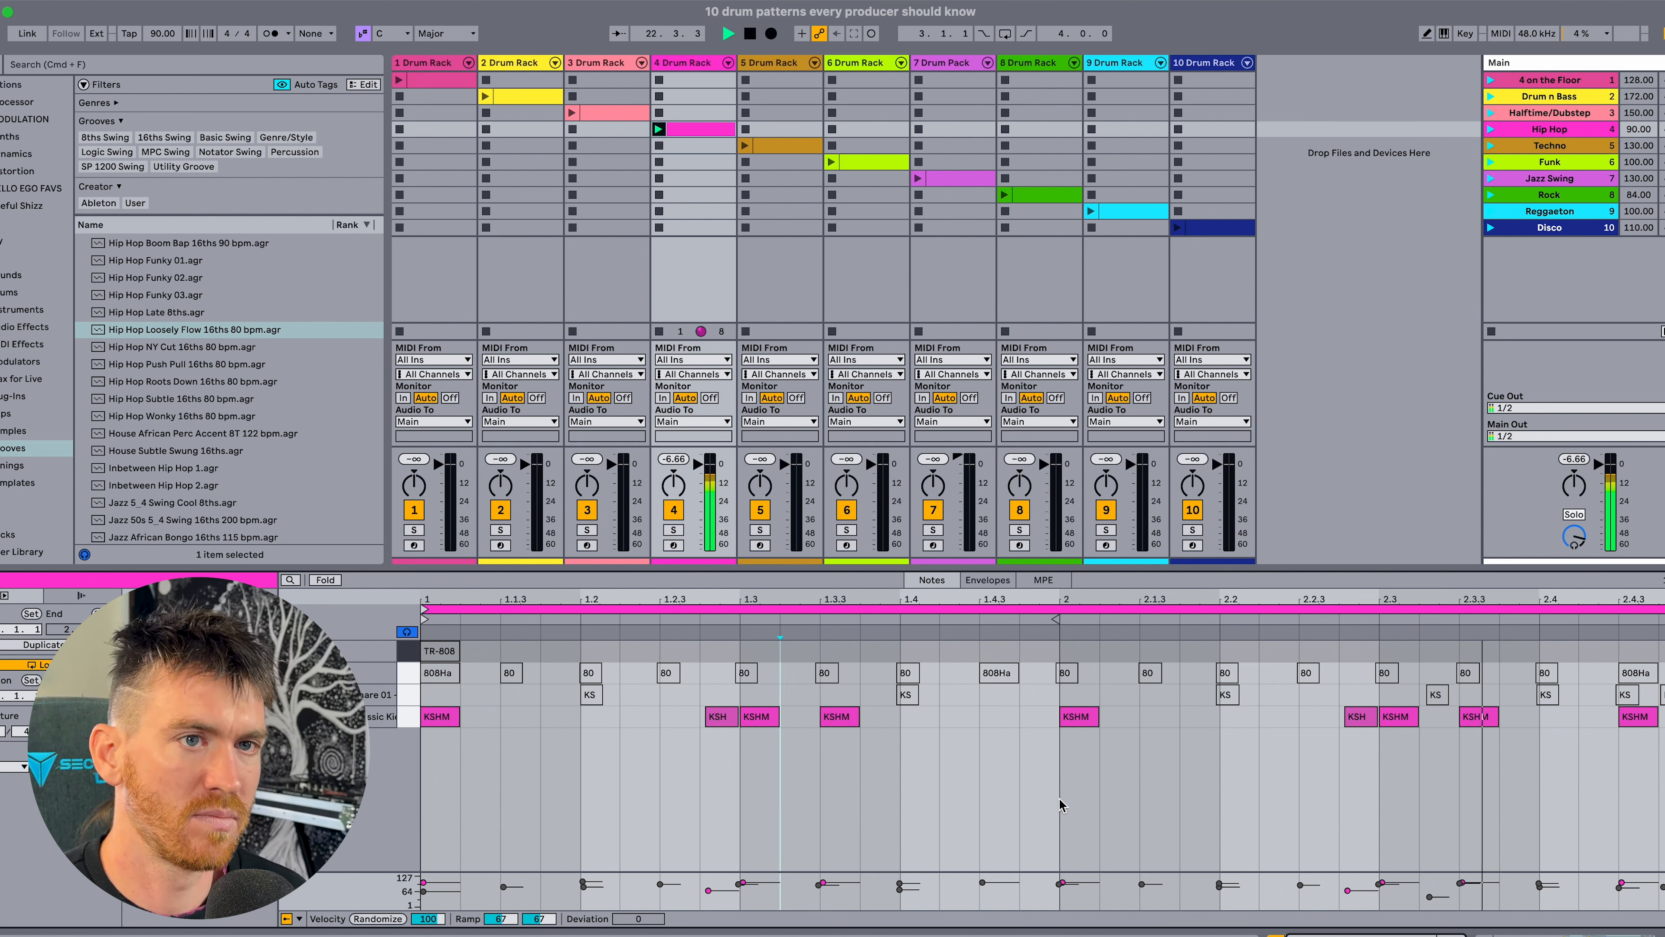
key(space)
Audition the KSHMR Hip Hop Snare and play the kicks with only the snares on beats 2 and 4 of each bar active.
click(407, 701)
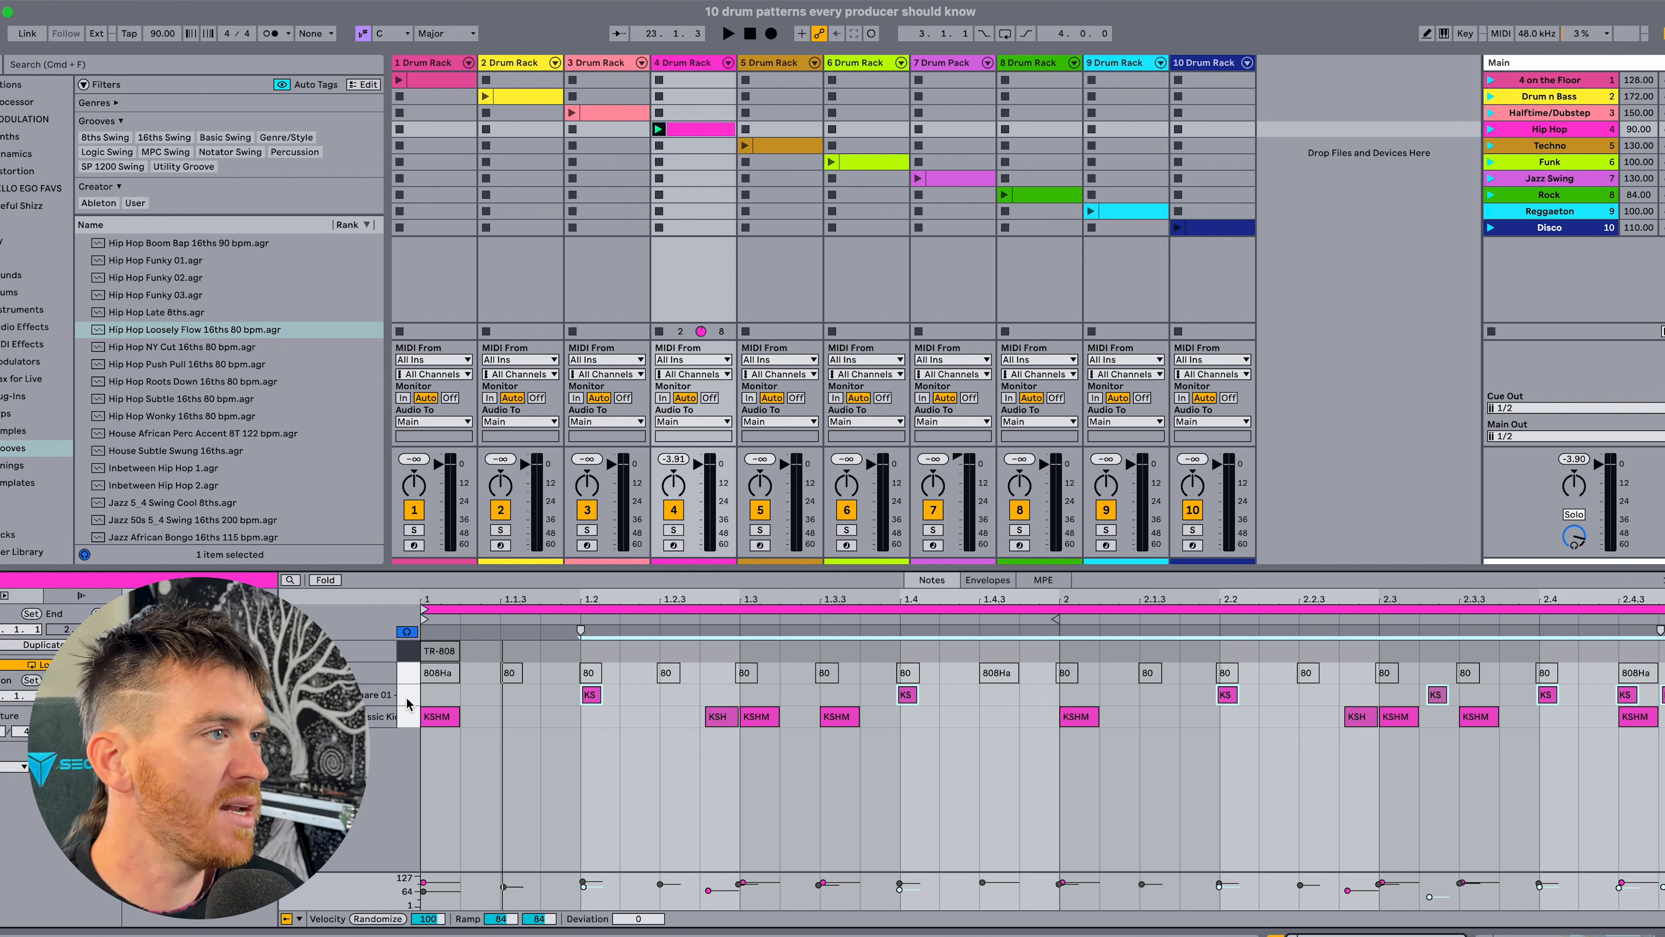
click(407, 700)
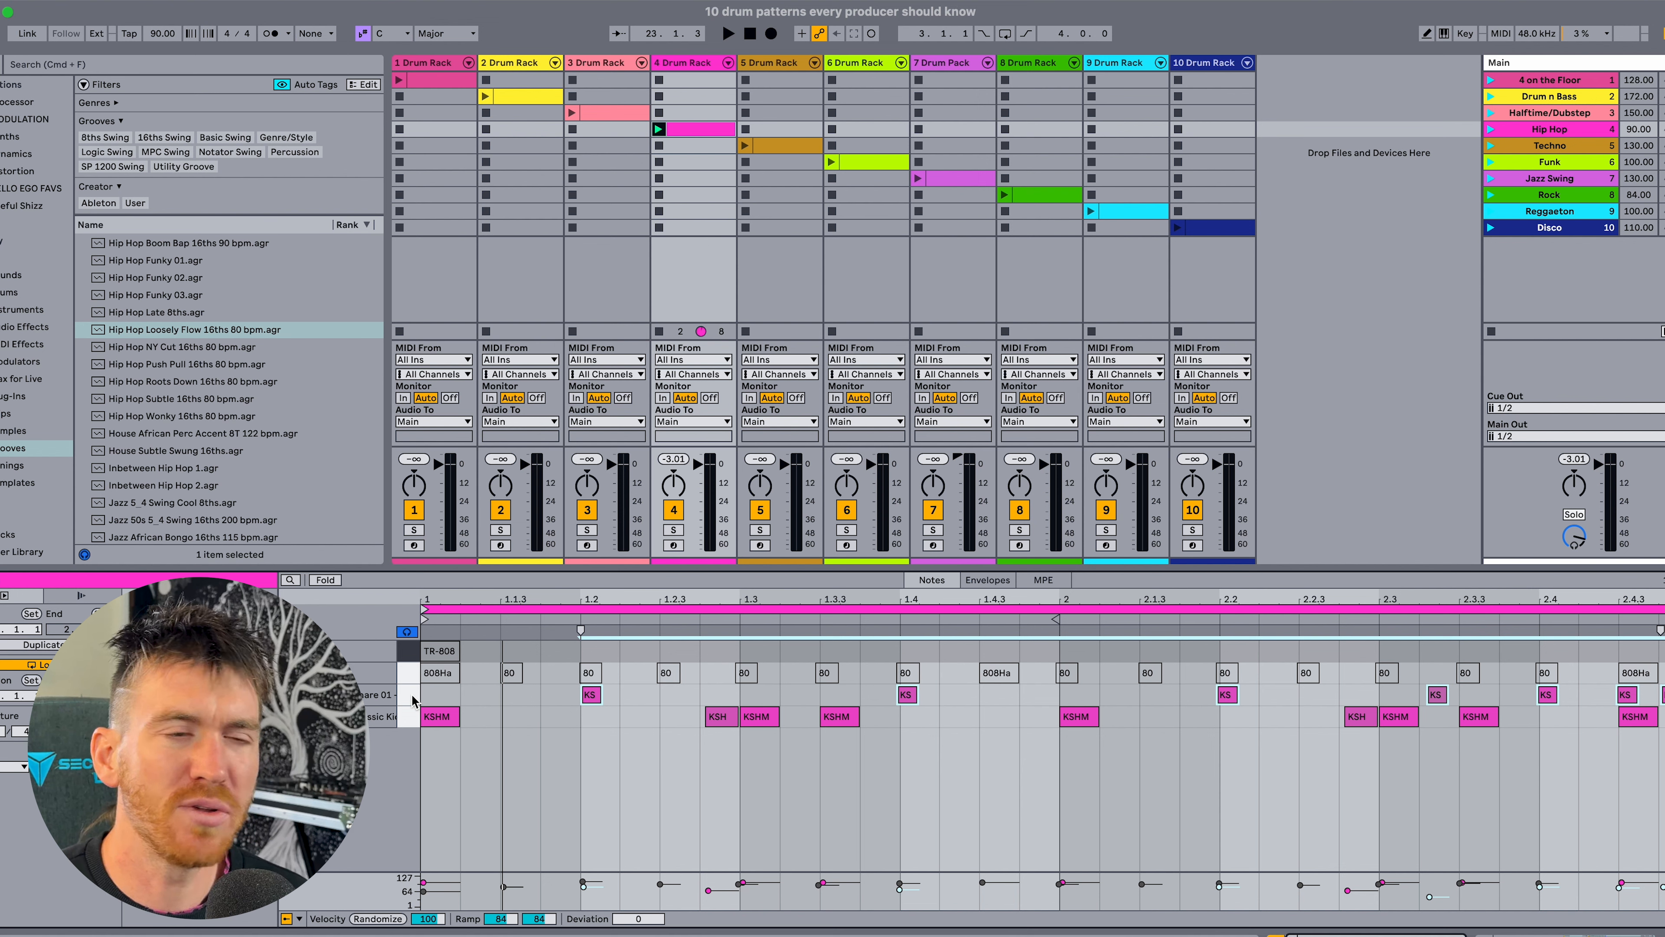
click(413, 700)
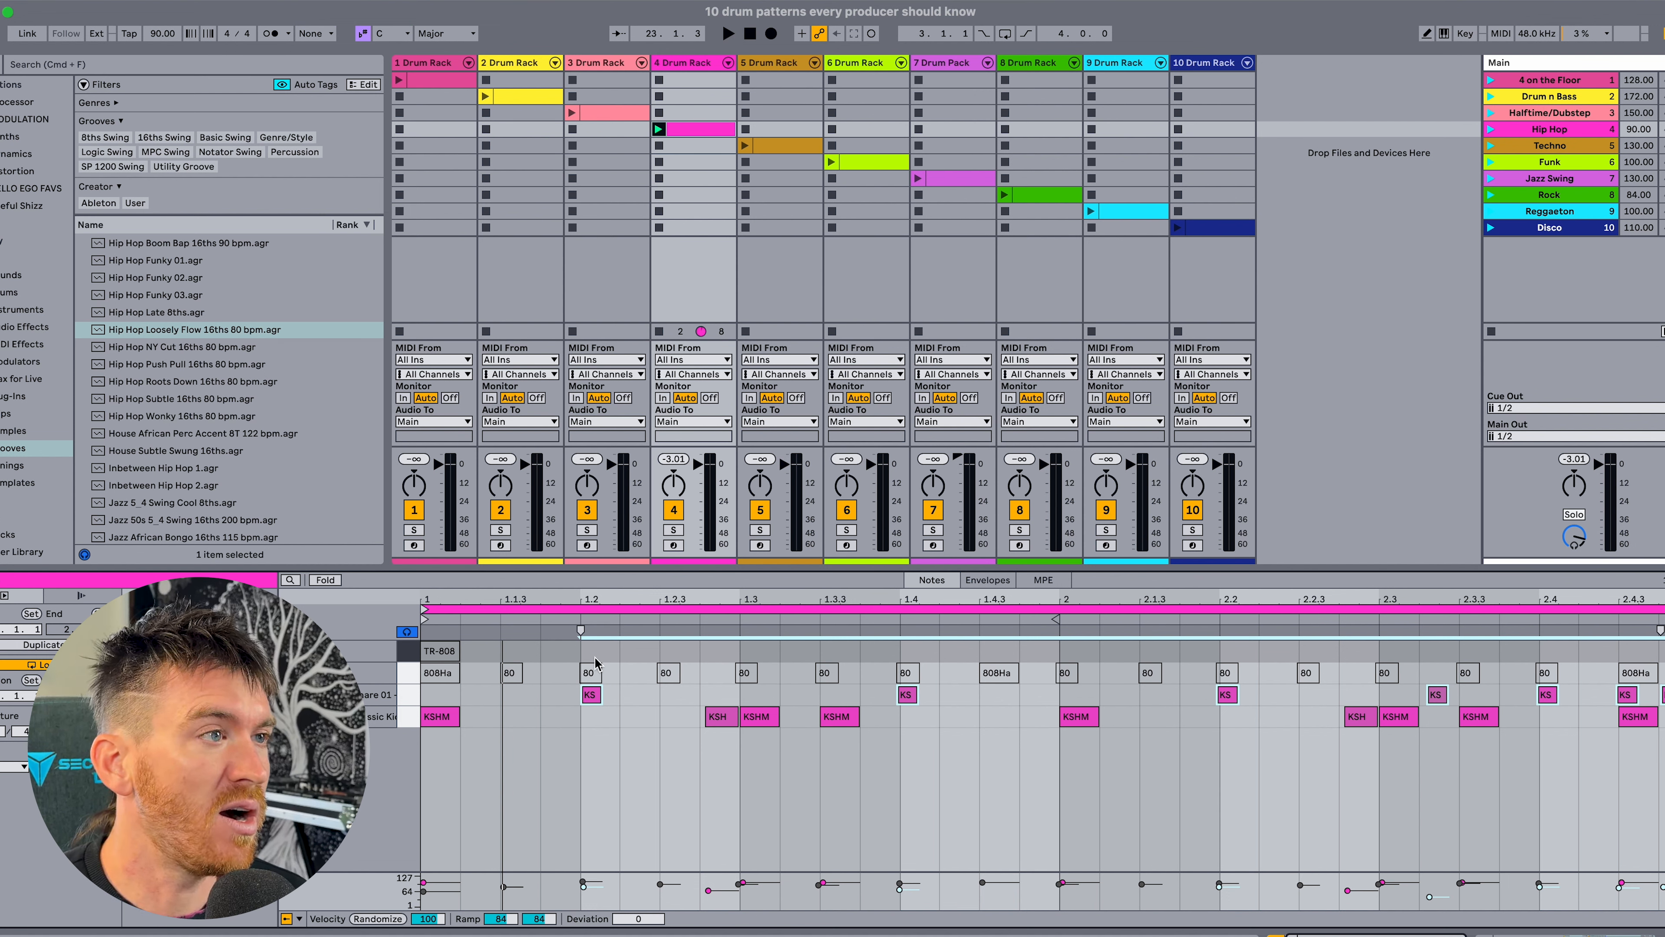
click(592, 693)
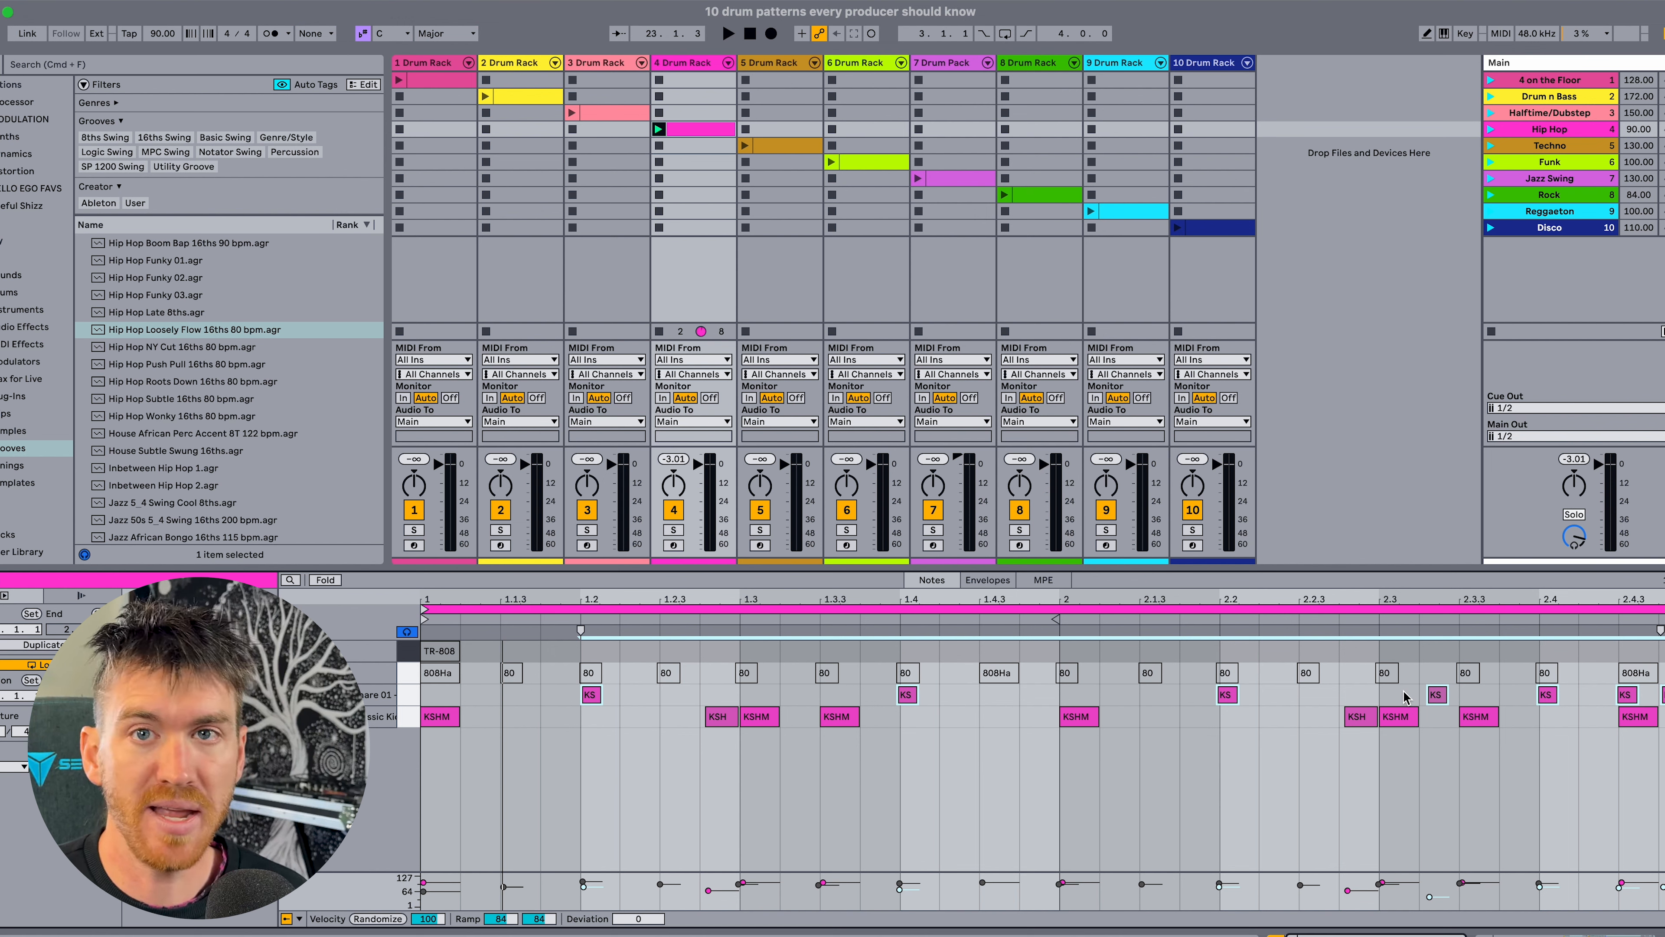
key(space)
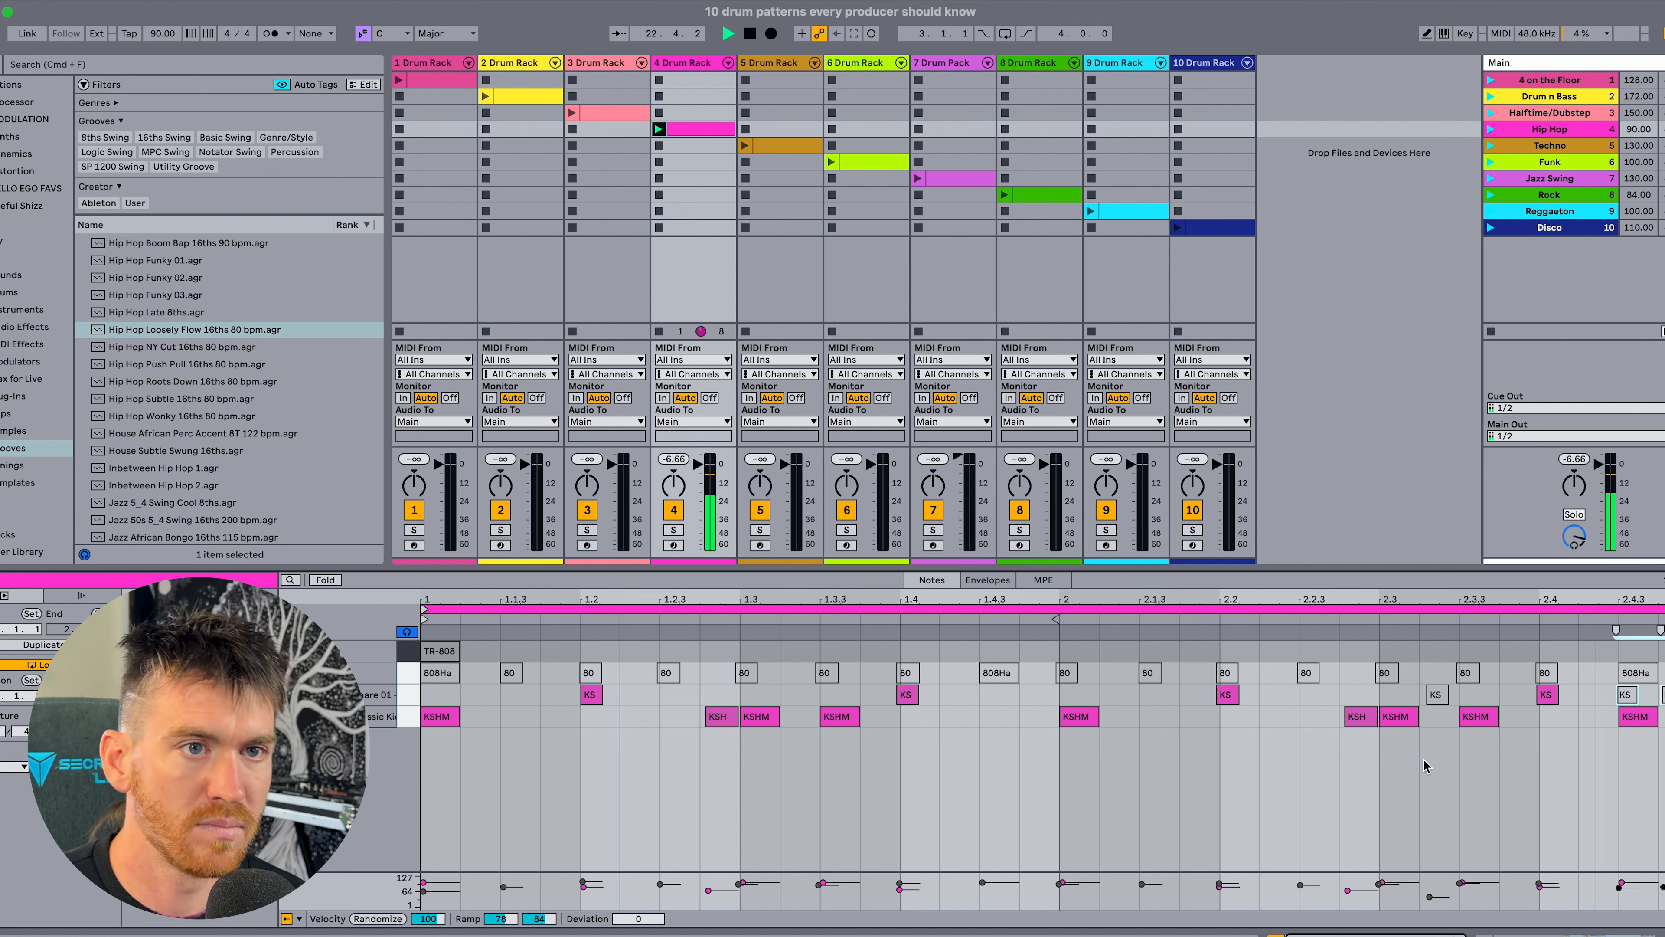
key(space)
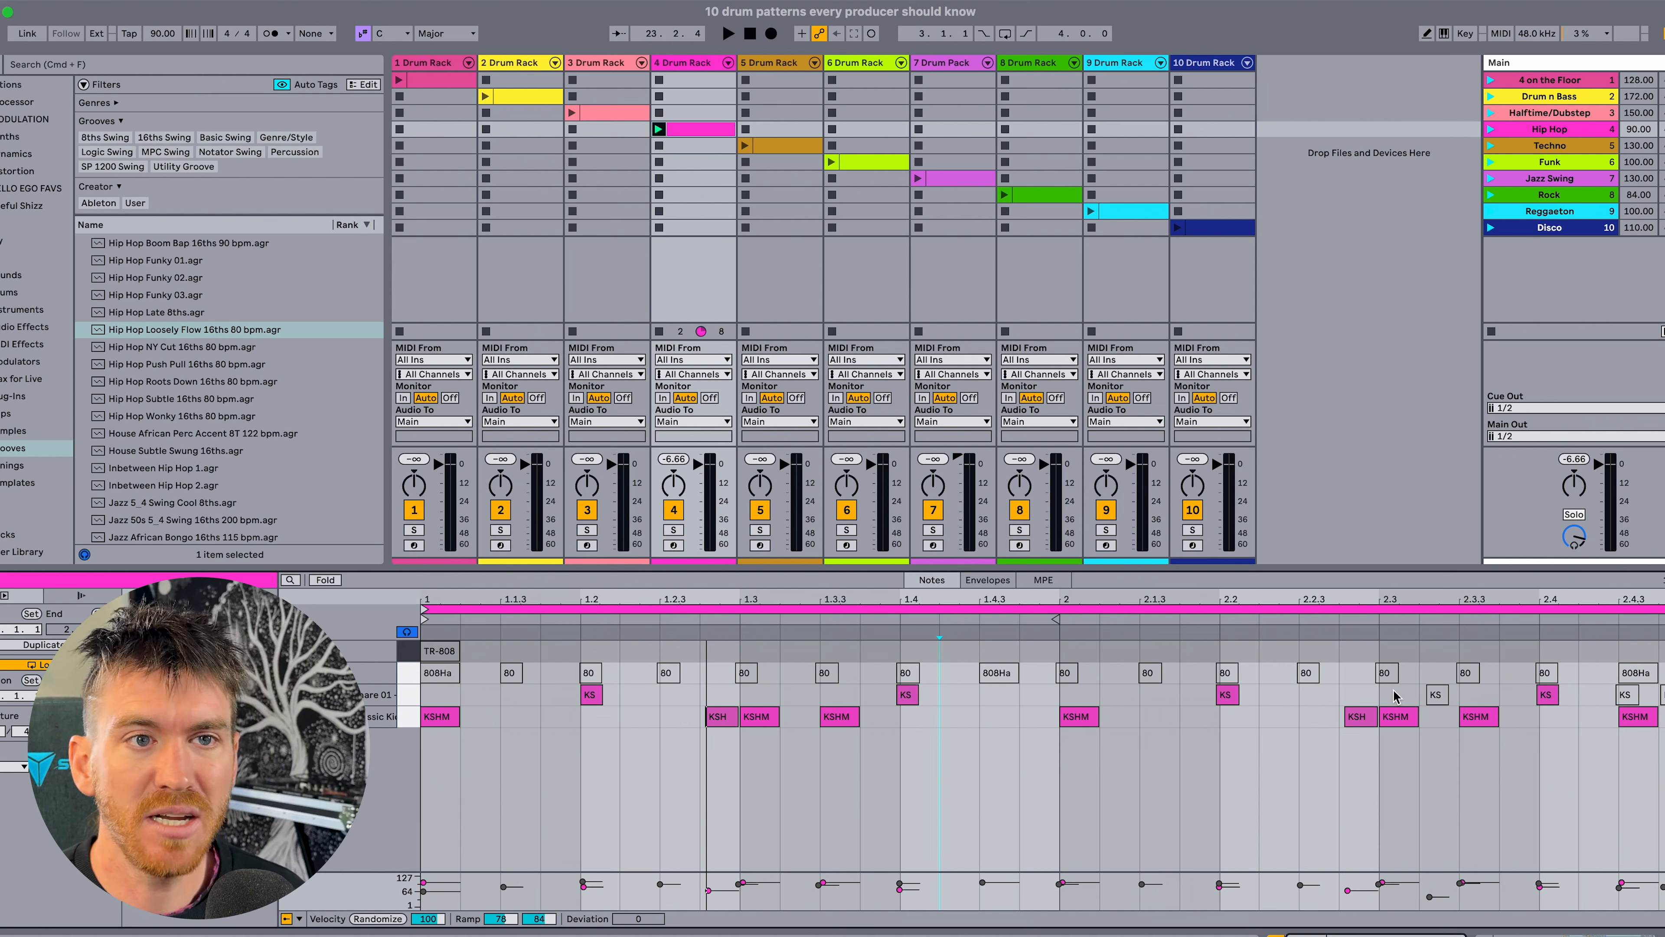
Play the beat with the second bar's ghost snares active, and add a quiet ghost snare near 1.3.2.
key(space)
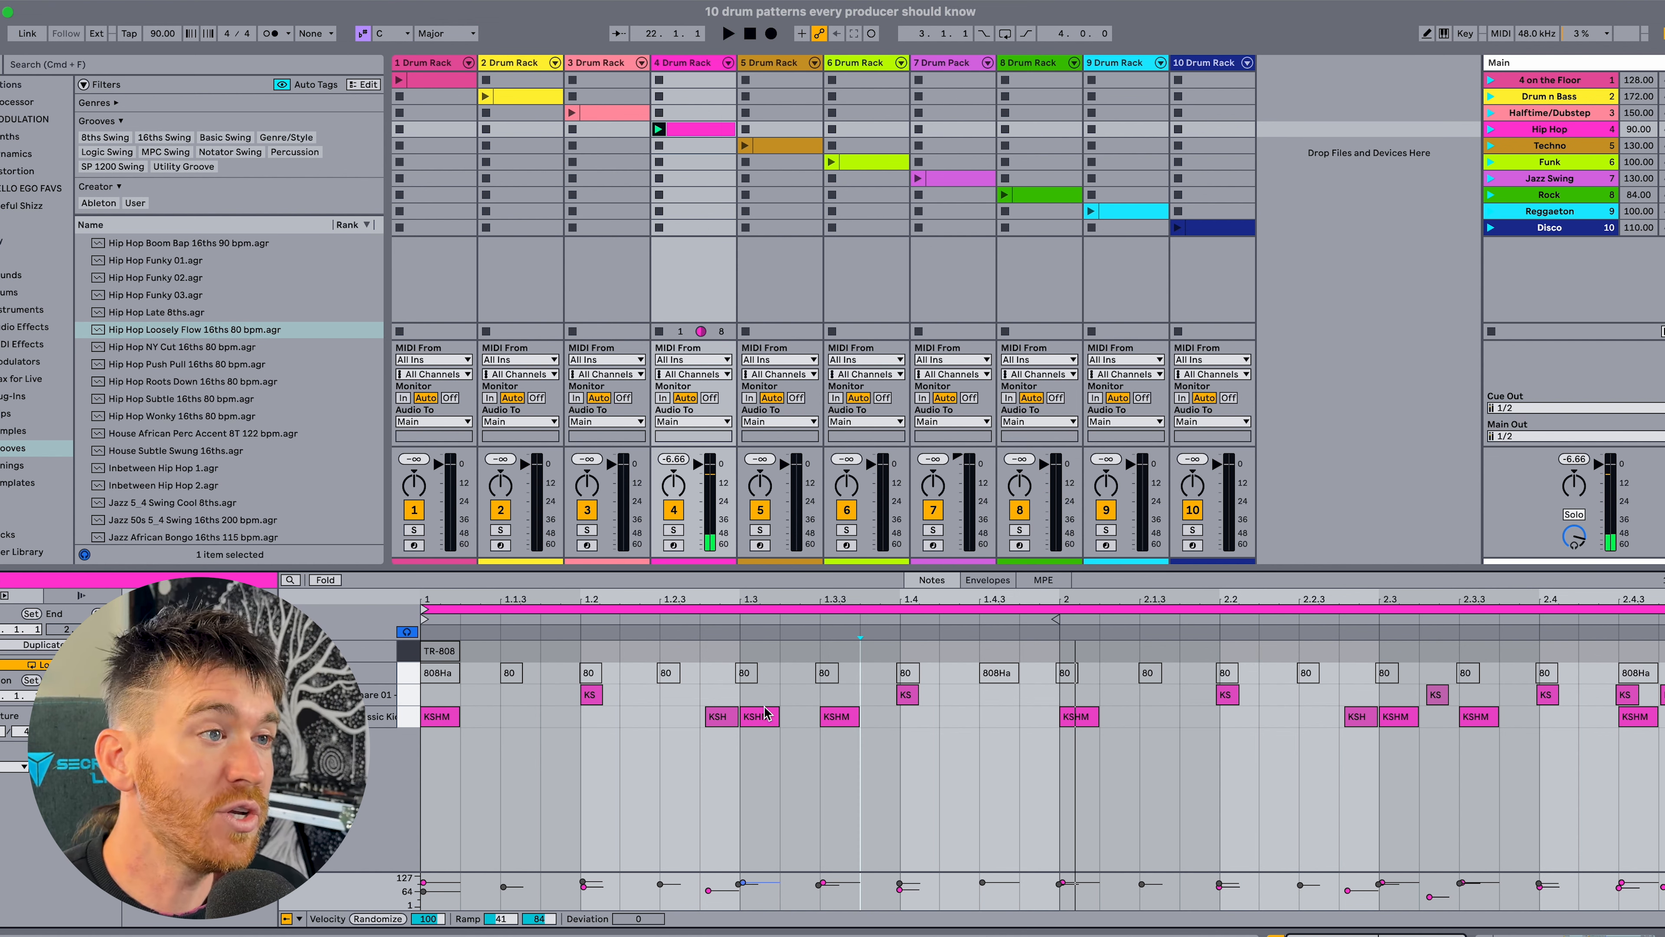
key(space)
click(780, 700)
double_click(782, 699)
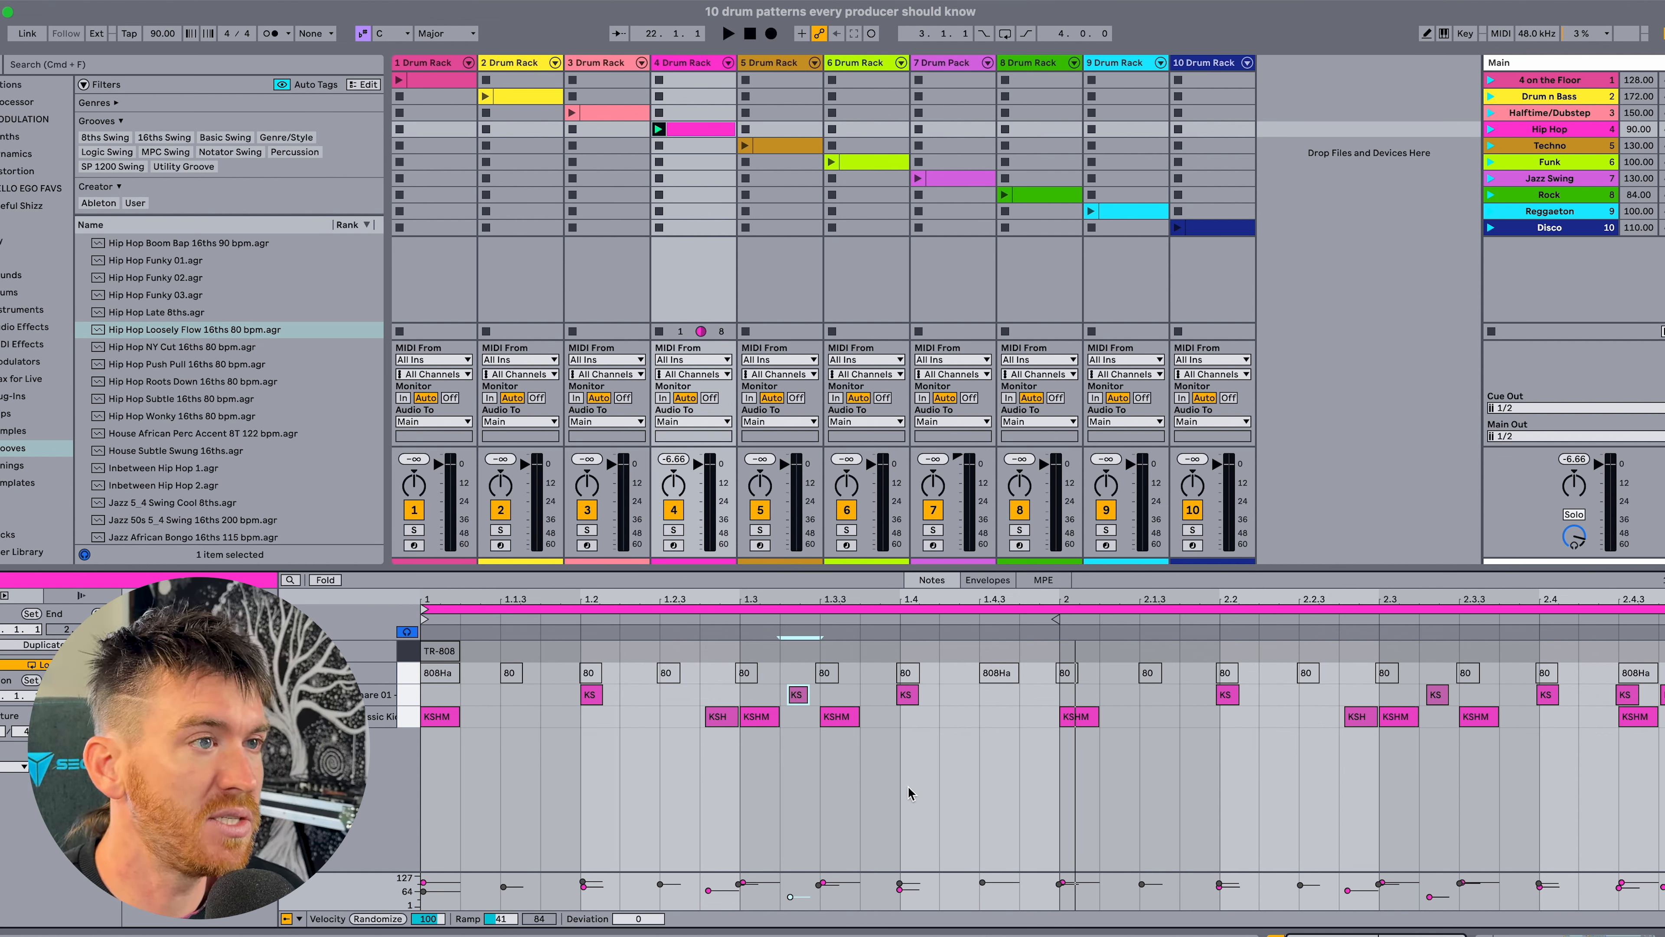
key(space)
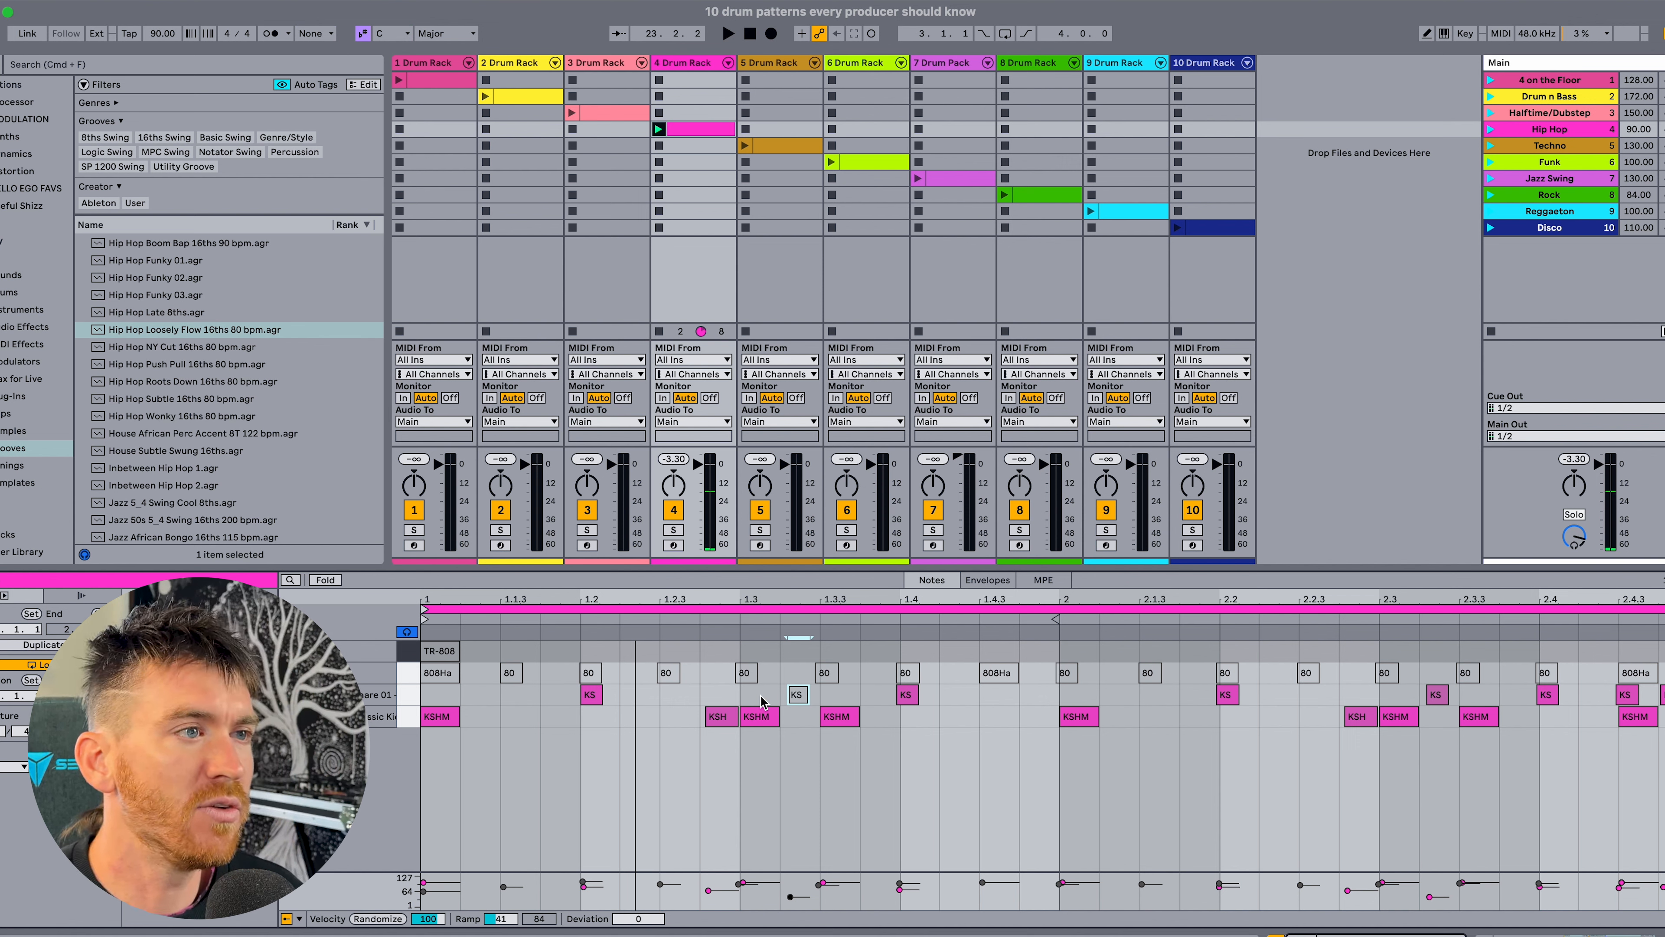
Activate all 808Hat_C notes and examine their timing against the kicks and snares between 1.3 and 2.
click(408, 669)
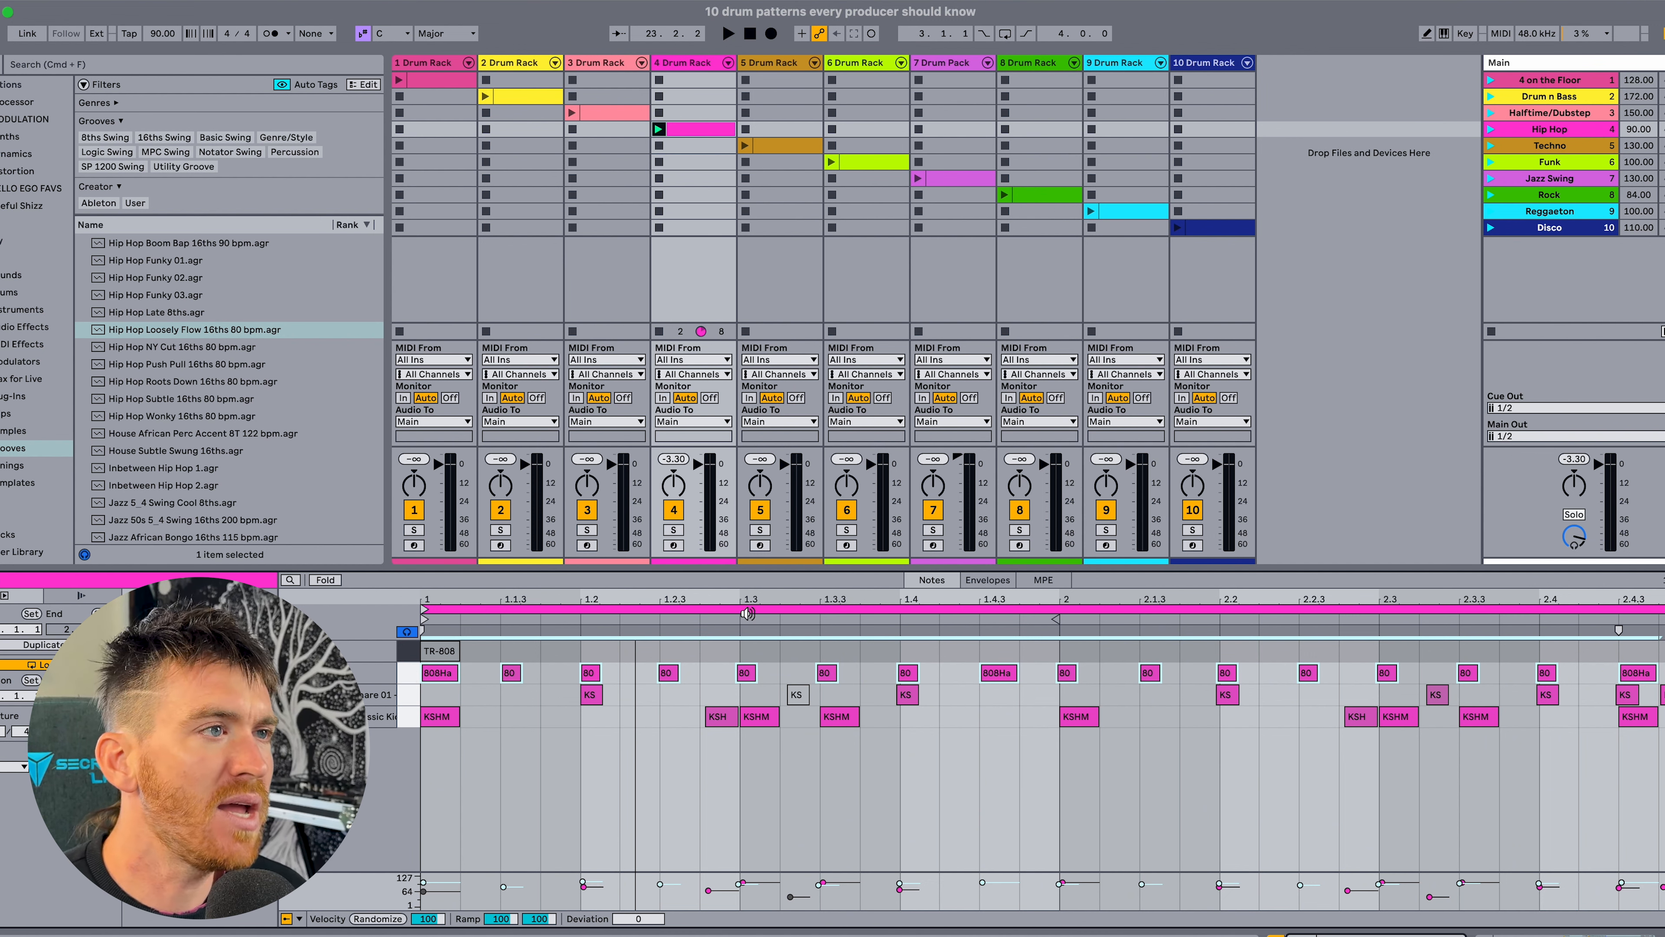
drag(742, 599, 723, 623)
click(739, 651)
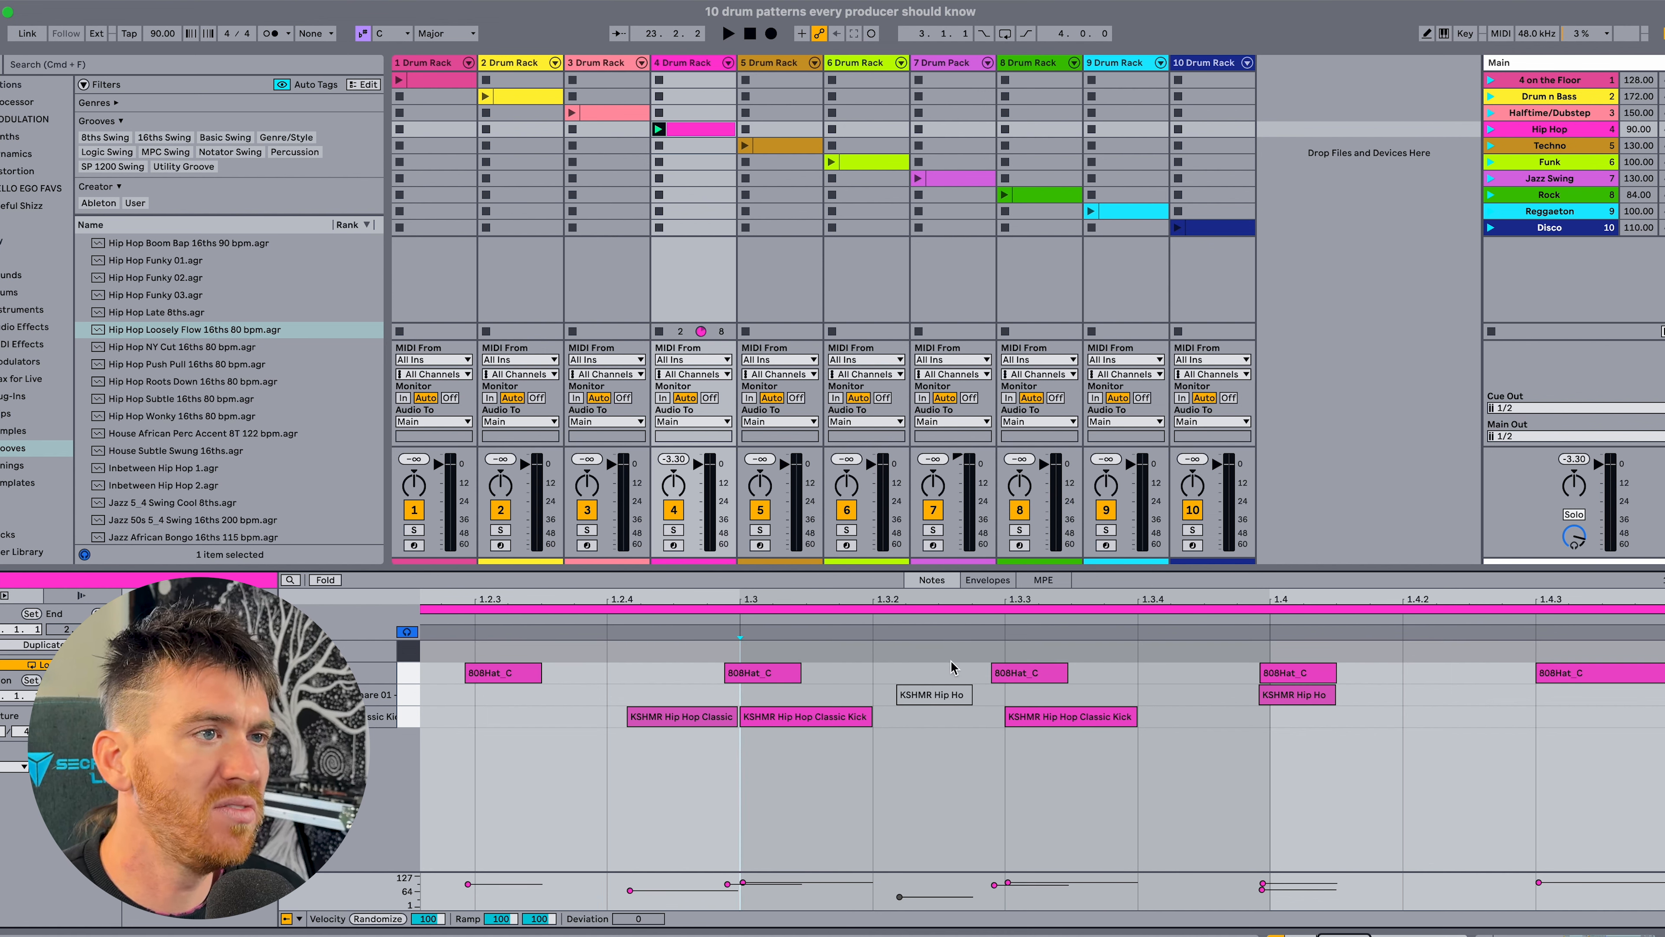
scroll(1048, 672, right, 4)
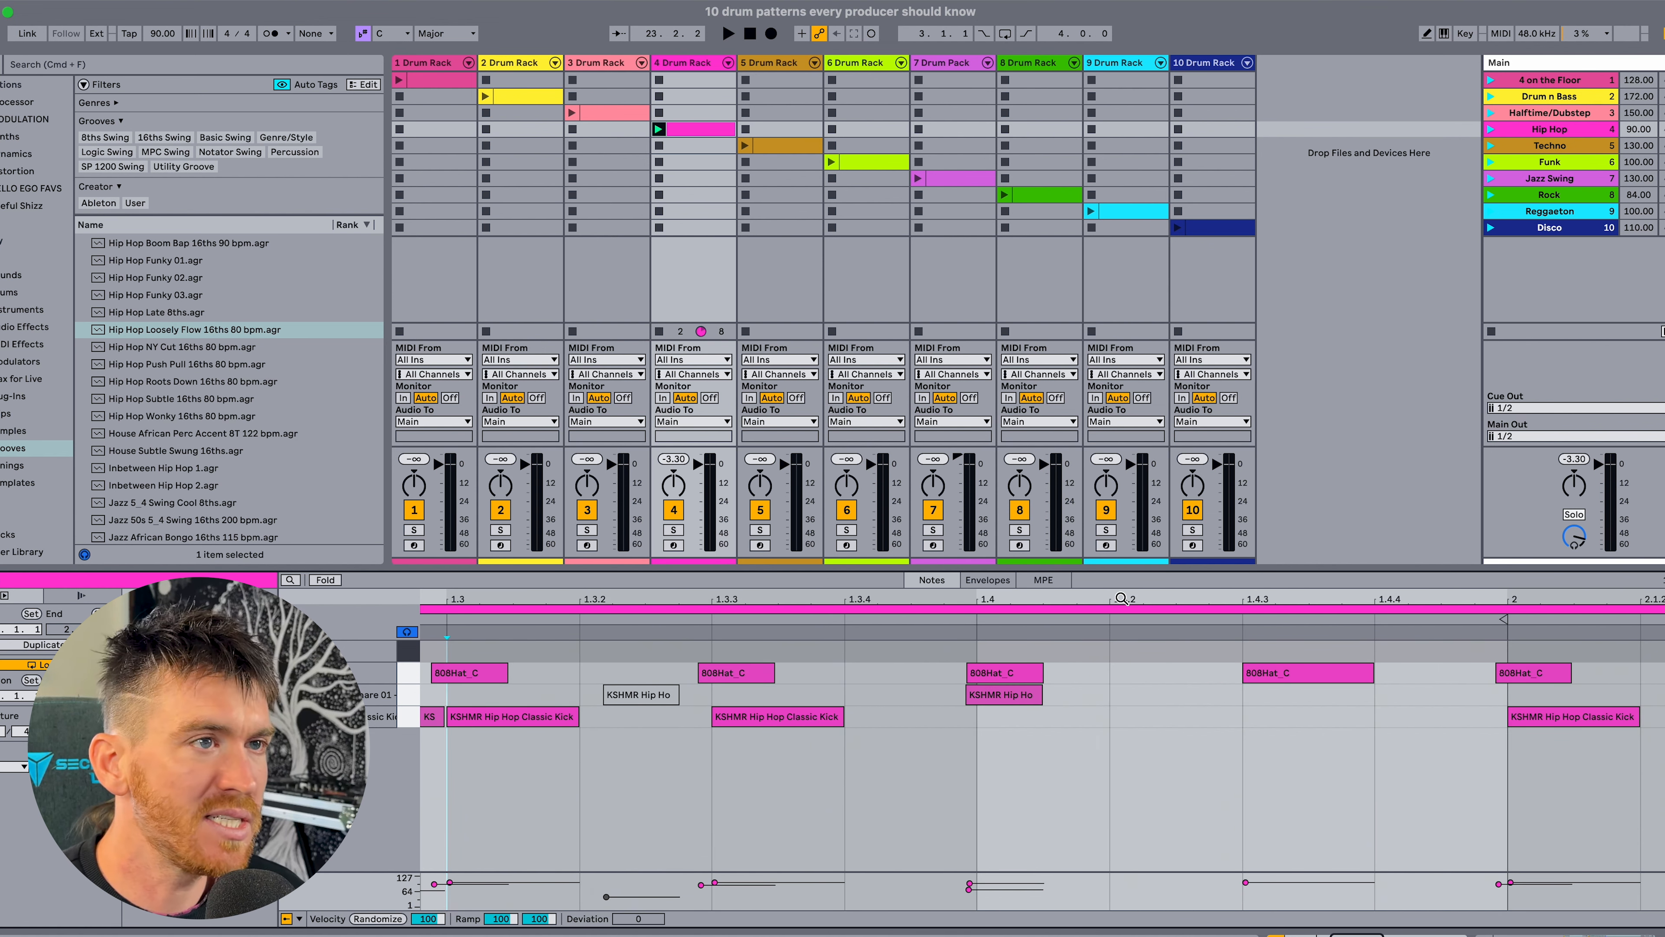
drag(1122, 598, 944, 599)
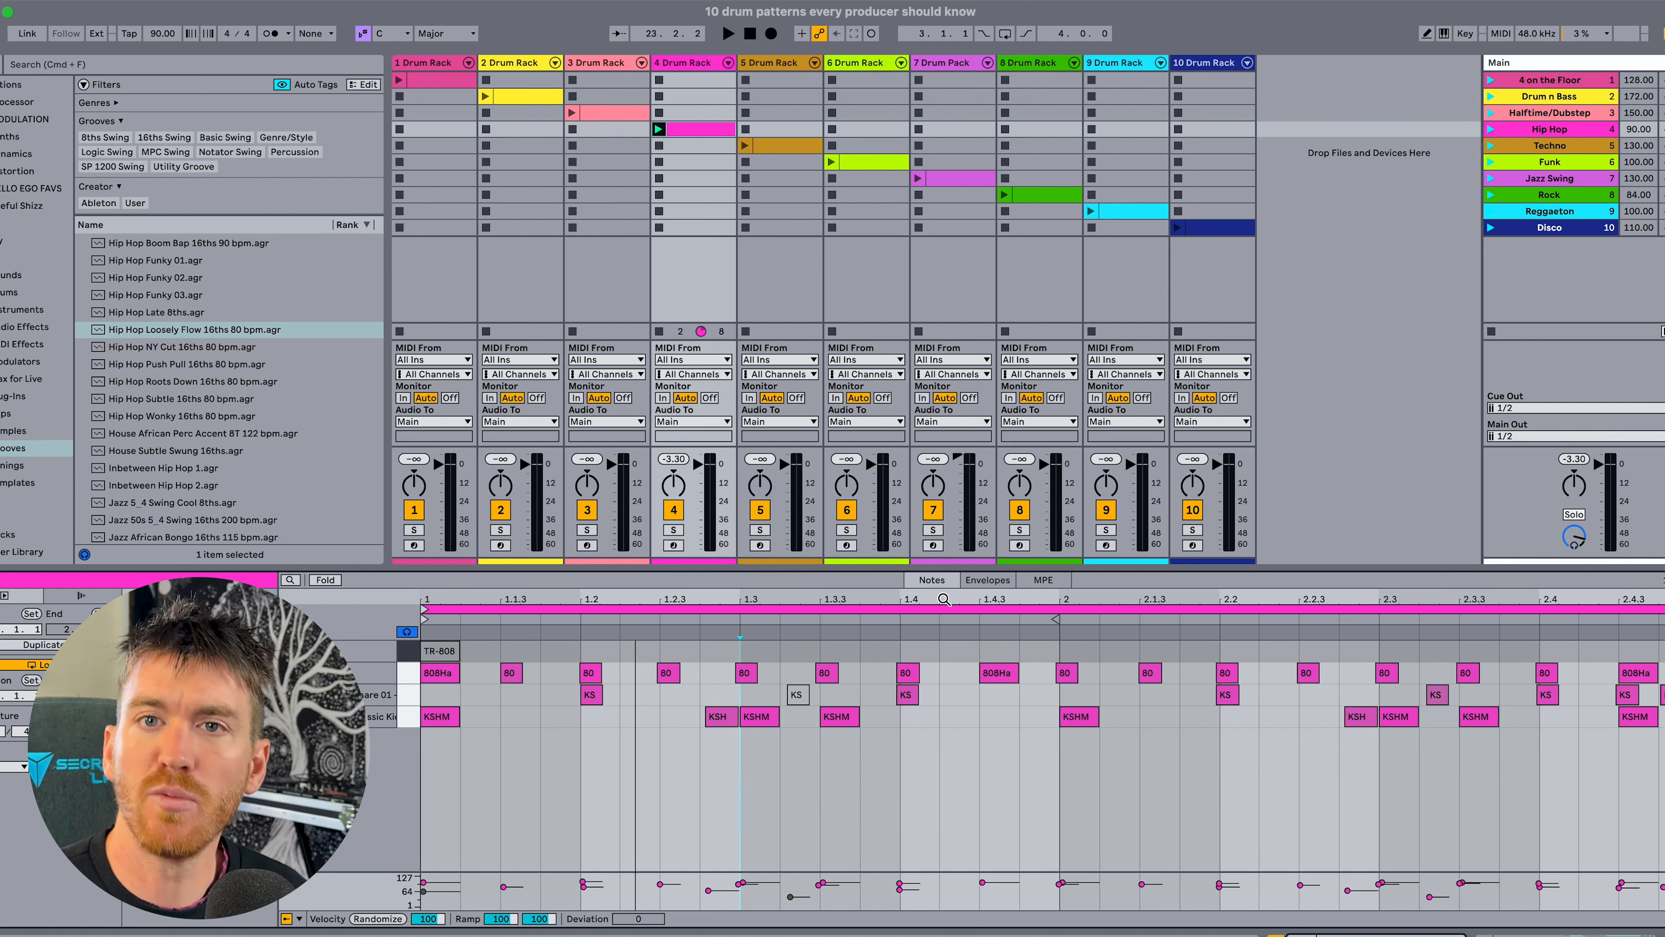
Play the pattern with the hats, and replay it with the TR-808 Crash note activated at the start.
key(space)
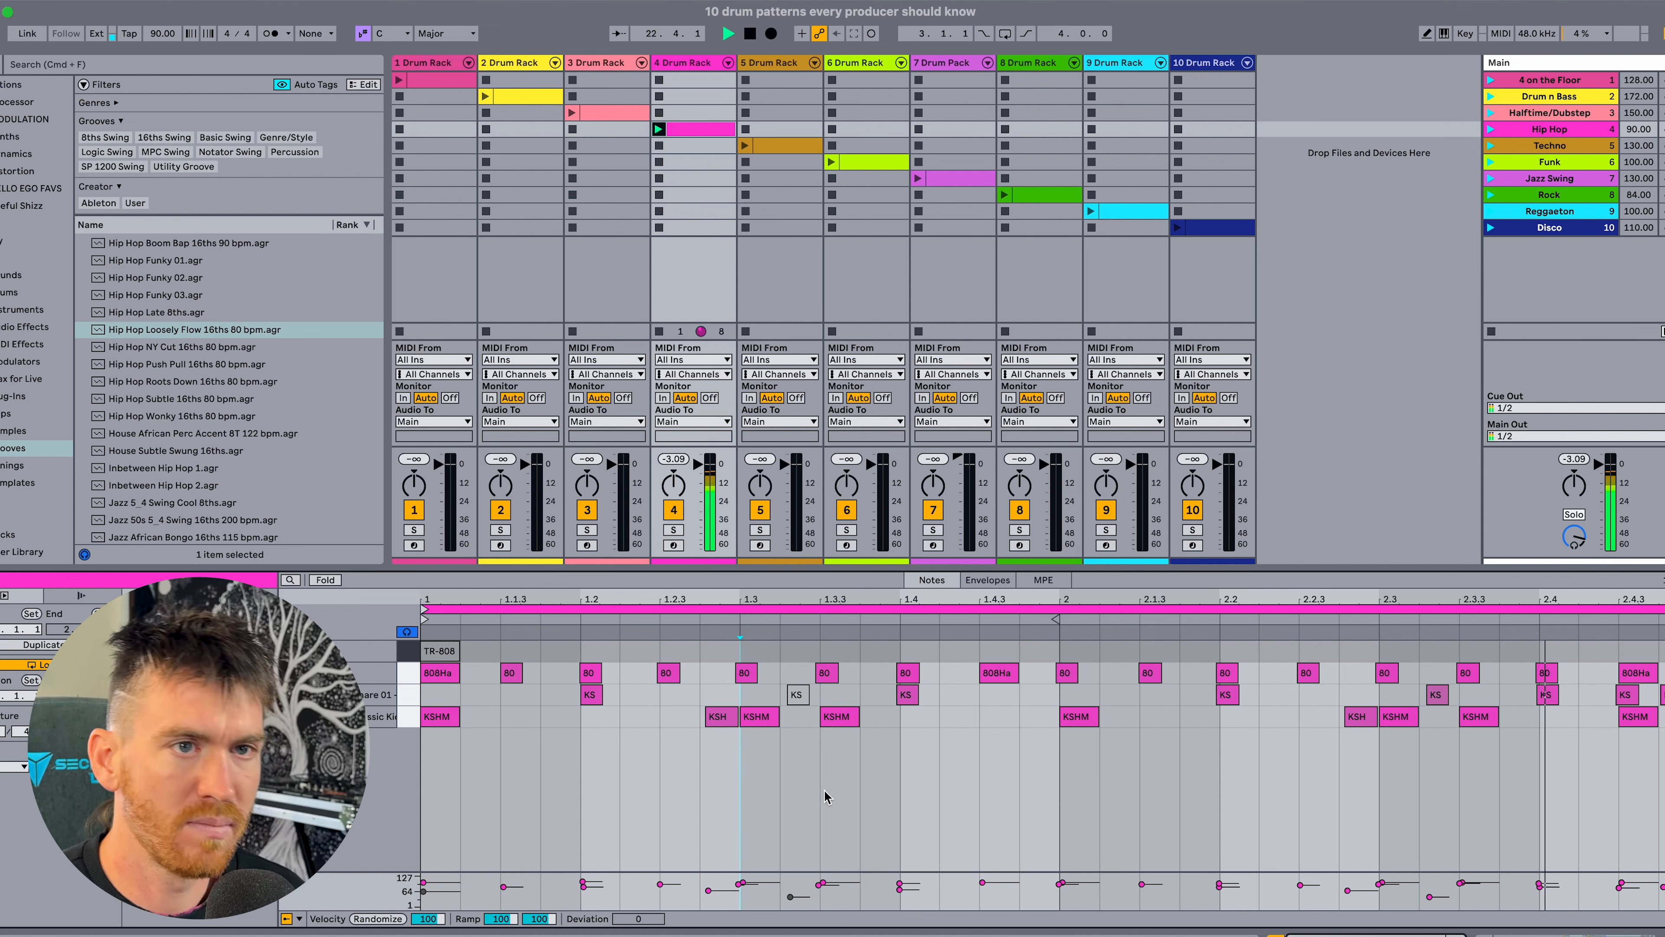
key(space)
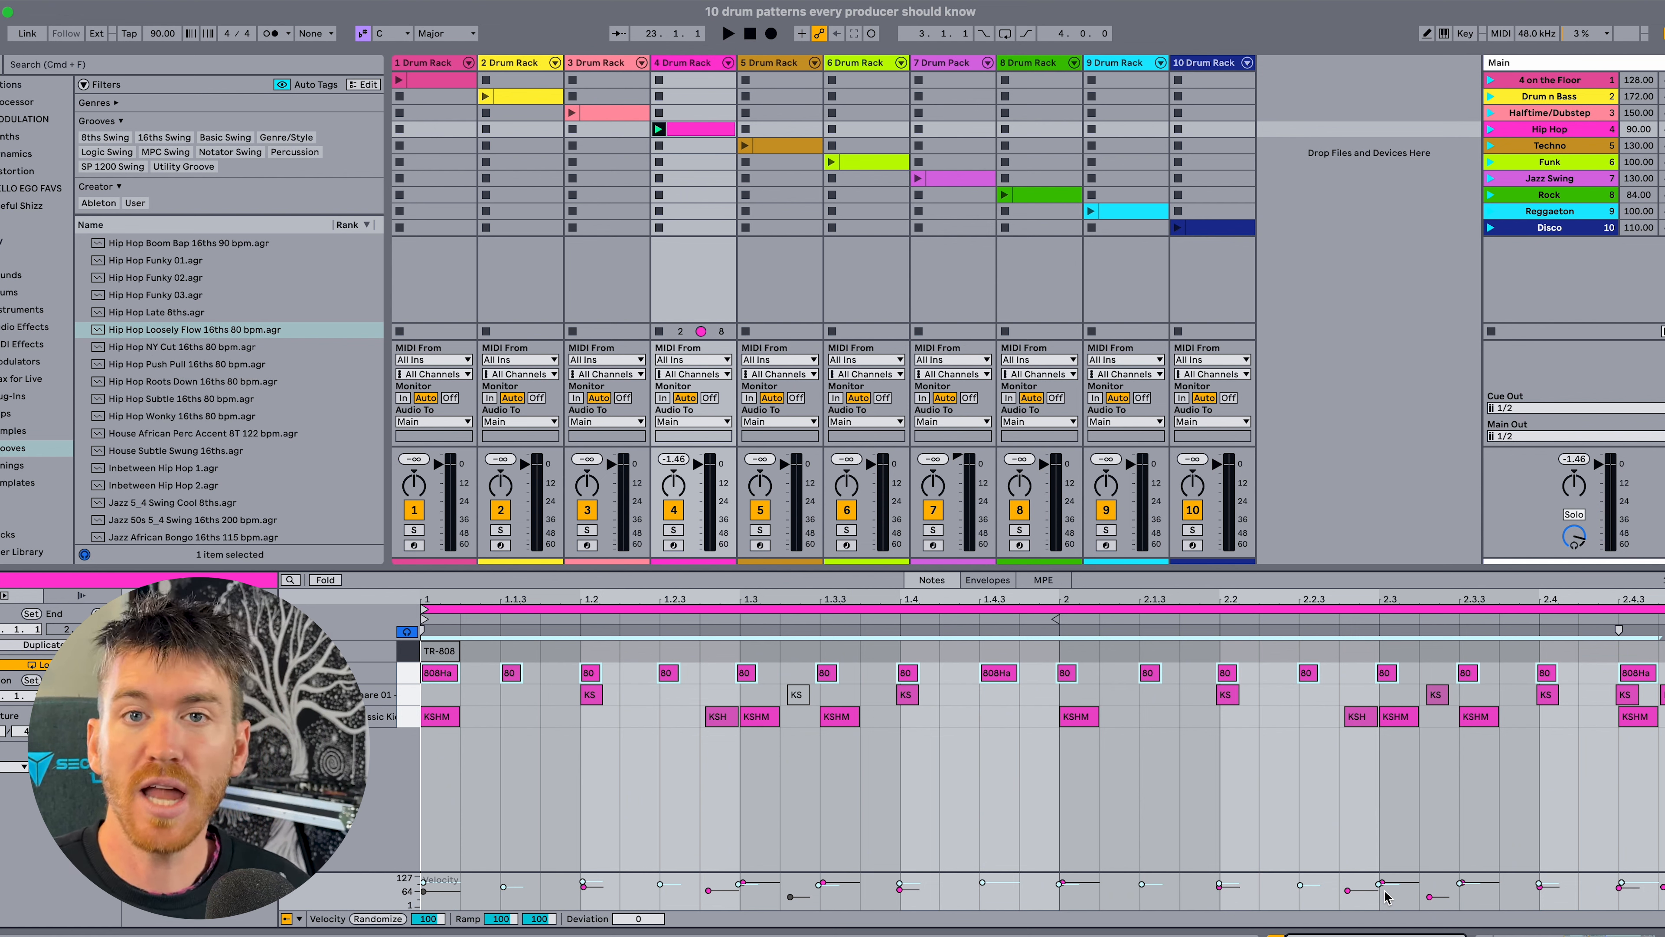
click(414, 649)
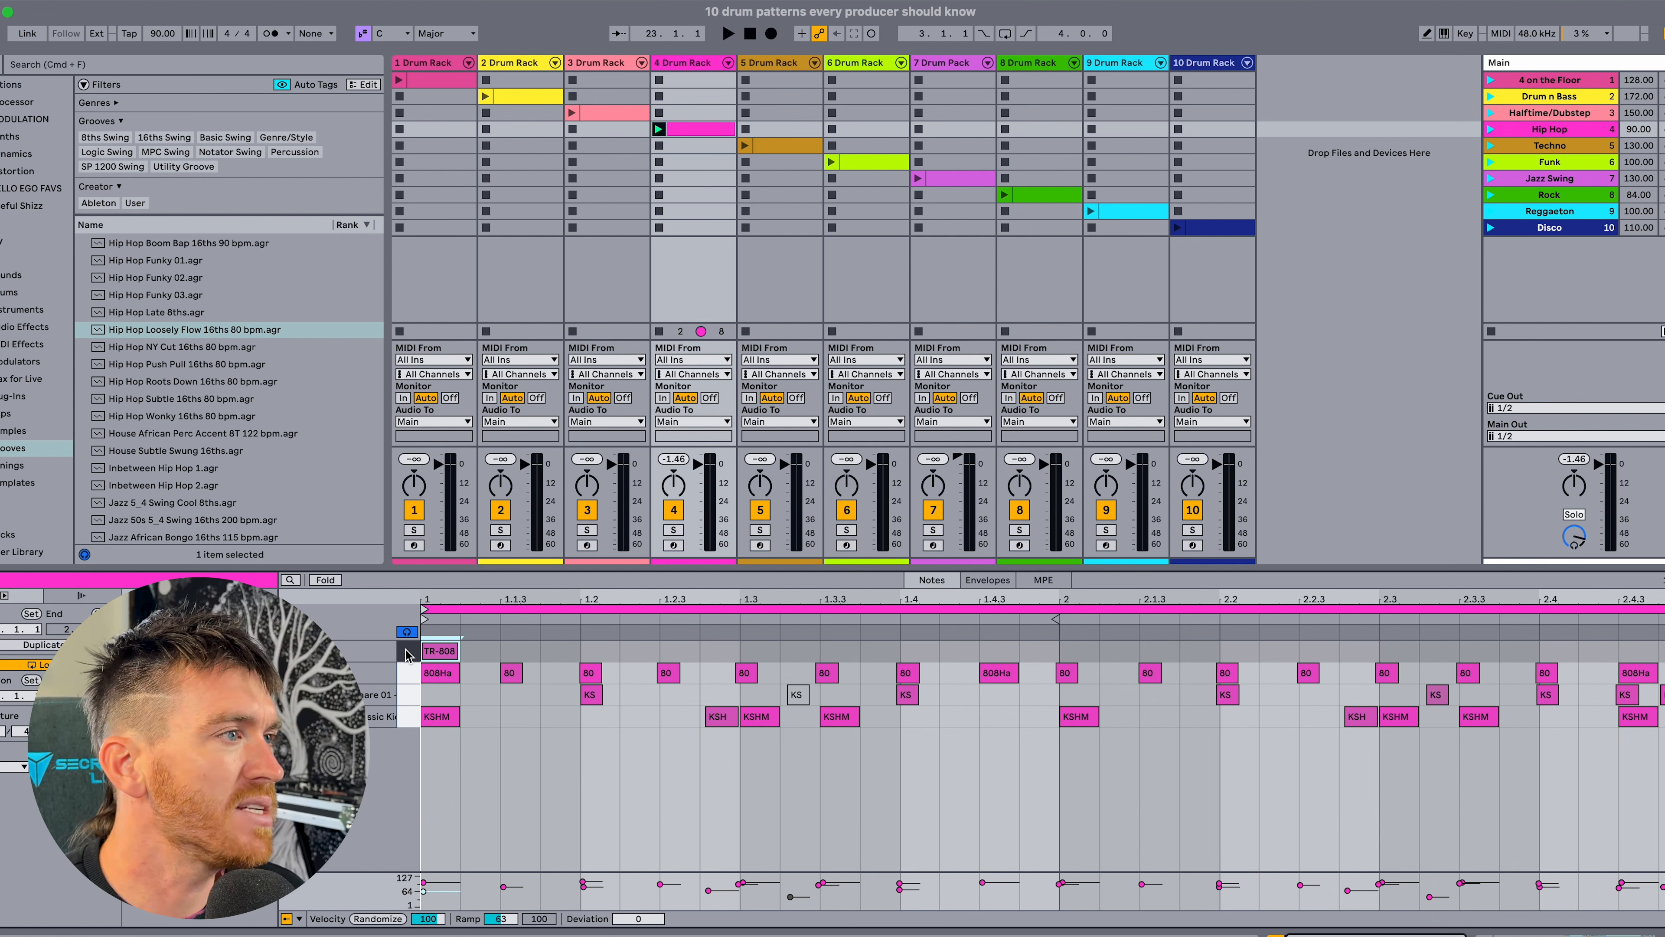
click(406, 654)
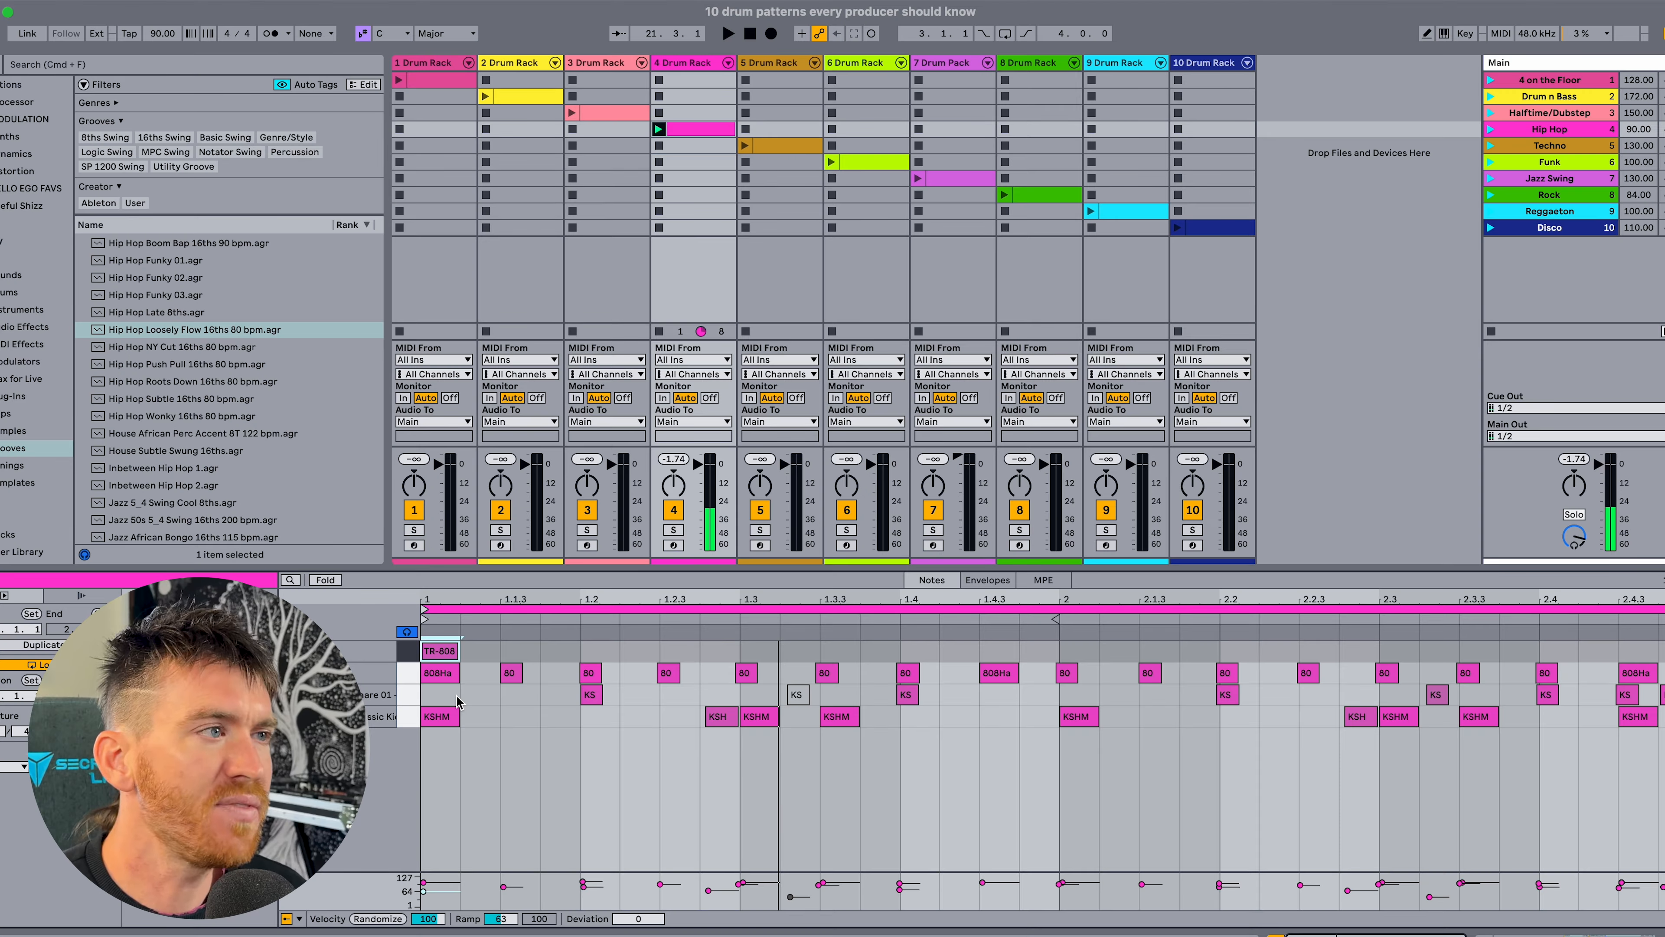
key(space)
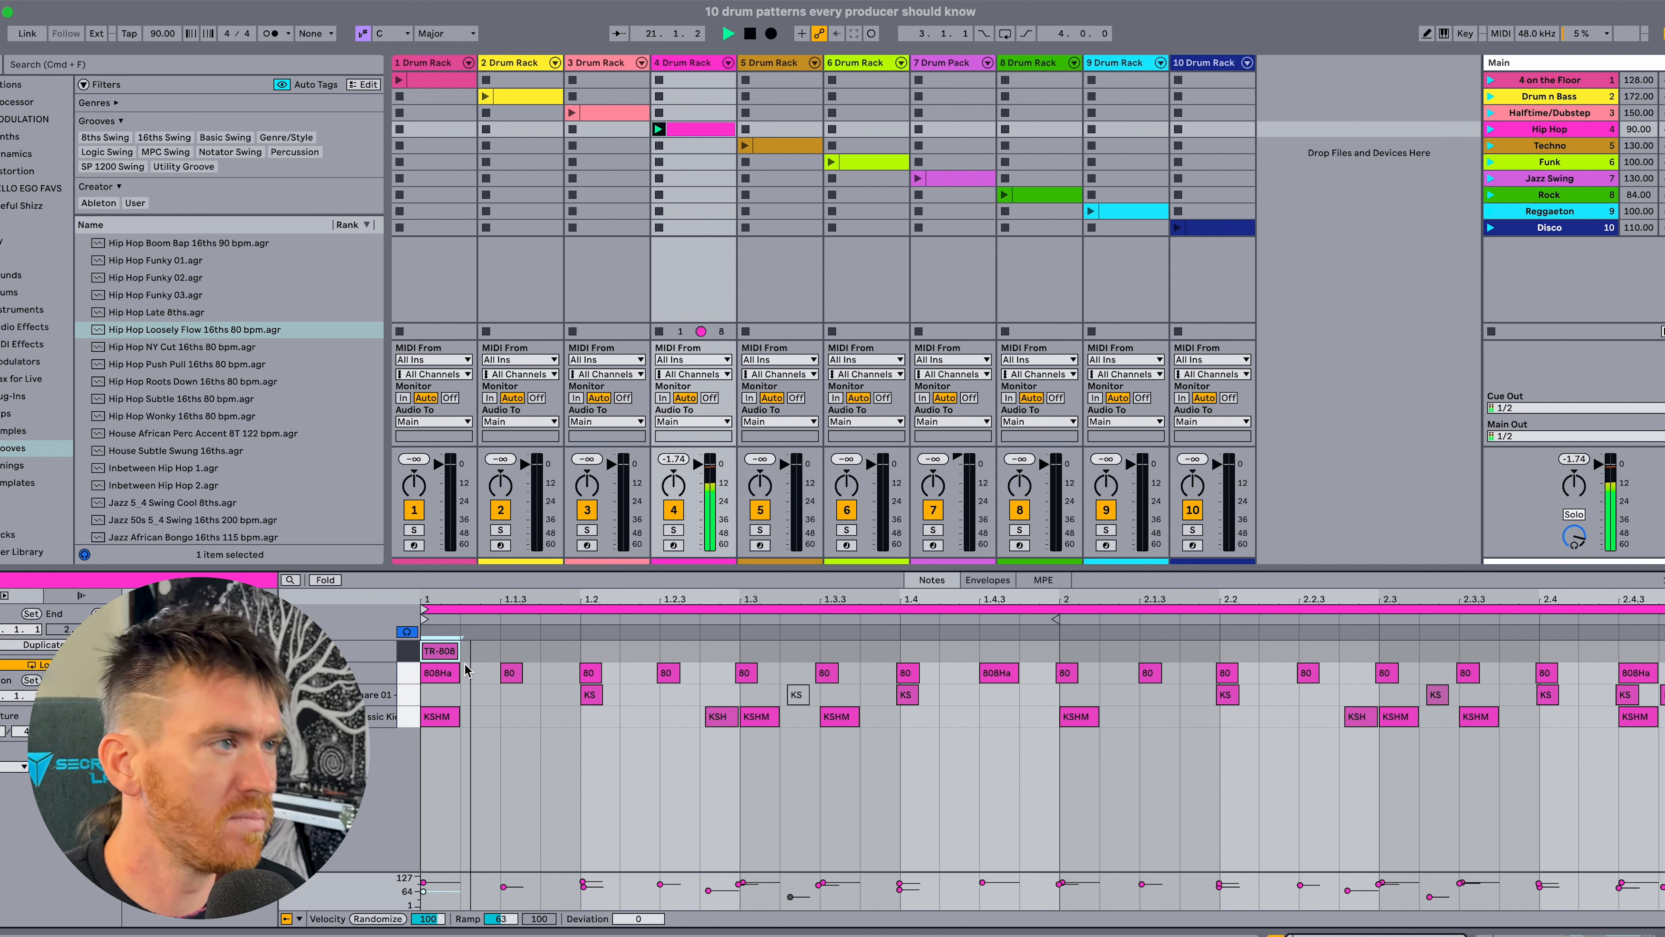
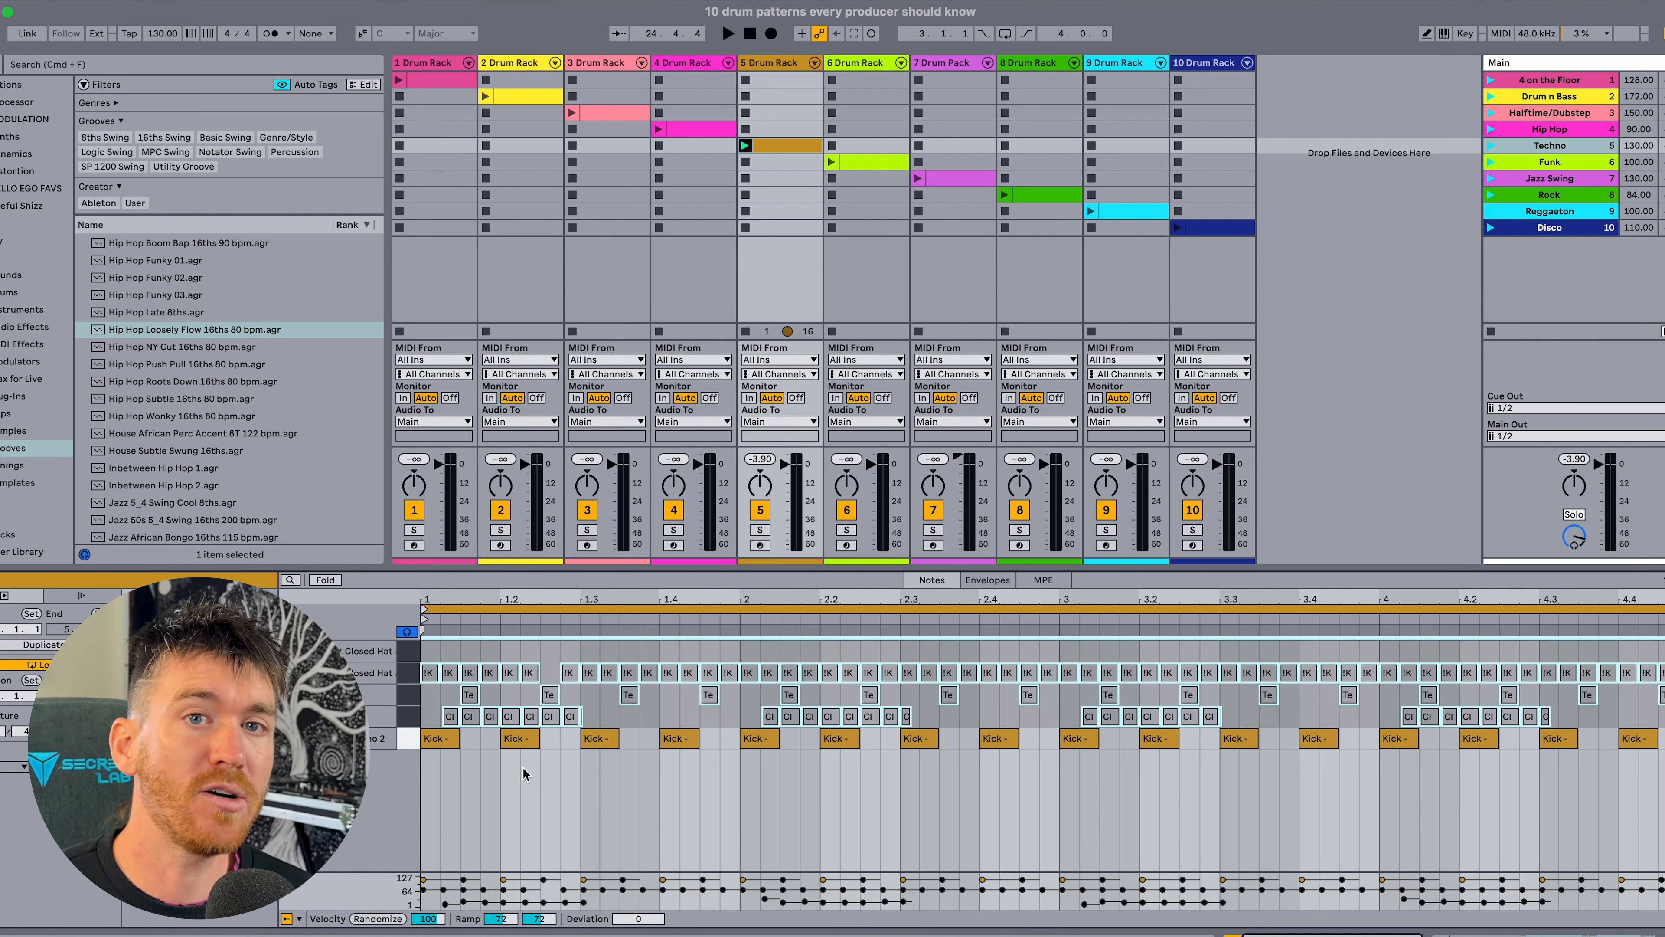
Audition the Kick - Modern Techno 2 sample, and play the techno kicks with all Techno Hat notes activated.
key(shift+Tab)
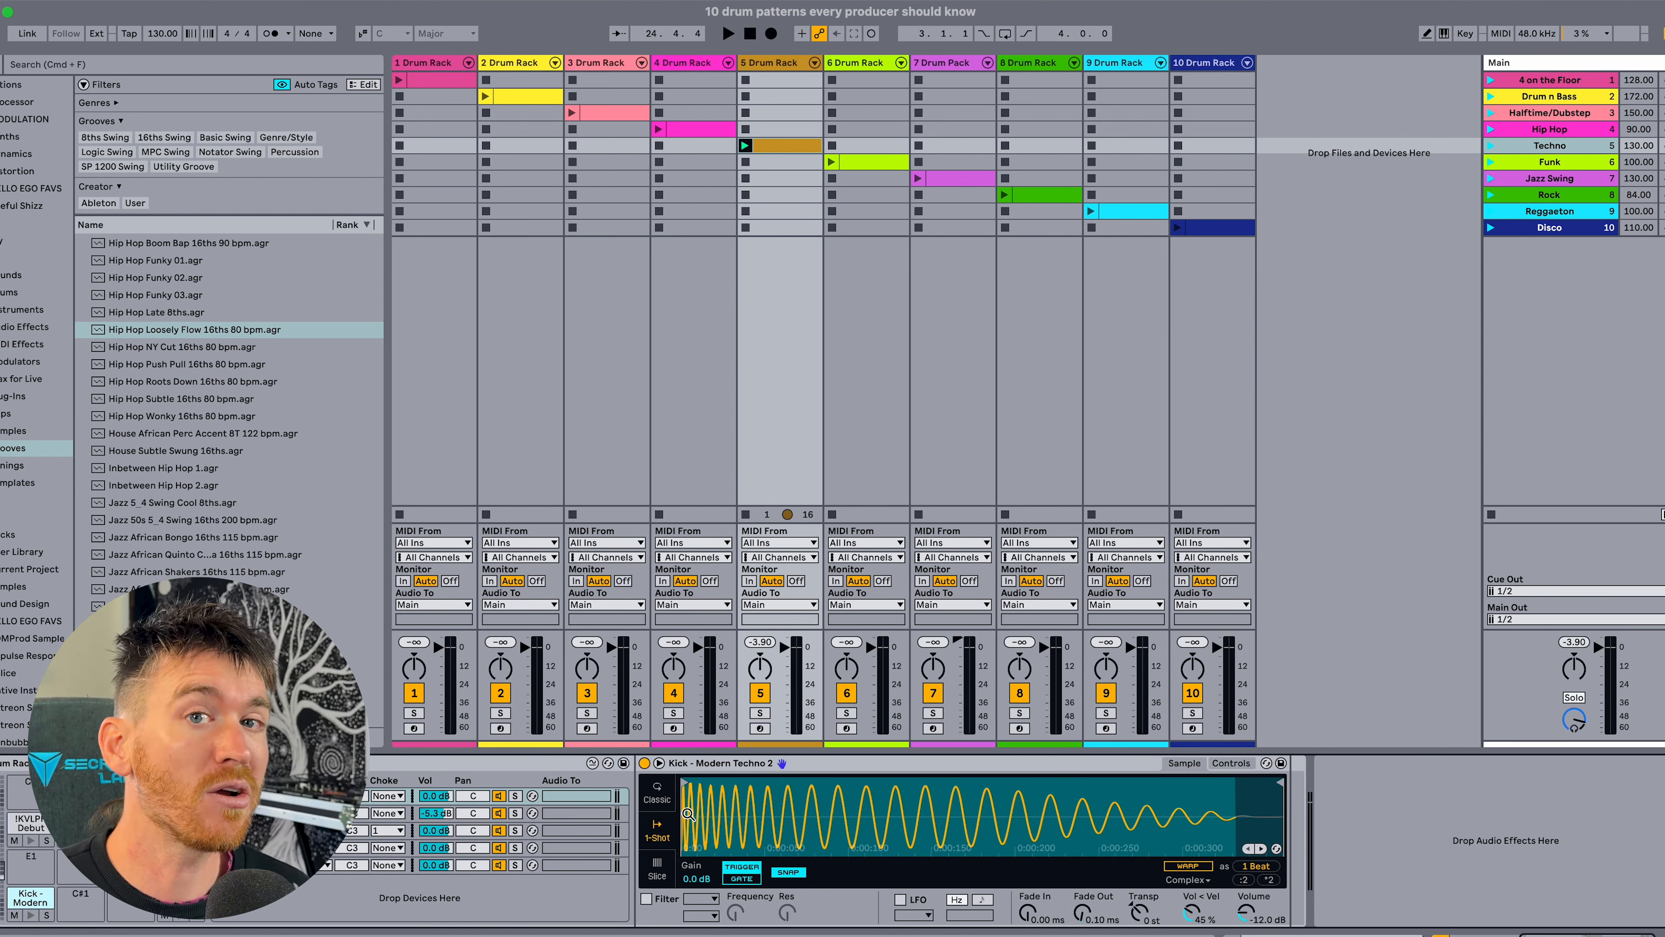
click(31, 915)
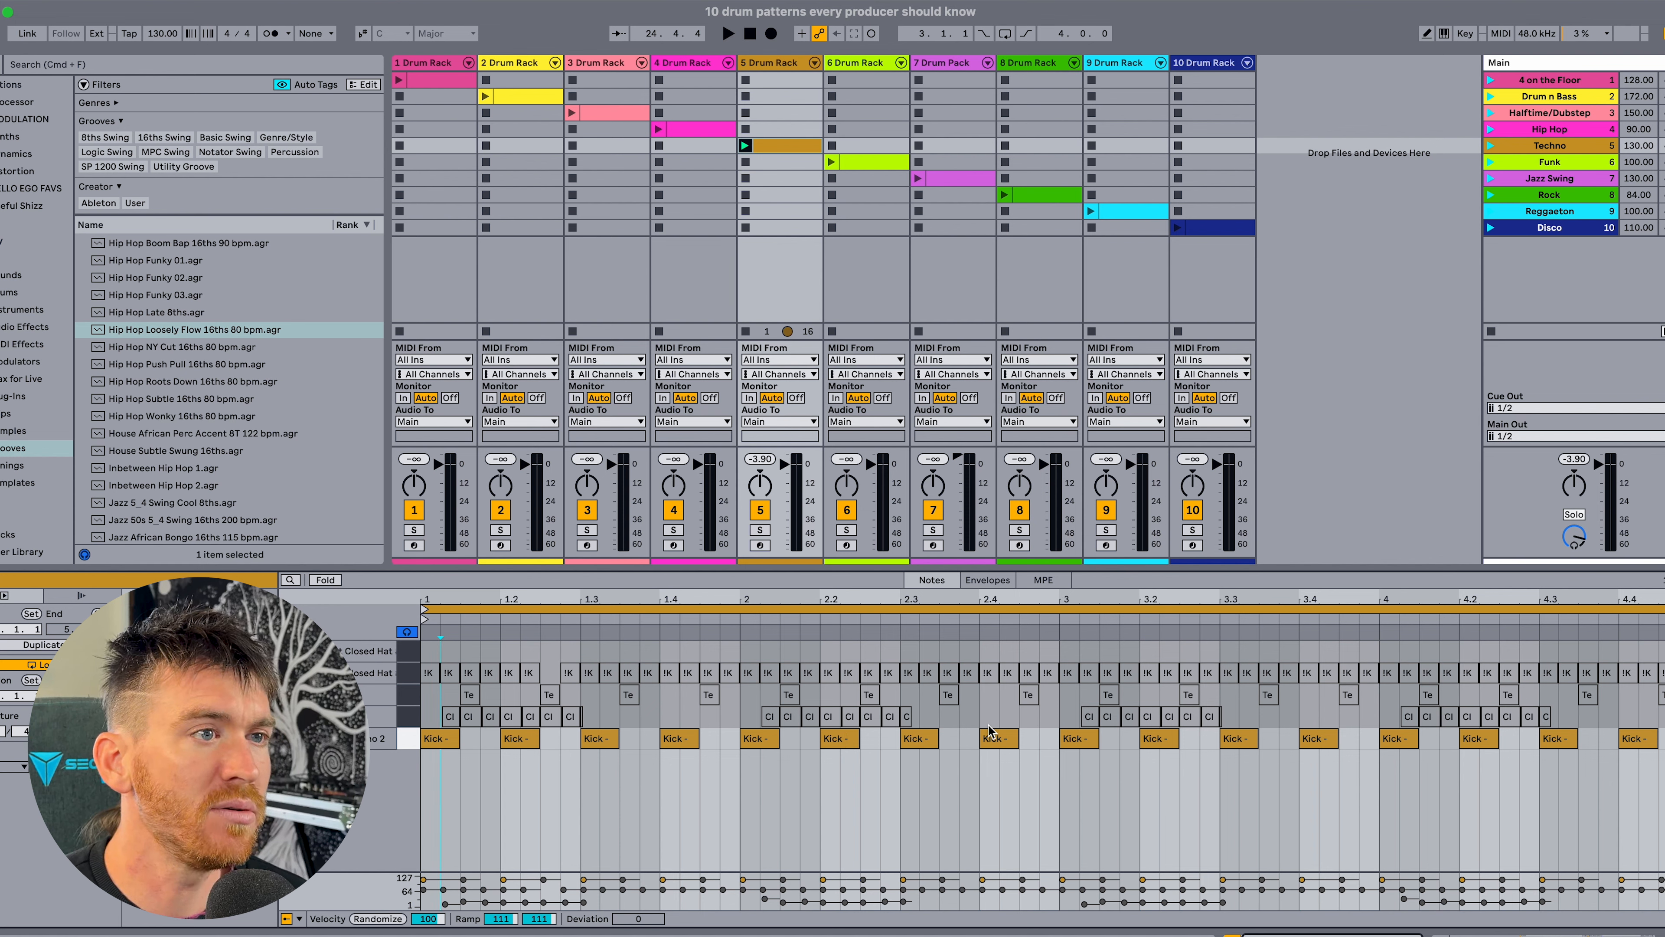
click(408, 696)
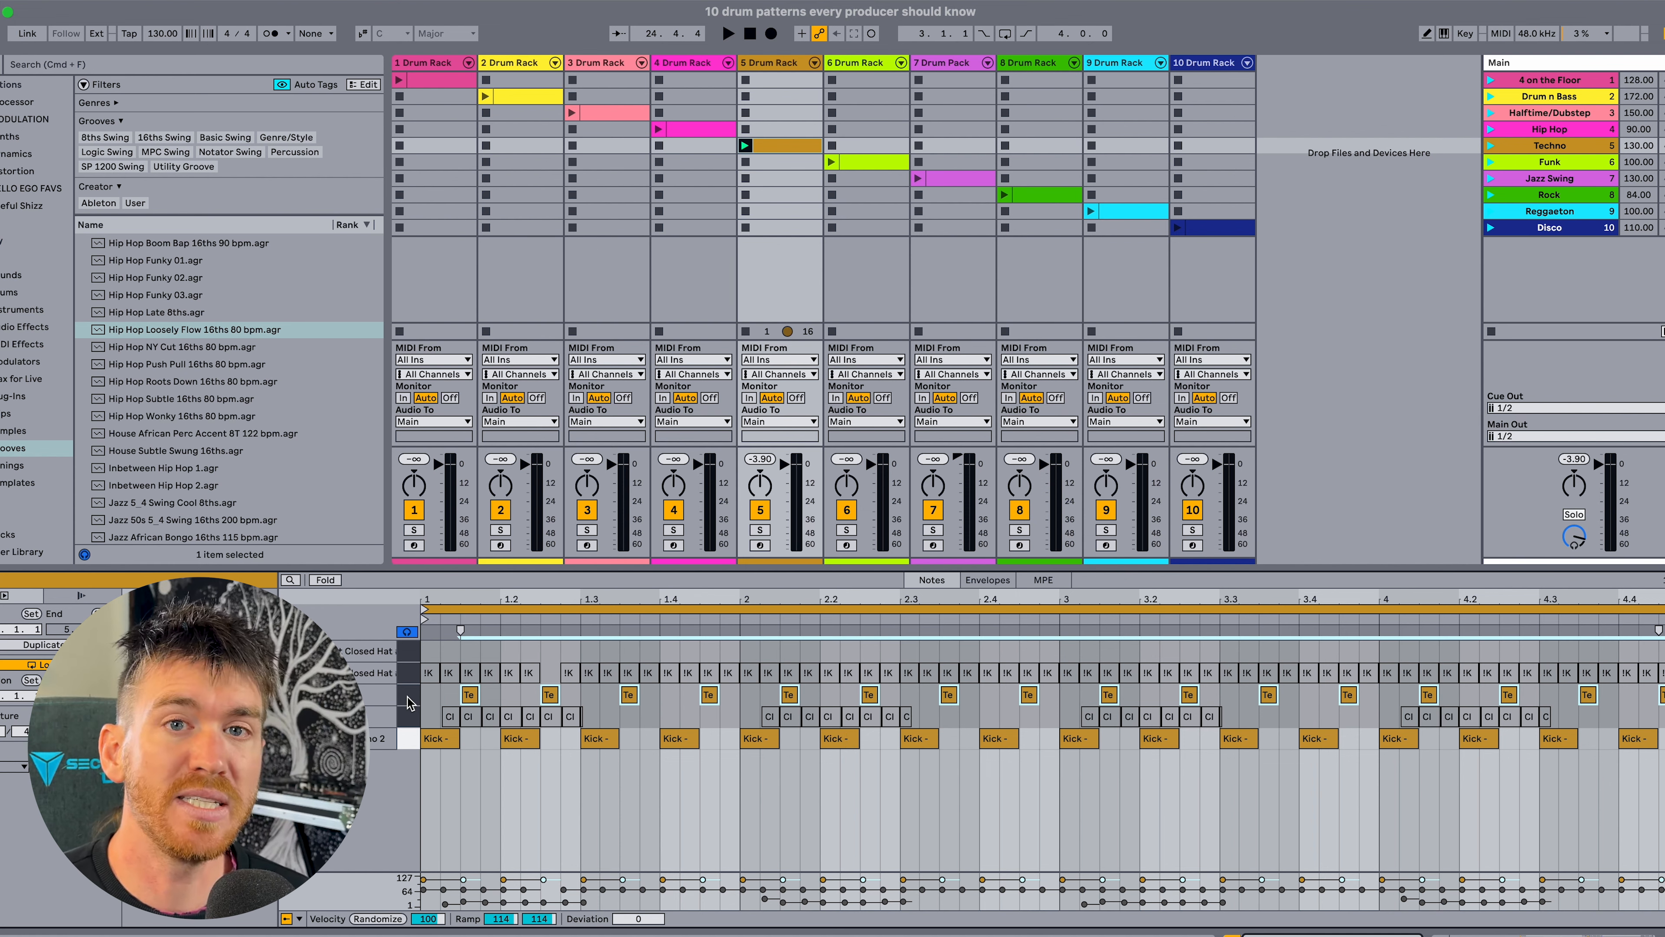
key(shift+Tab)
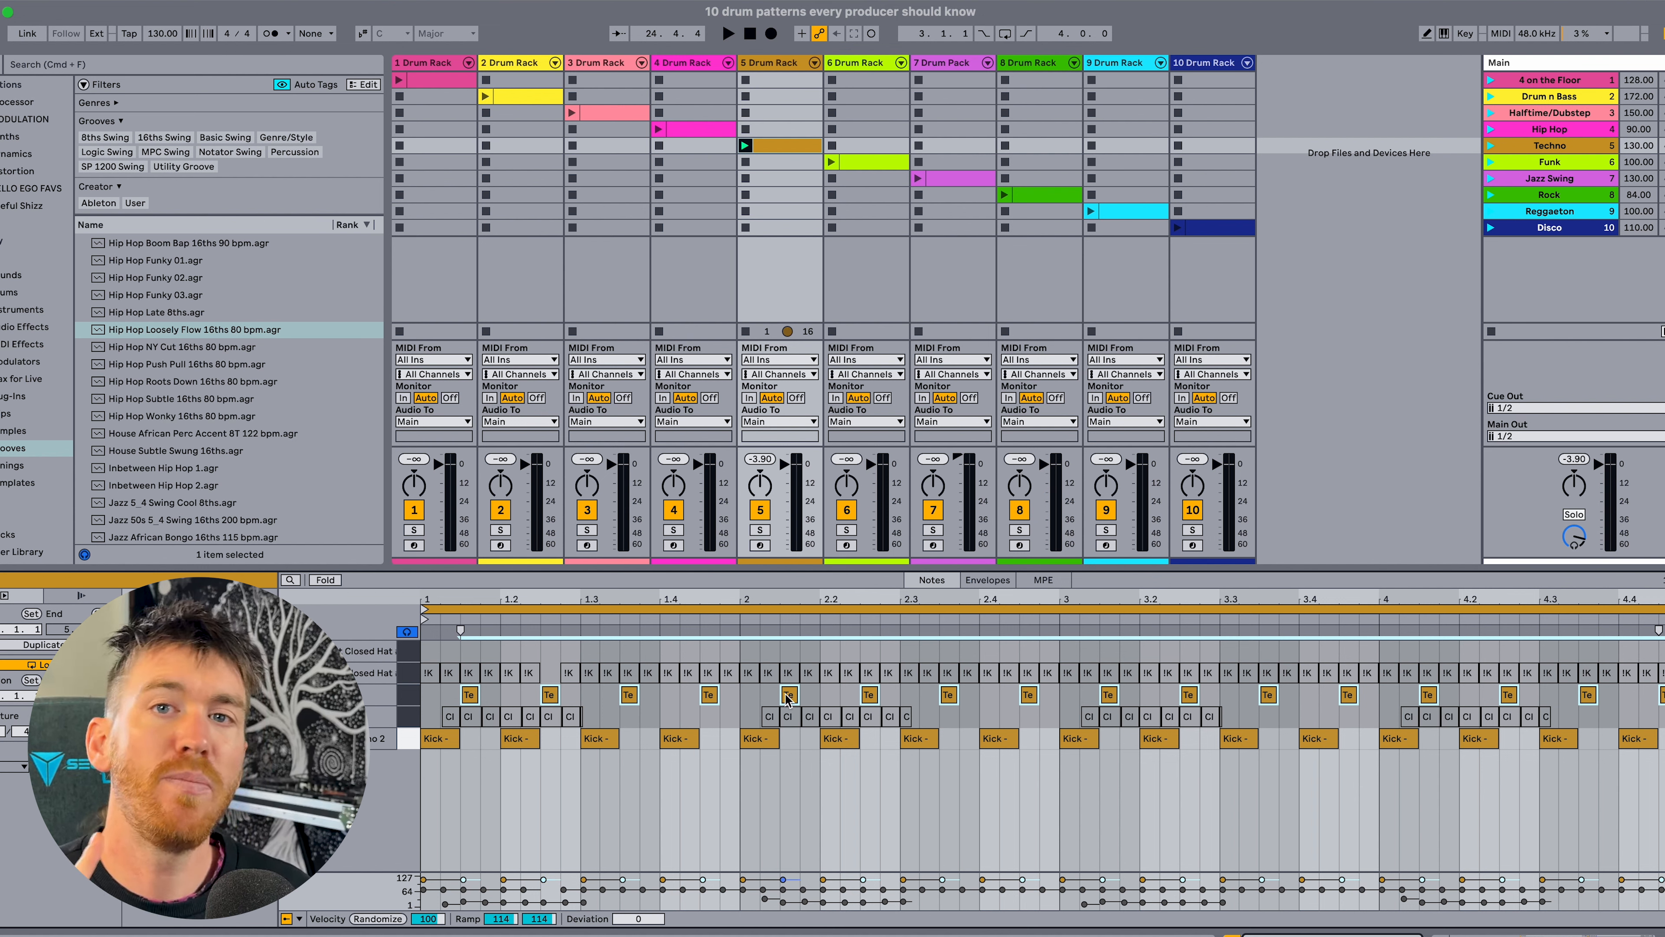
key(space)
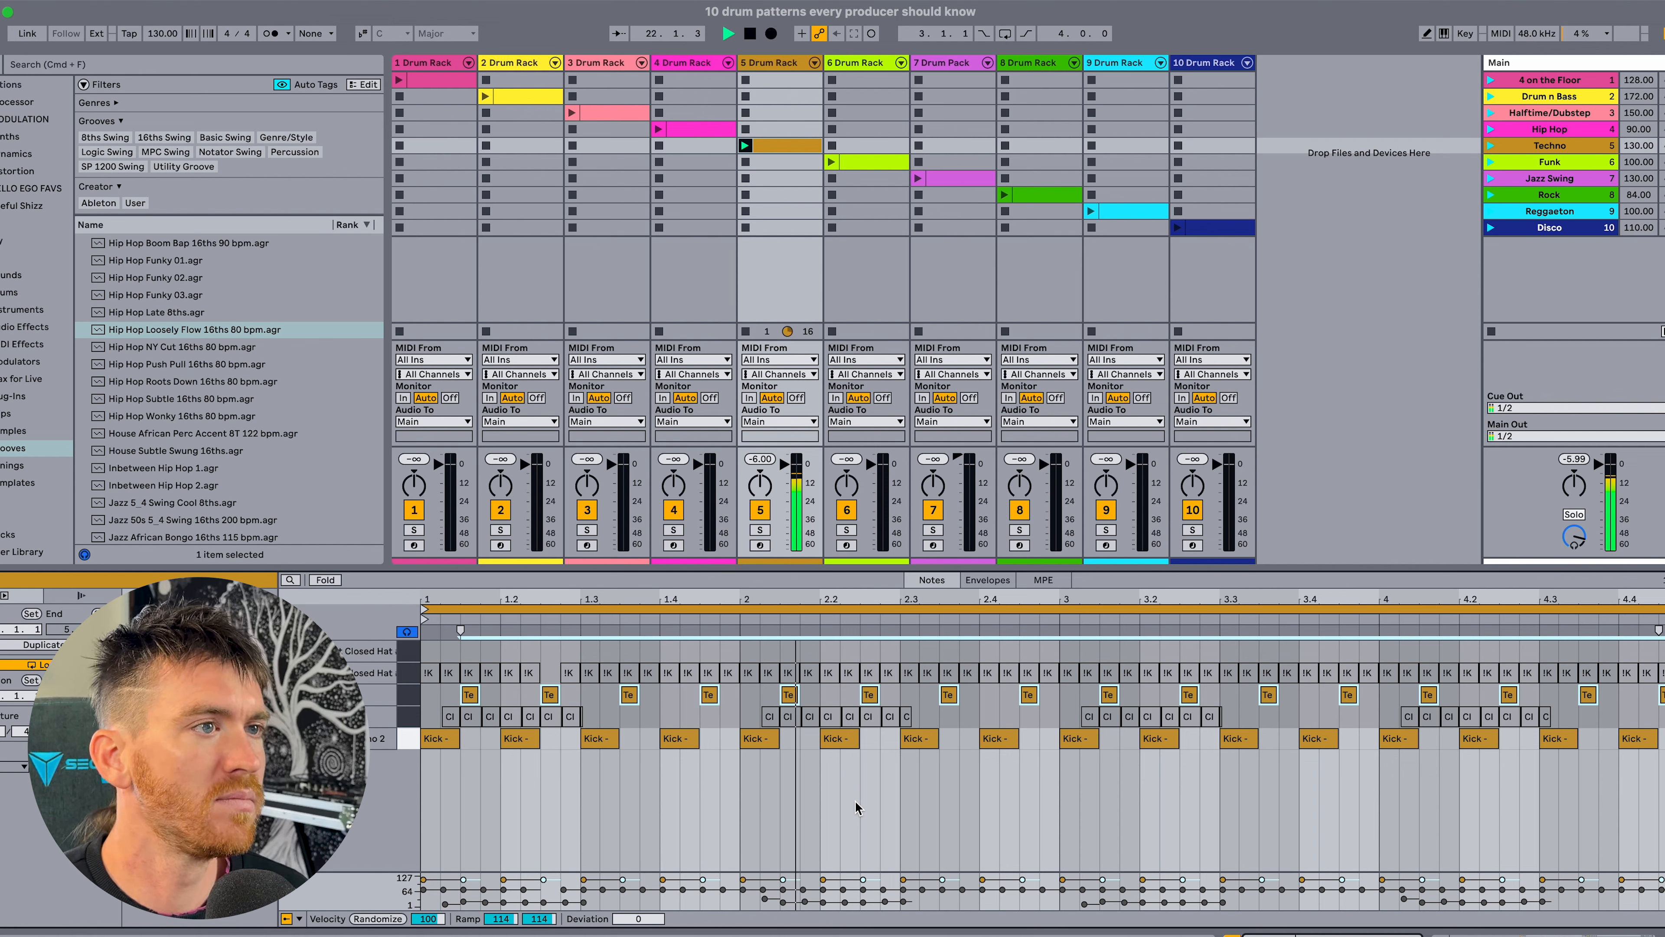
key(space)
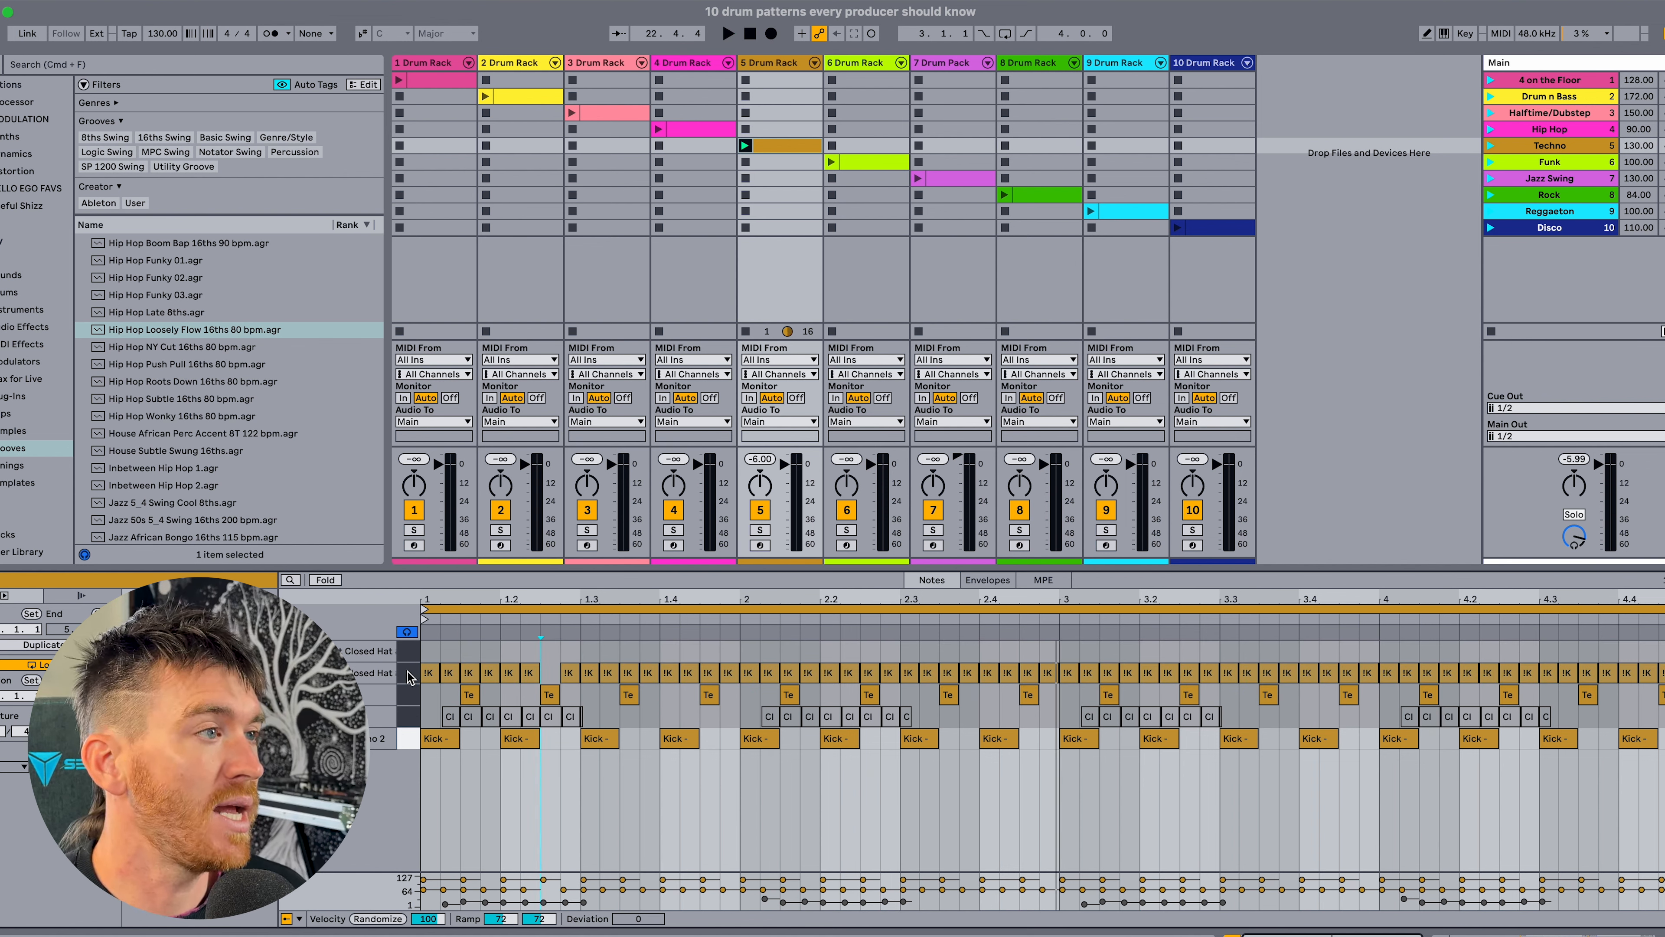
Activate the Debut Closed Hat sixteenths and deactivate those that coincide with the first Techno Hat offbeats.
click(407, 678)
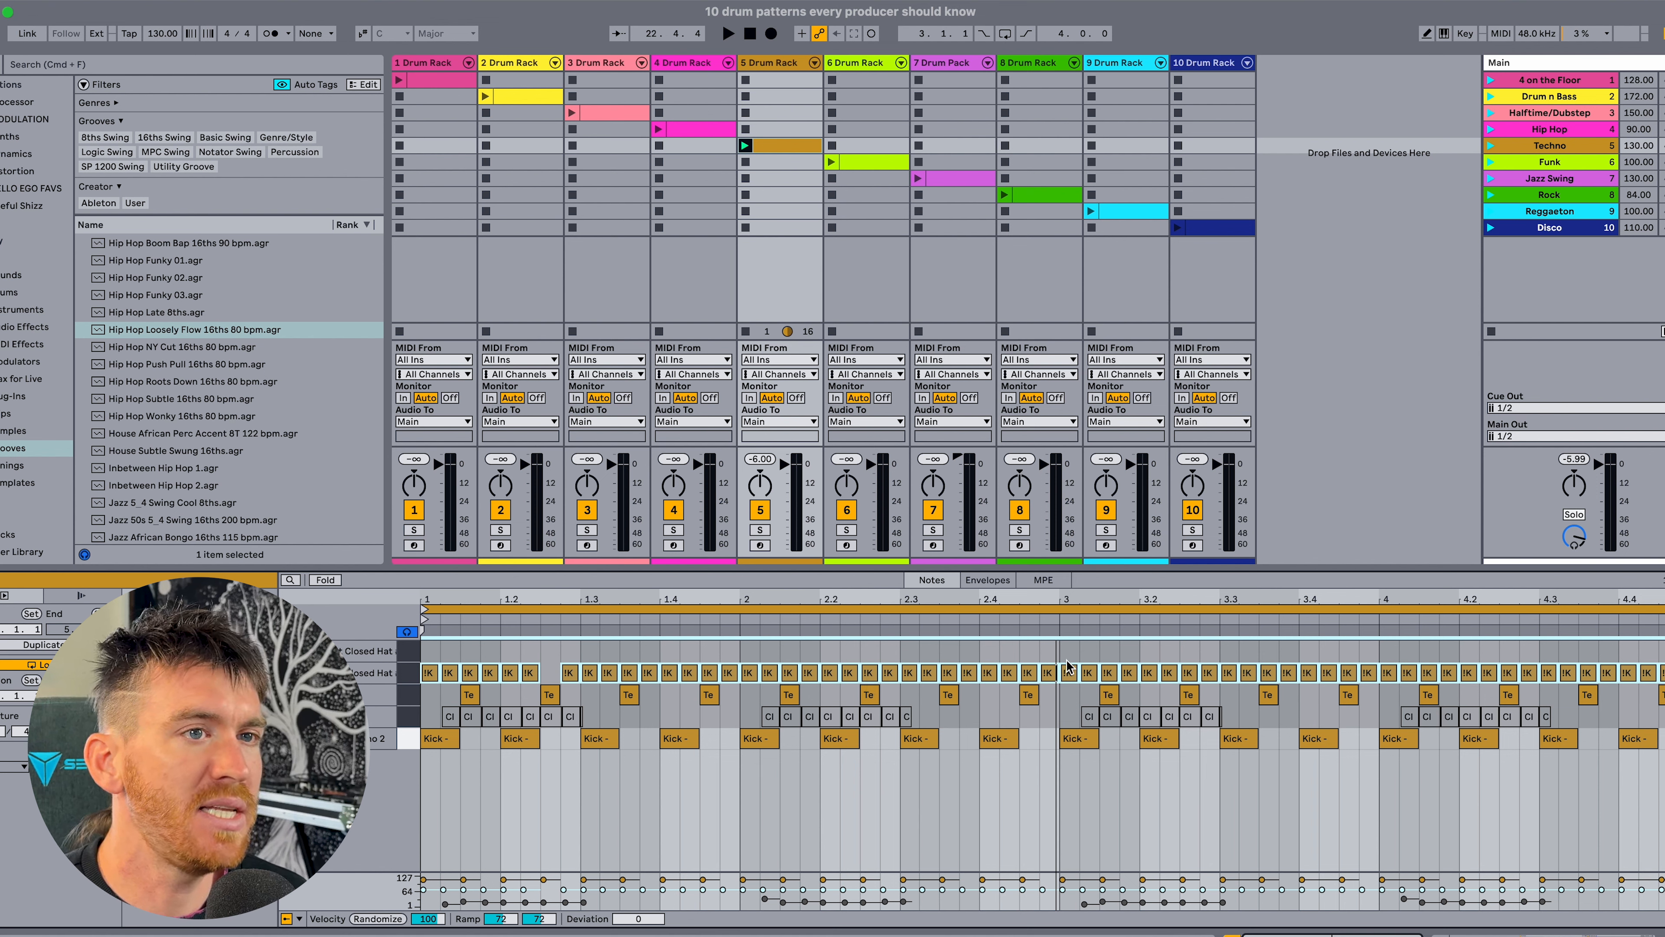
click(551, 676)
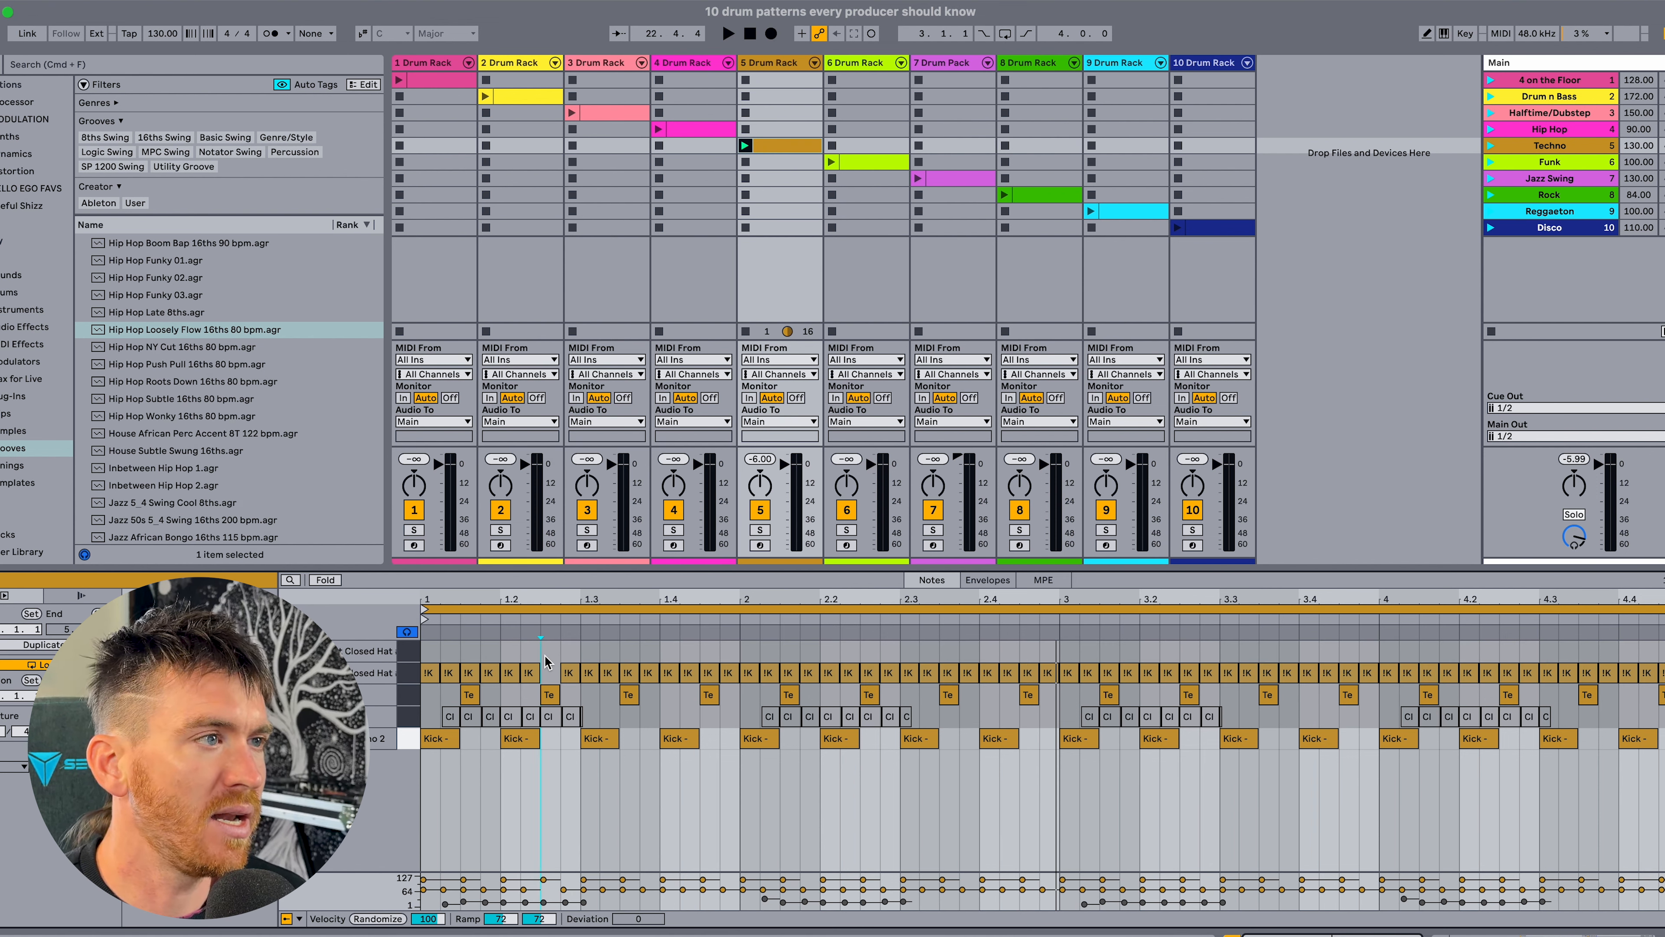
click(469, 672)
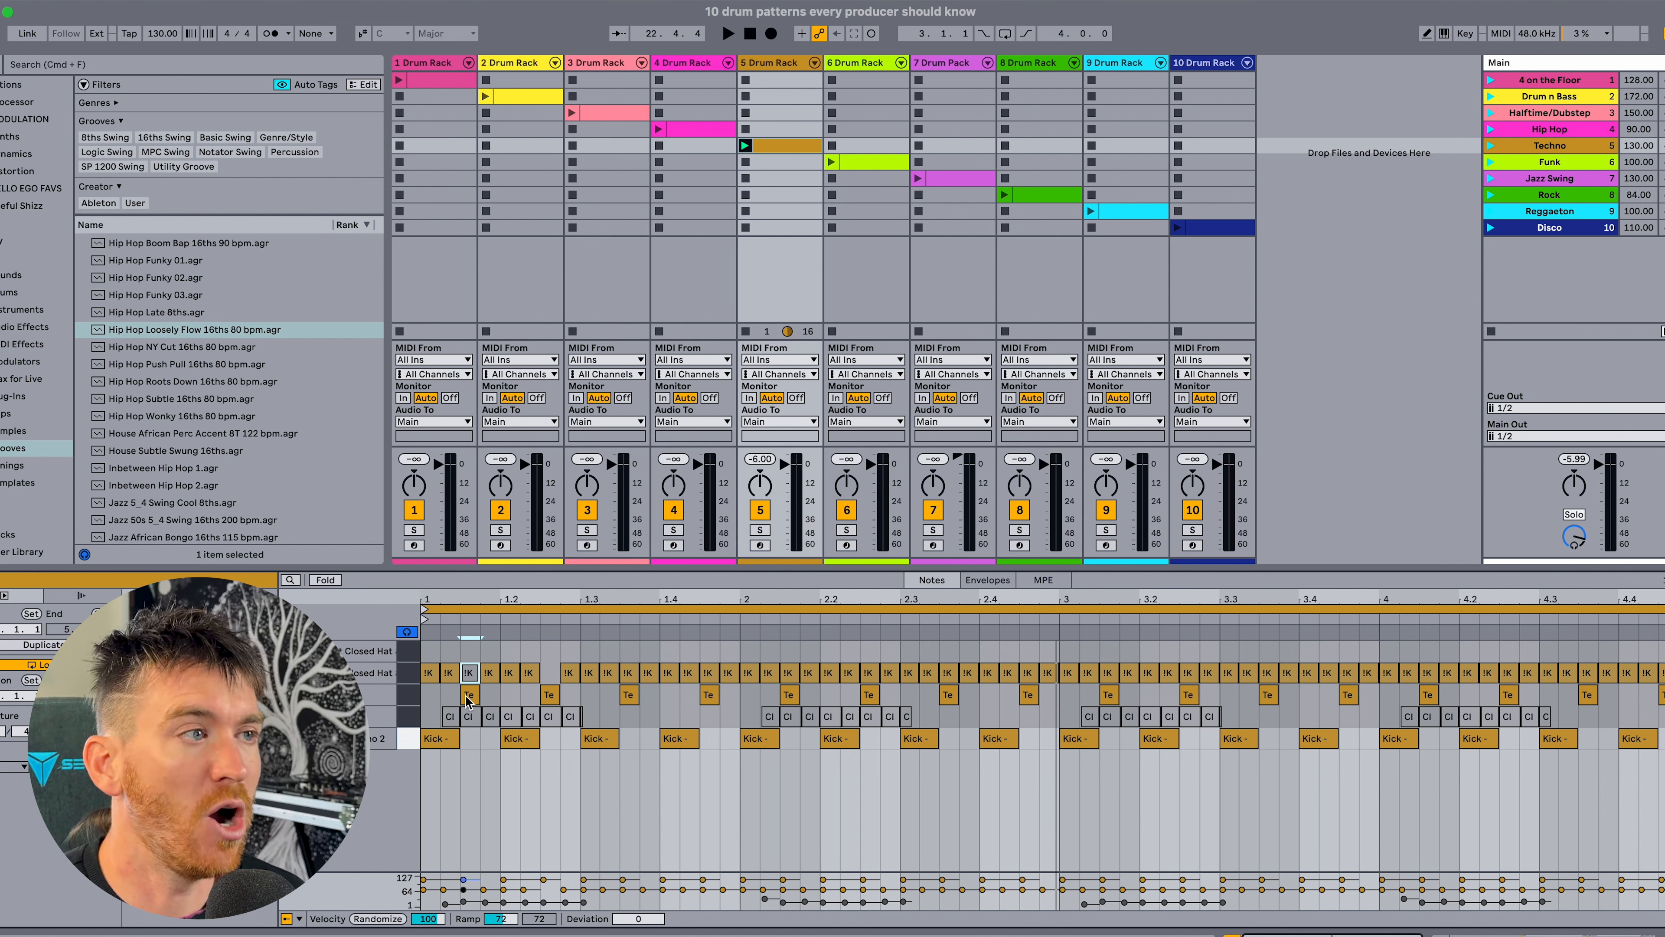
click(705, 670)
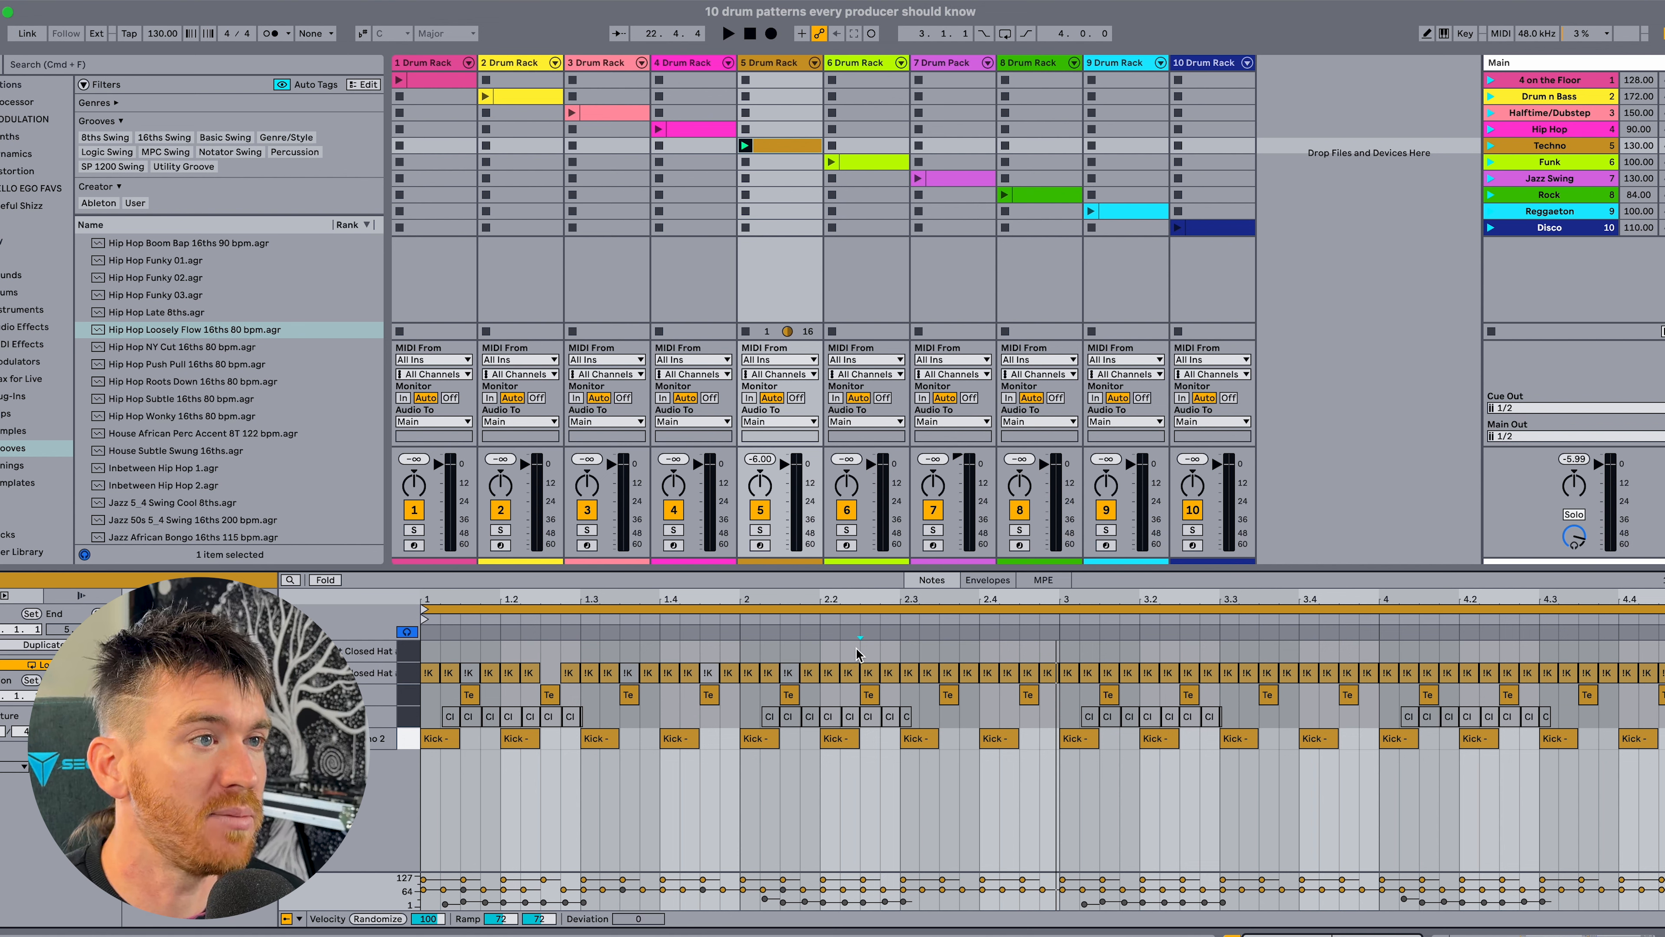
Deactivate the remaining Debut Closed Hat notes that coincide with Techno Hat offbeats from 2.3 through bar 4.
click(947, 670)
key(0)
mouse_move(1020, 645)
mouse_down()
mouse_move(1033, 669)
mouse_move(1098, 648)
mouse_move(1112, 669)
mouse_move(1181, 645)
mouse_move(1193, 670)
mouse_up()
key(0)
key(0)
key(0)
mouse_move(1260, 646)
mouse_down()
mouse_move(1273, 670)
mouse_move(1433, 670)
mouse_up()
key(0)
key(0)
drag(1580, 646, 1660, 653)
key(0)
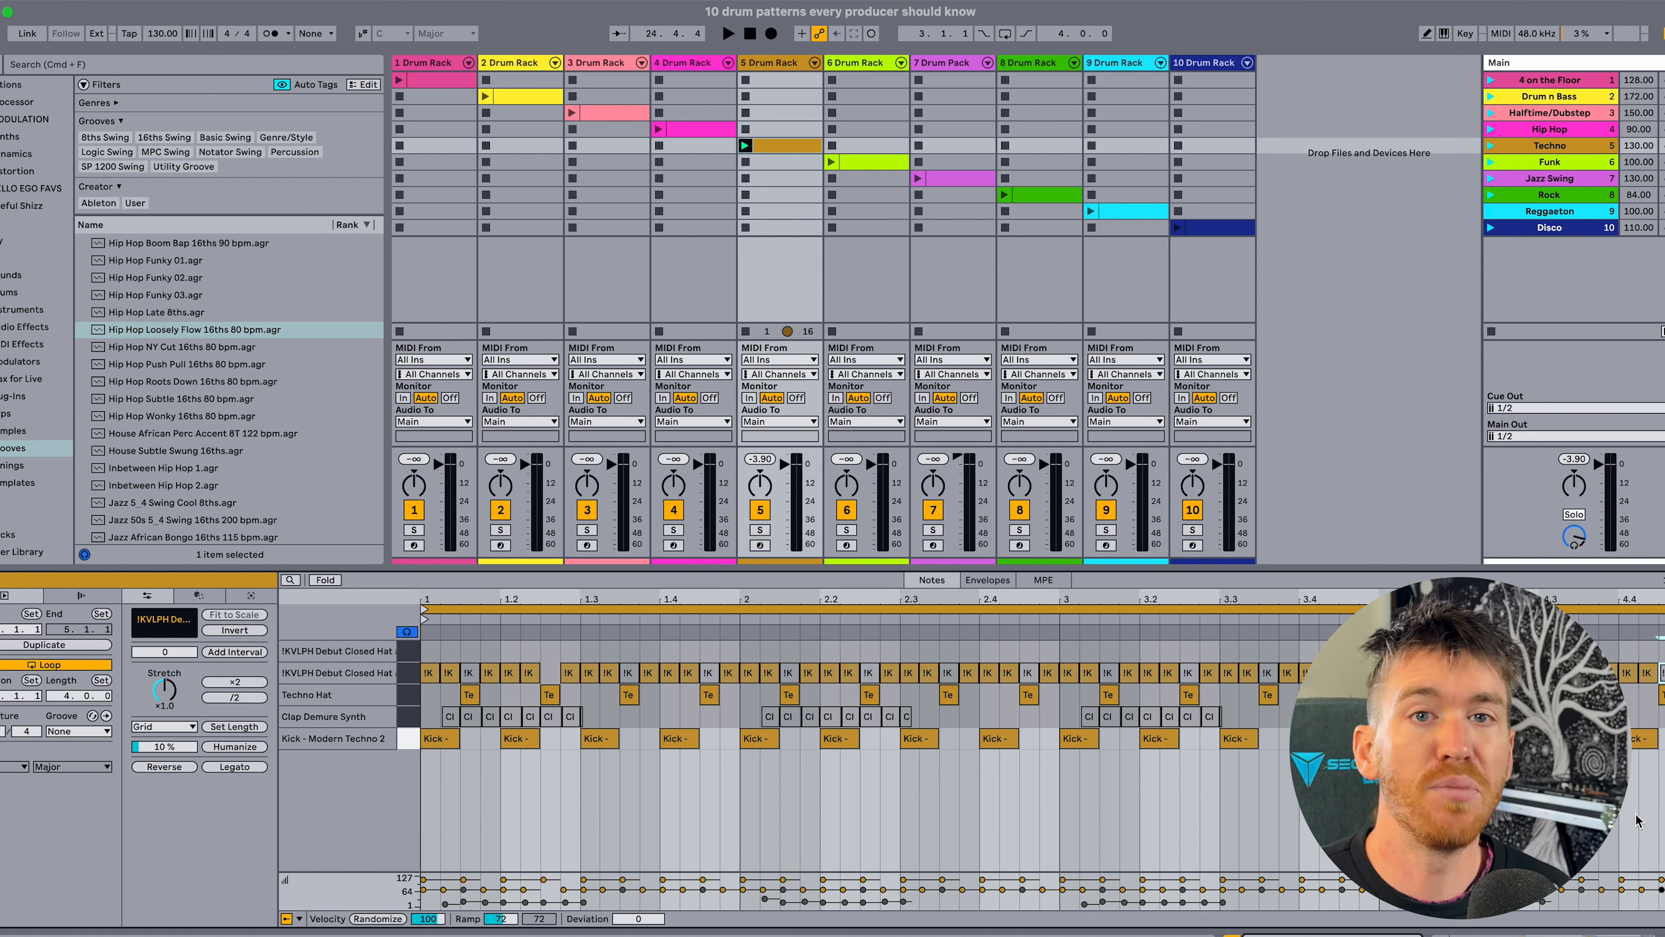
Play the techno pattern with the Clap Demure Synth notes selected, and activate all of those claps.
click(409, 716)
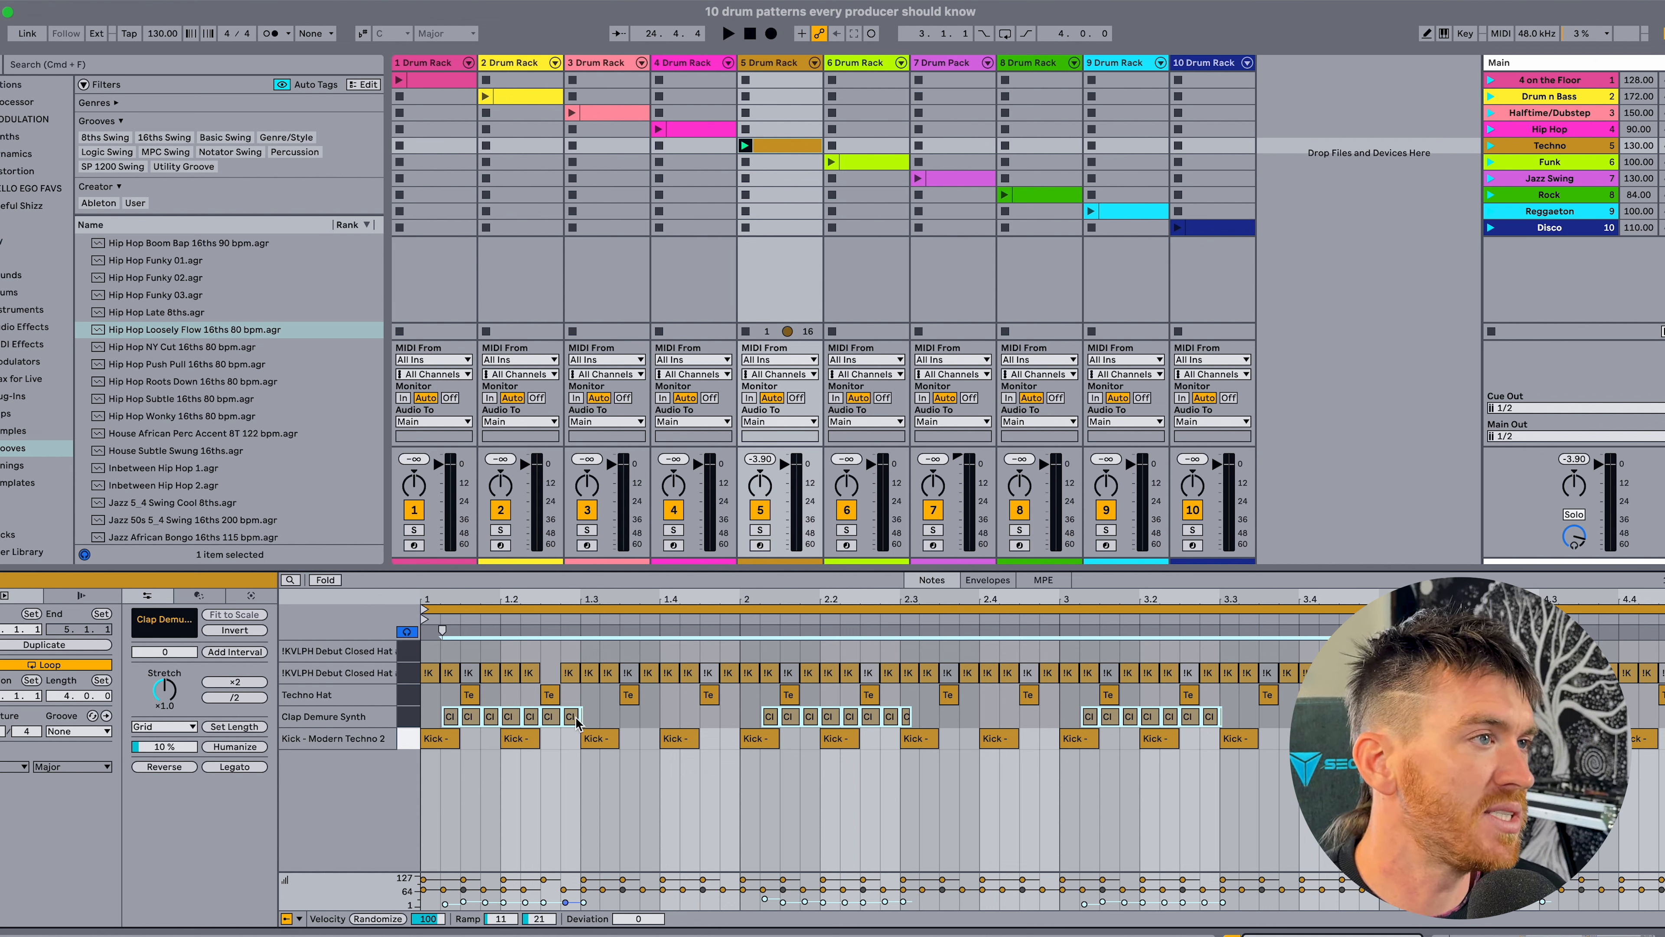
key(space)
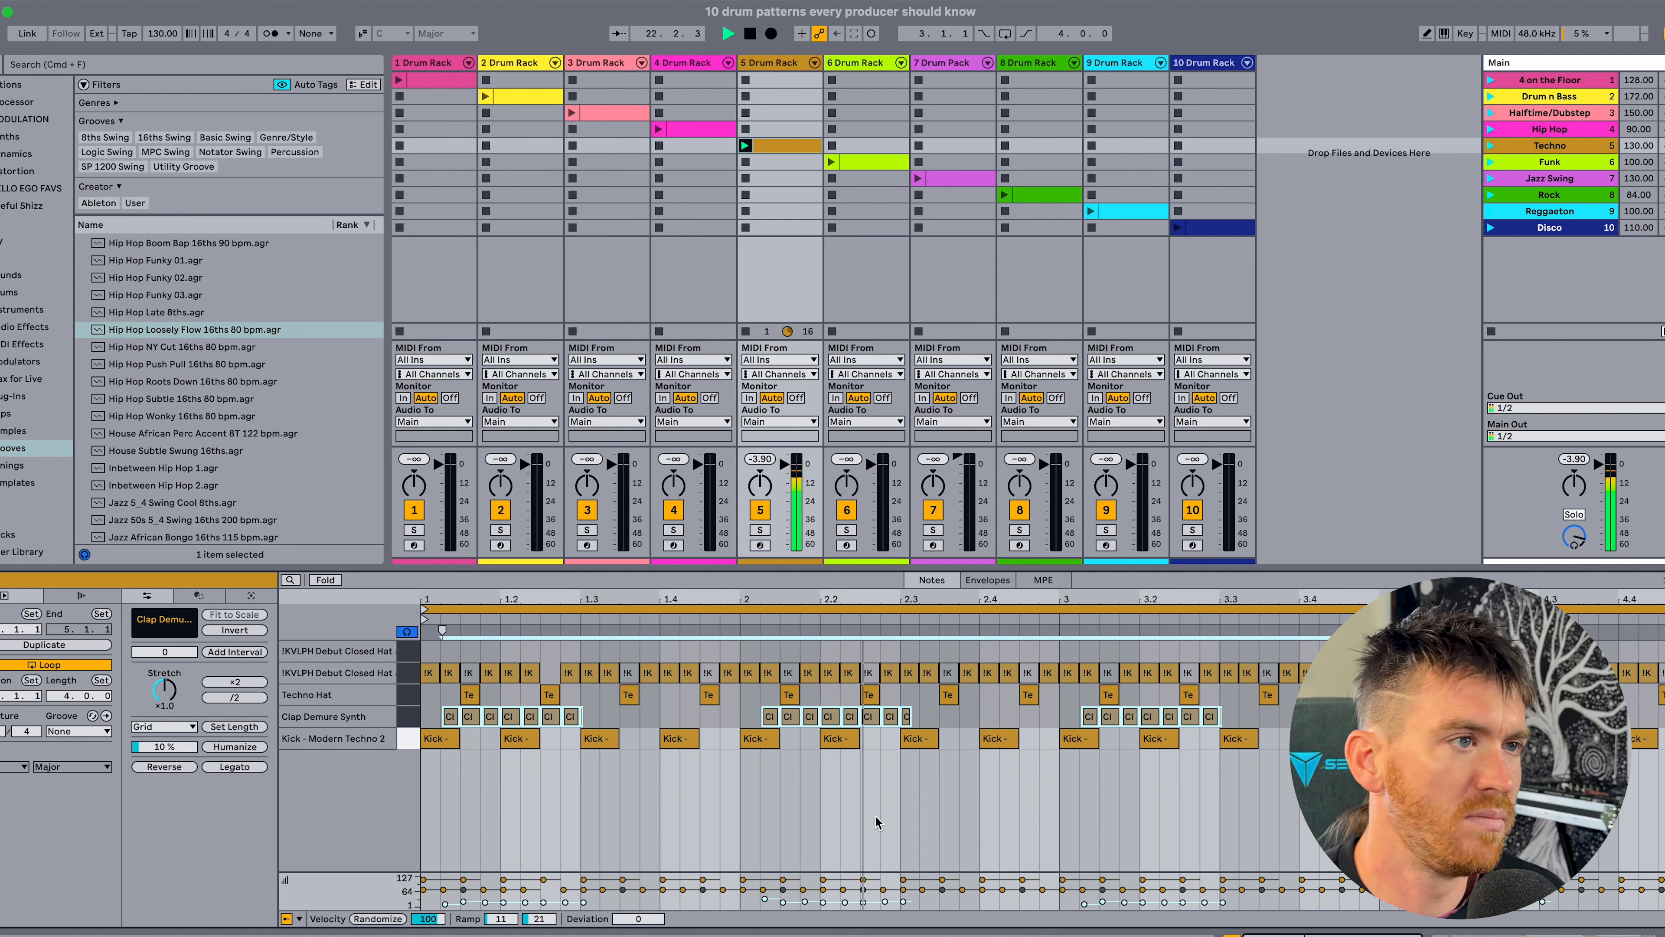
key(space)
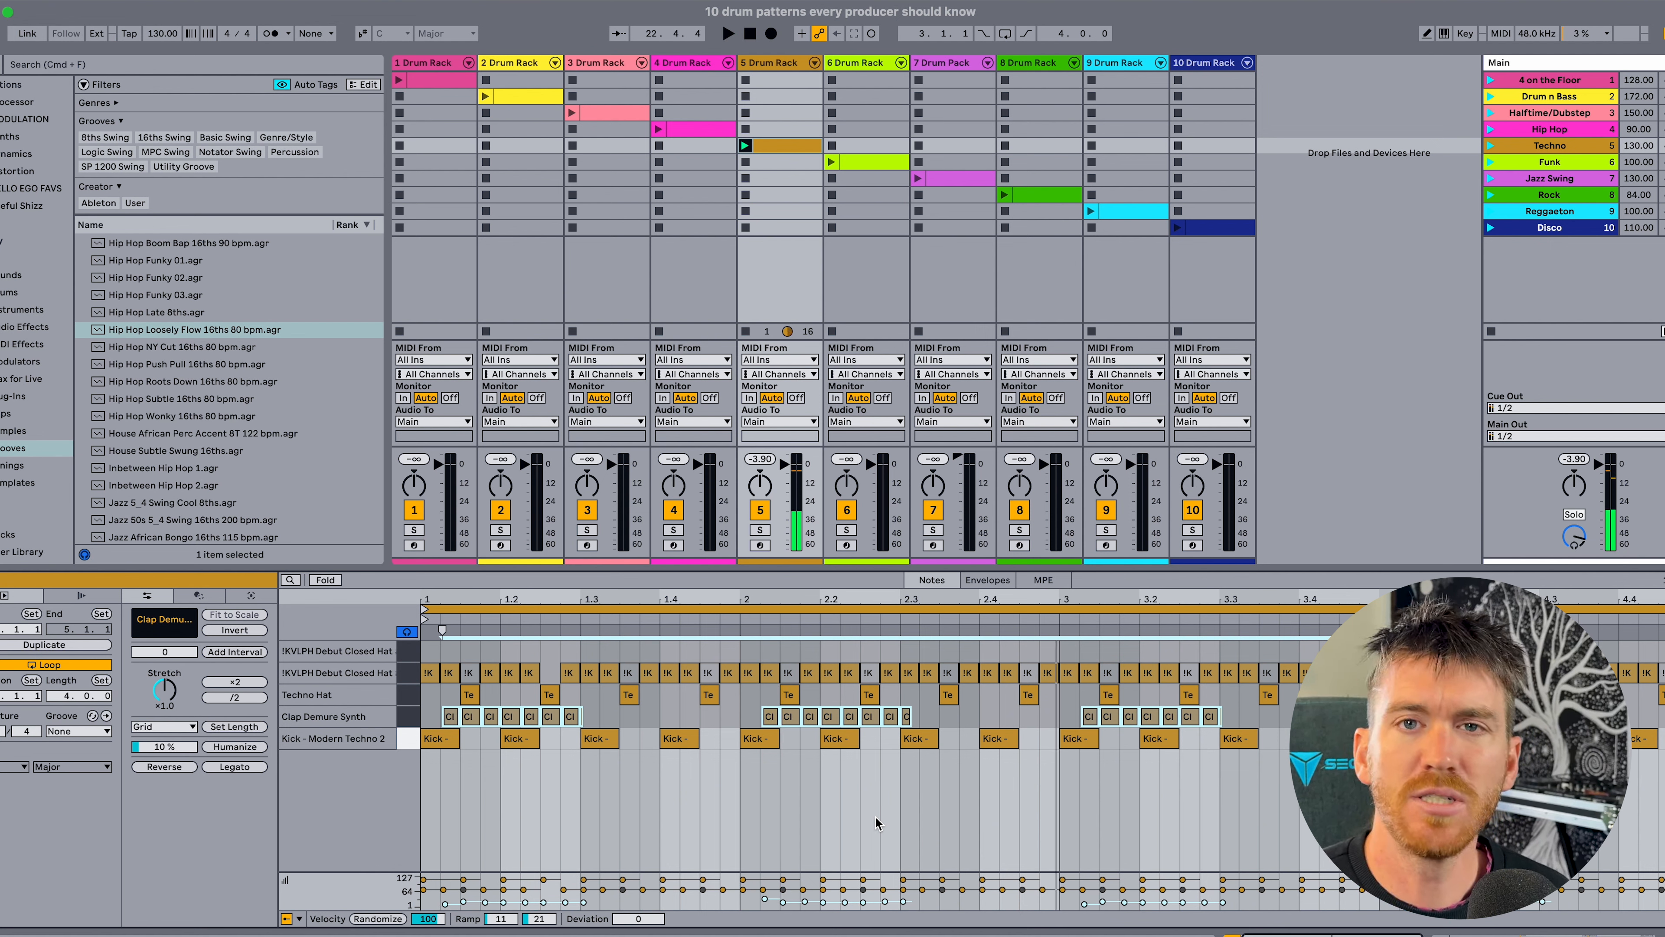
key(0)
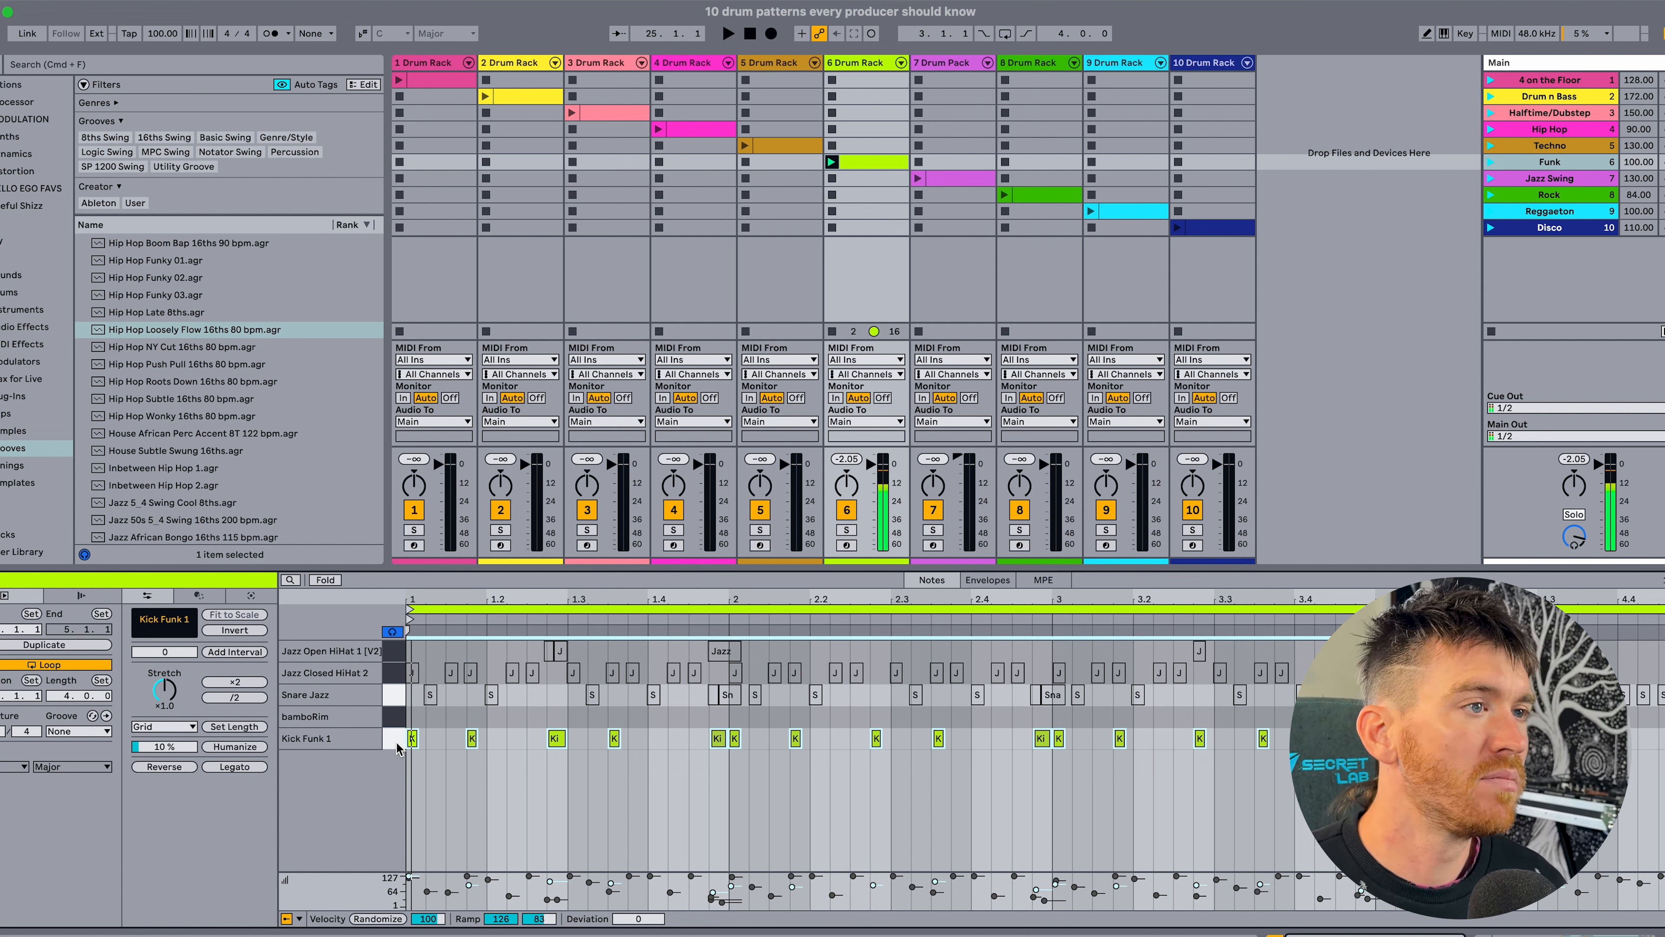
Examine the timing of the Kick Funk 1 notes against the grid in bar 1 of the Funk clip, and play the kicks.
click(395, 741)
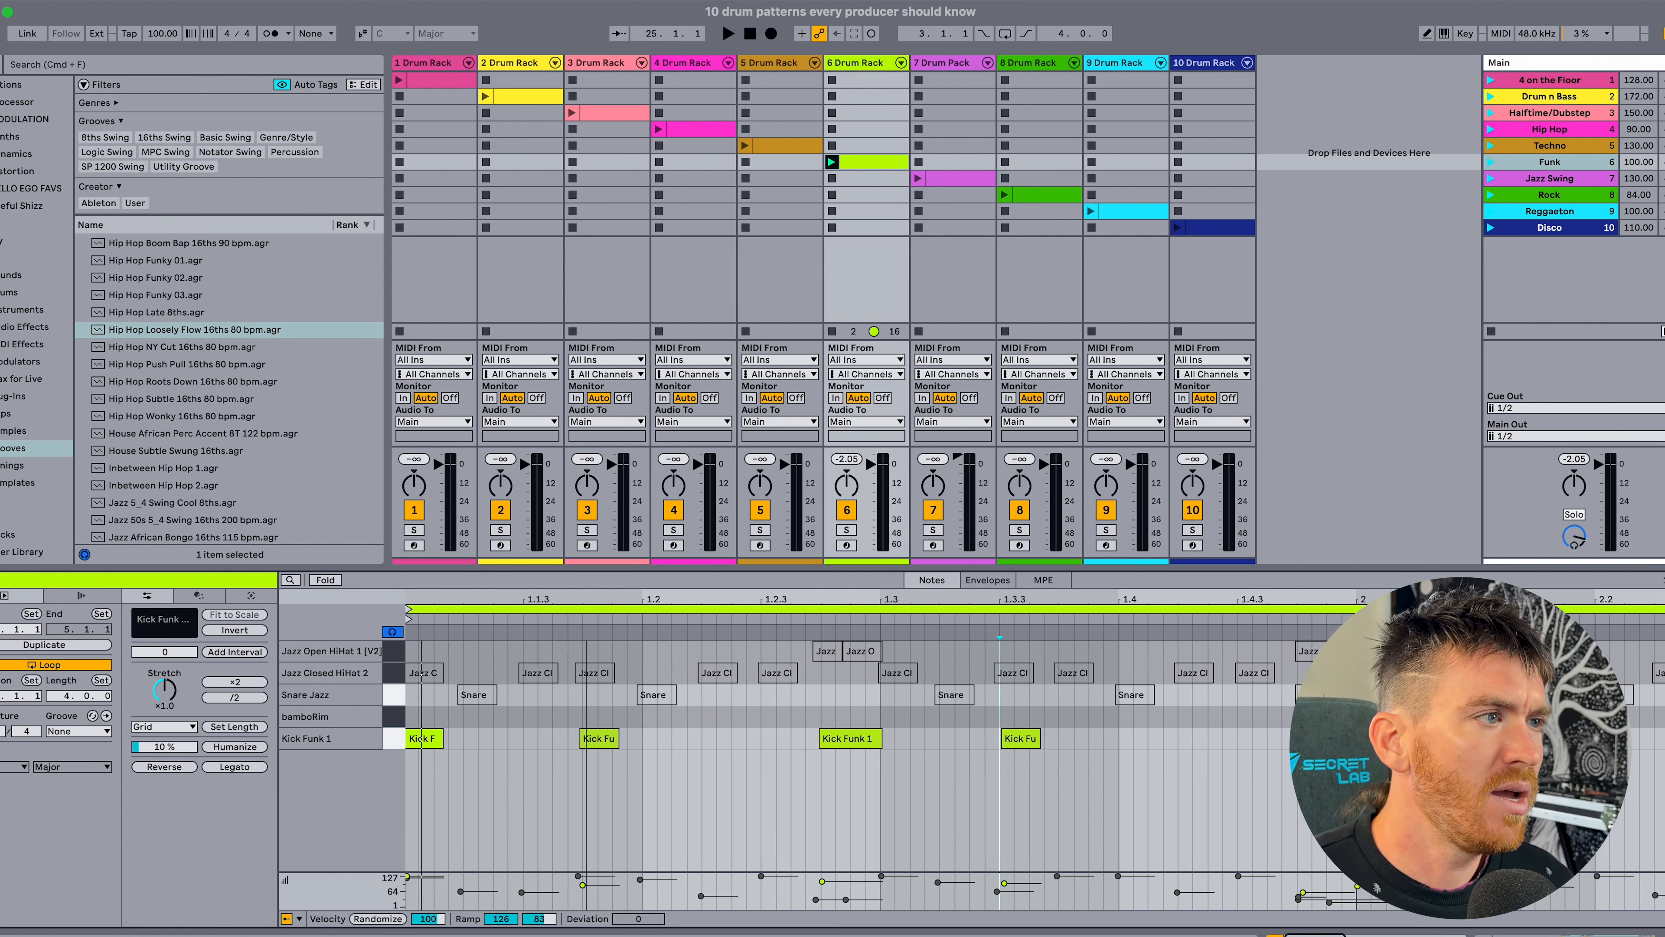
scroll(583, 751, up, 5)
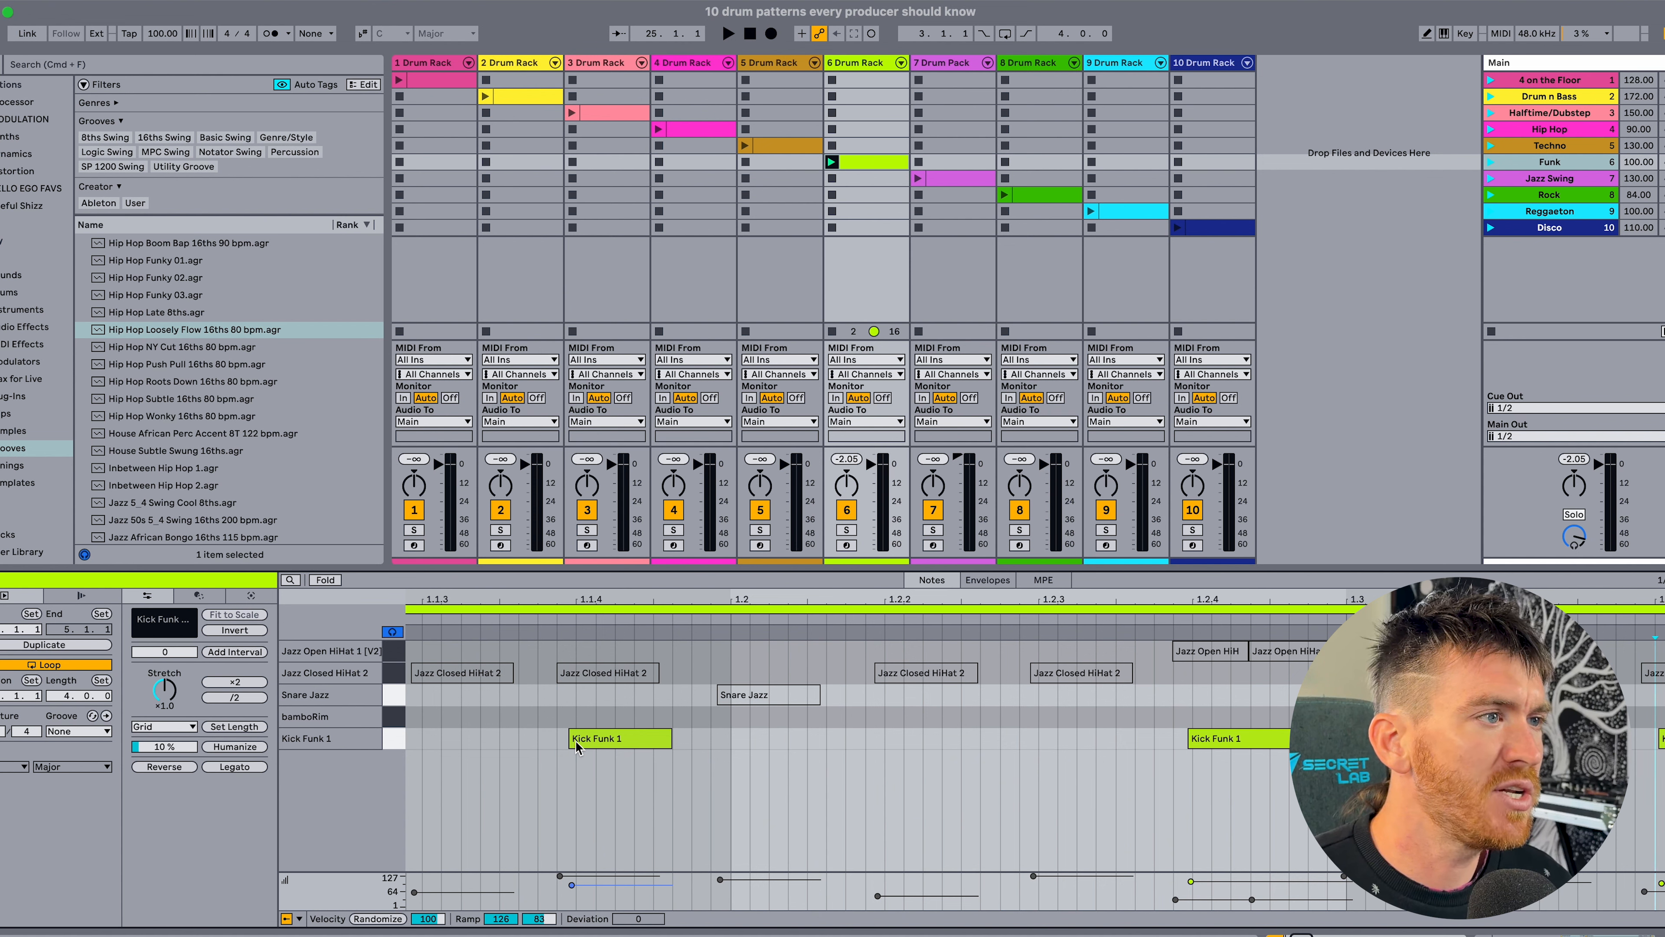
click(1062, 768)
scroll(598, 754, down, 5)
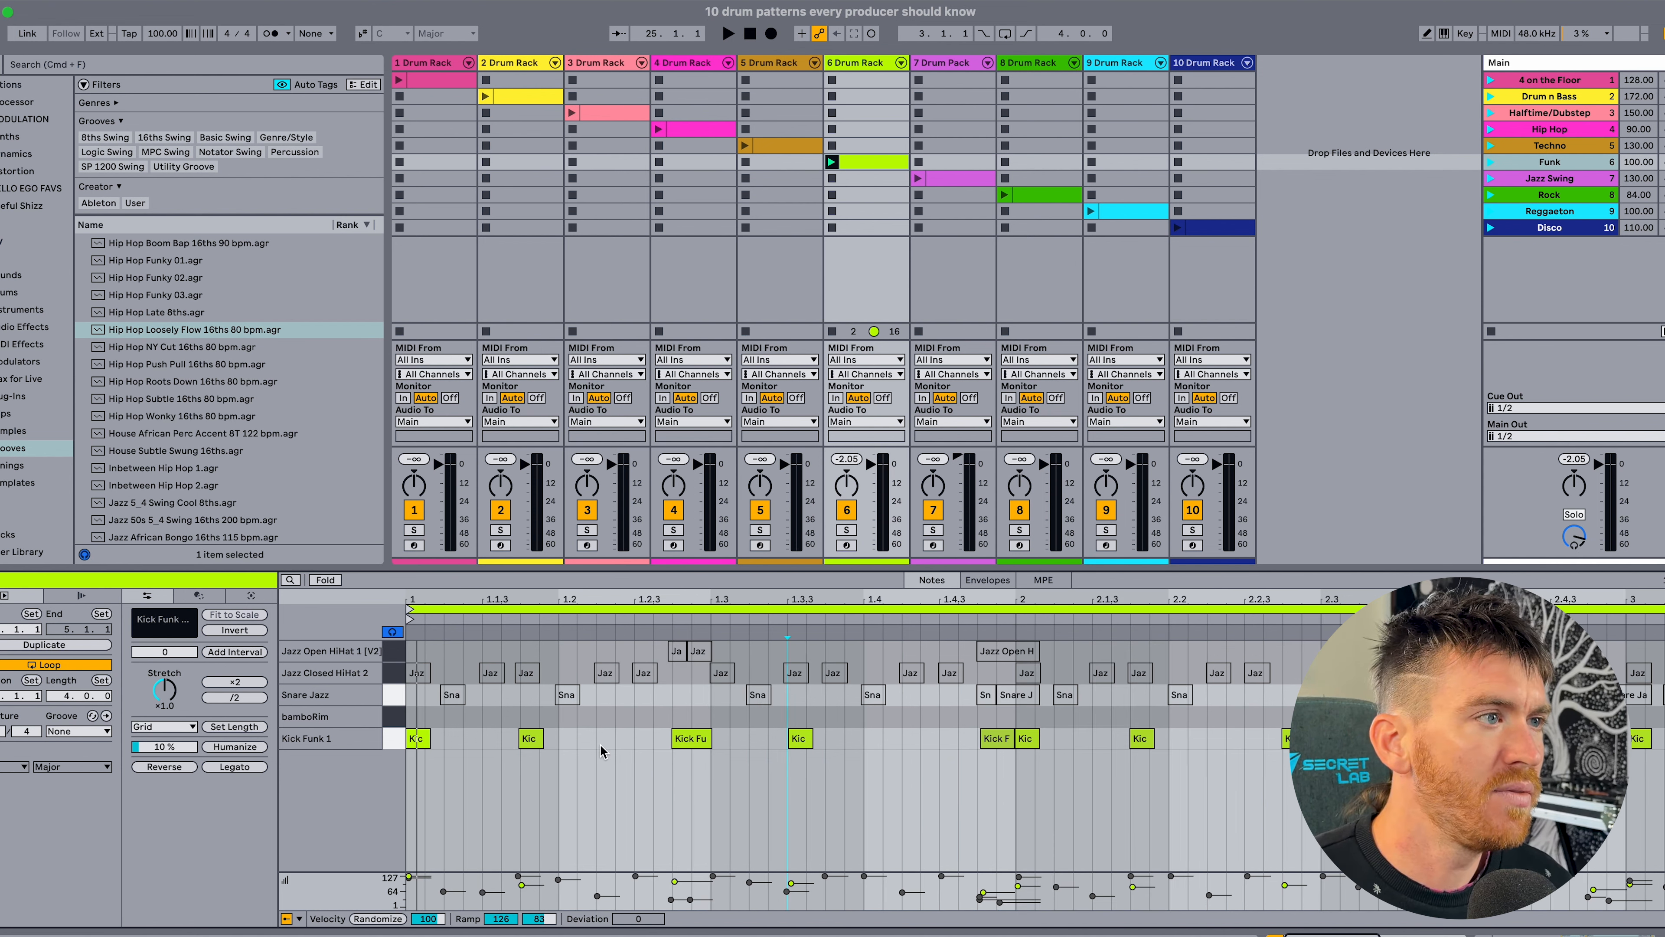
click(531, 739)
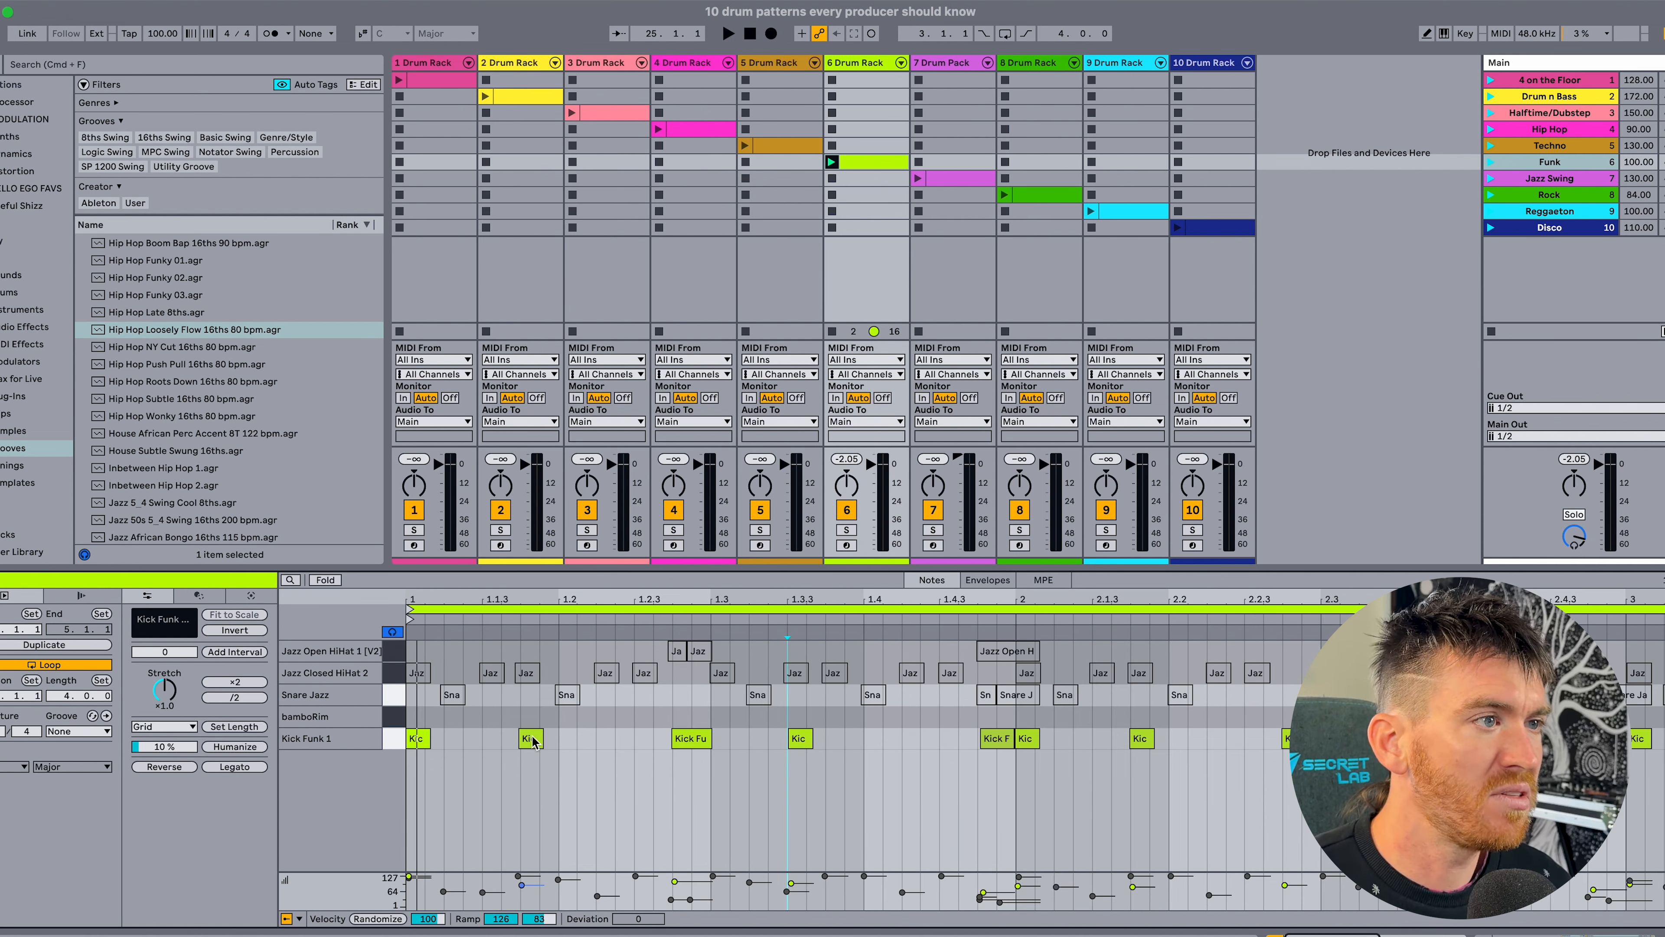
click(705, 740)
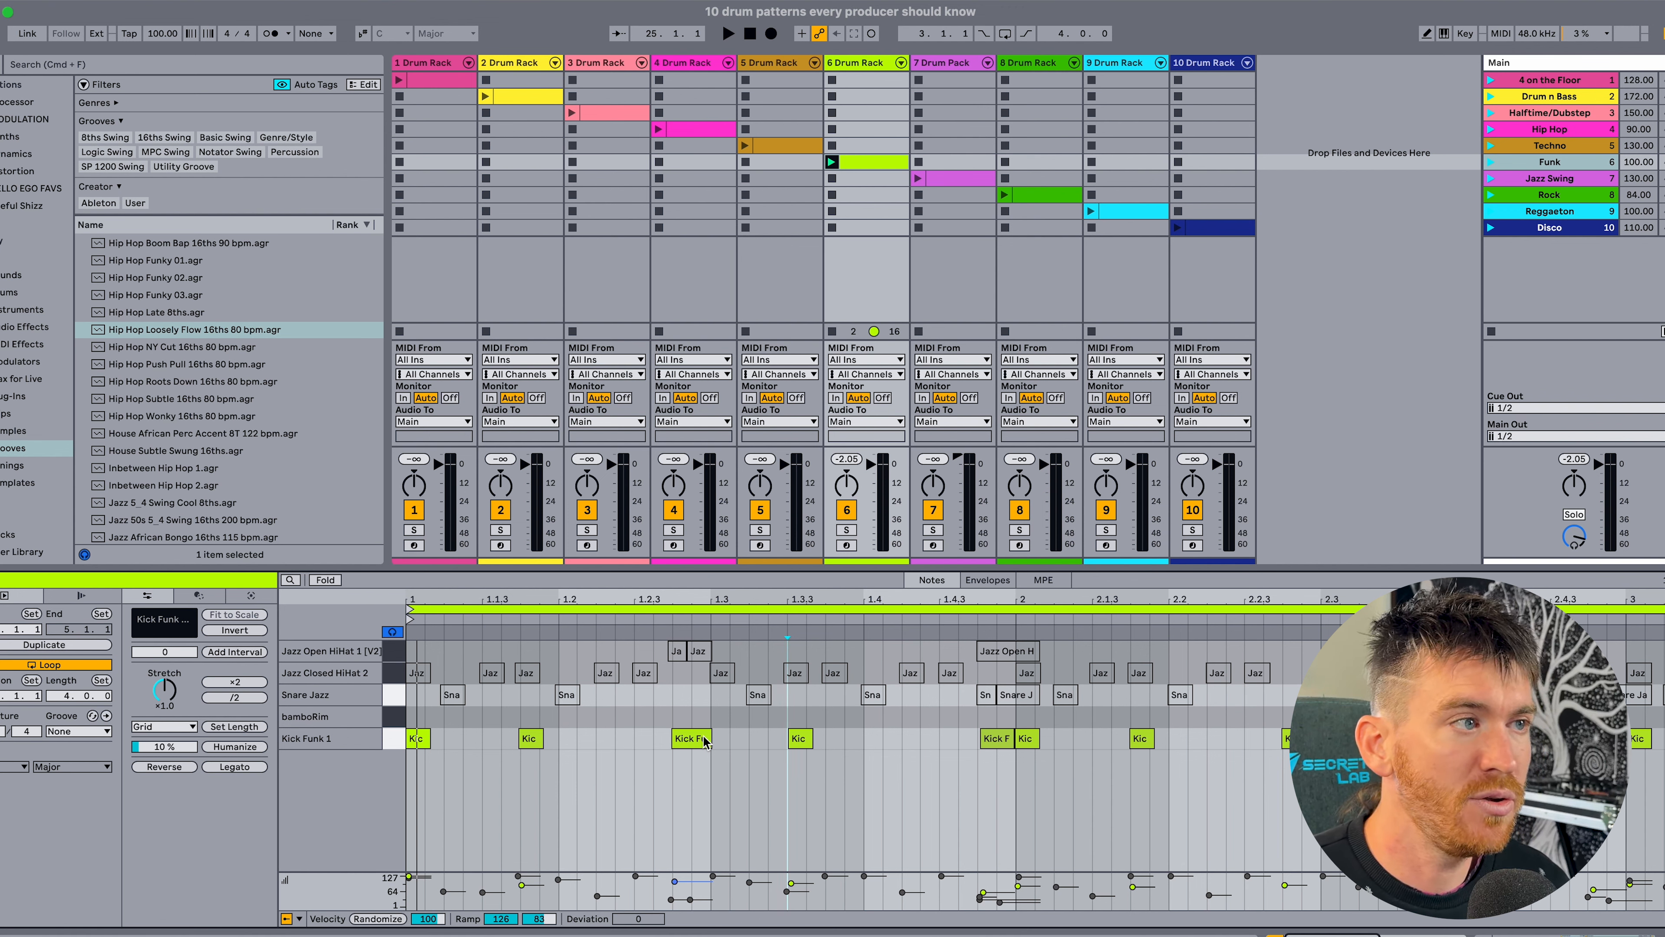
scroll(787, 764, up, 5)
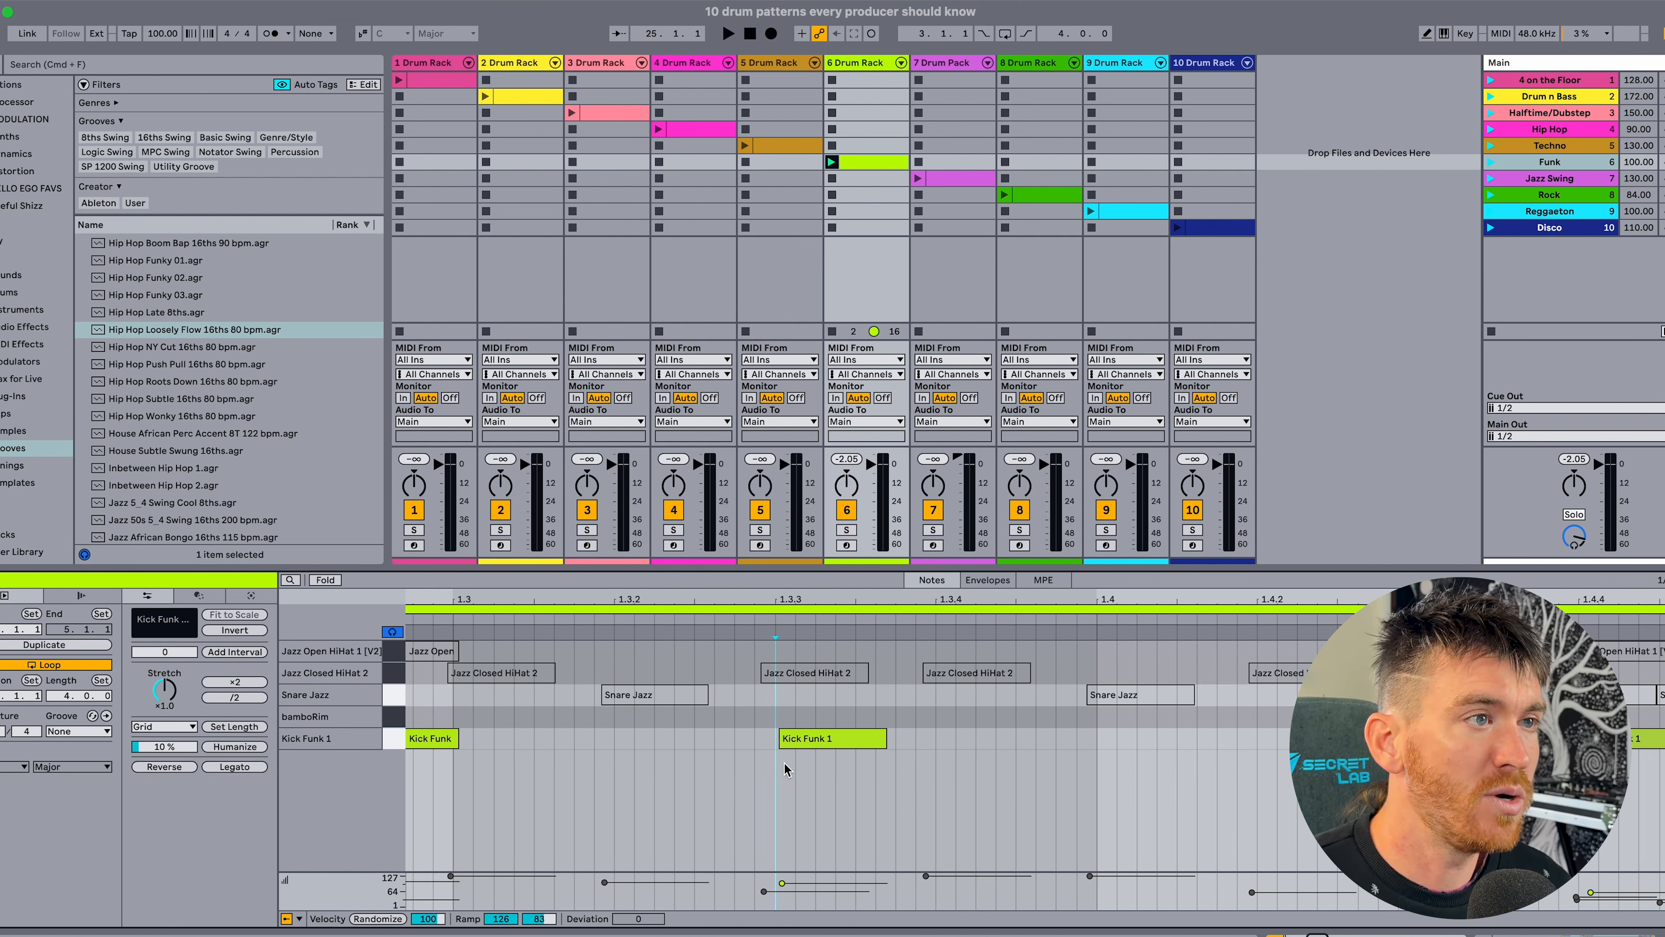
drag(787, 604, 787, 472)
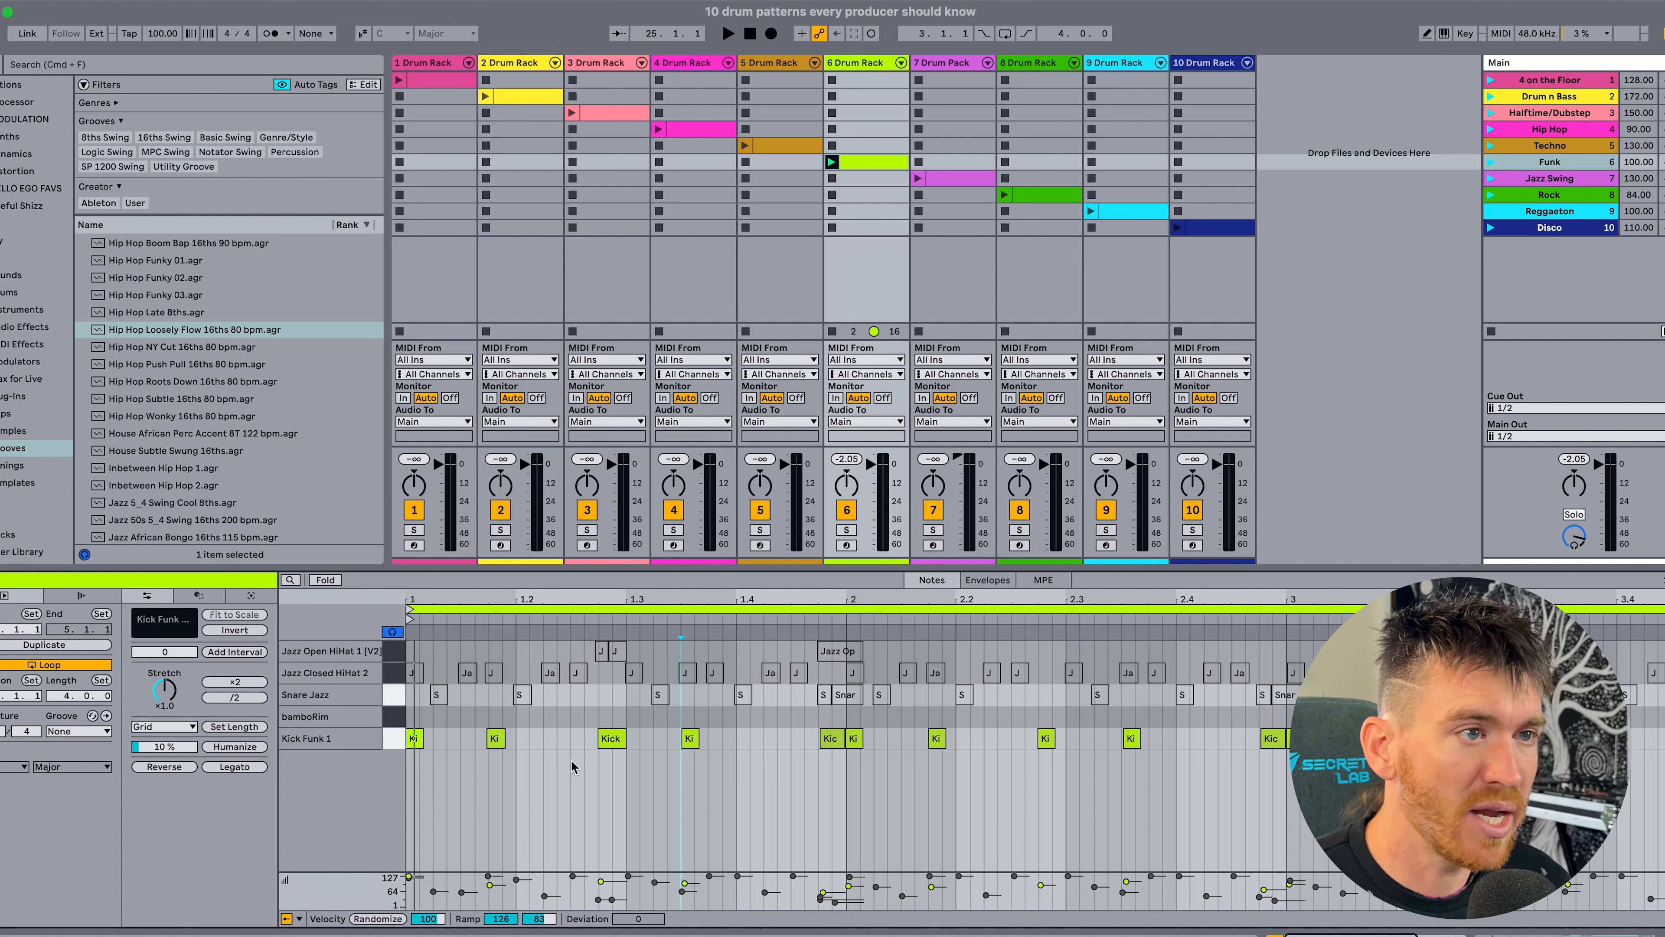
key(space)
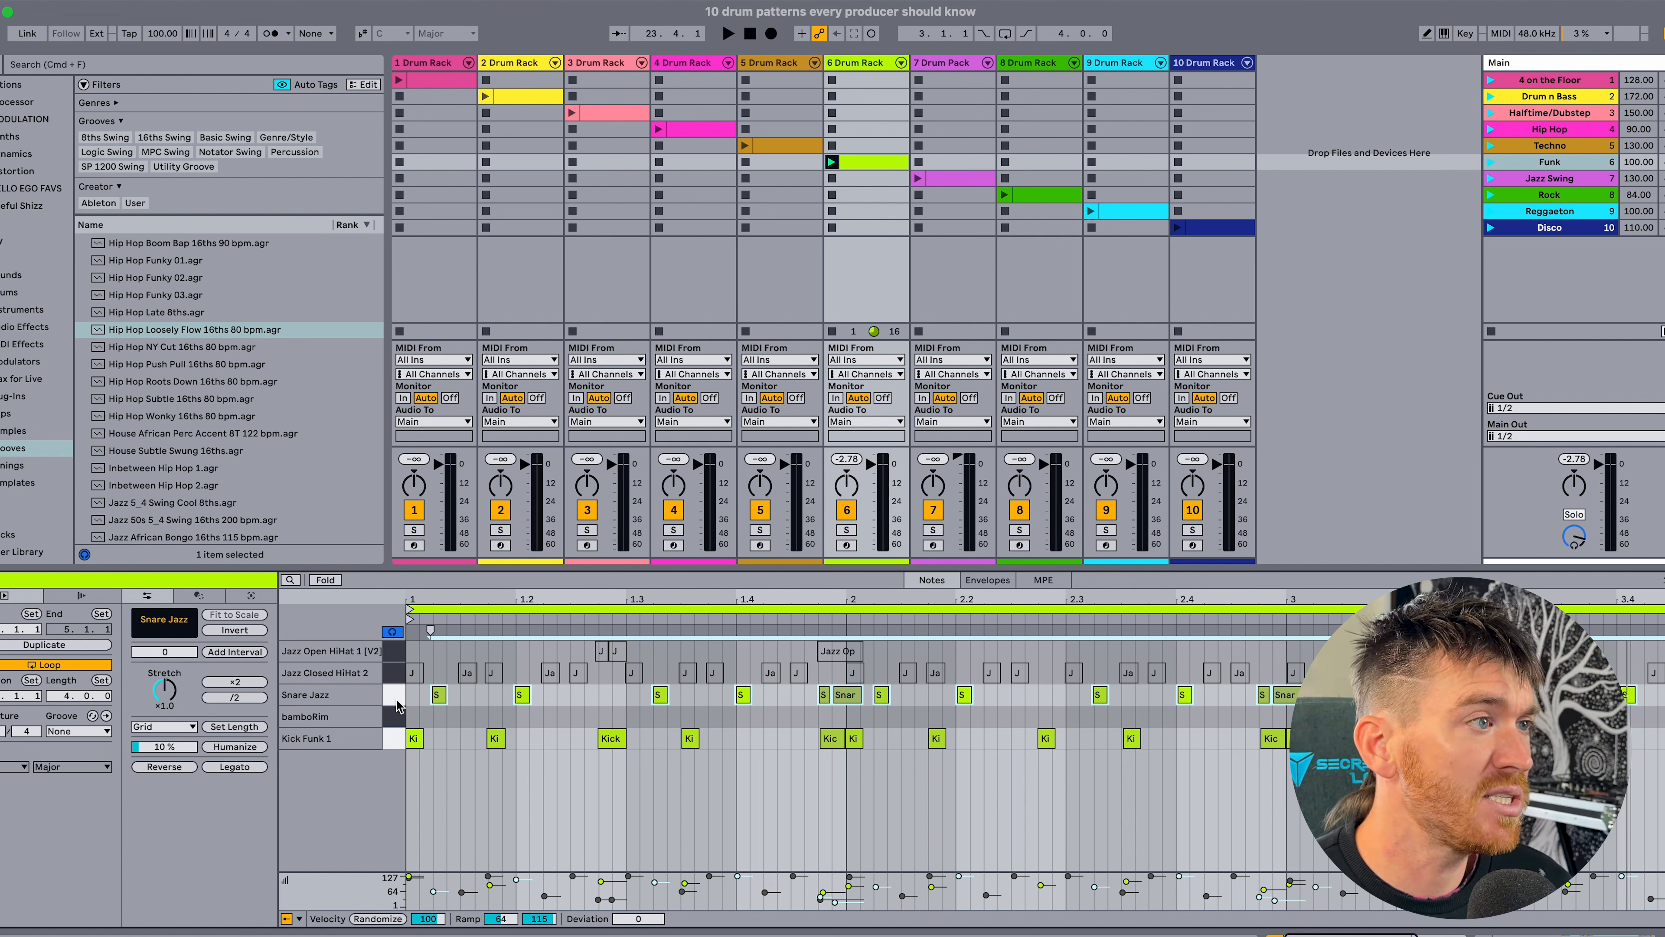
Activate the Snare Jazz backbeats on beats 2 and 4, plus the ghost snares near 1.1.2 and 1.3.2.
click(389, 692)
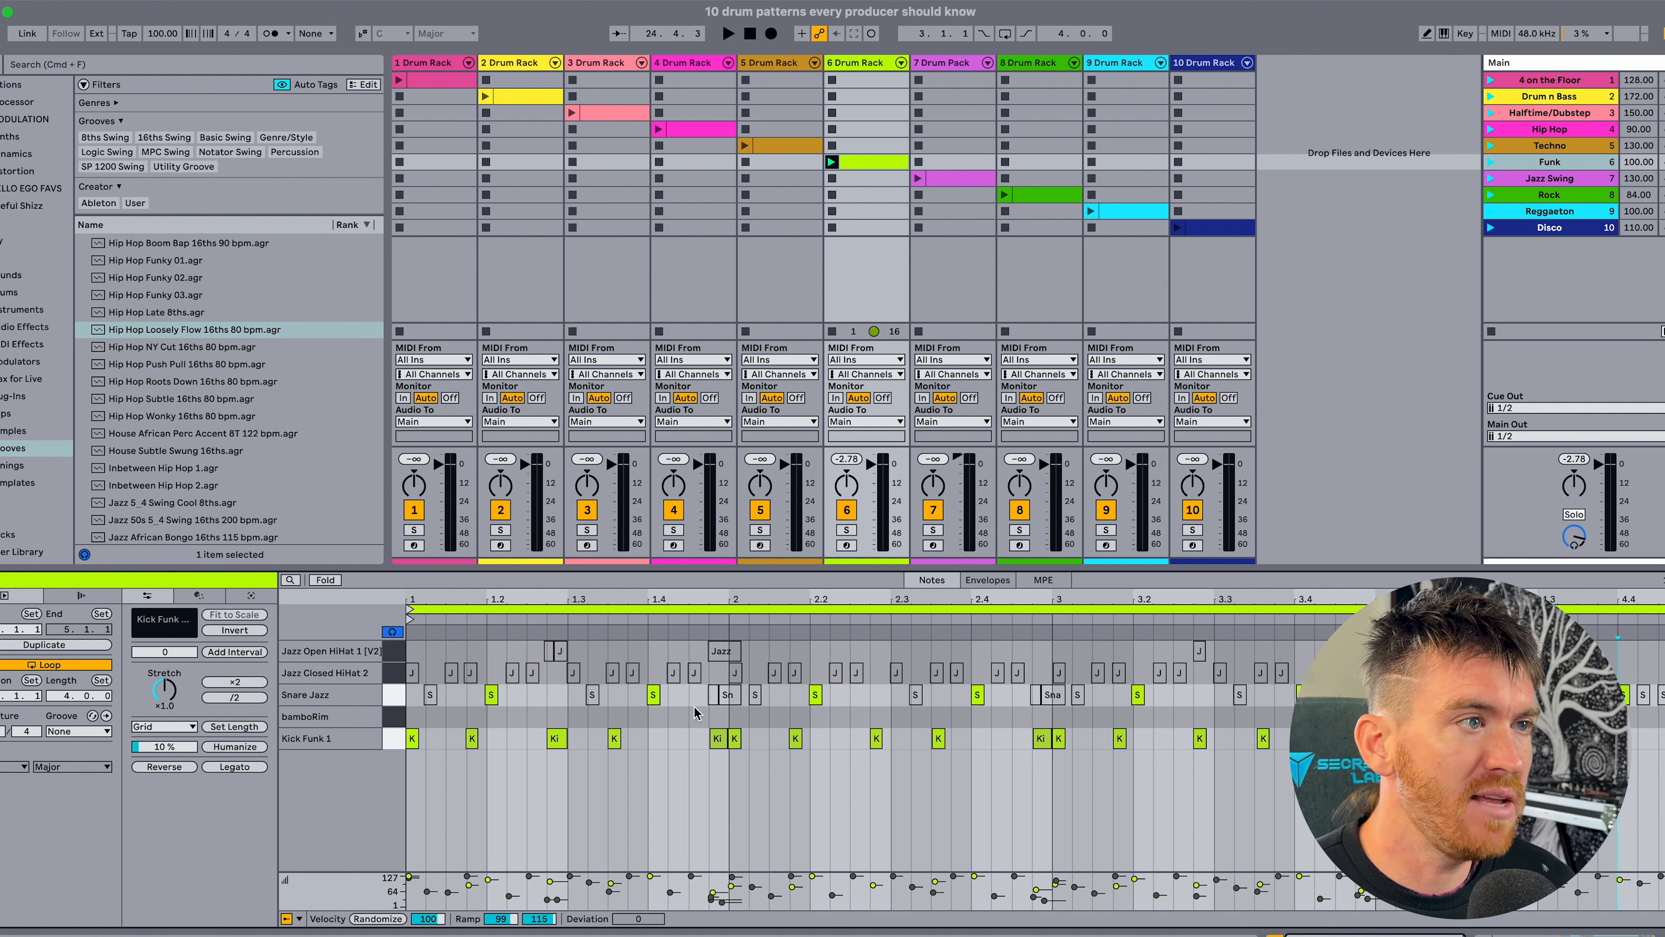
click(727, 694)
drag(449, 684, 427, 698)
key(0)
drag(551, 714, 608, 699)
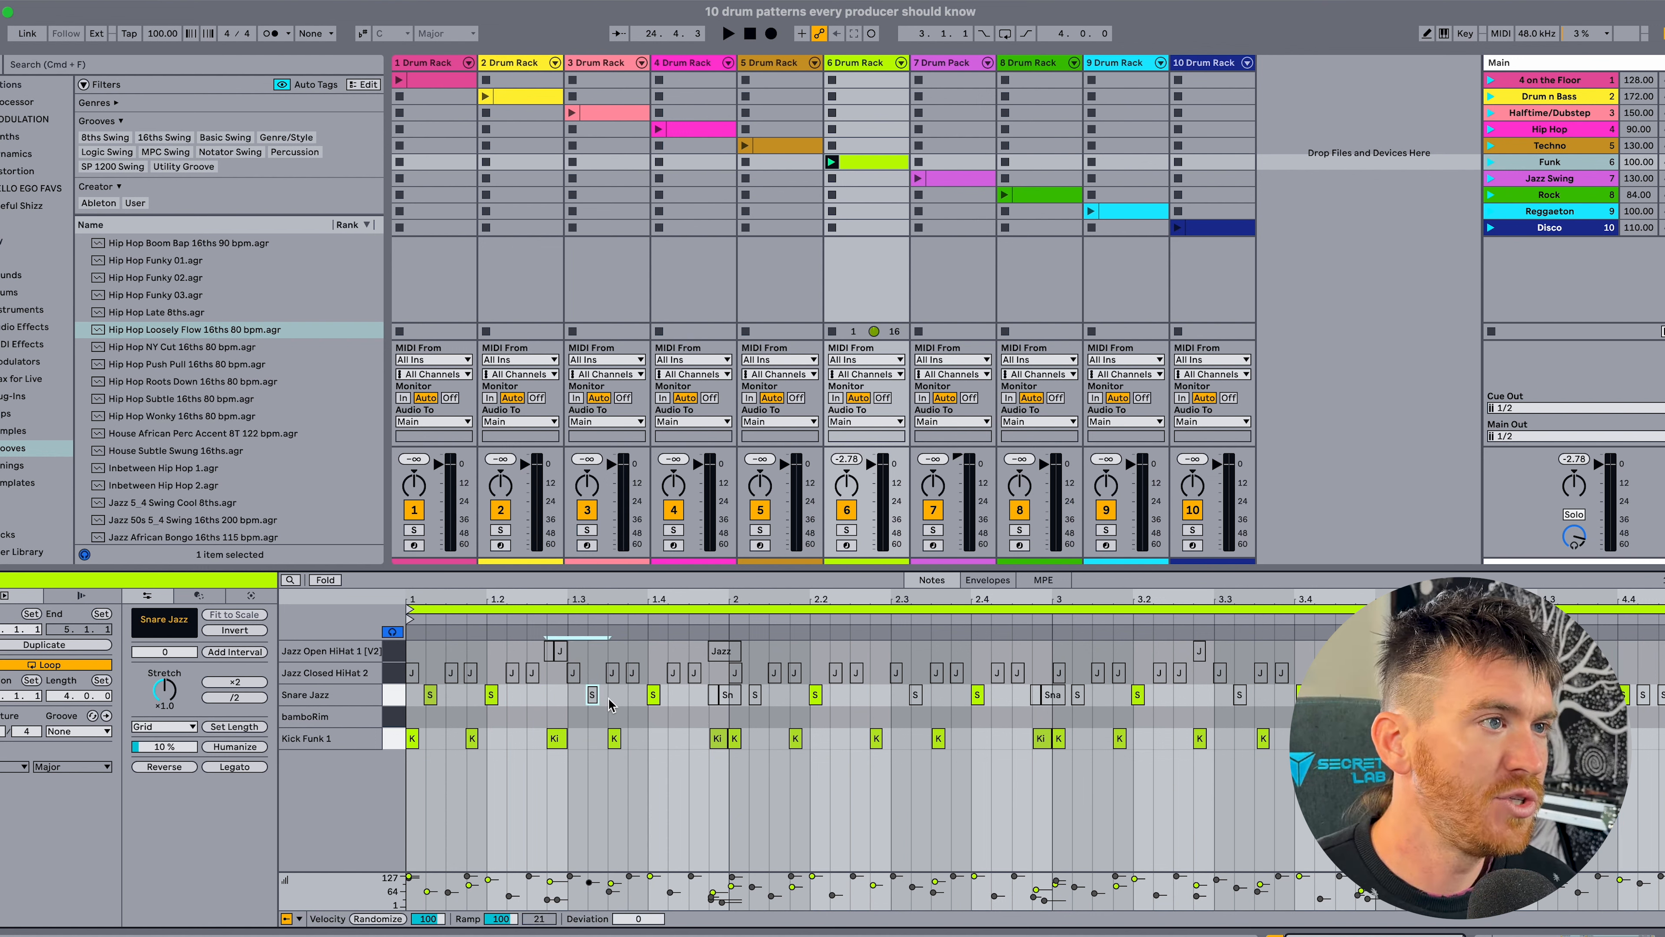
key(0)
Activate the single Snare Jazz ghost notes just after beats 1 and 3 in bars 2 and 3.
drag(786, 722, 754, 696)
key(0)
drag(948, 719, 916, 699)
key(0)
drag(1101, 709, 1078, 699)
key(0)
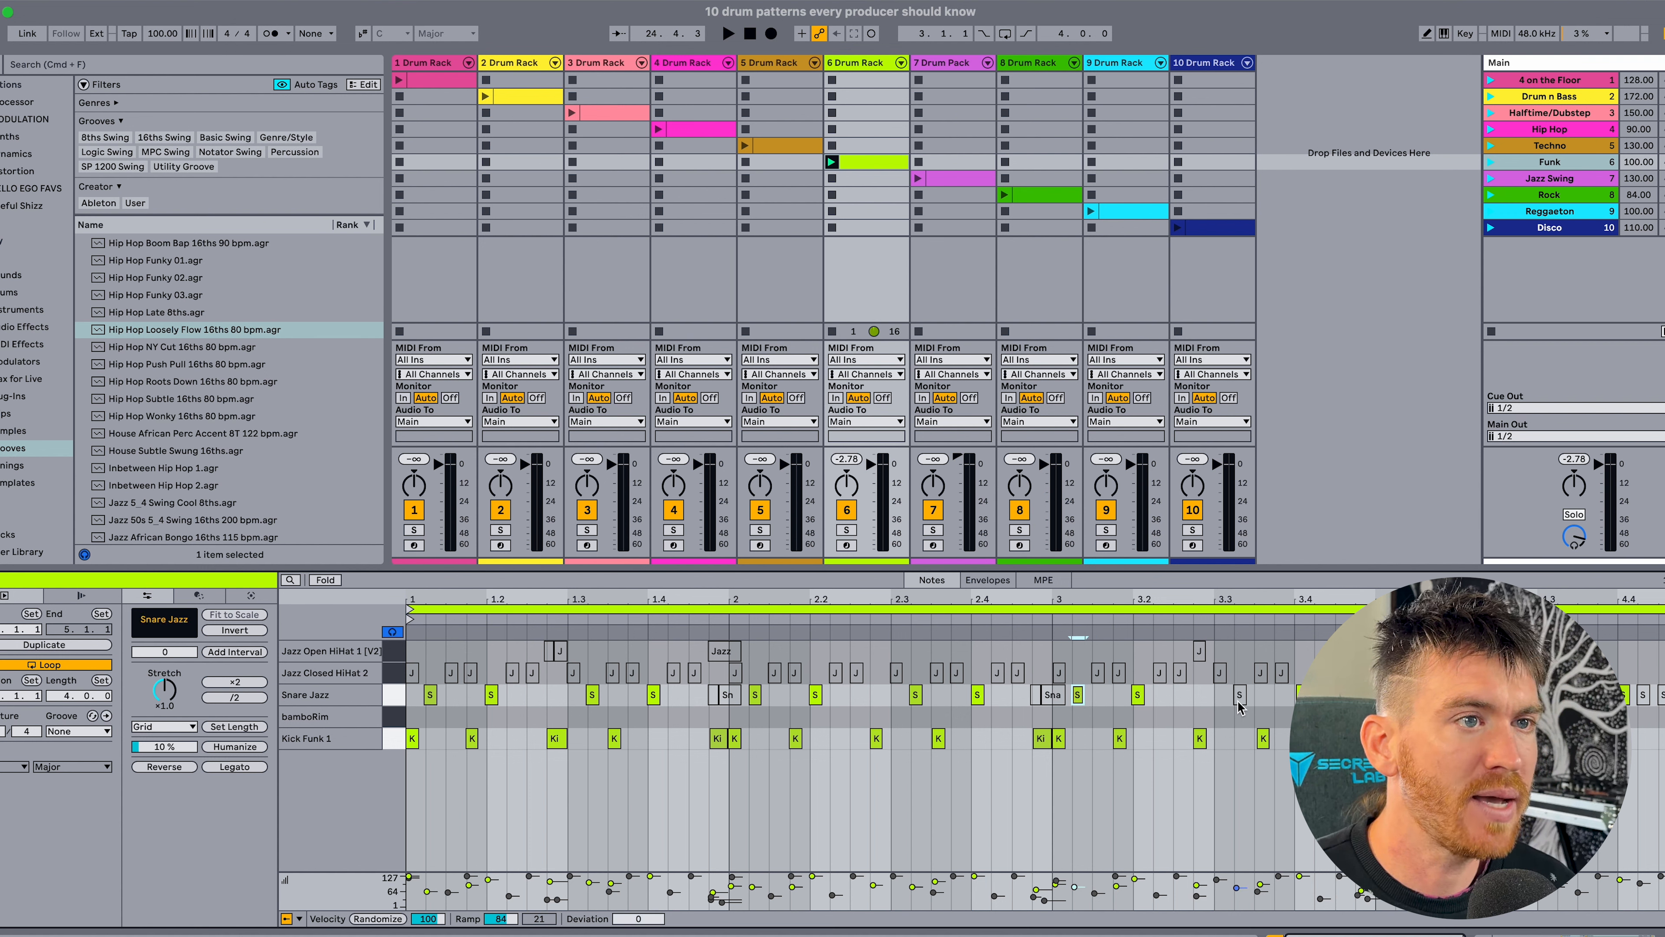
click(1376, 715)
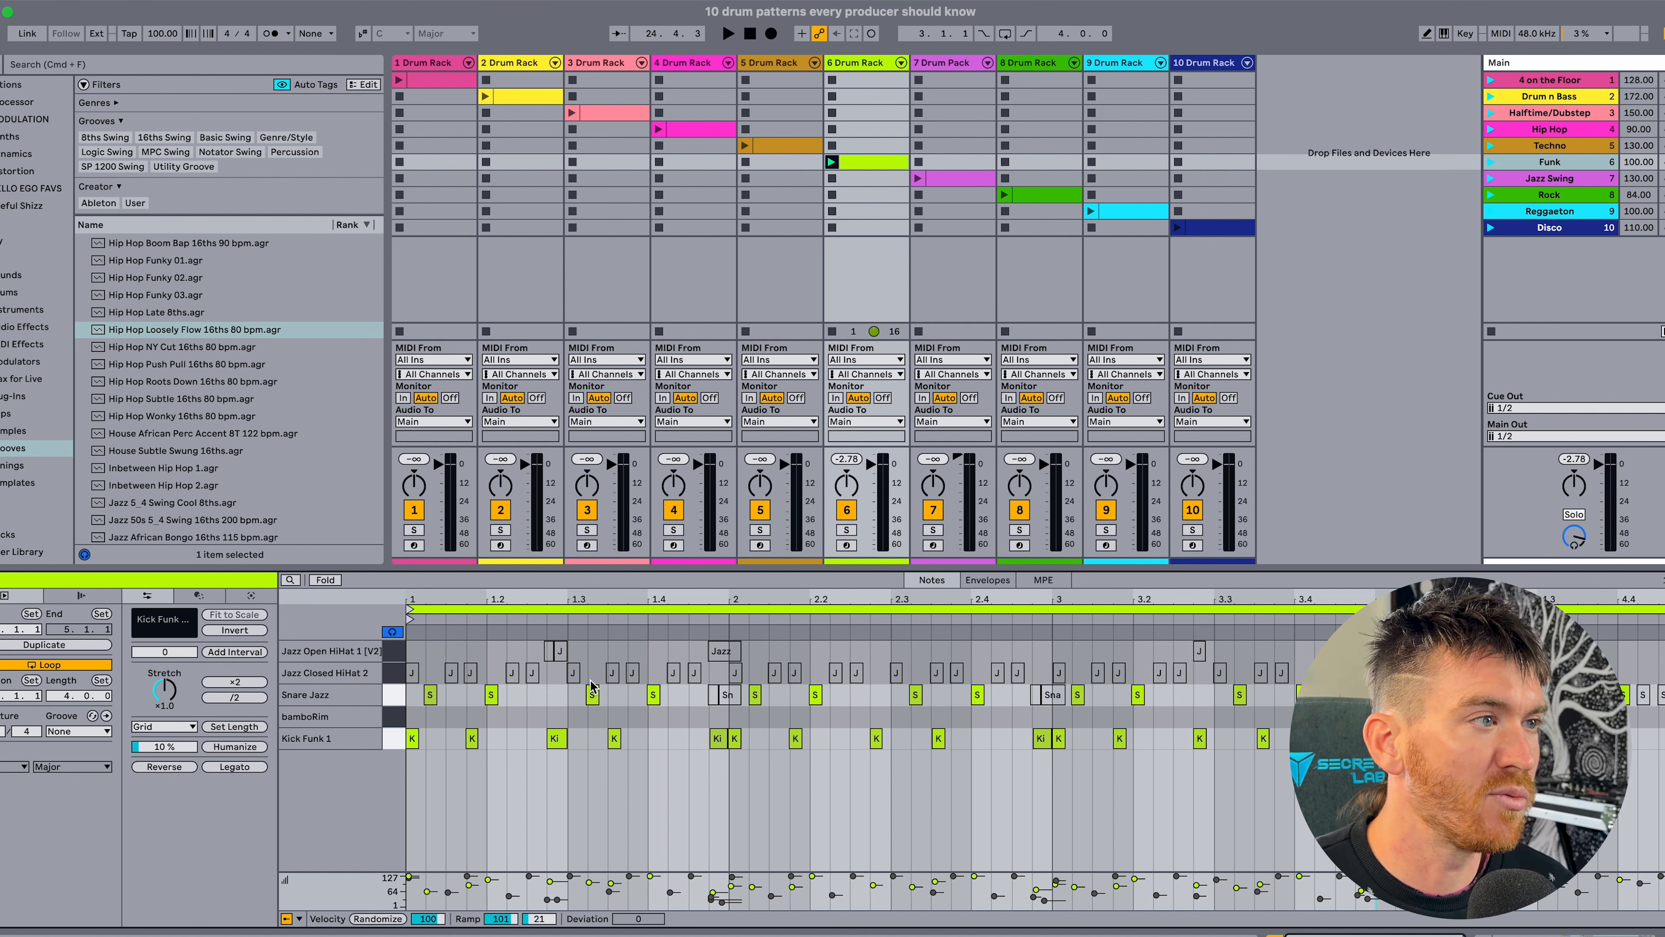
Compare the velocities of the ghost snare near 1.1.2 and the snare on 1.2, and play the groove.
click(446, 820)
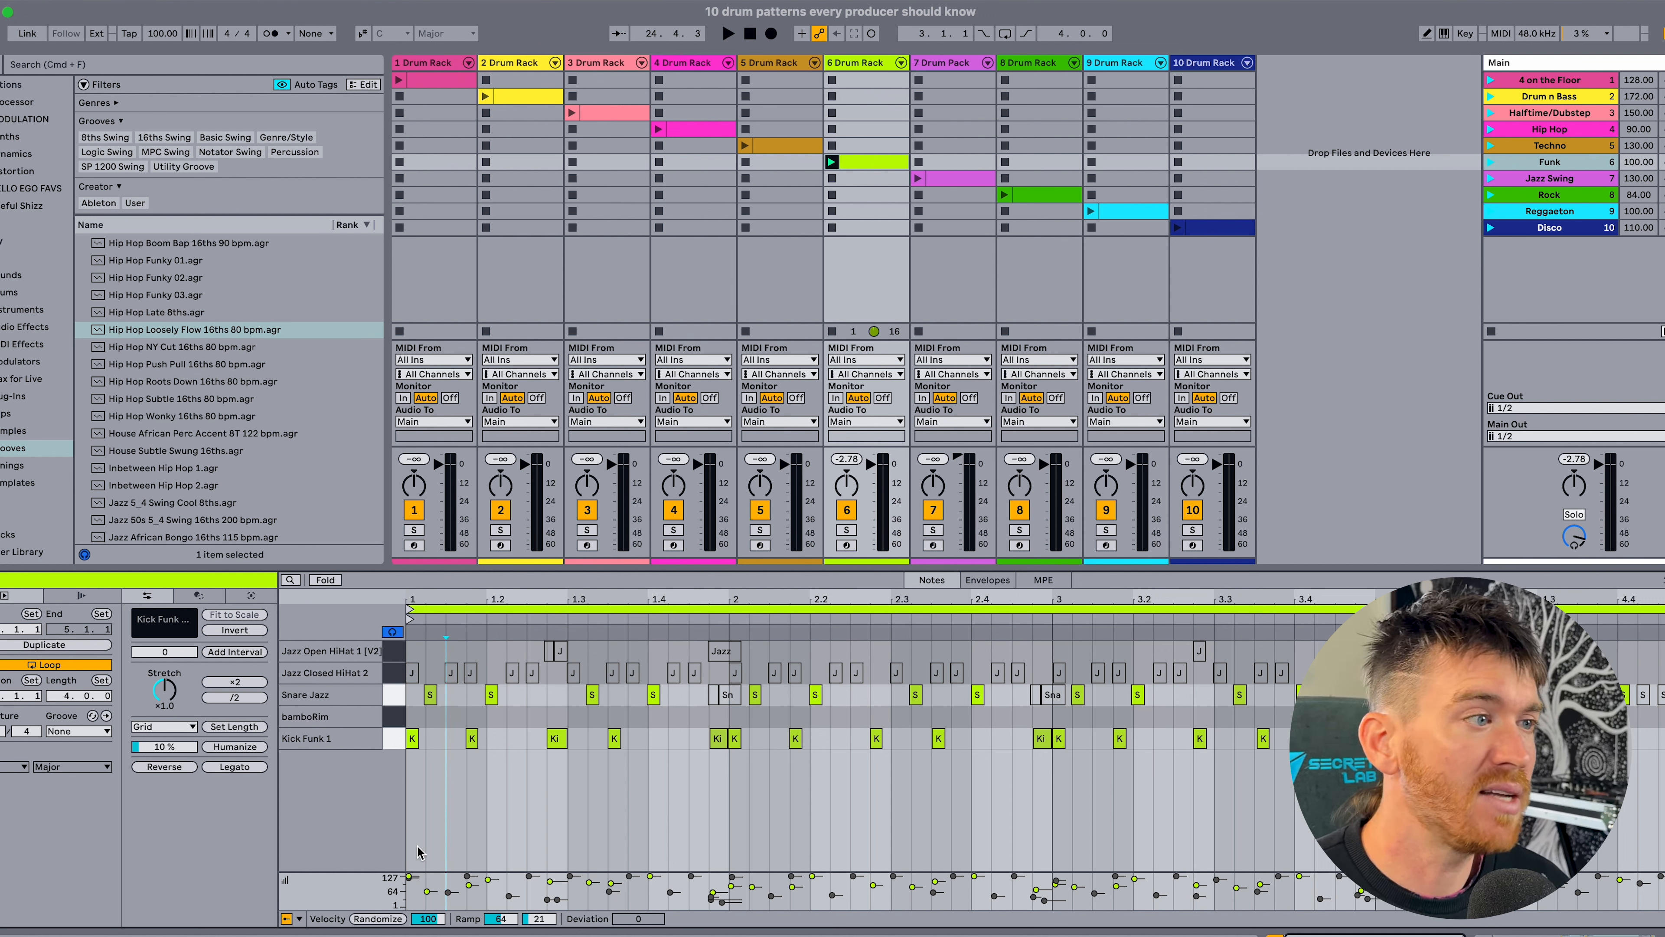
click(427, 891)
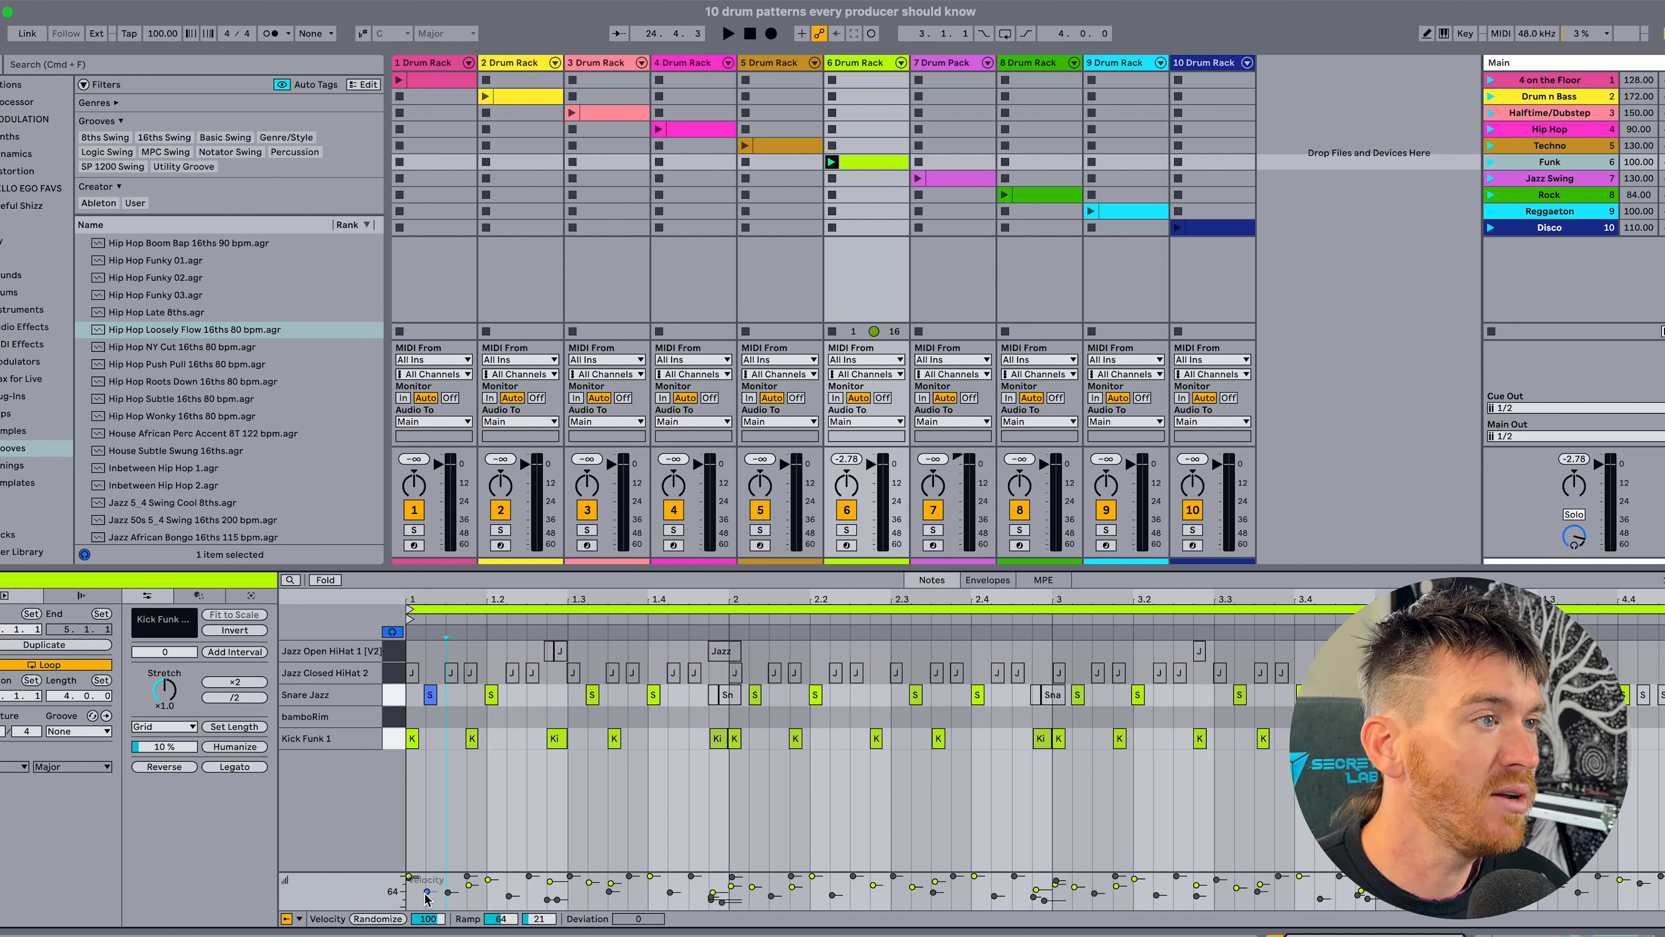
click(488, 879)
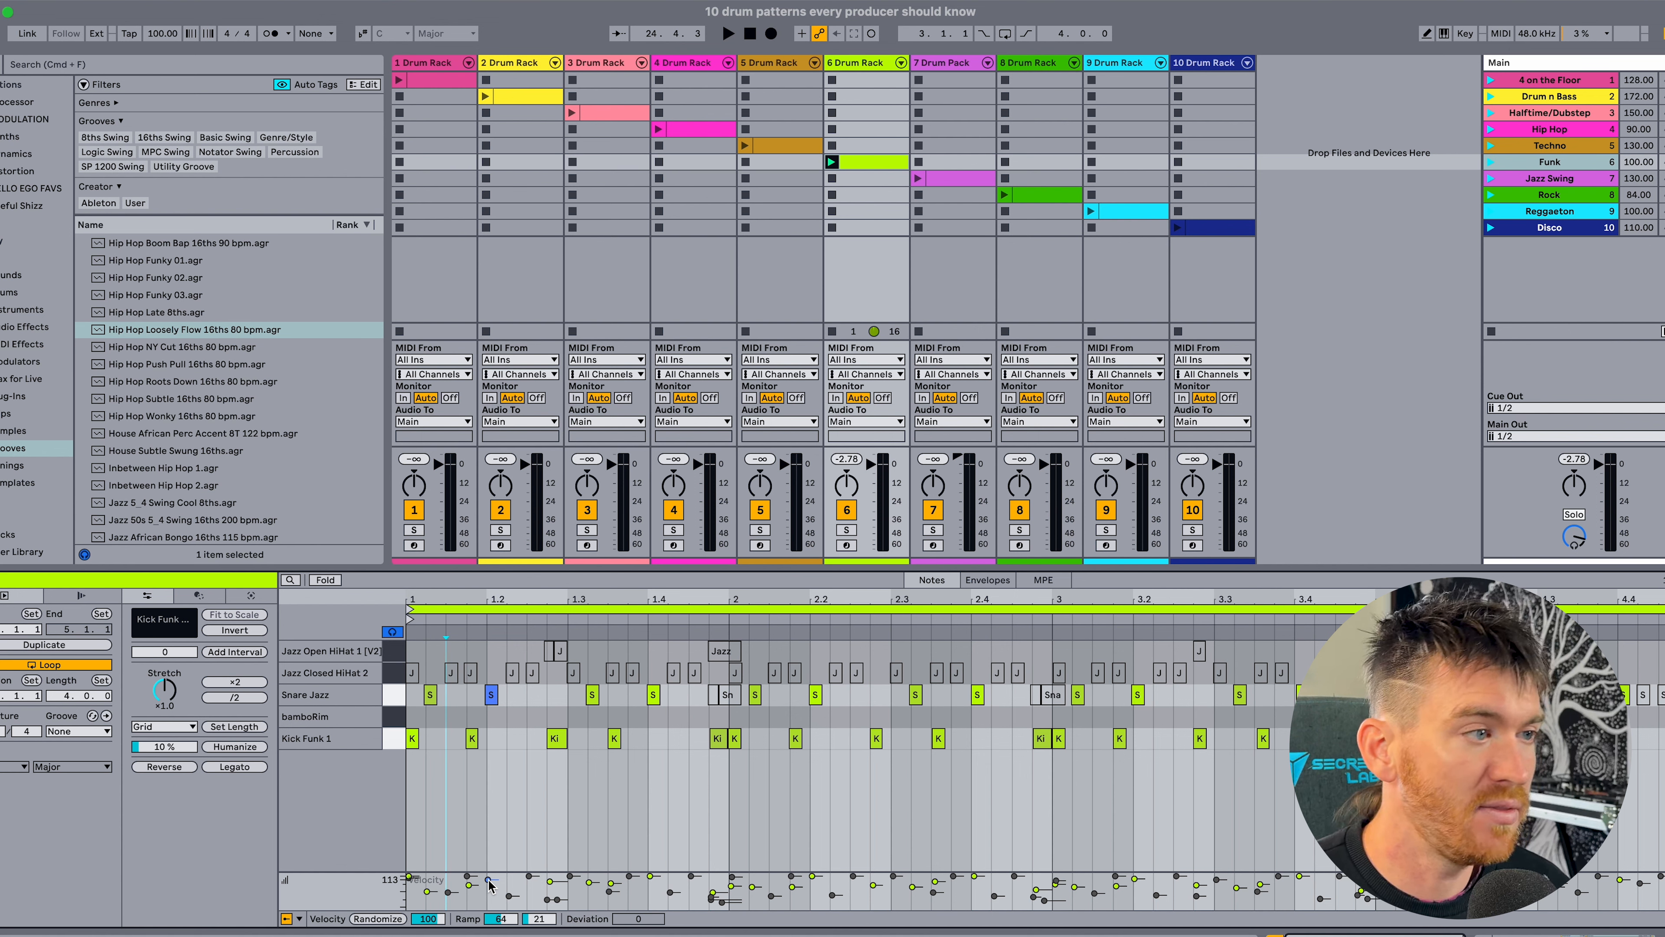
click(606, 813)
key(space)
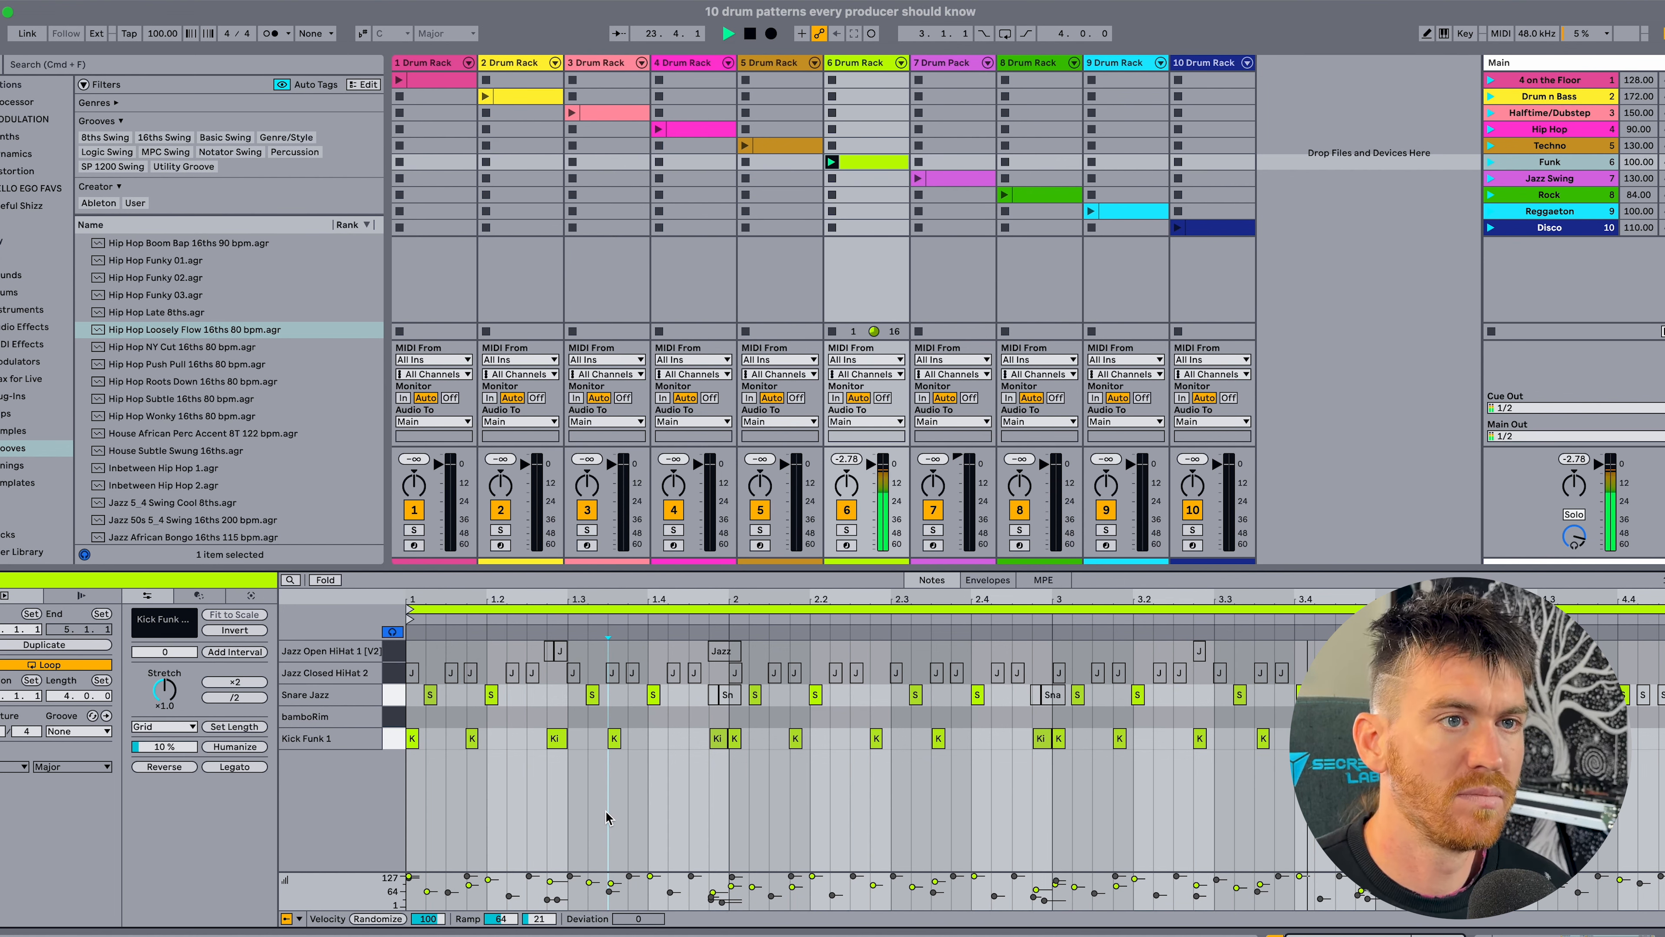
key(space)
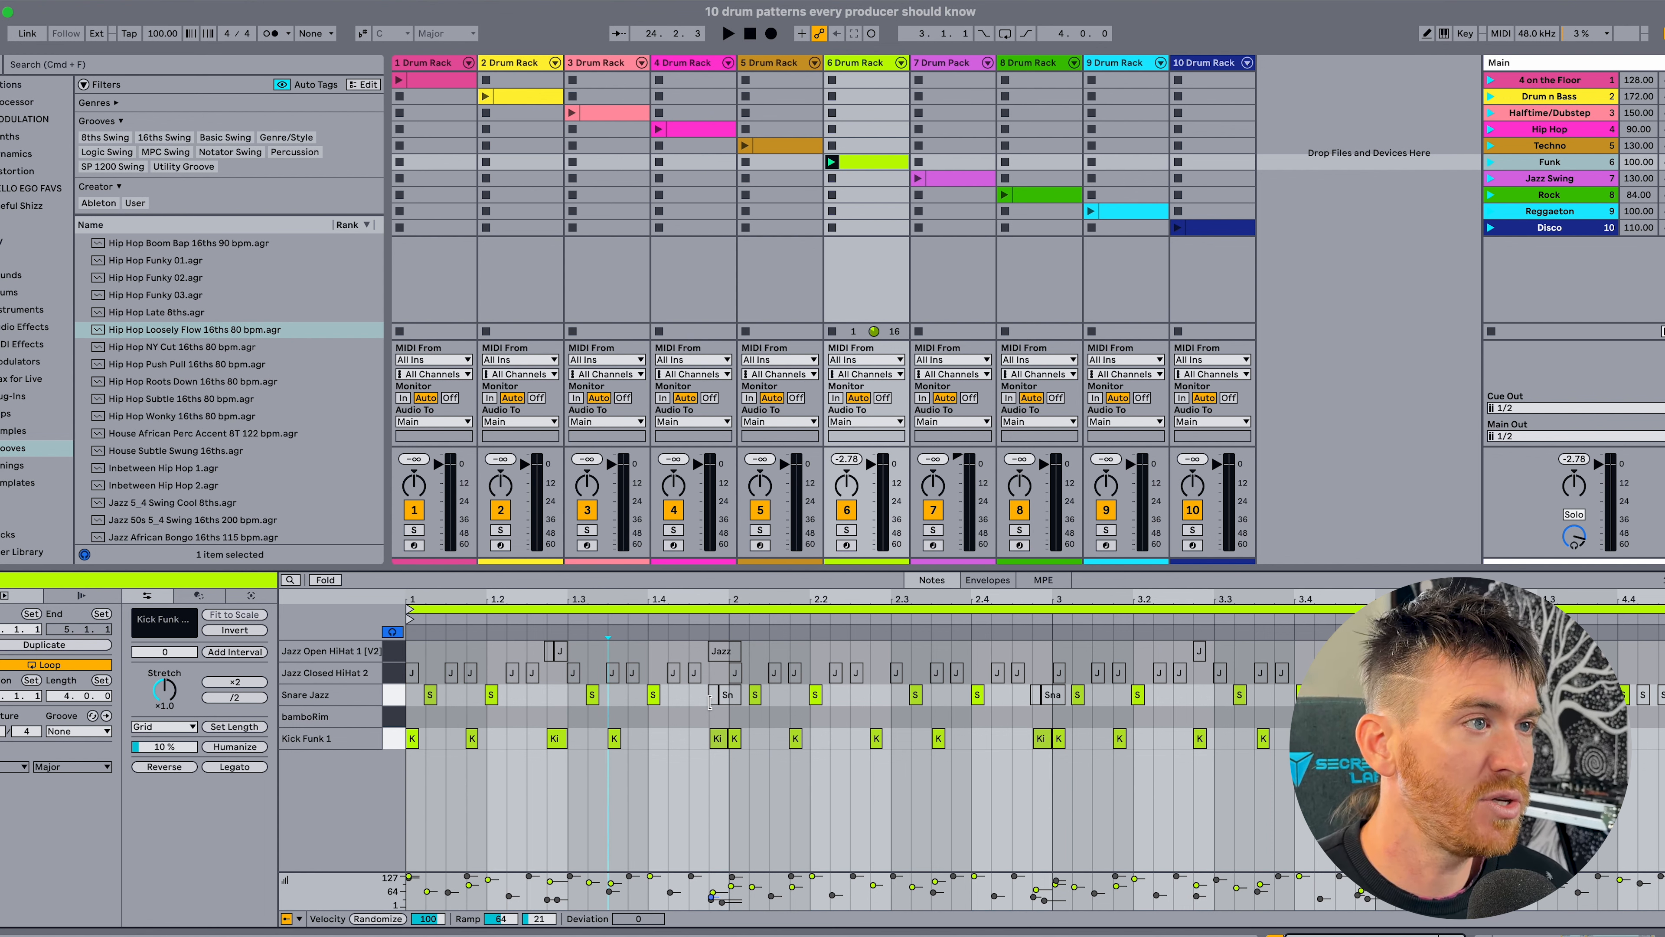
Activate the closely spaced Snare Jazz drag notes around the starts of bars 2 and 3, and play the funk groove.
scroll(692, 709, up, 1)
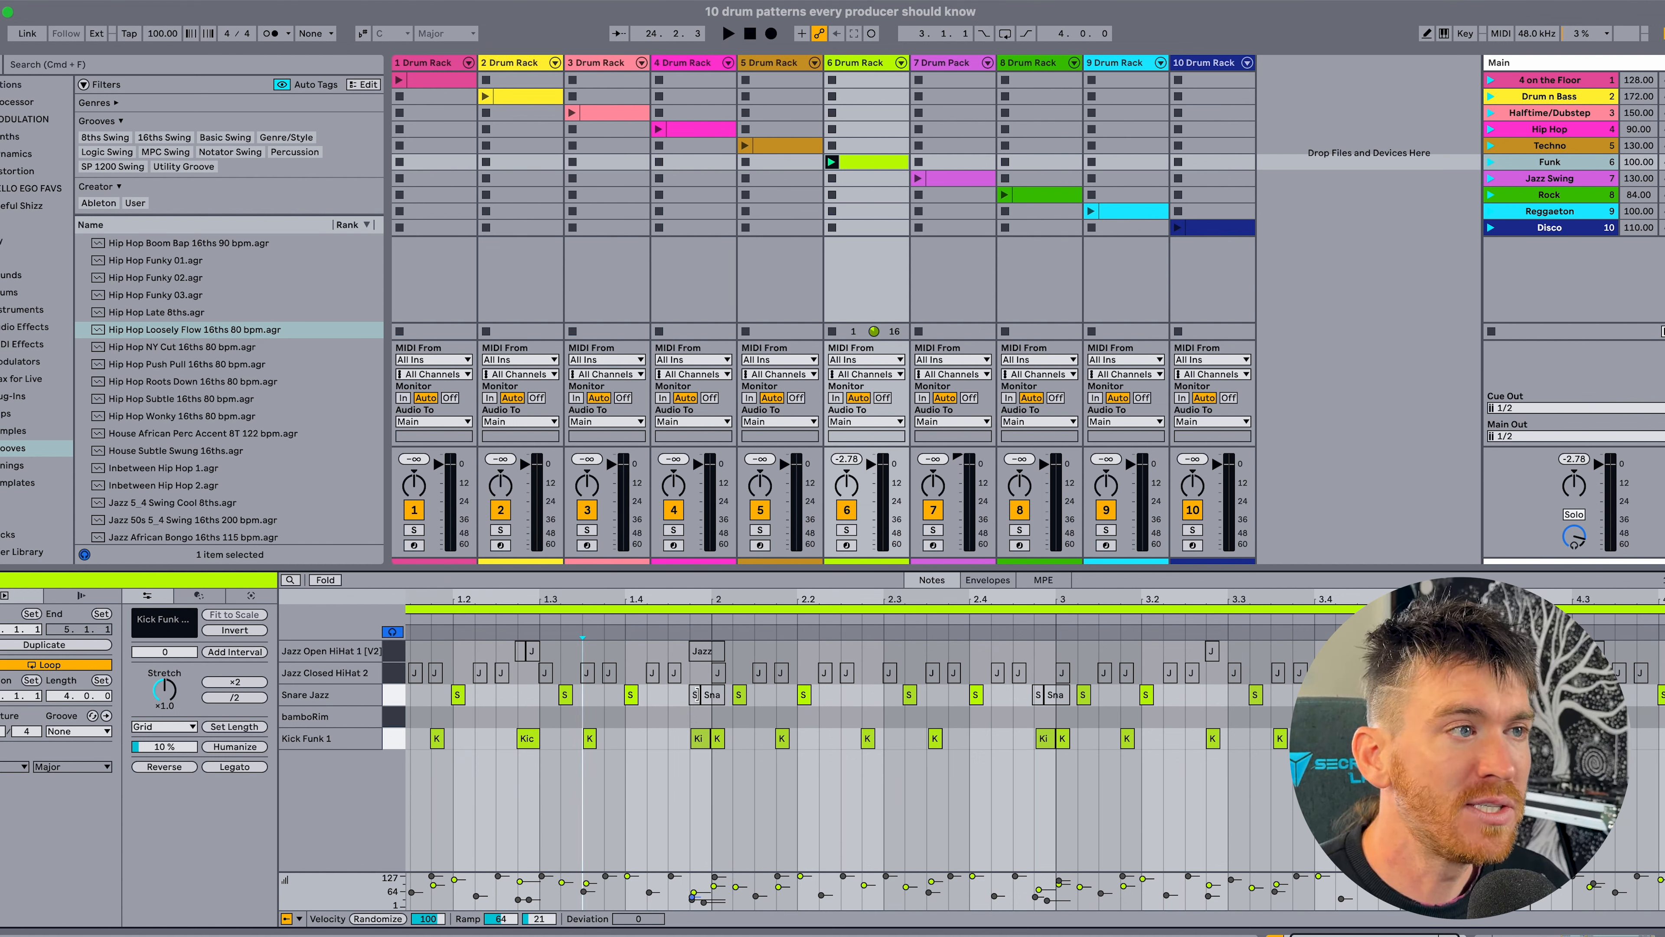
drag(693, 717, 710, 721)
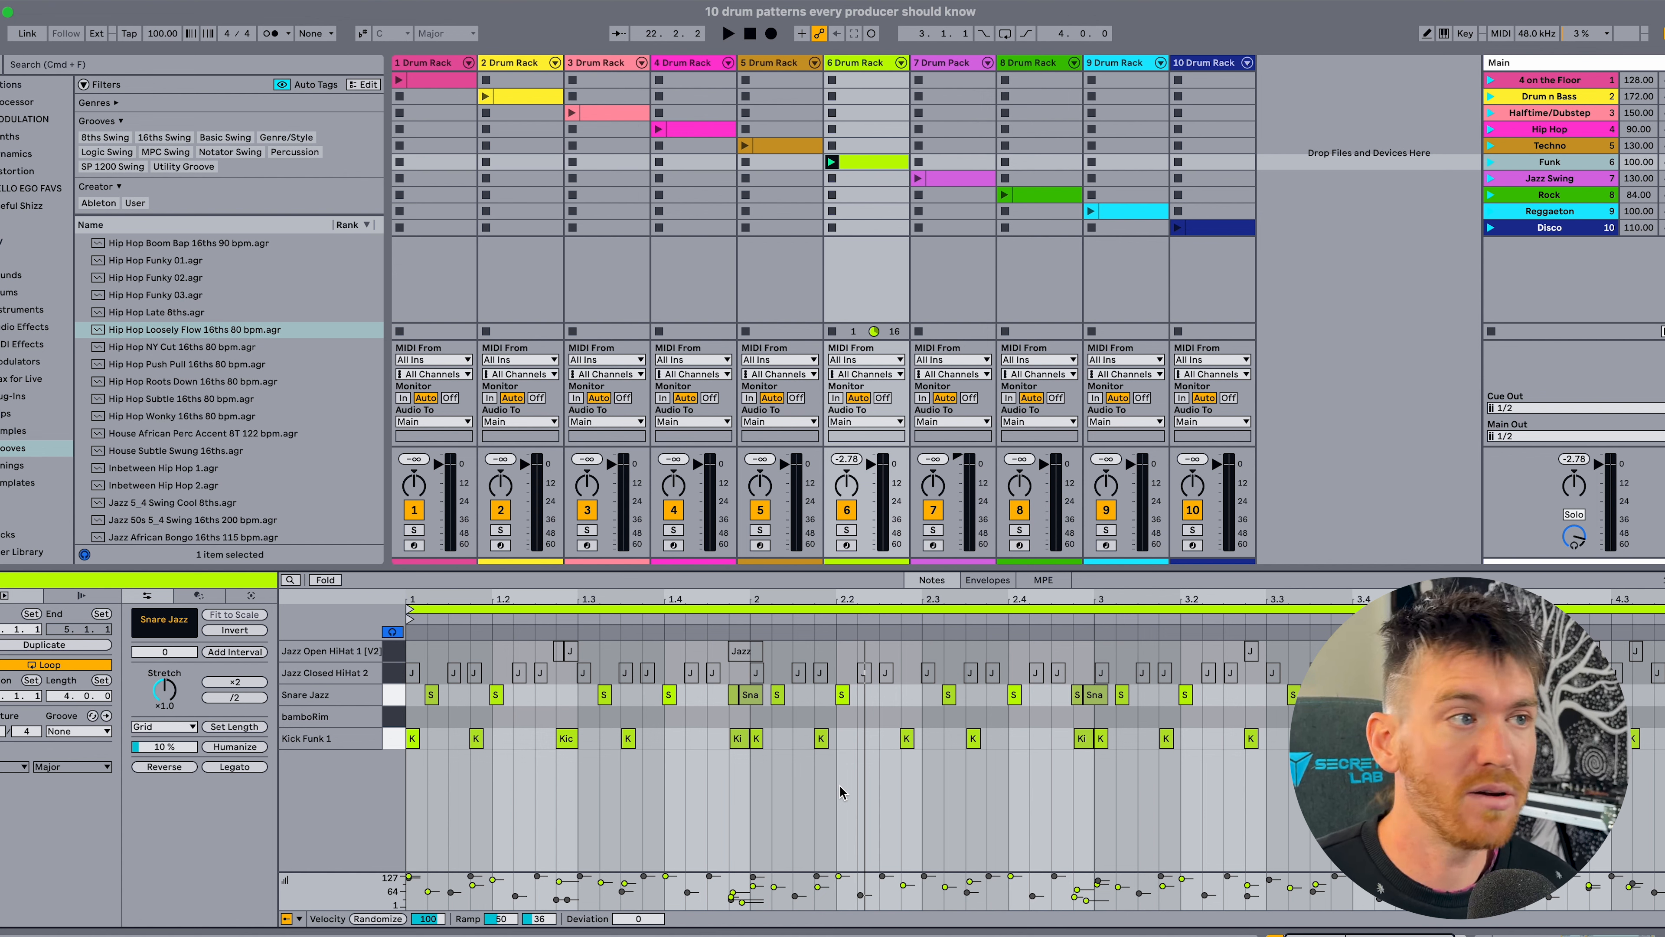
key(space)
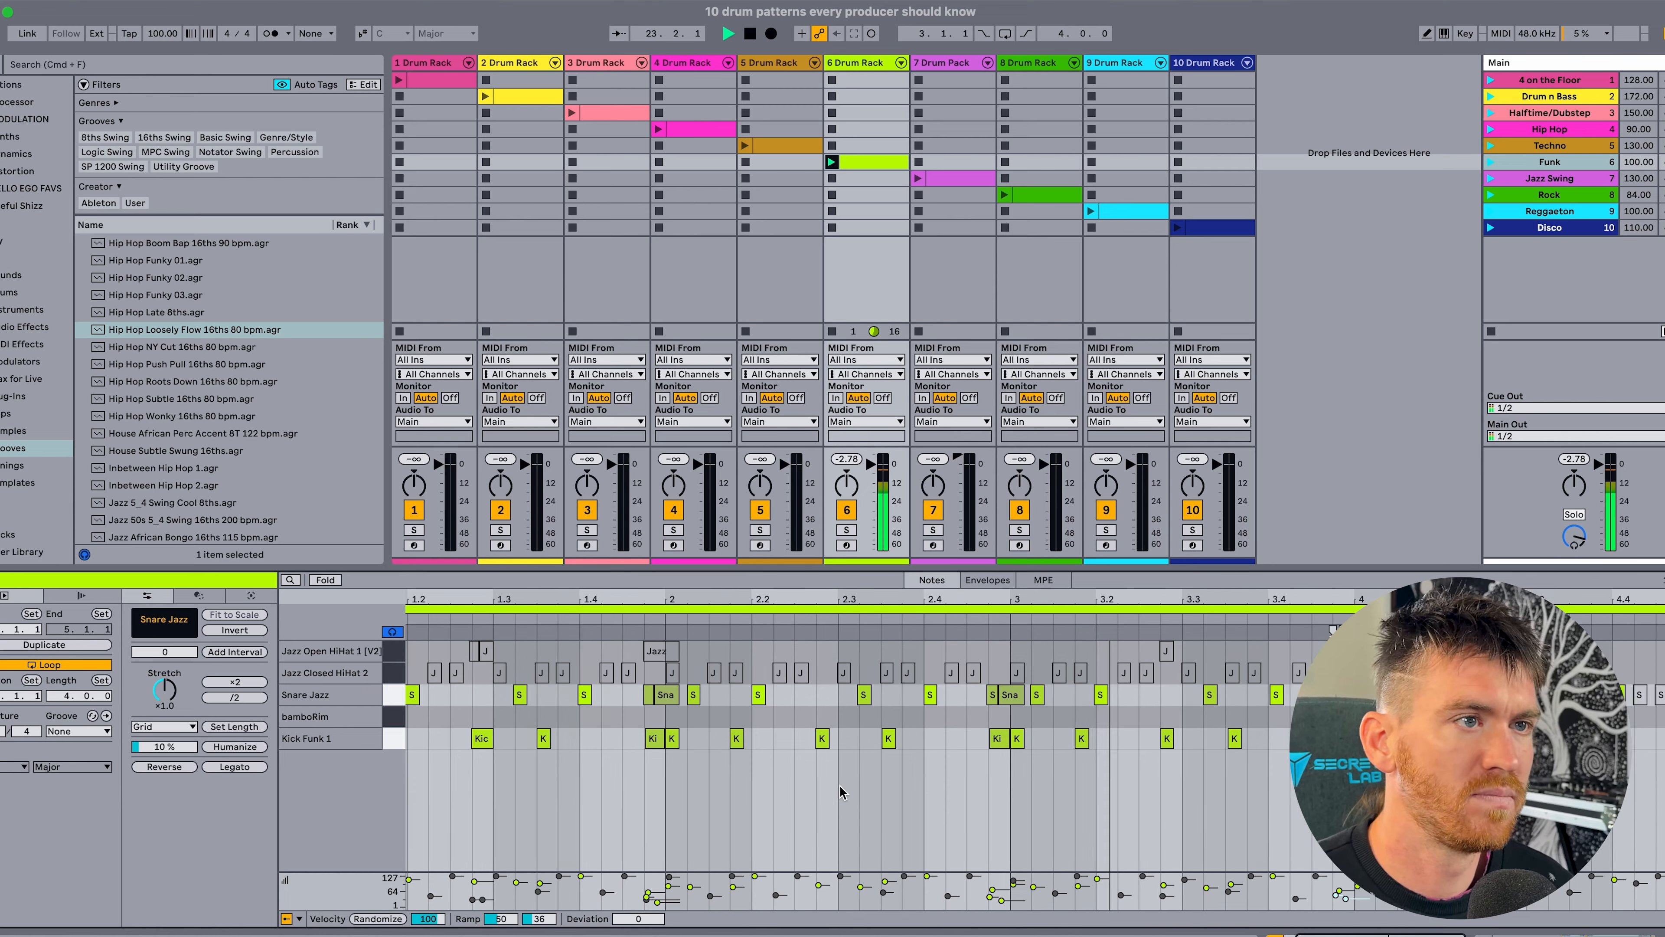
Play the funk groove again with its kicks and Snare Jazz drag notes.
key(space)
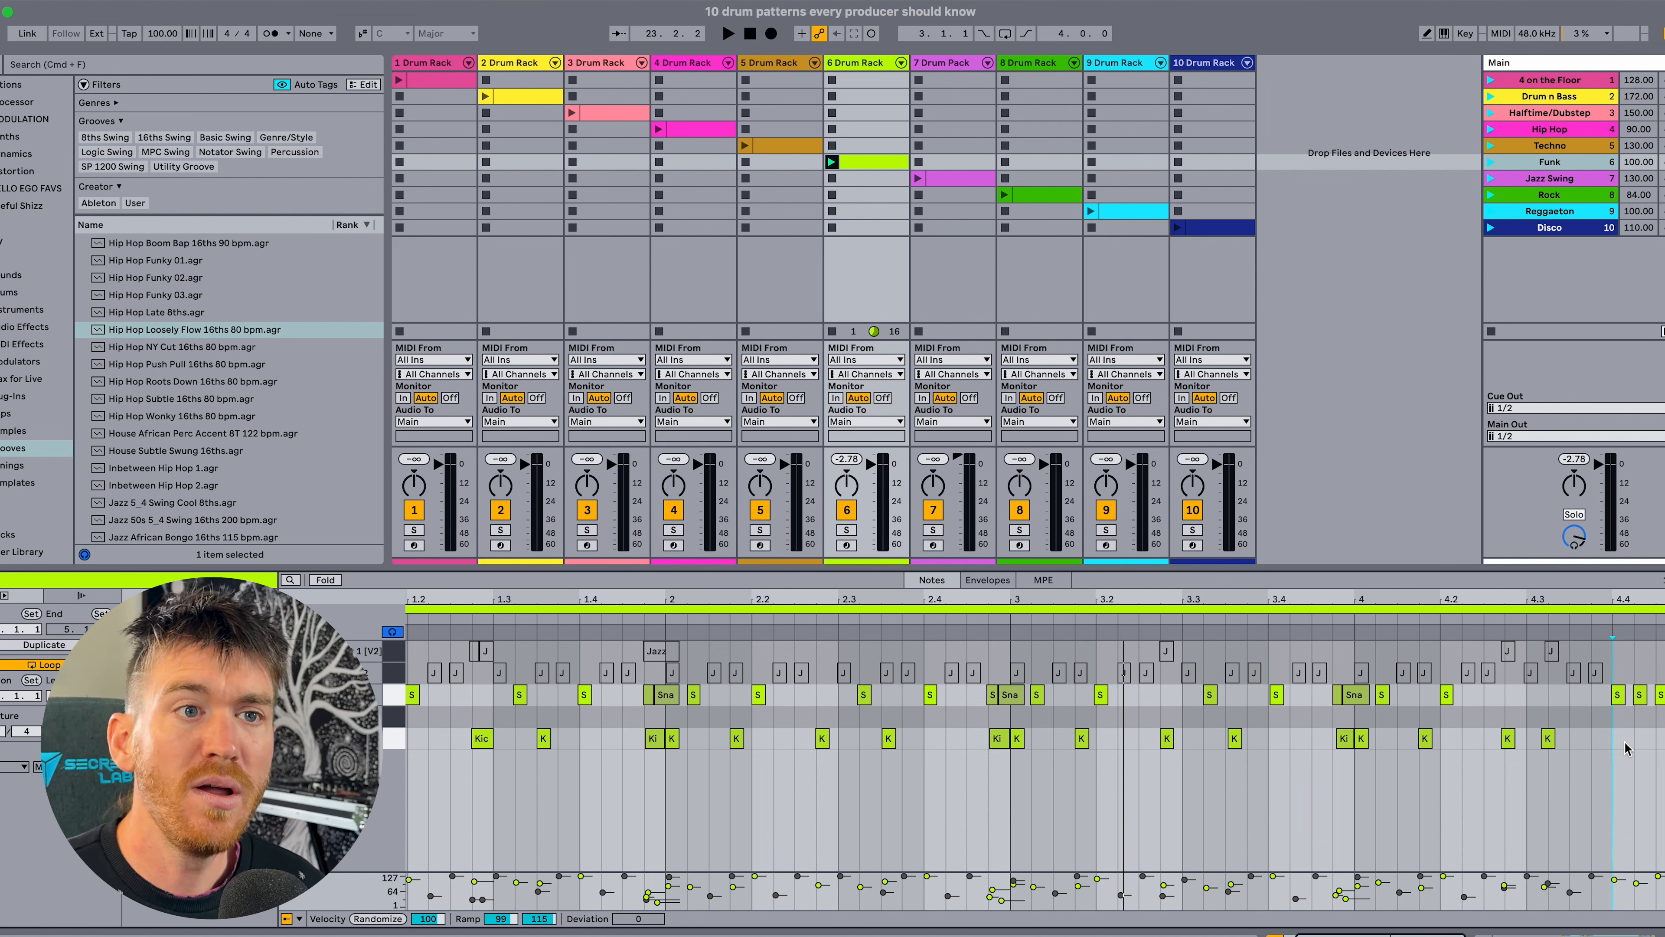
key(space)
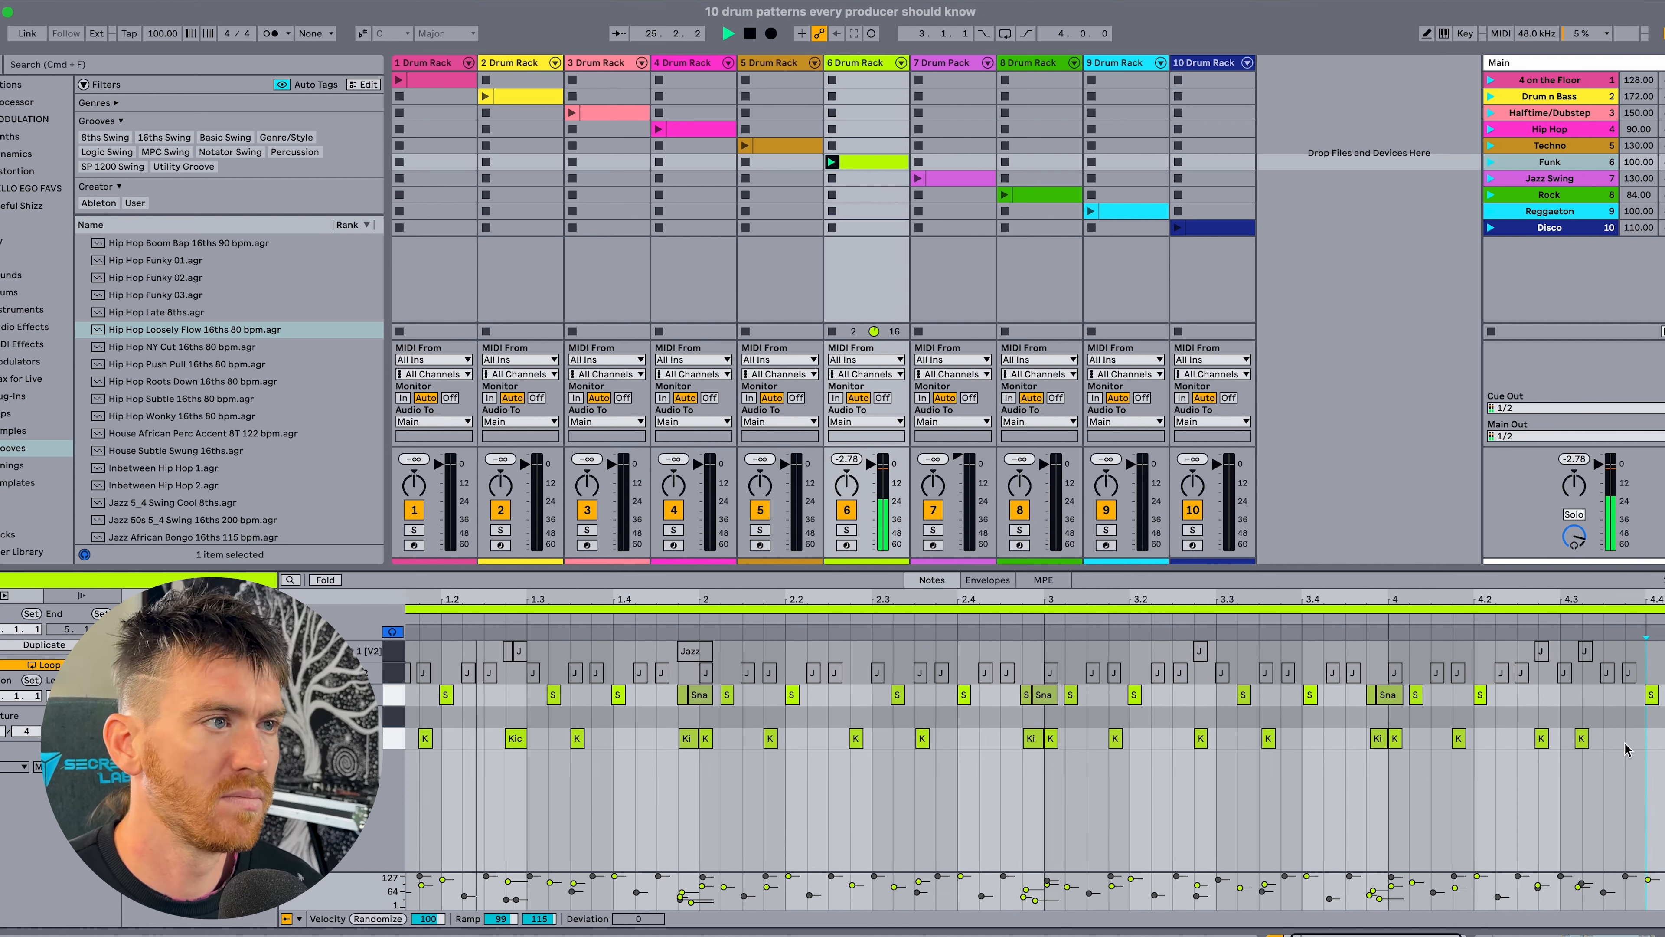
key(space)
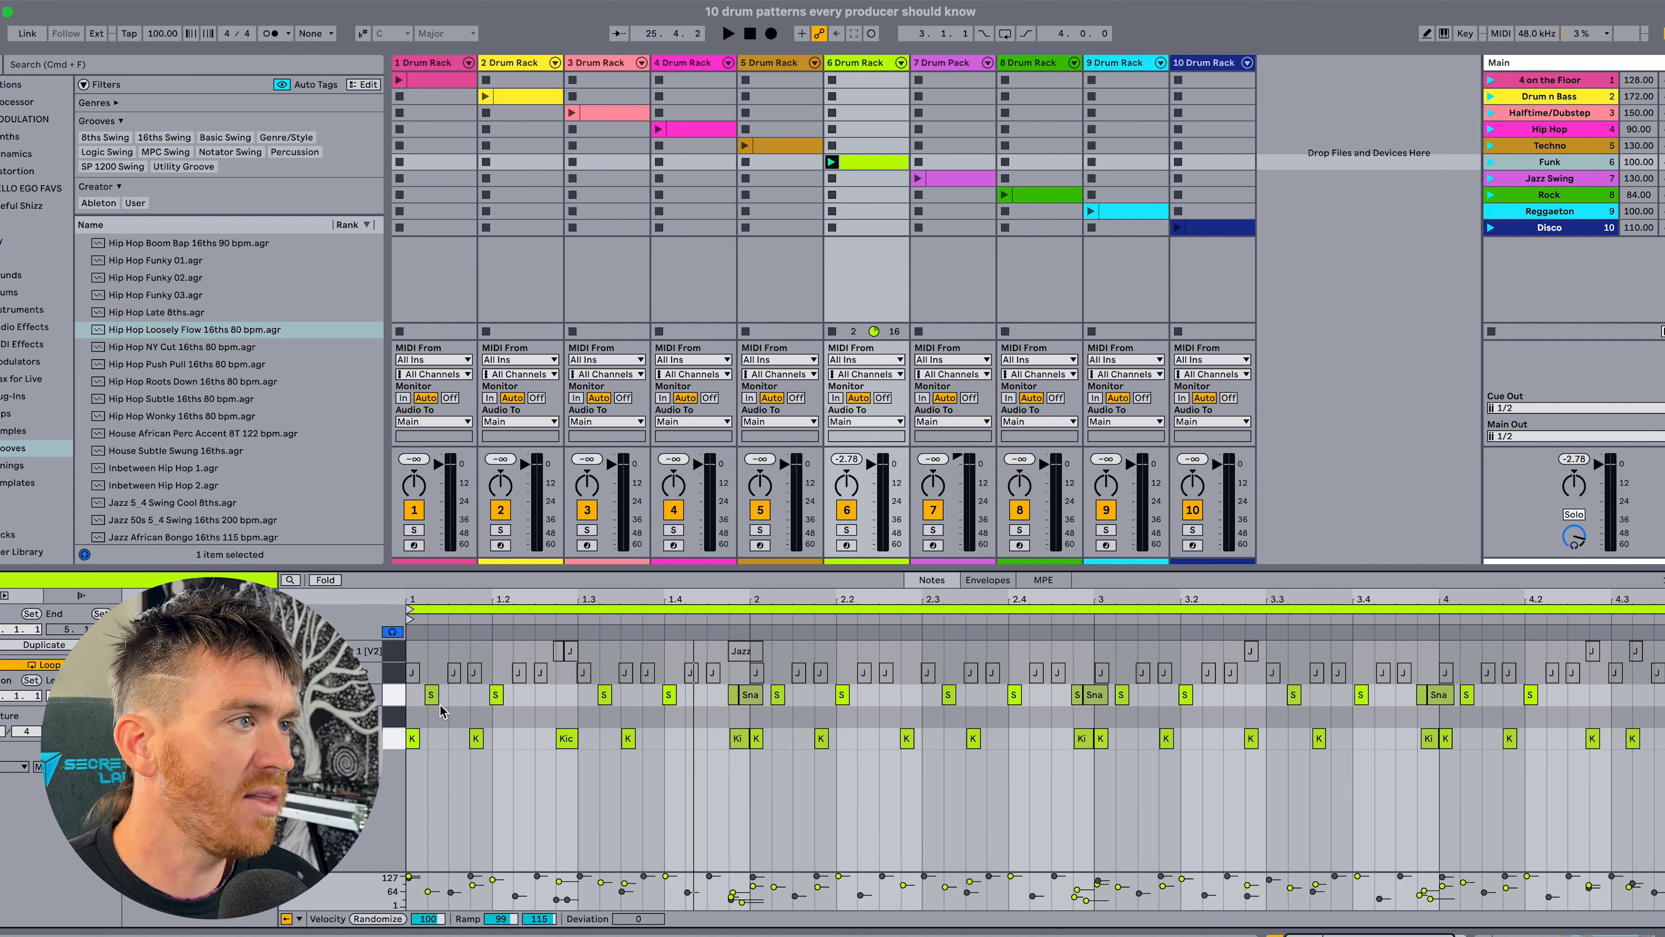
Activate all Jazz Closed HiHat 2 notes in the Funk clip and play the groove with them.
click(399, 674)
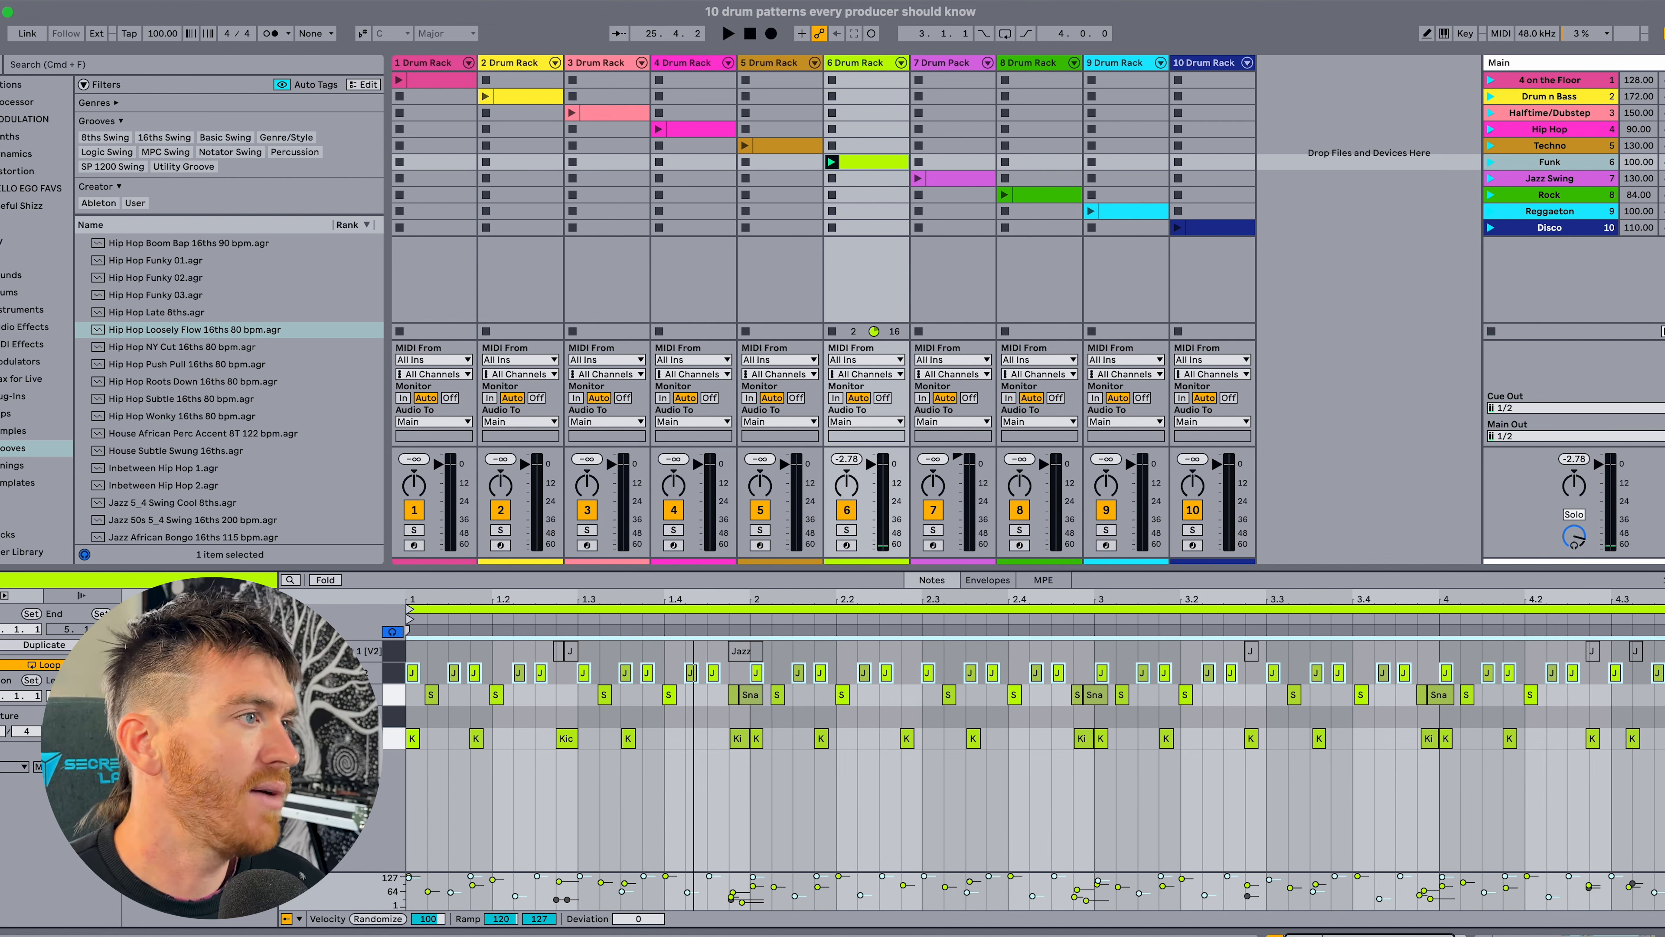
click(392, 677)
click(393, 674)
click(436, 676)
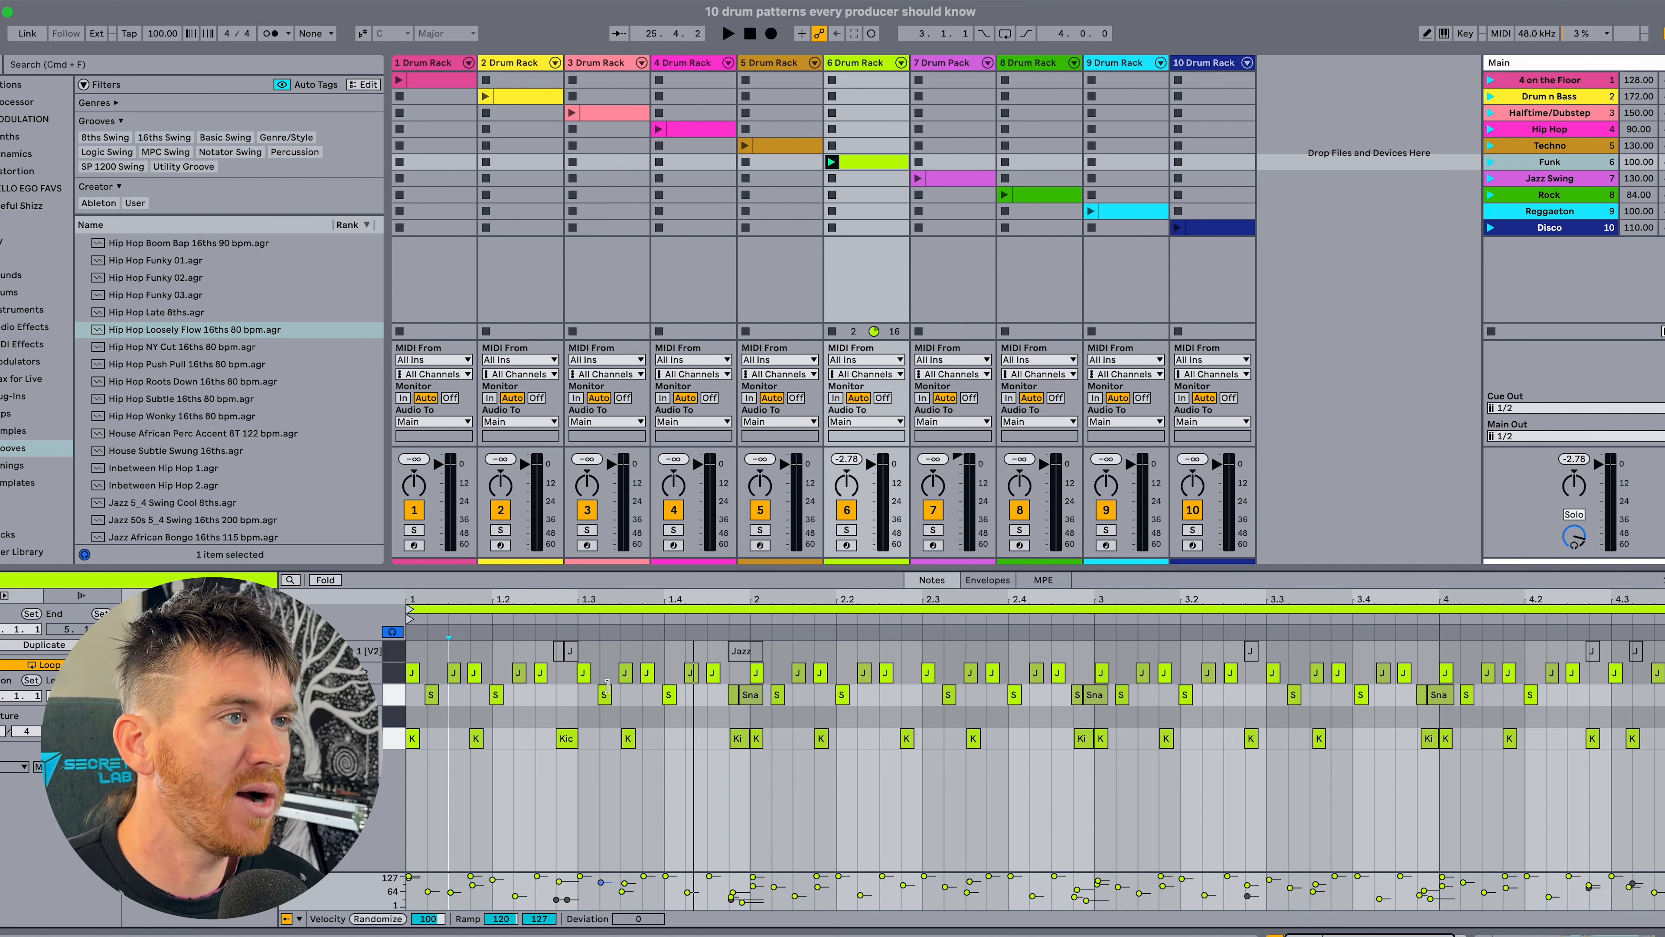
key(space)
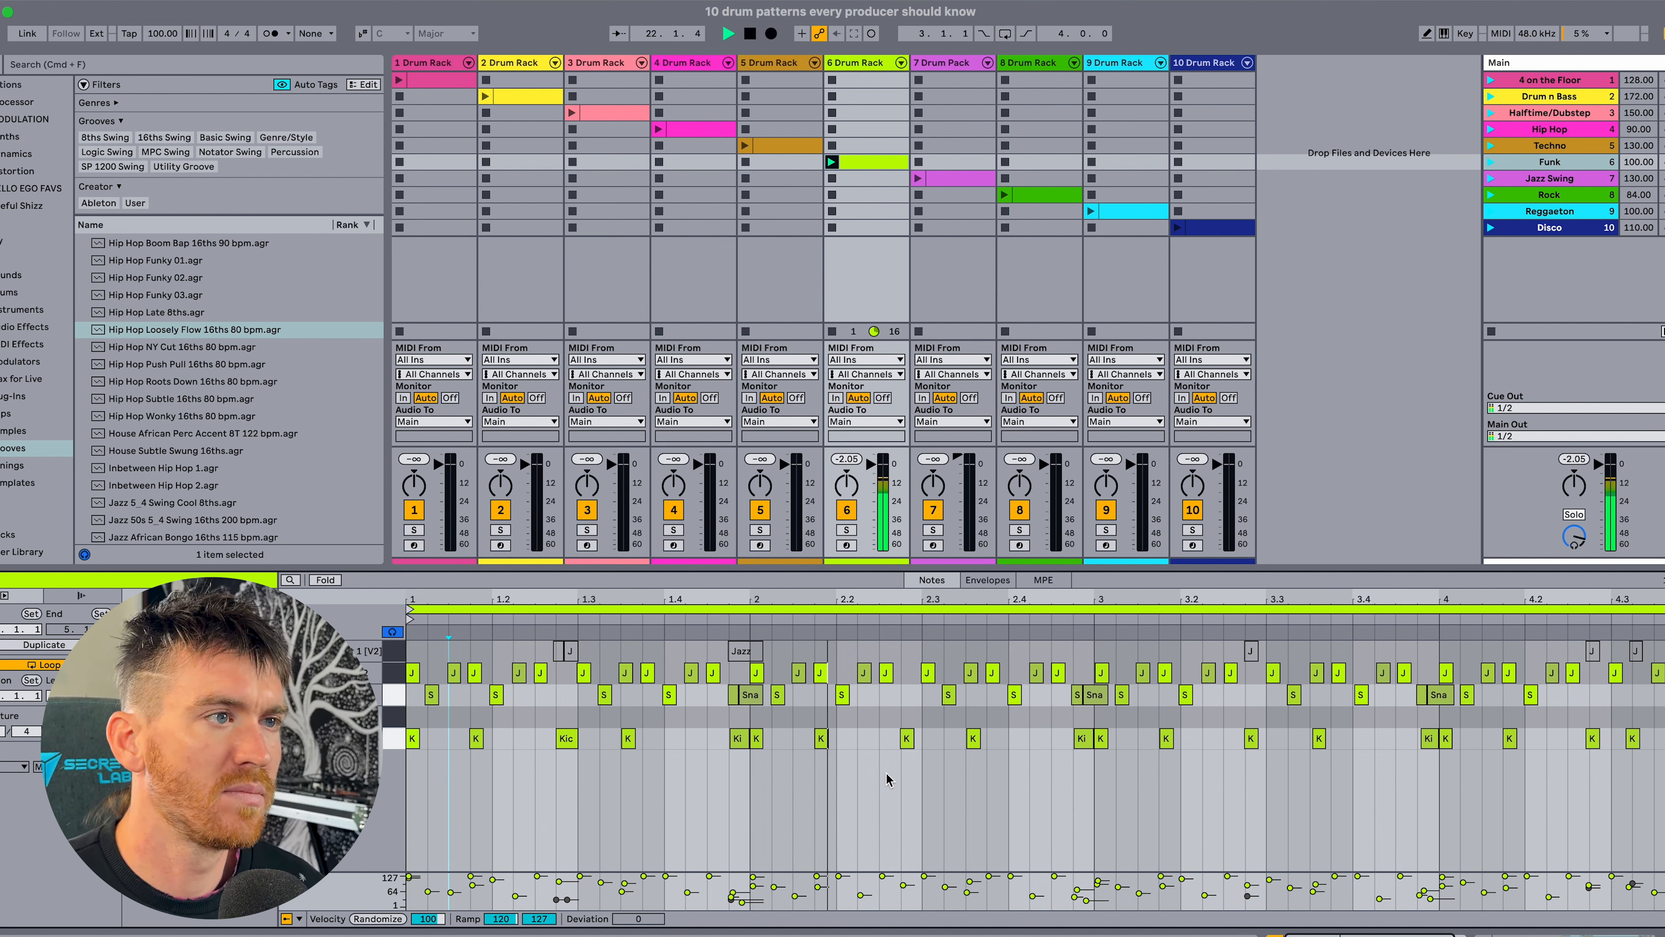
key(space)
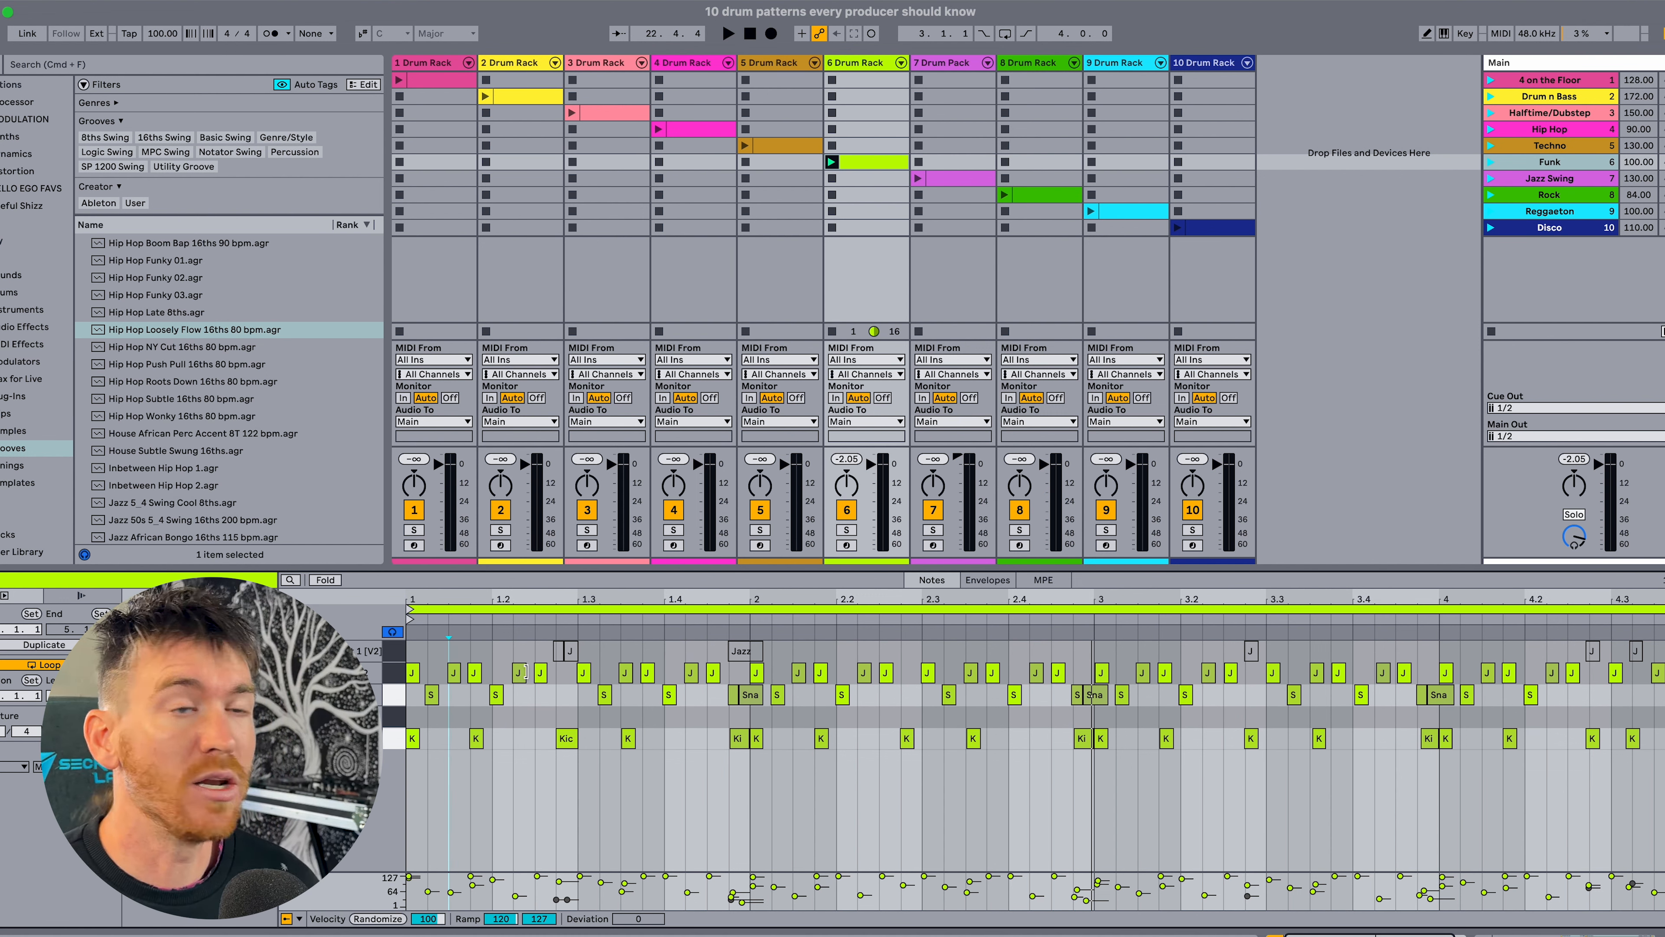
Deactivate the softer Jazz Closed HiHat 2 notes, leaving only the accented hits active.
click(412, 673)
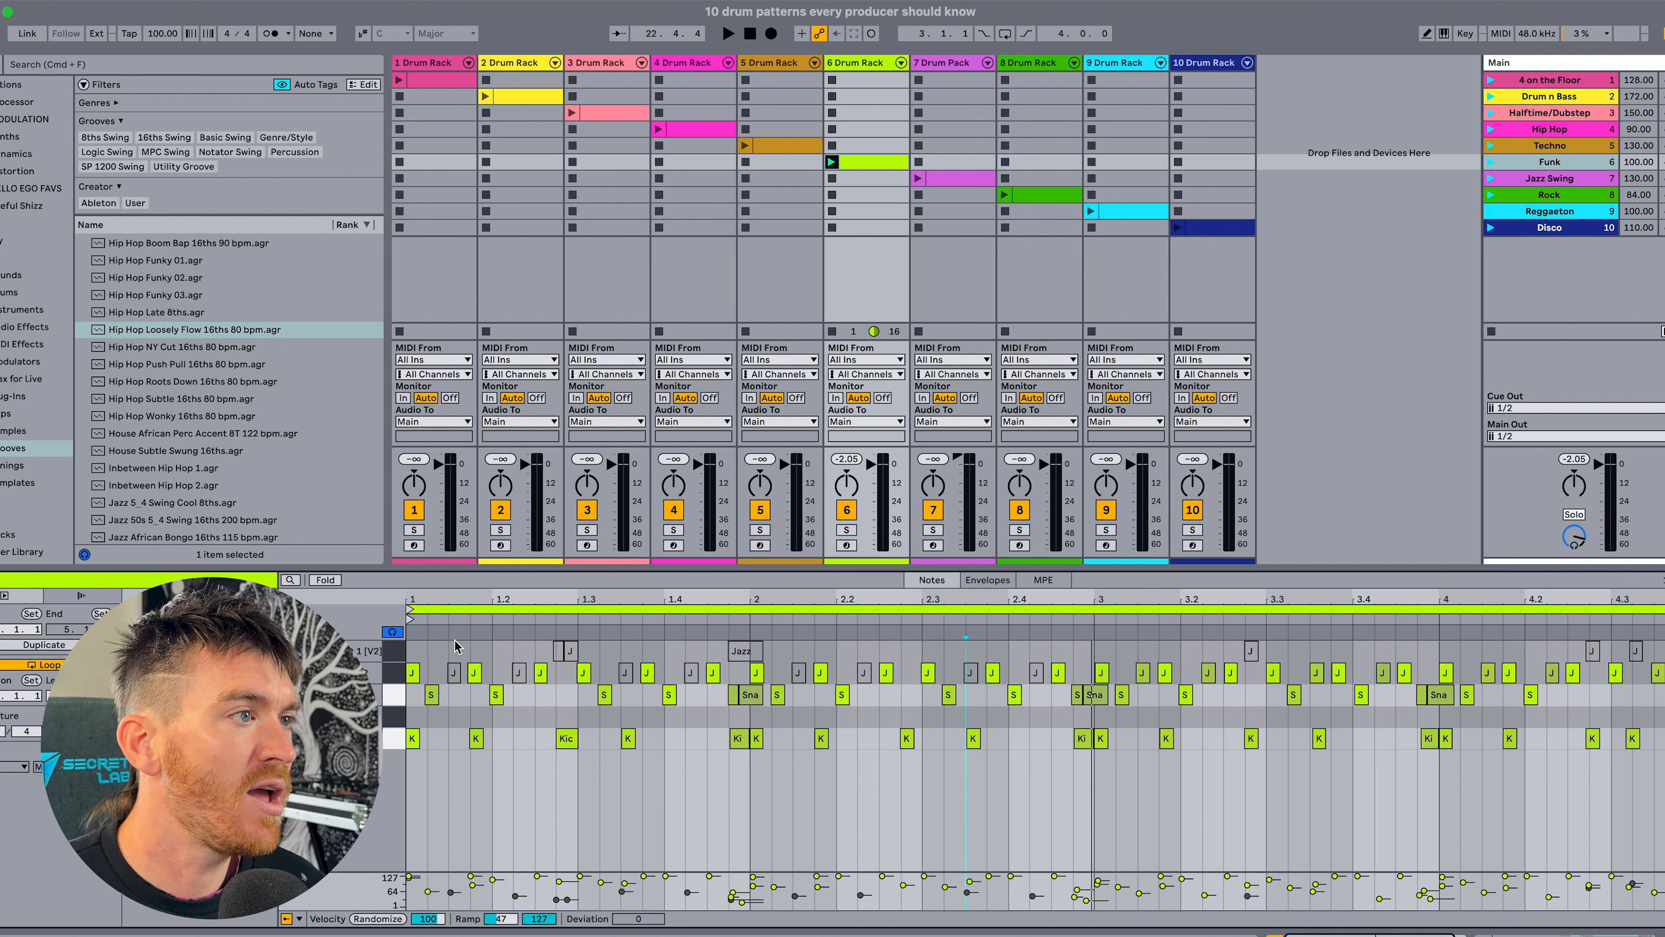
click(475, 671)
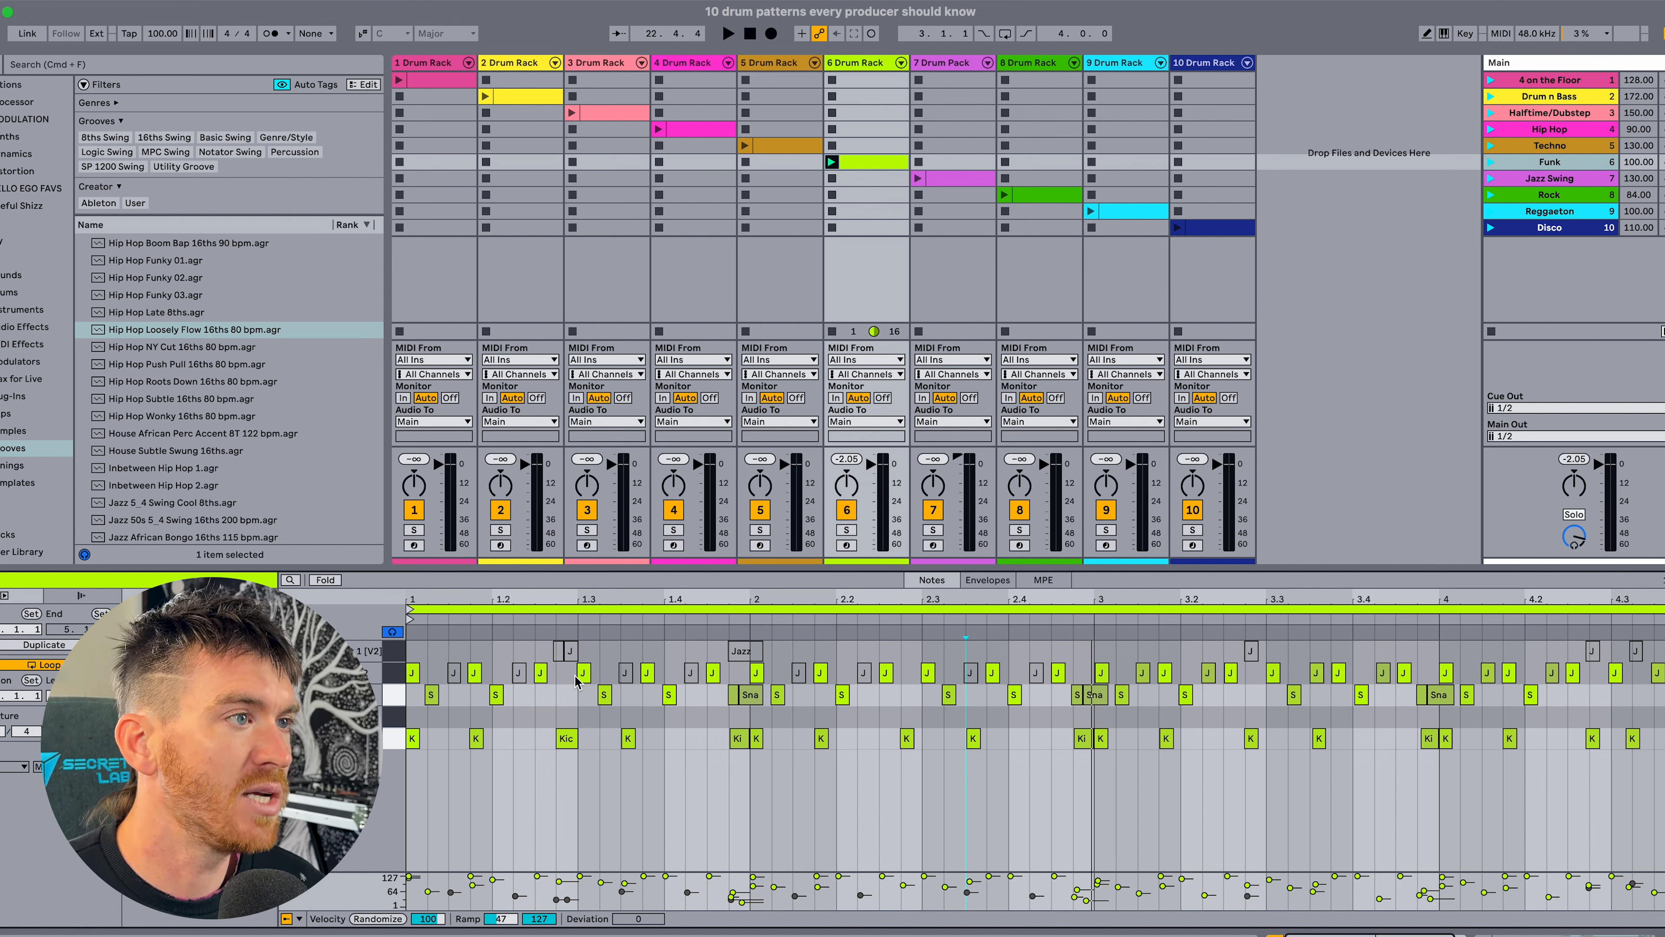
click(563, 681)
click(427, 656)
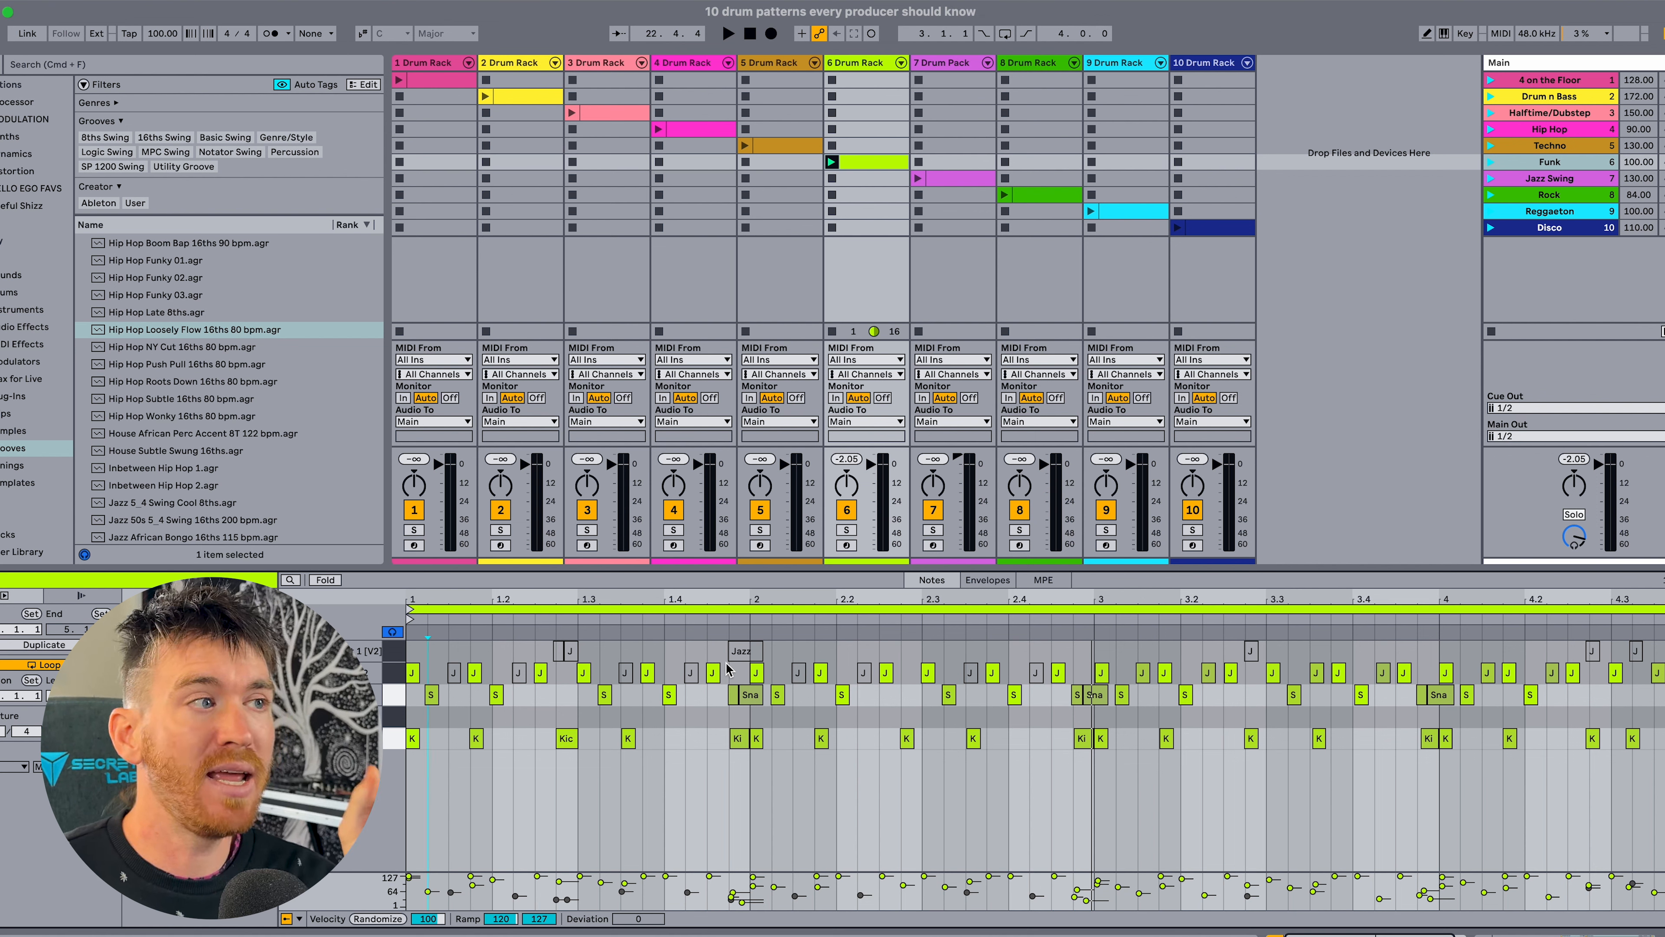
Play the closed hi-hat accents against the metronome with snares and kicks deactivated, and reactivate all the muted closed hi-hat, snare and kick notes.
drag(449, 652, 407, 656)
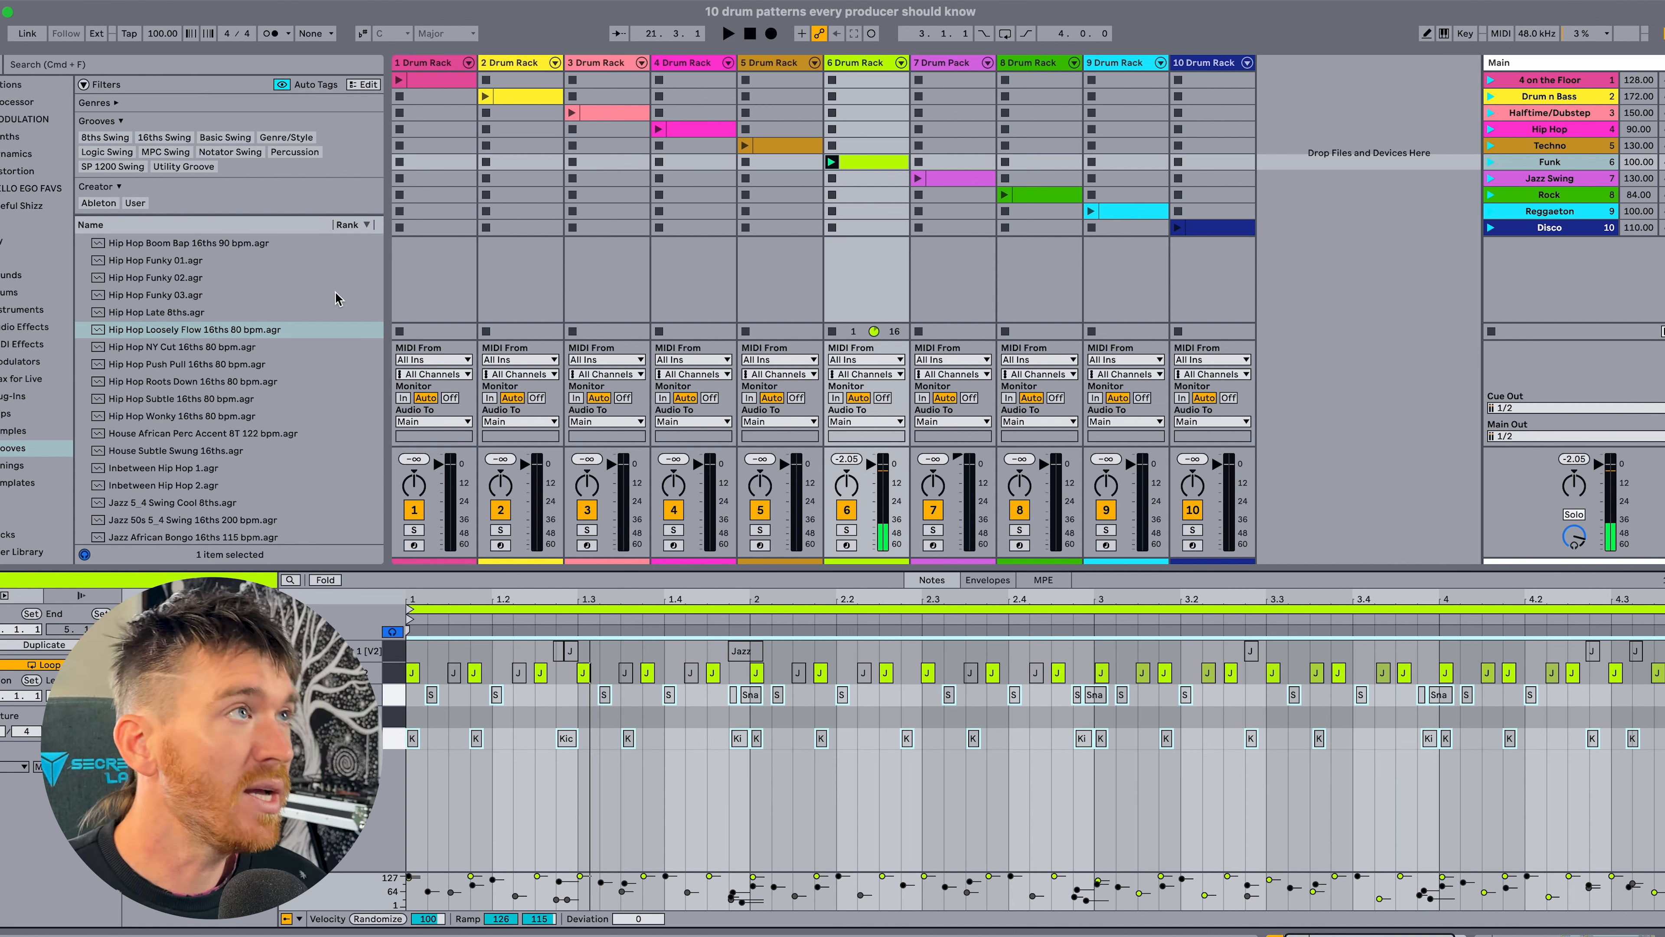
click(273, 34)
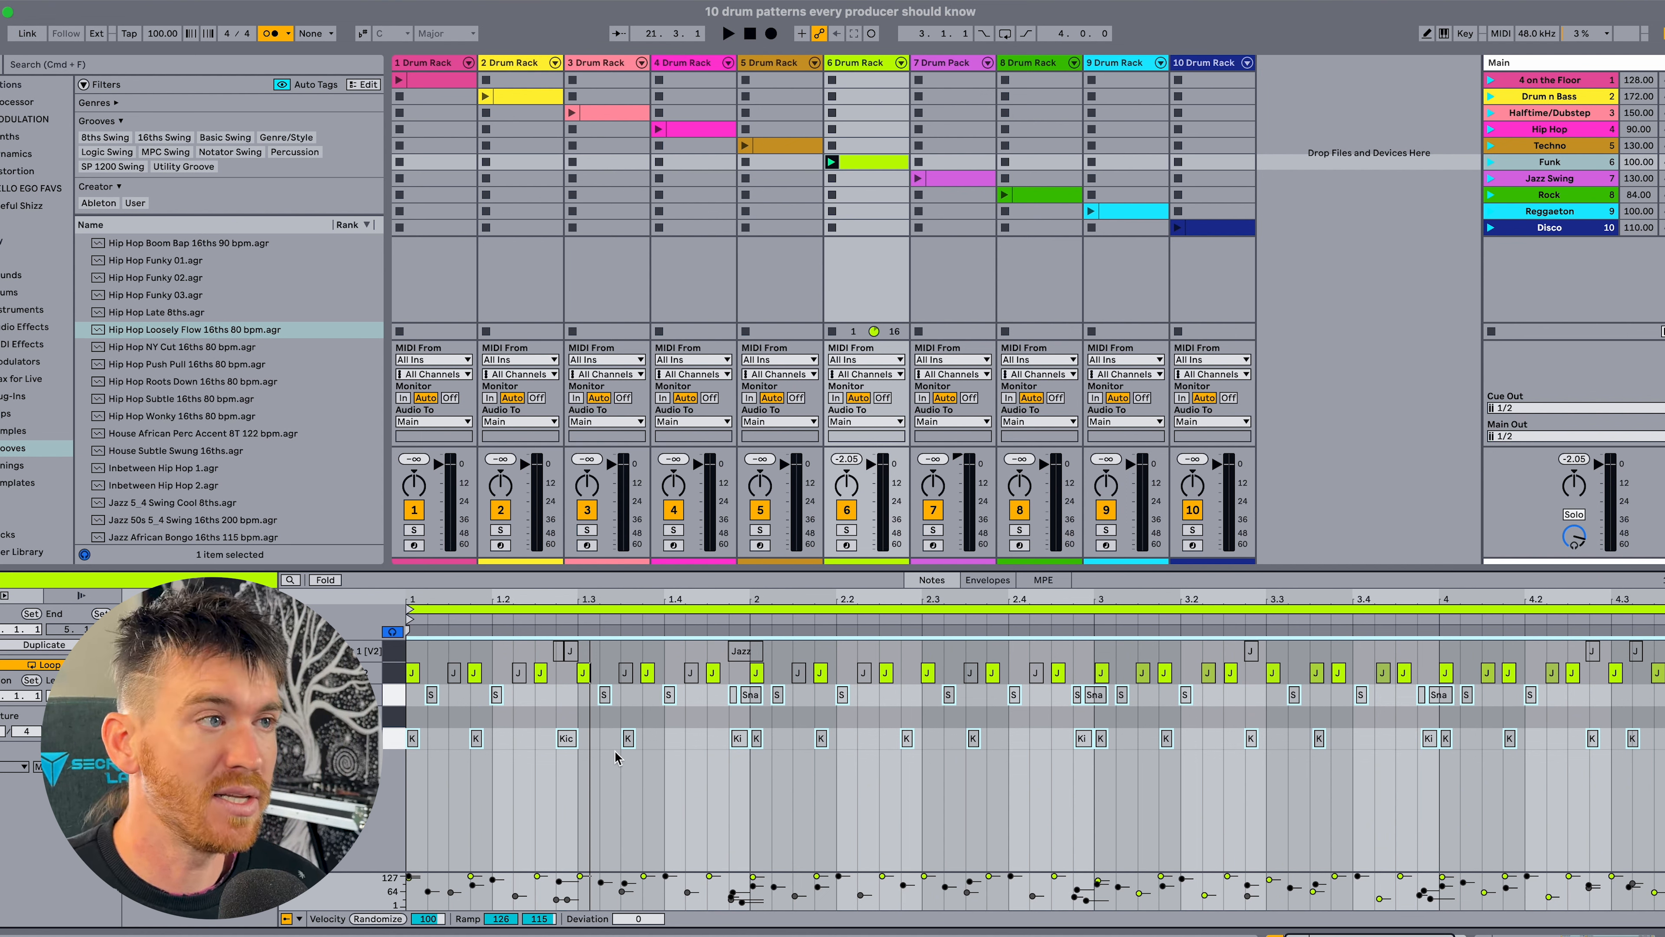
key(space)
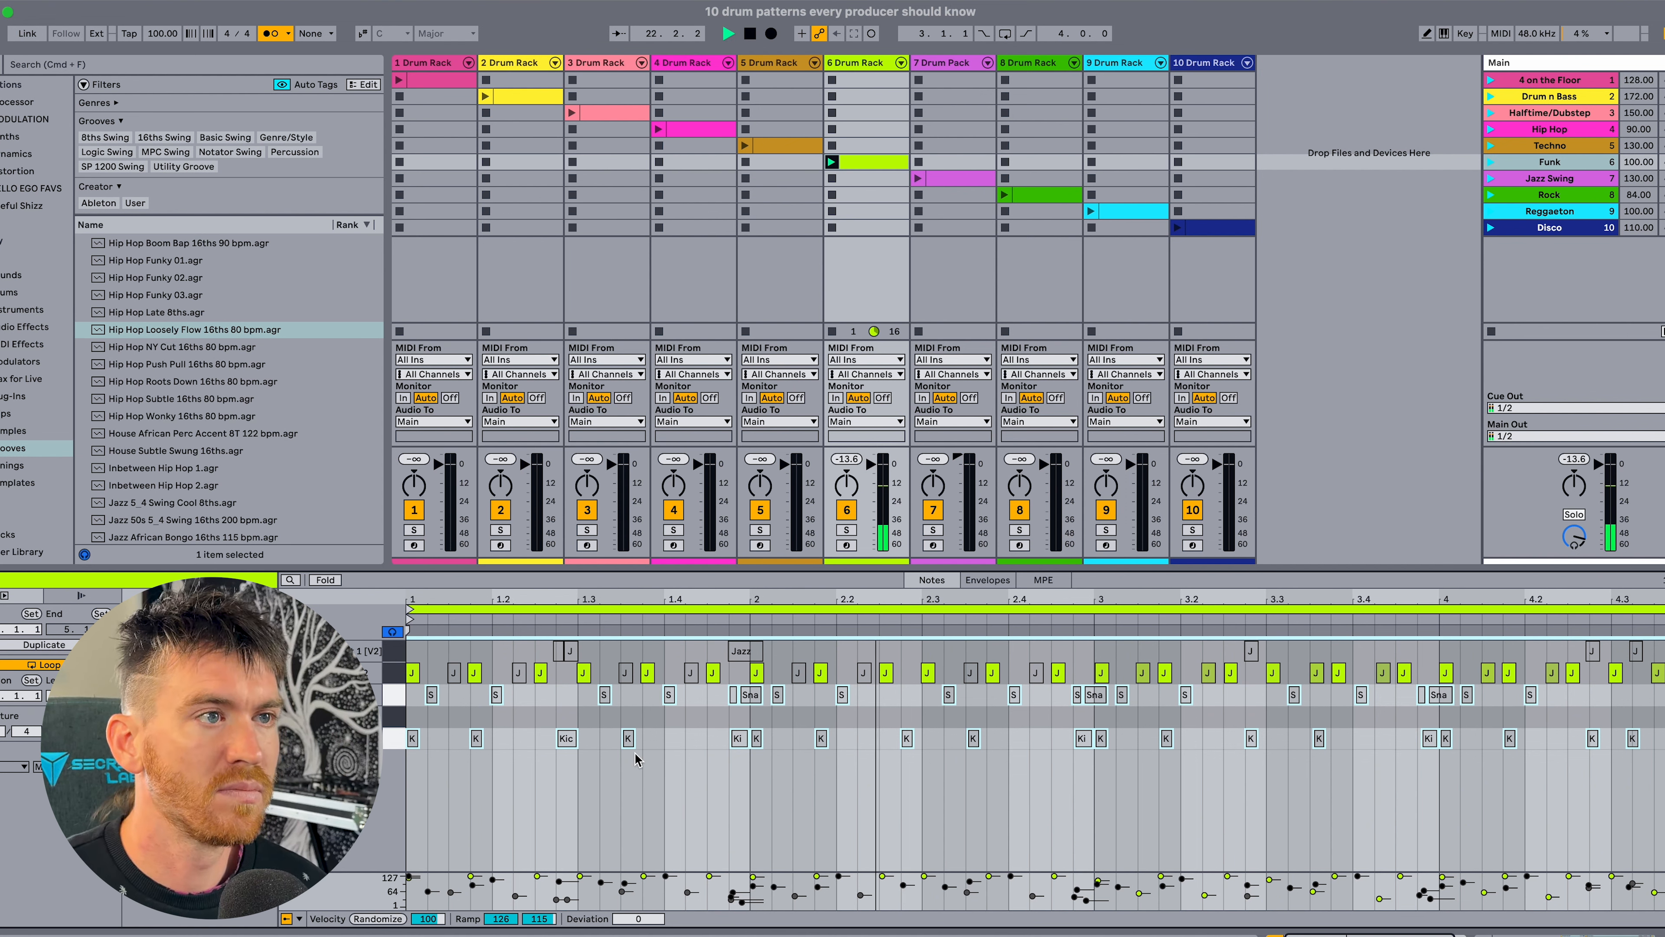
key(space)
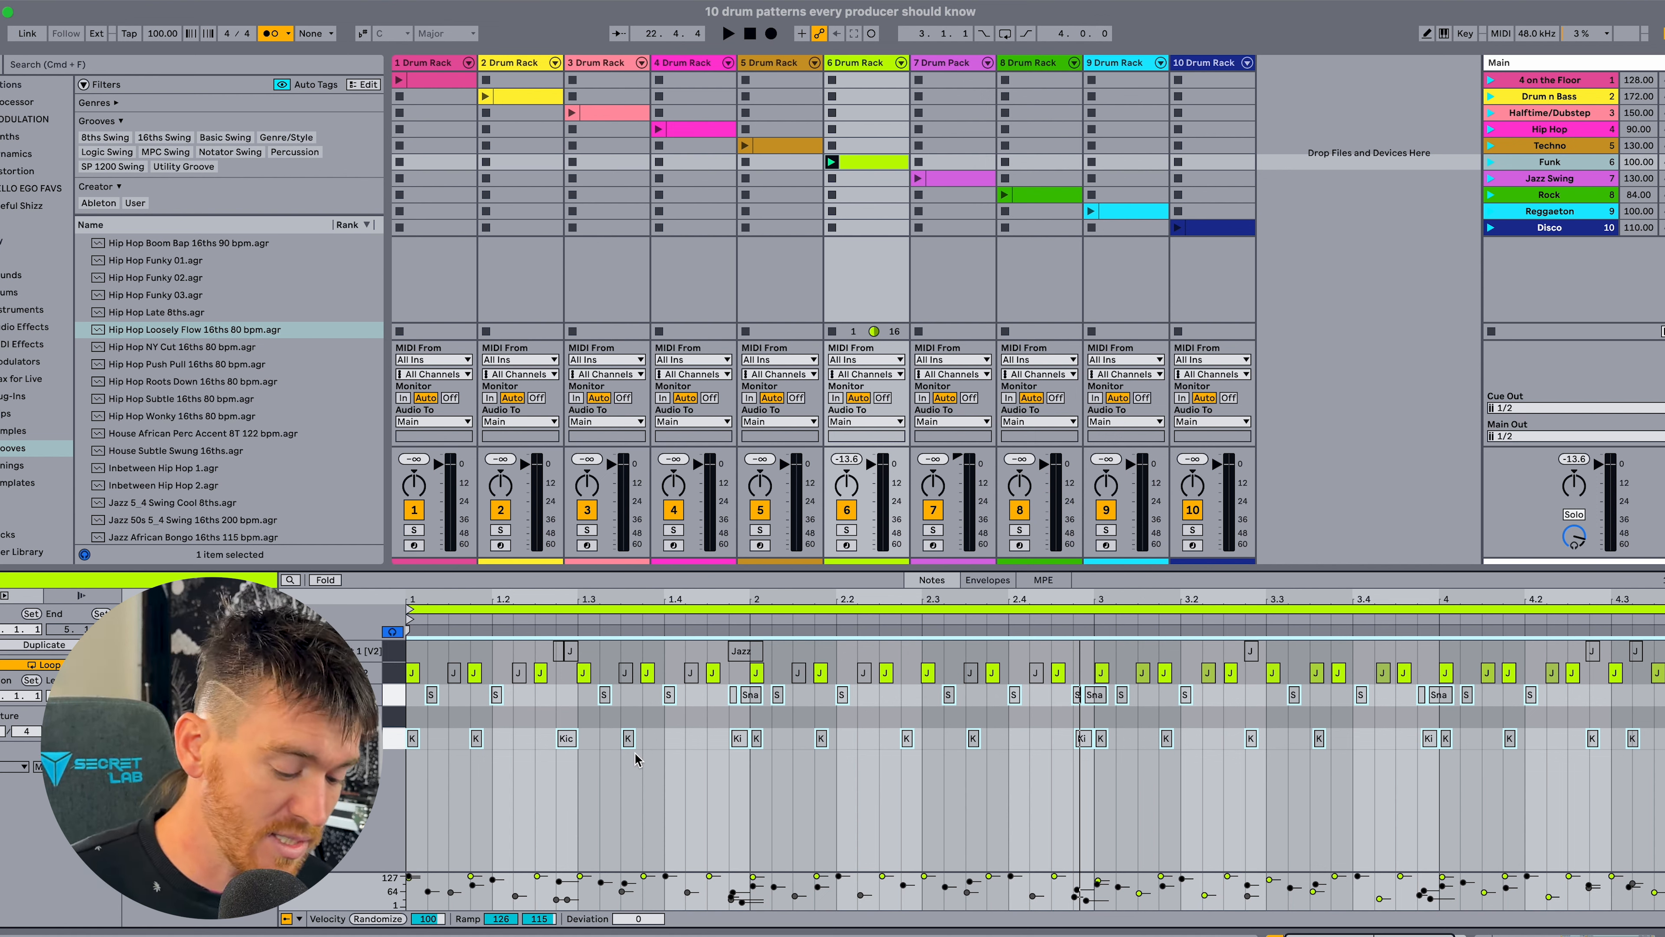
key(super+a)
click(1036, 672)
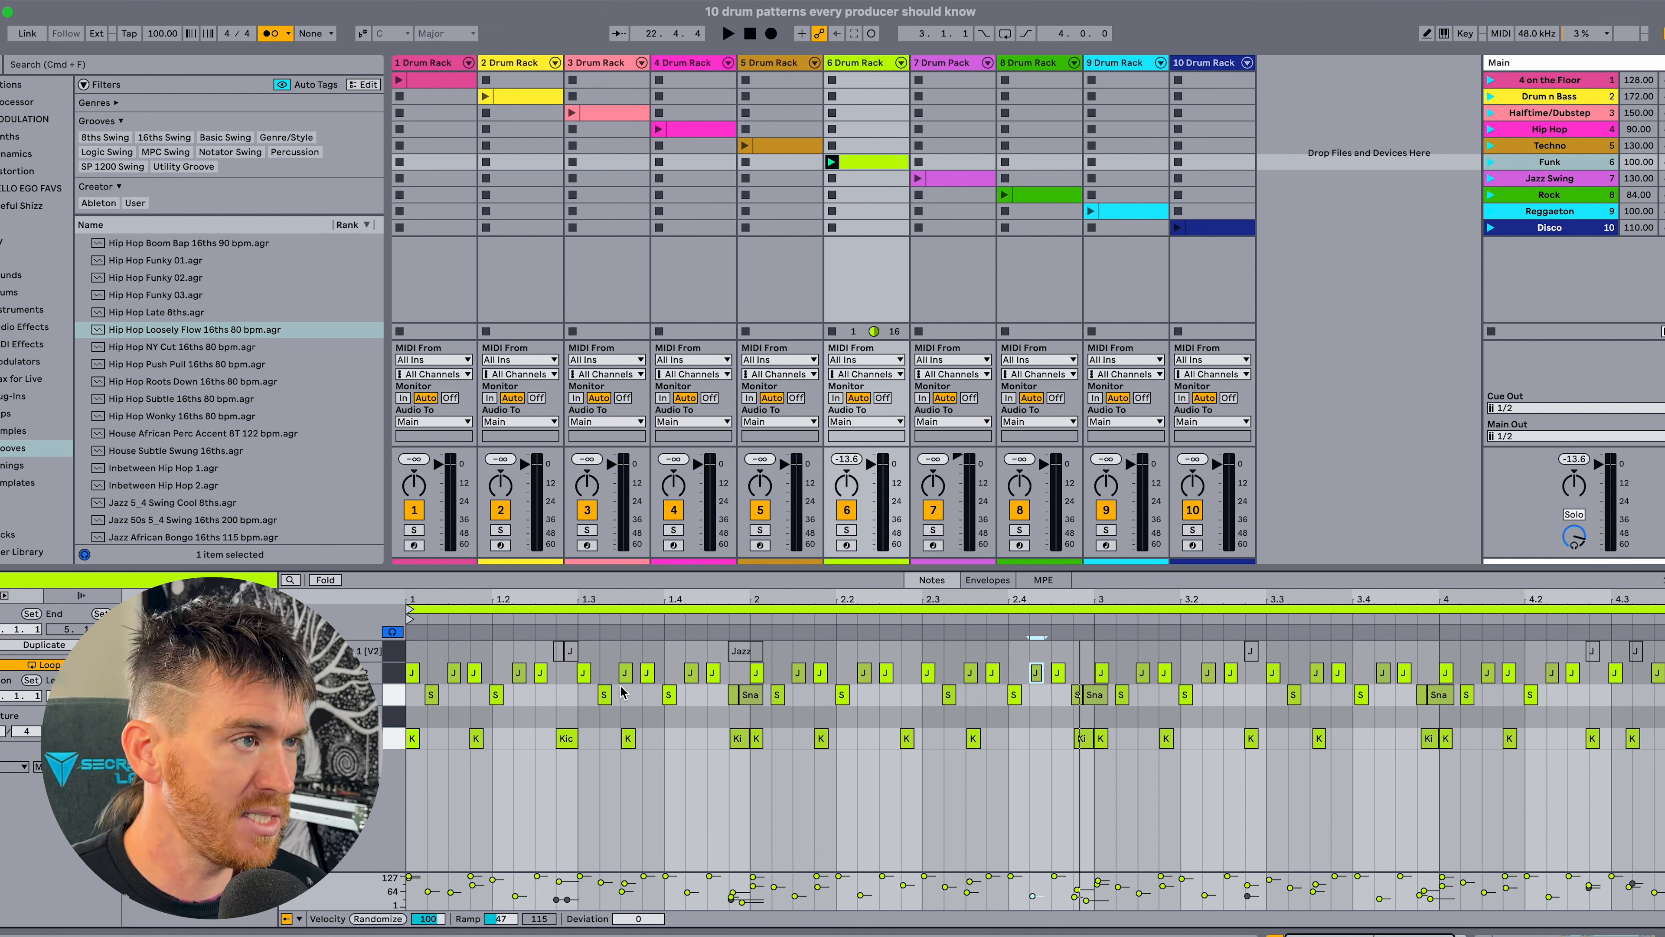
Play the groove with kicks, snares and closed hi-hats, and activate the Jazz Open HiHat 1 notes.
key(space)
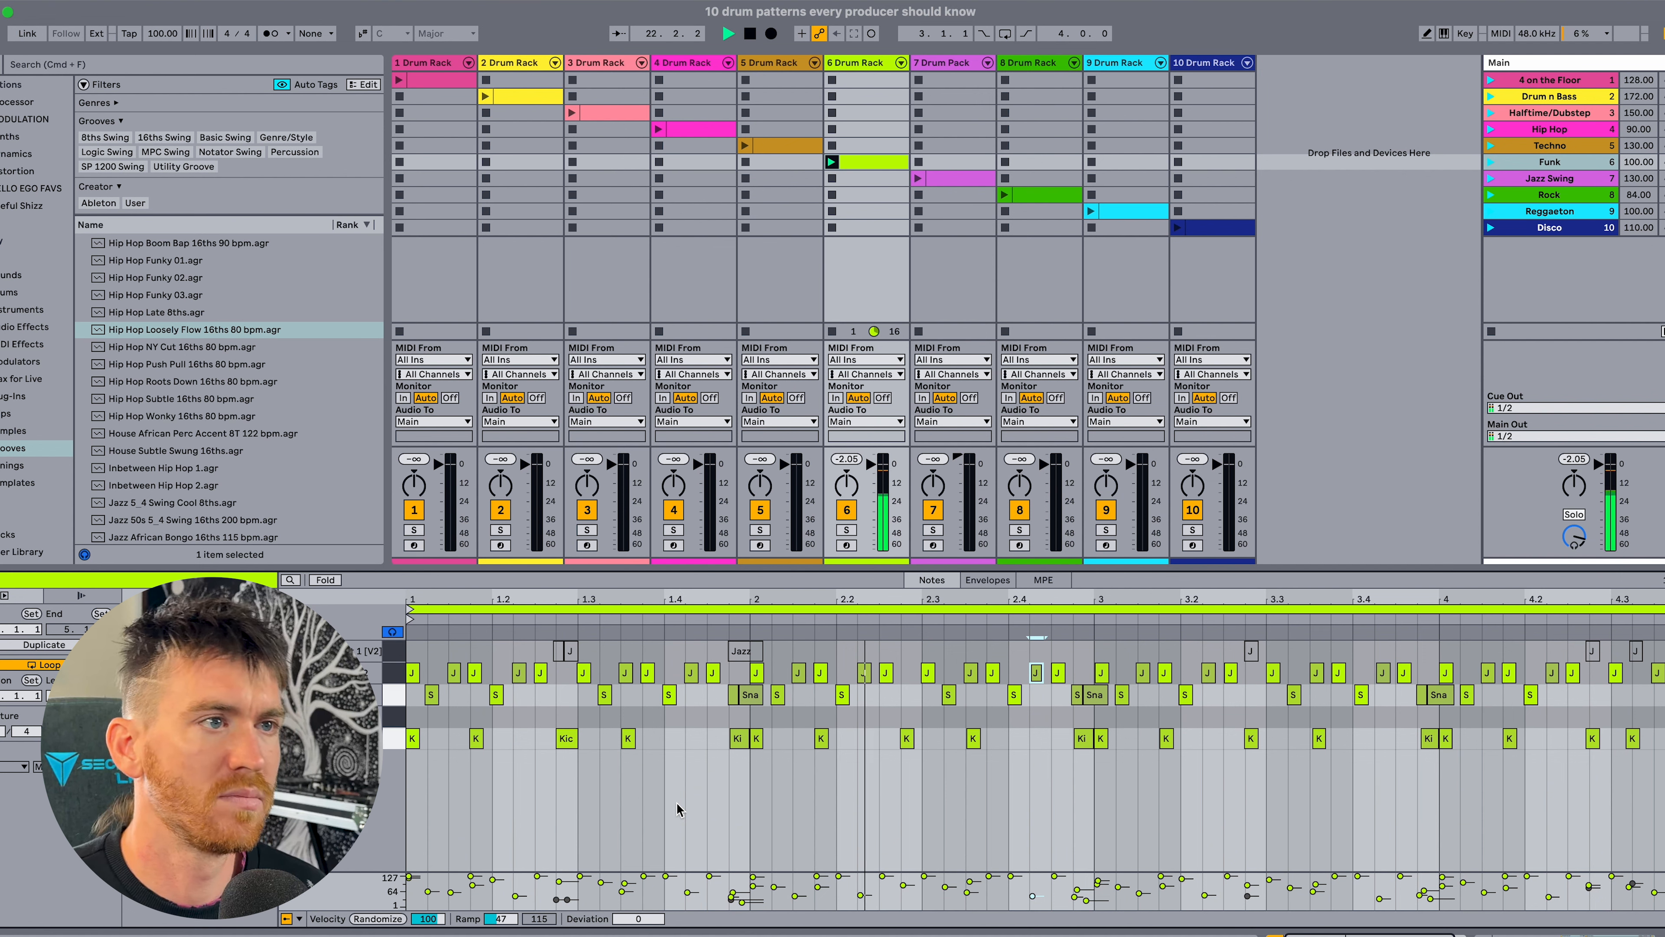
key(space)
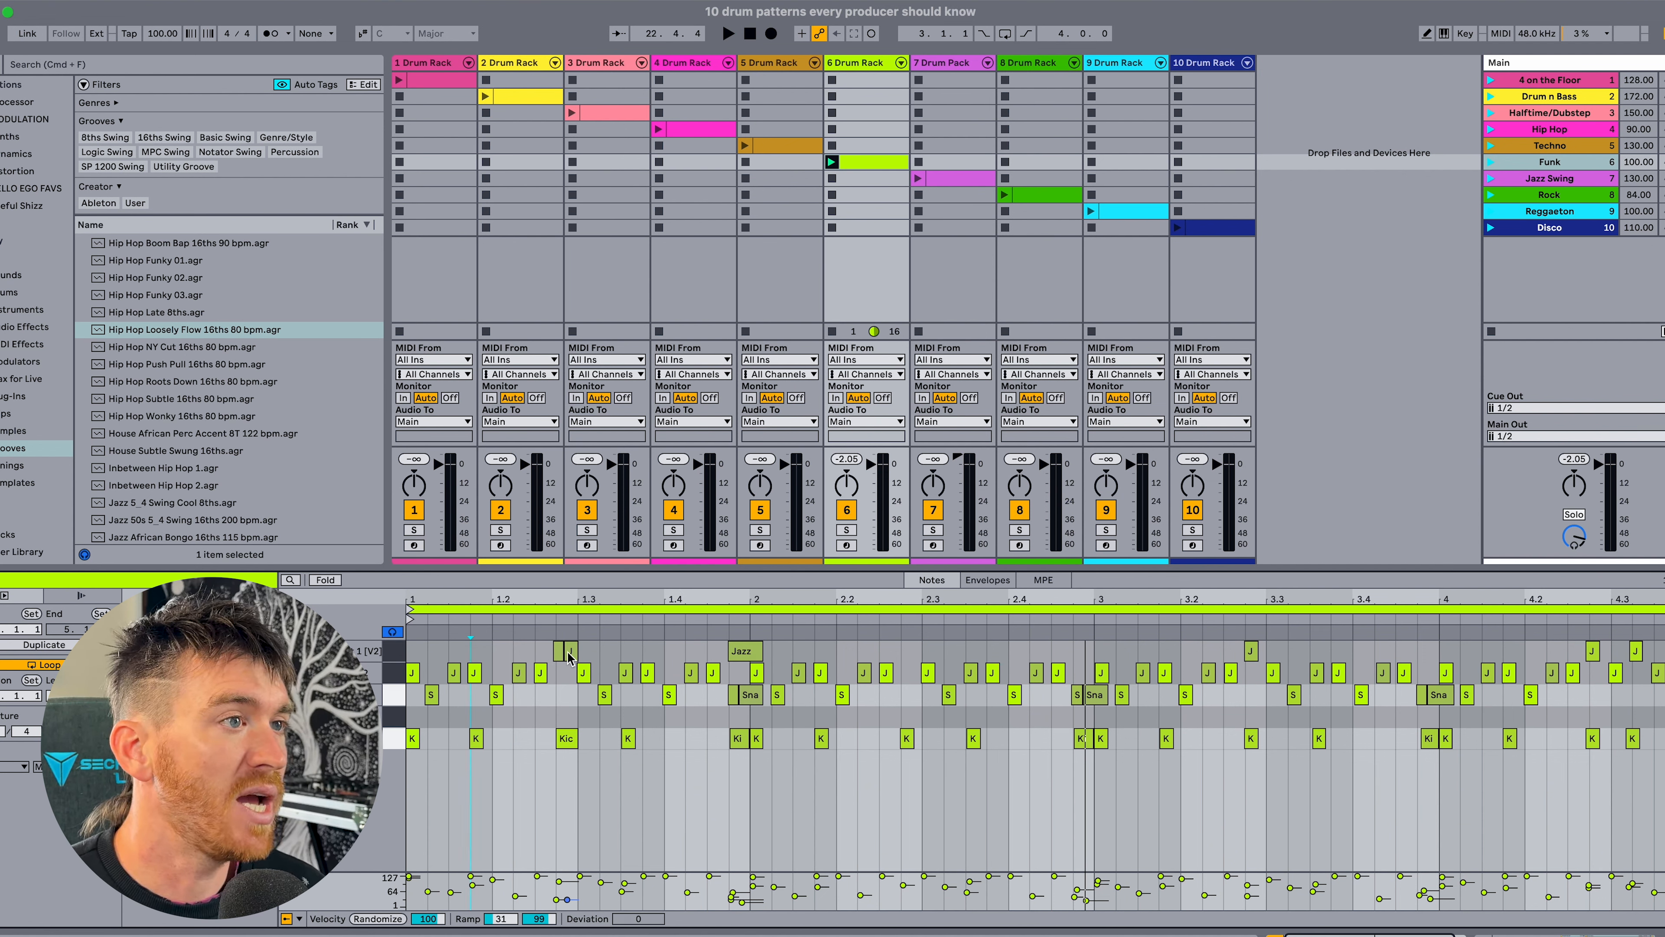
click(395, 652)
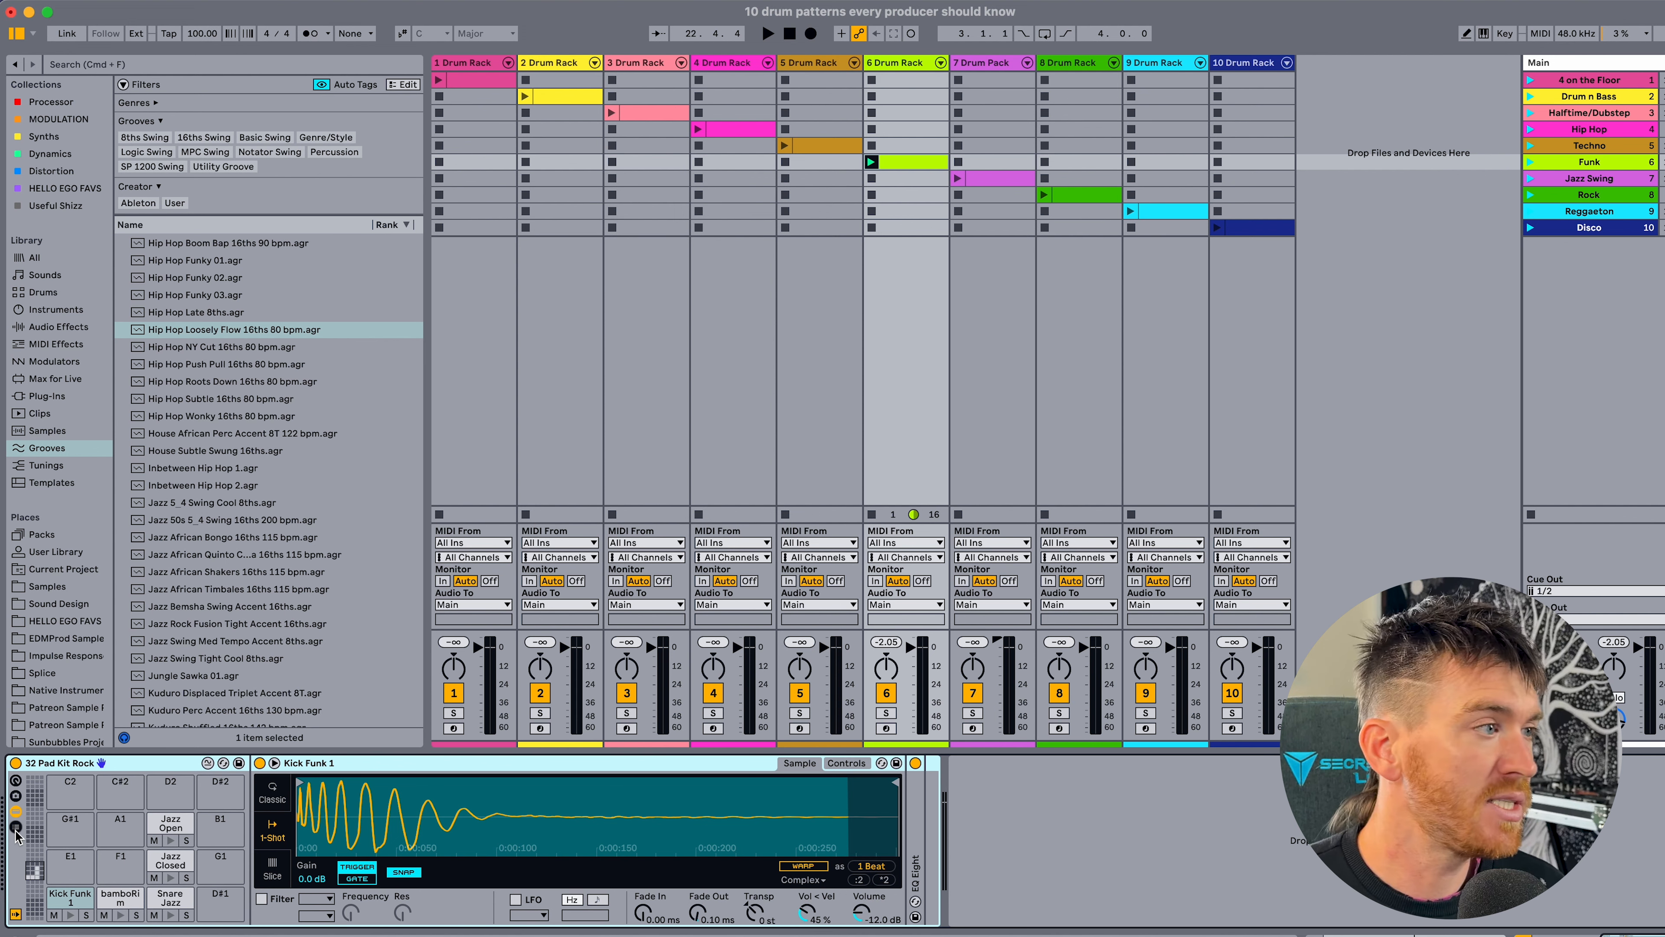
Show the drum rack's chain list with its routing settings and check the choke group of the closed and open hi-hat chains.
click(15, 827)
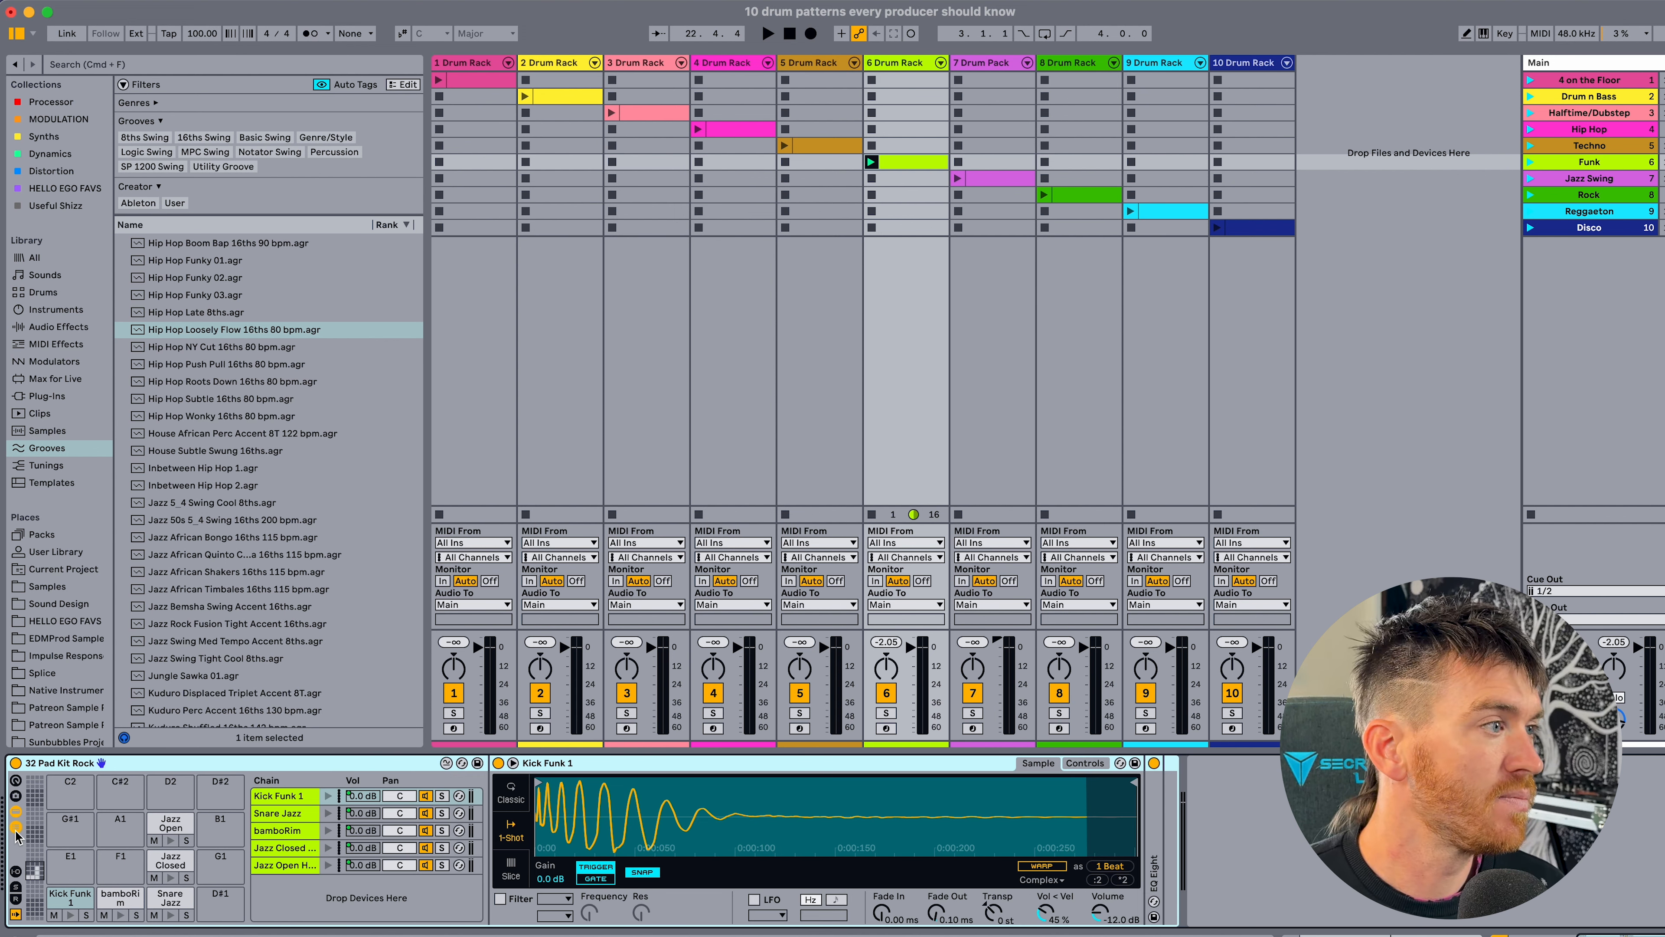
click(16, 872)
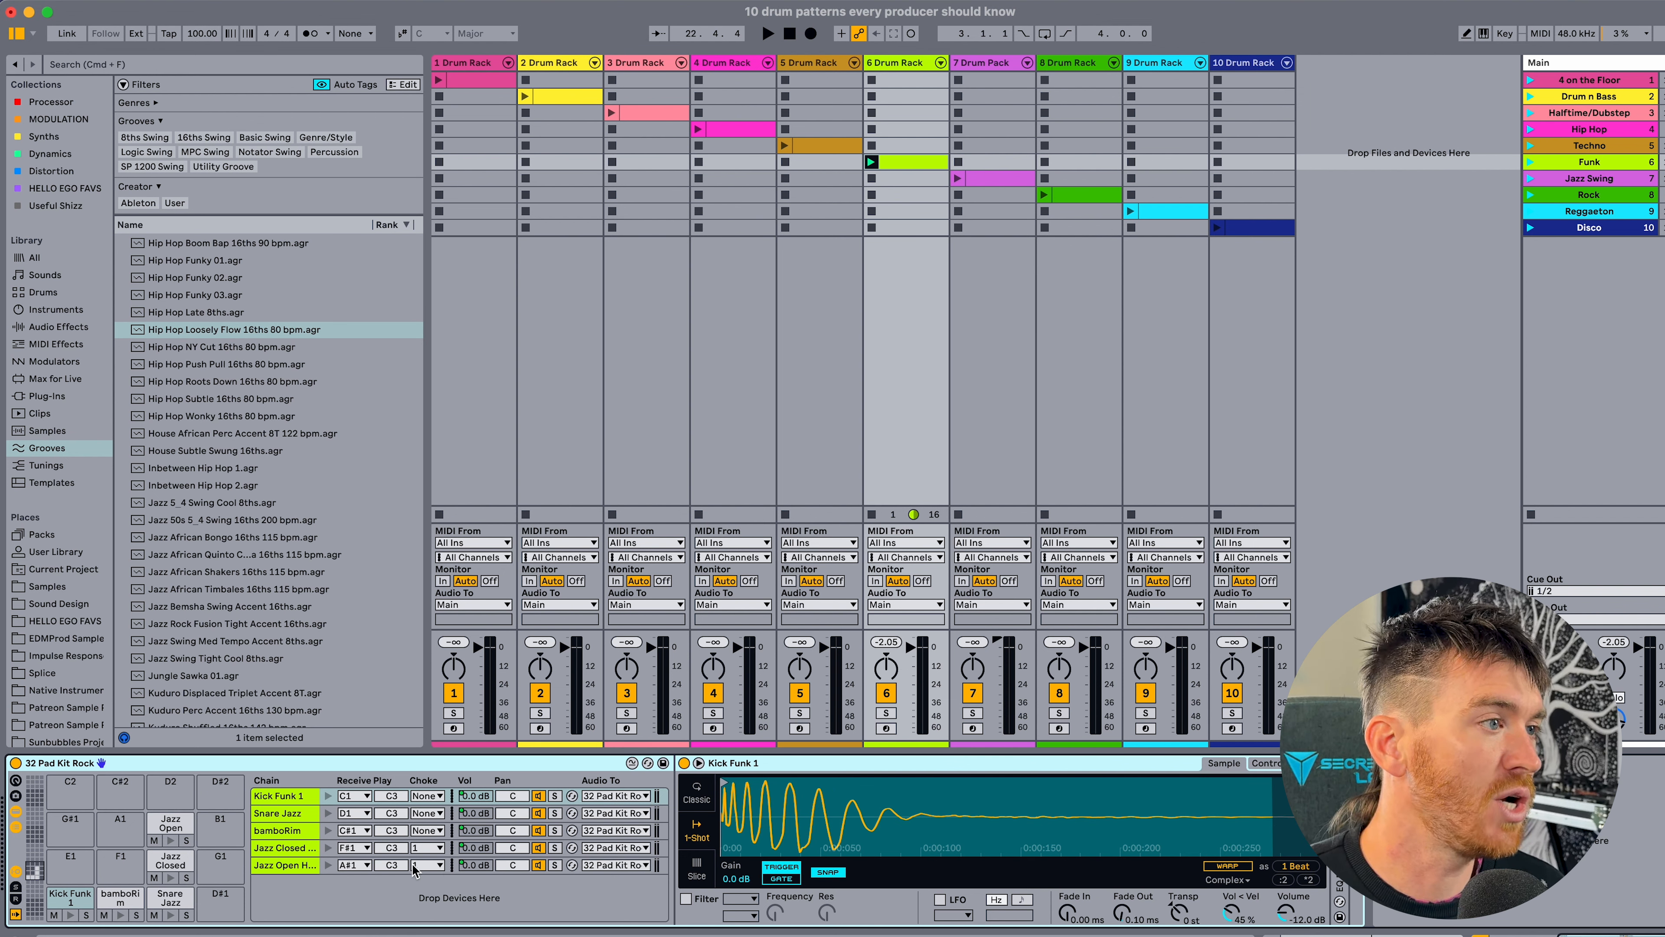
click(436, 848)
click(437, 850)
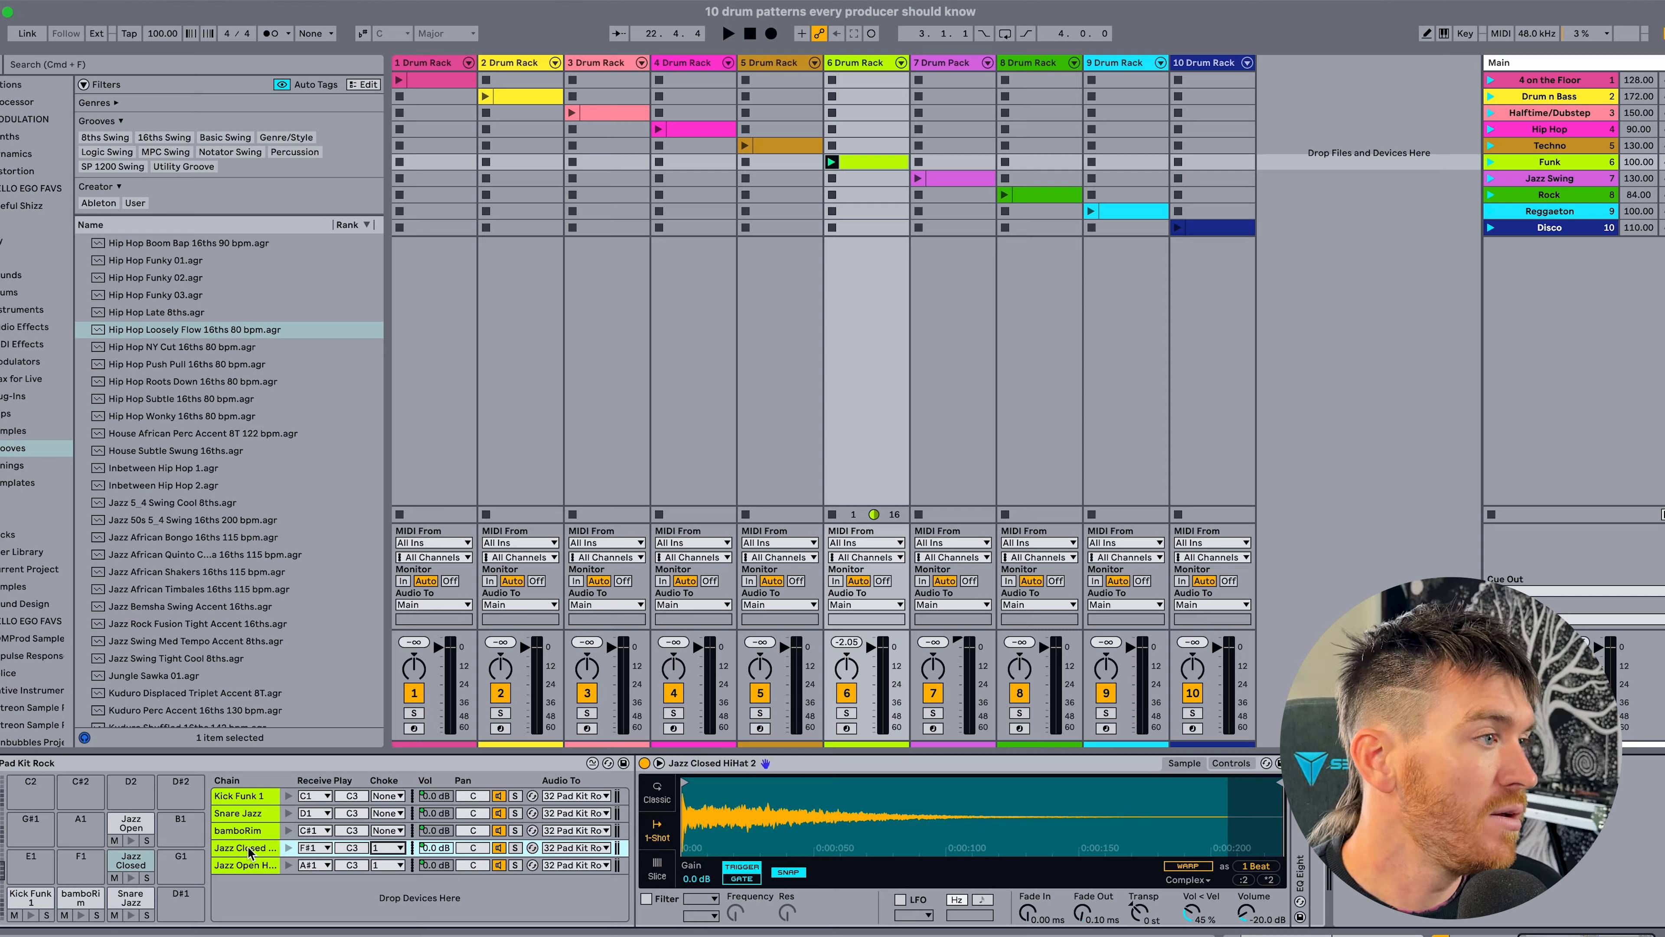
click(256, 866)
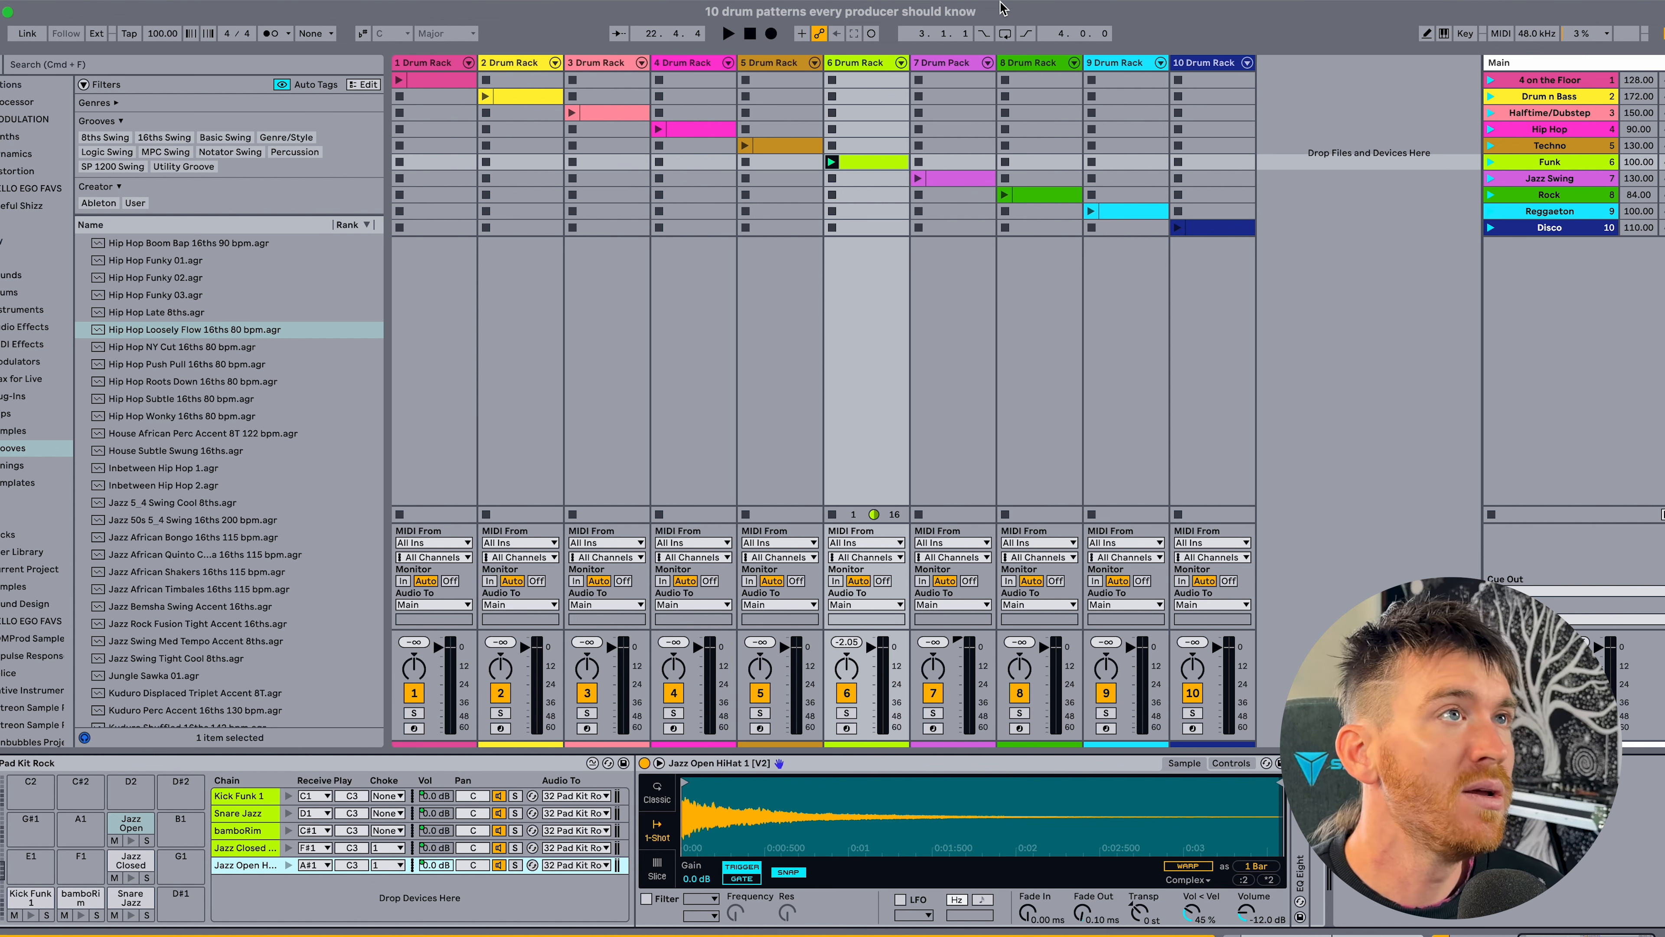
Reopen the Funk clip, examine the overlapping open and closed hi-hats around bar 2, and play the full groove.
click(864, 162)
double_click(863, 163)
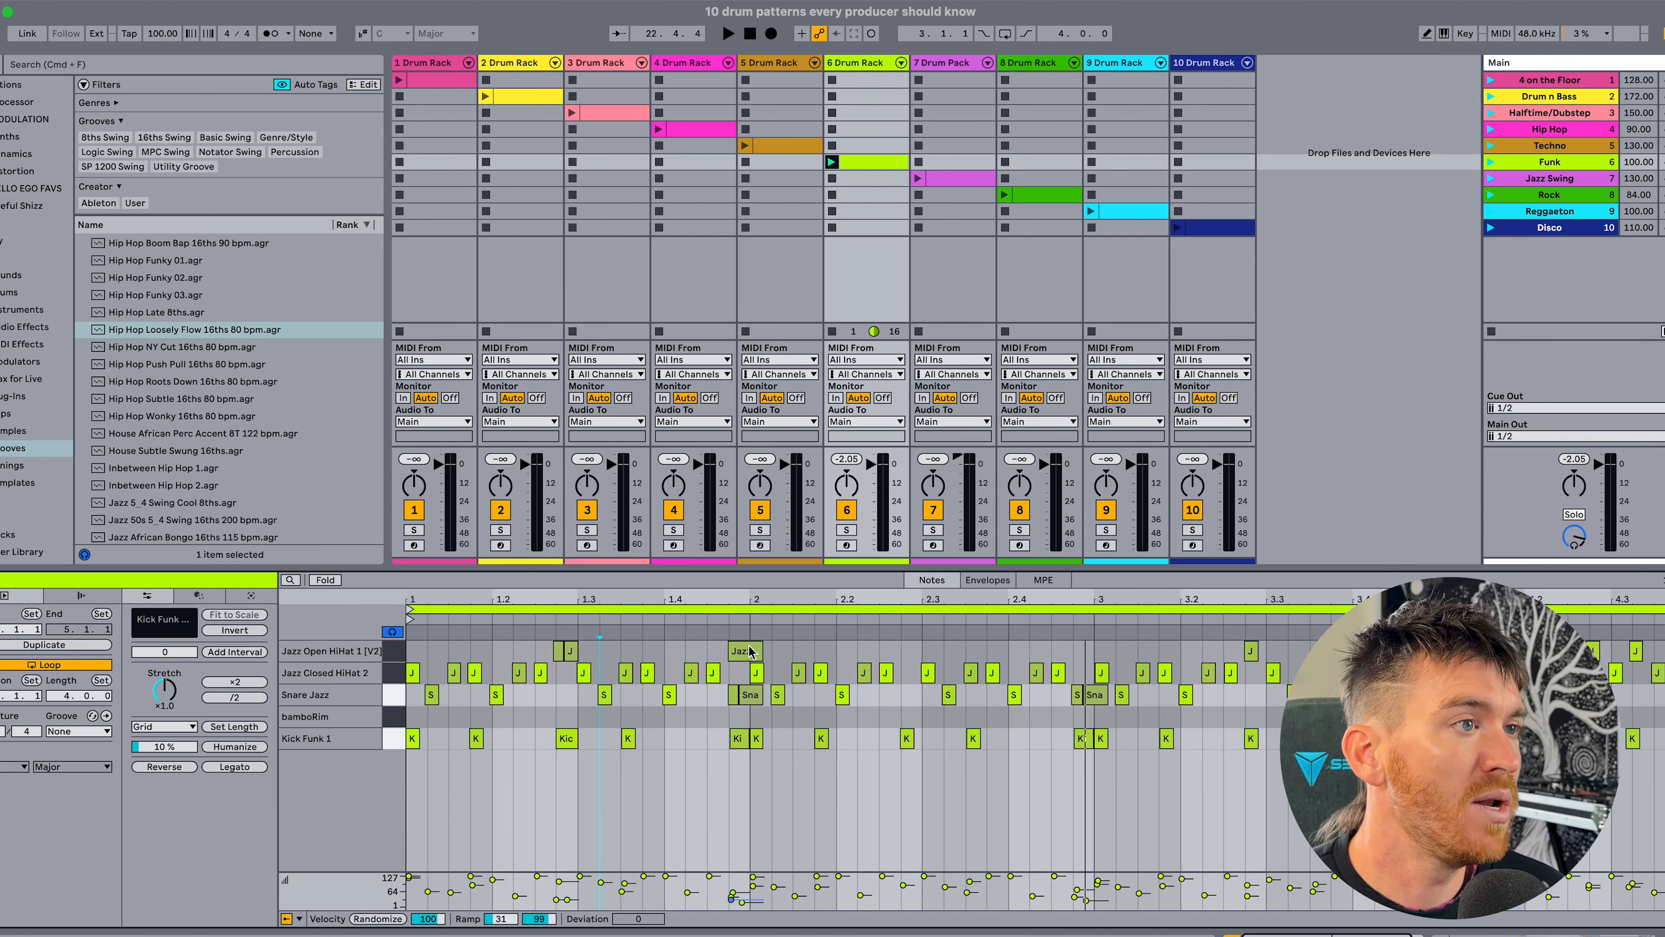
click(759, 672)
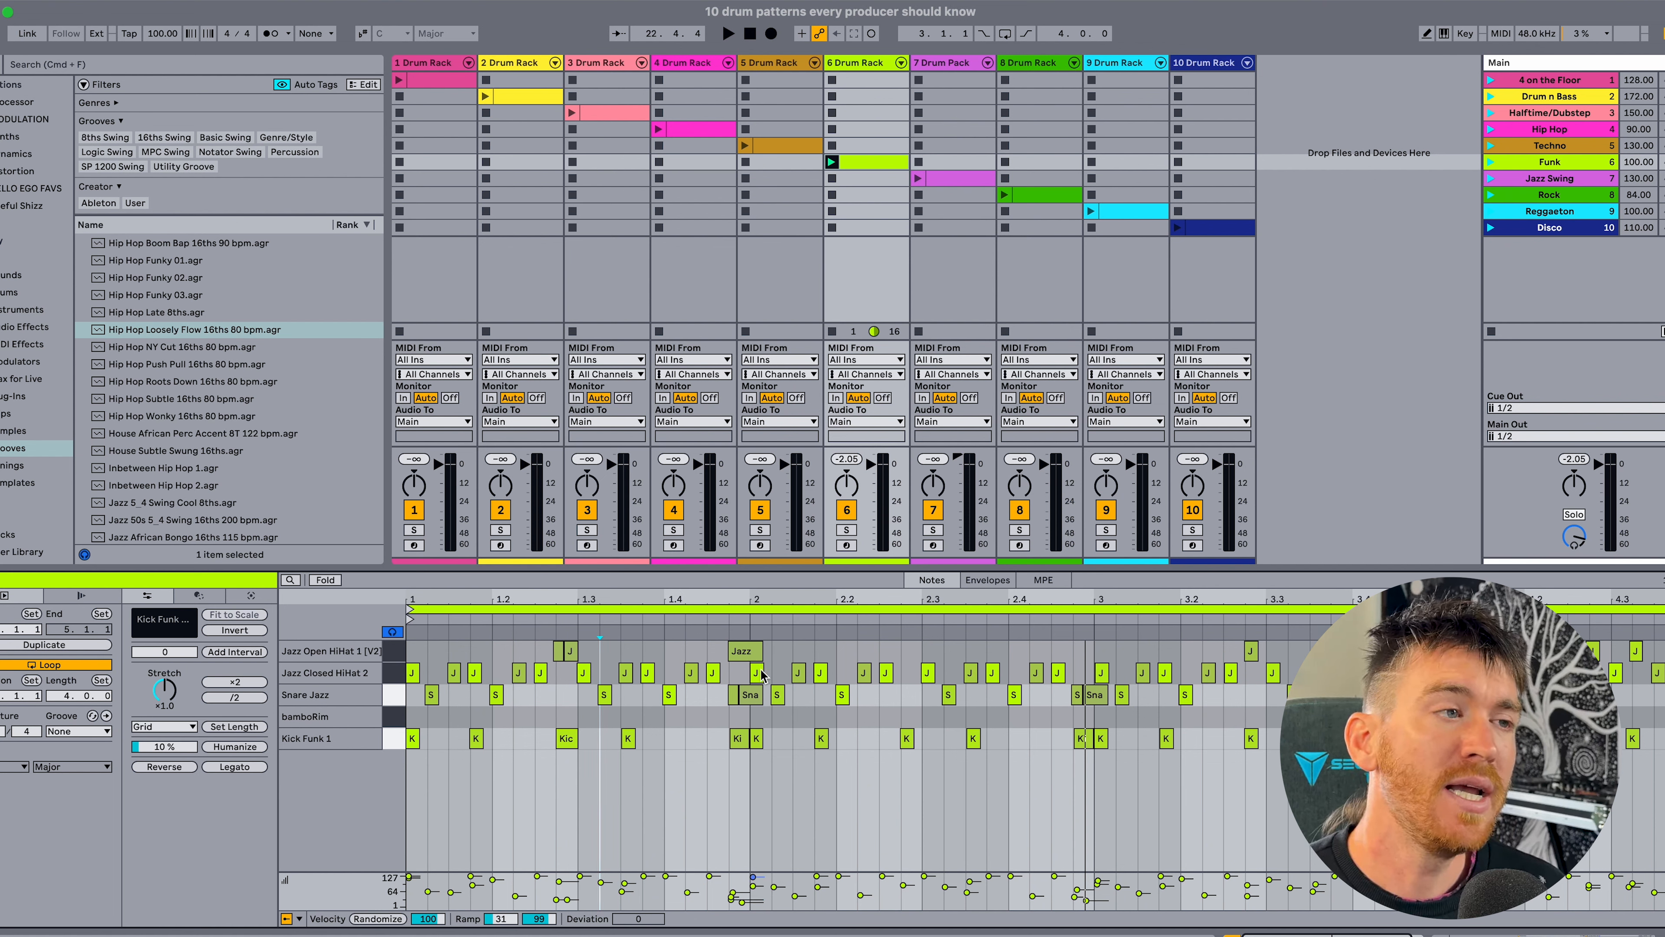
click(740, 653)
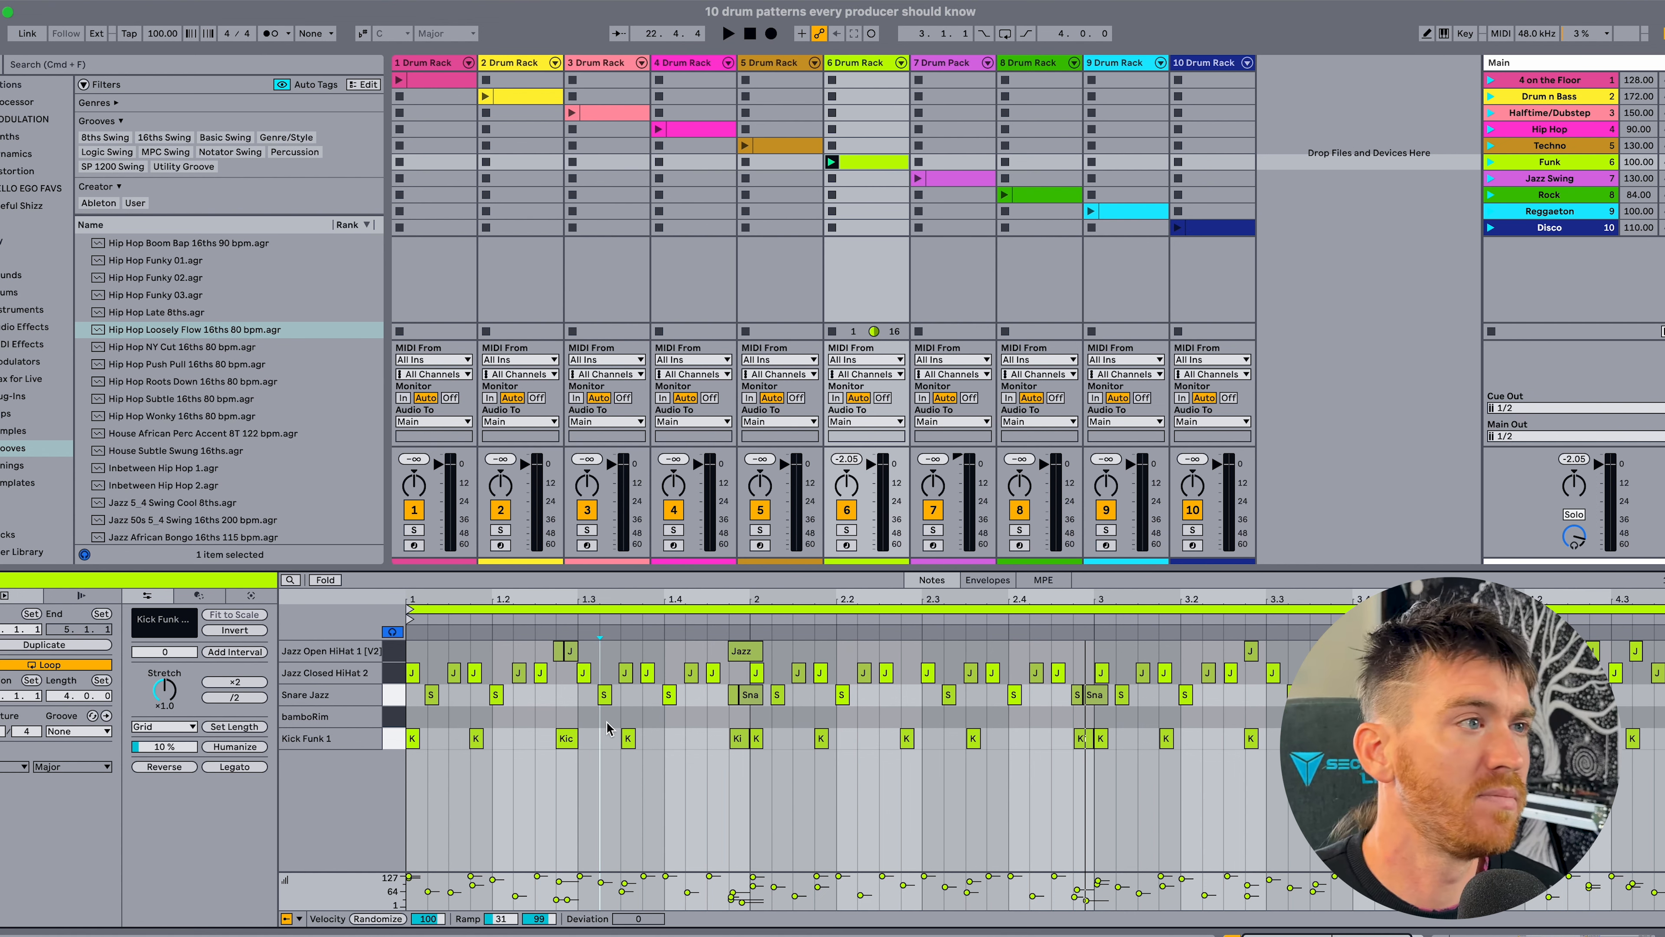
key(space)
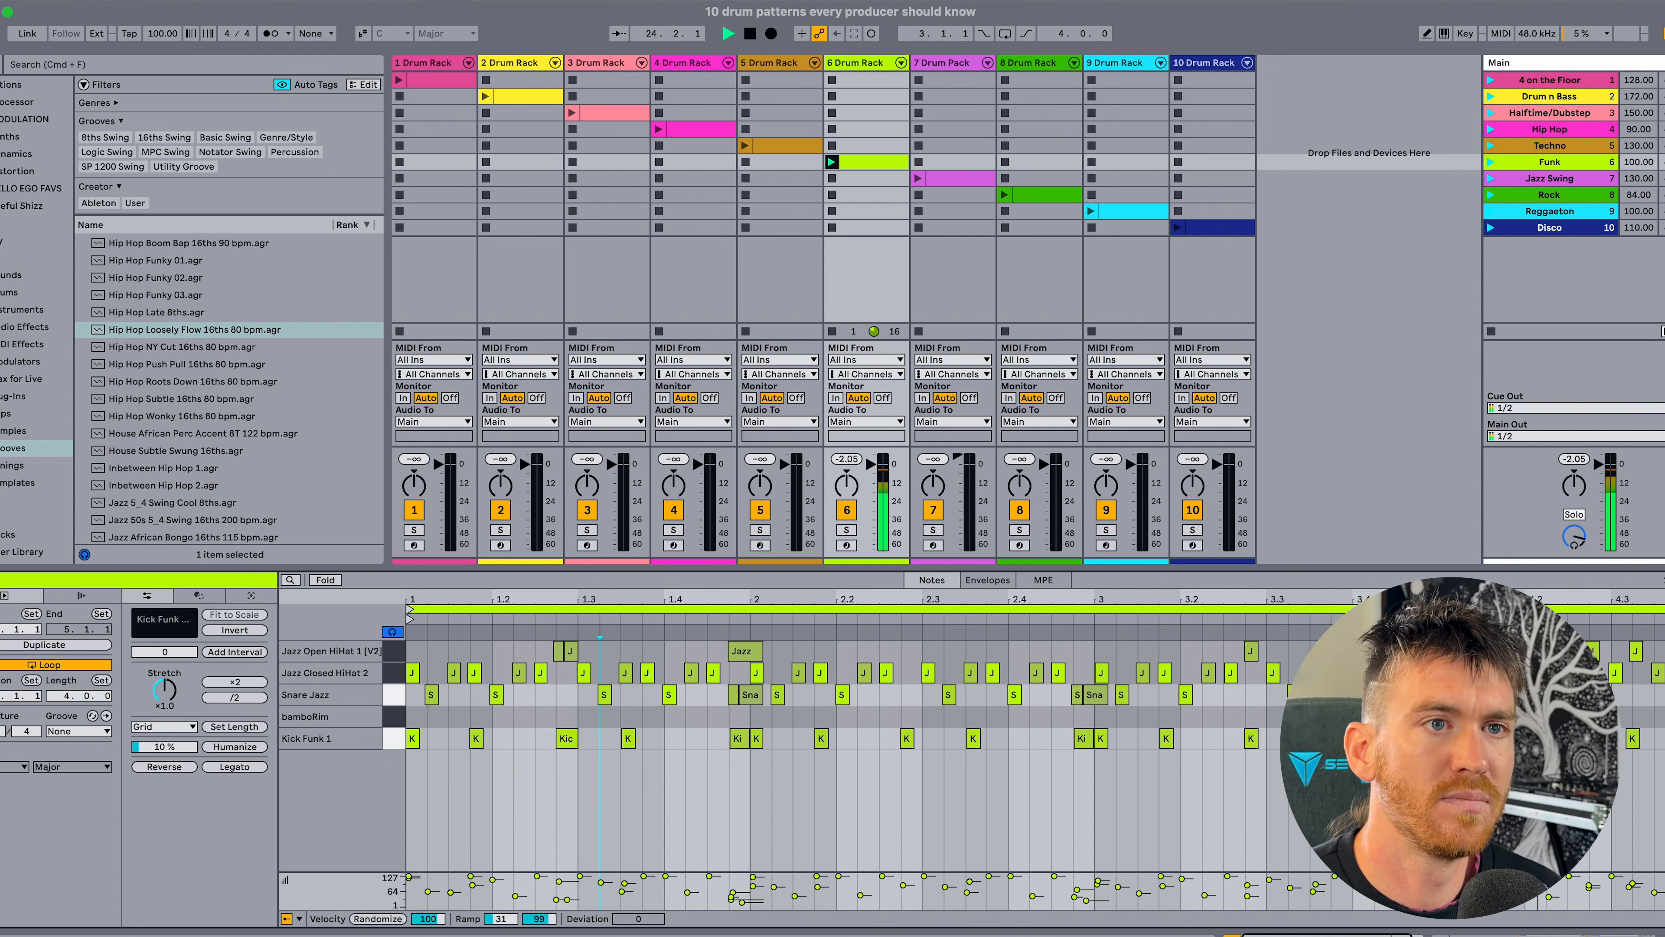
key(space)
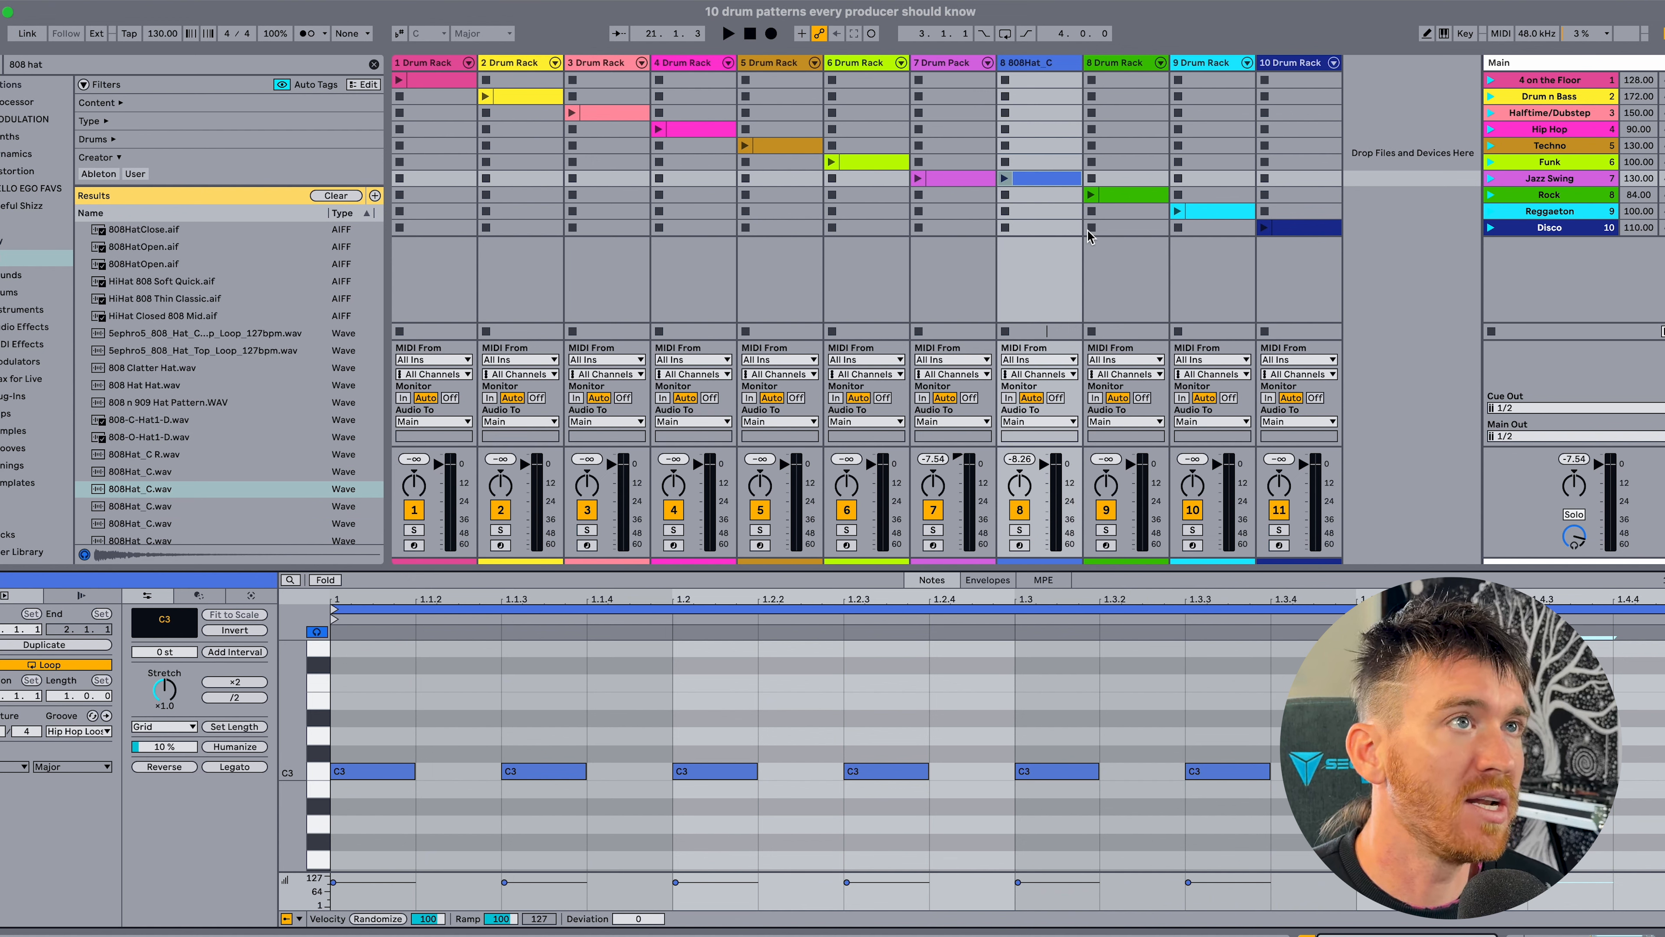
Play the straight 808Hat_C clip, shift every second C3 note slightly later for a swing feel, and play it again.
click(1006, 178)
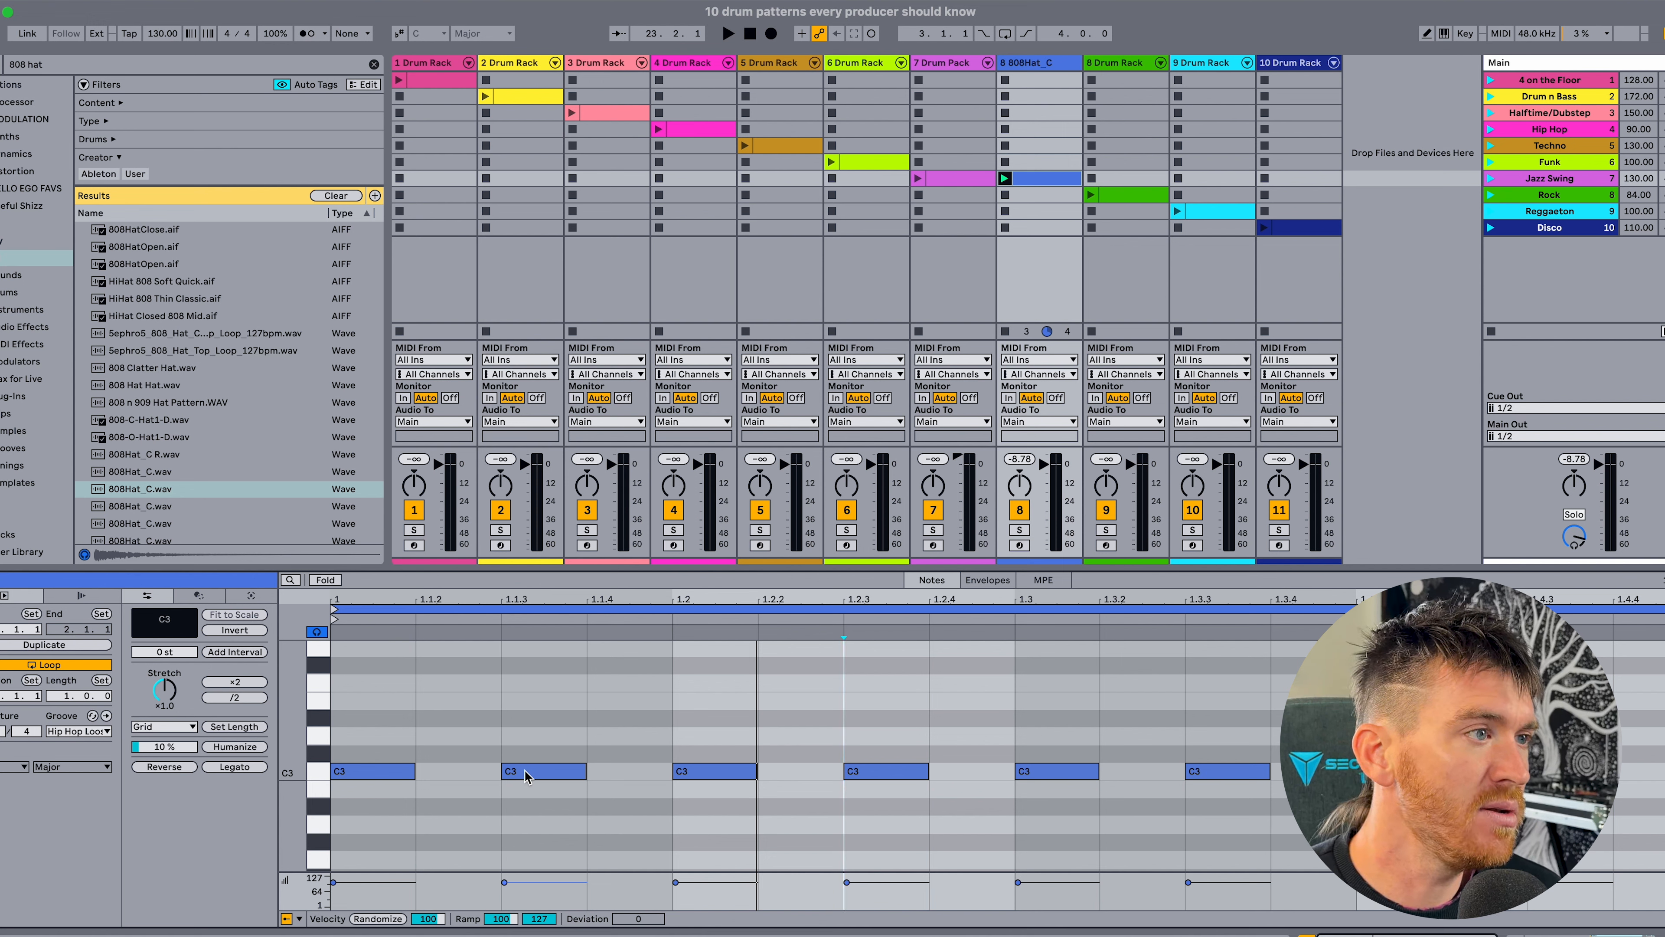
drag(524, 774, 544, 776)
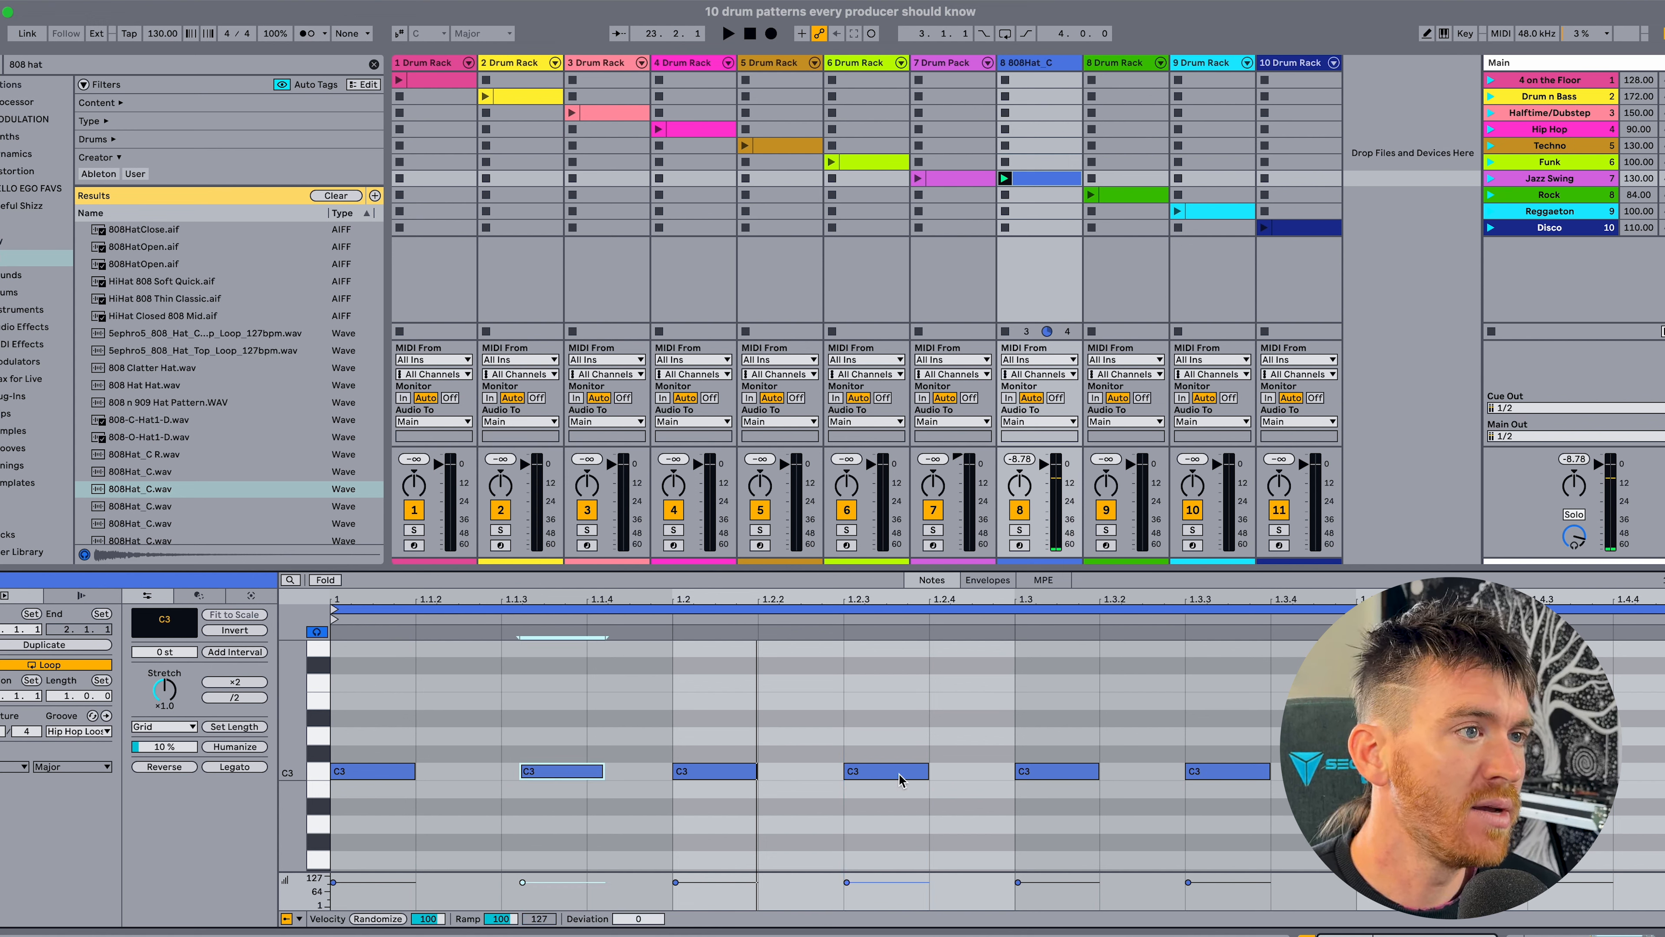
drag(899, 773, 920, 775)
drag(1214, 774, 1235, 776)
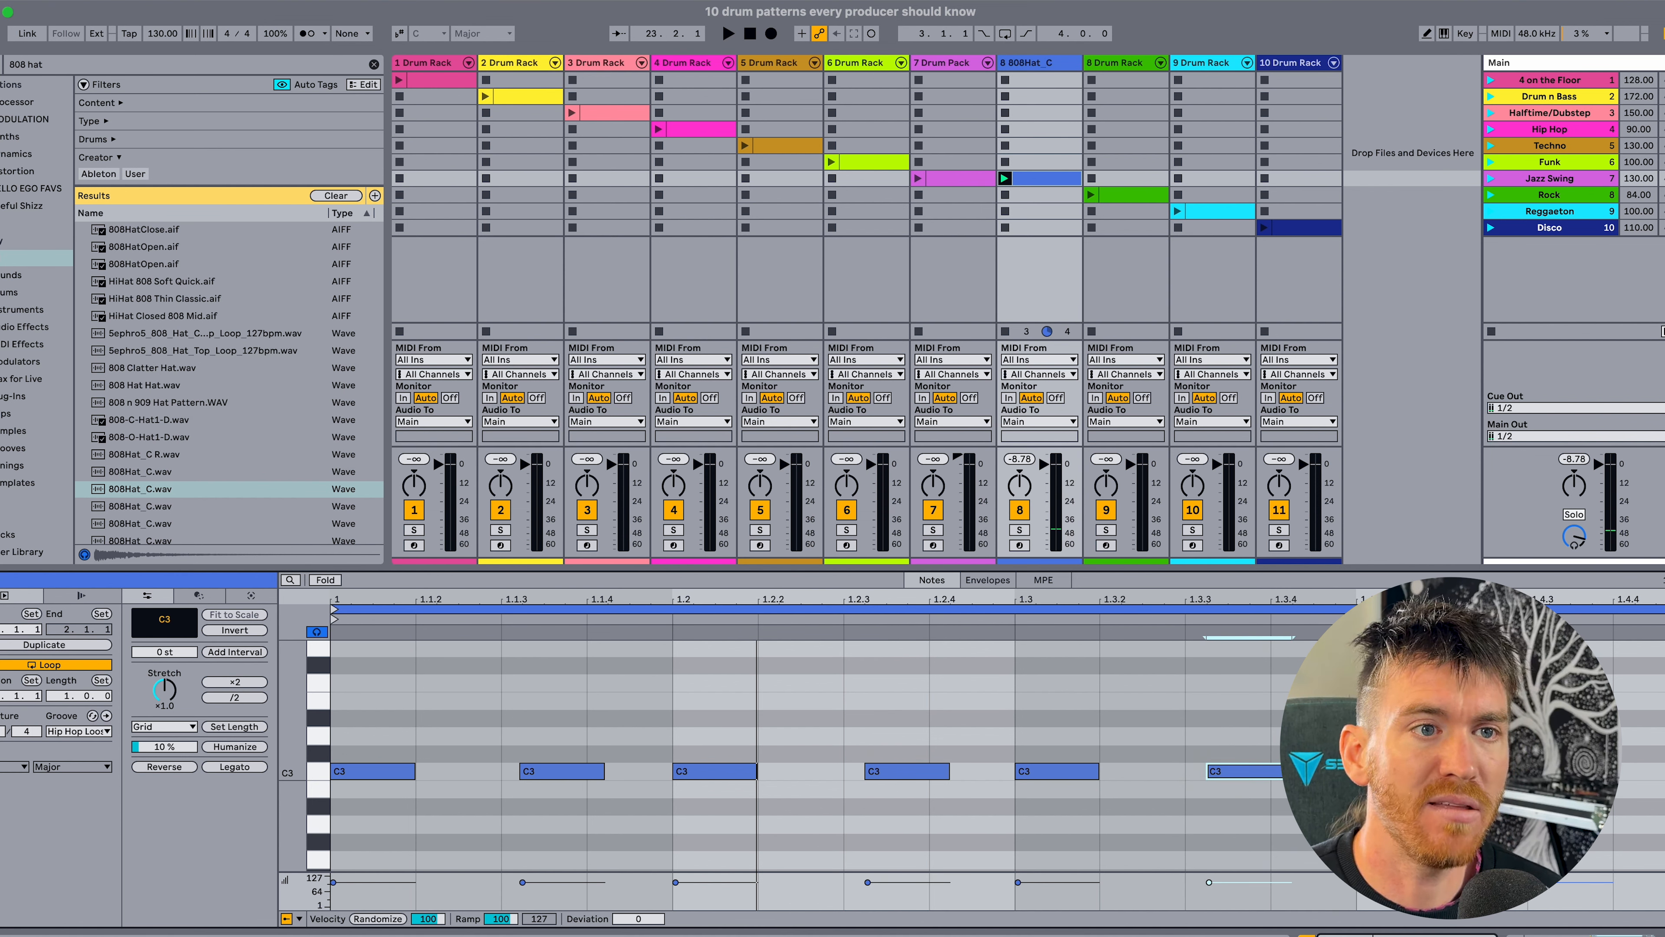
click(1560, 774)
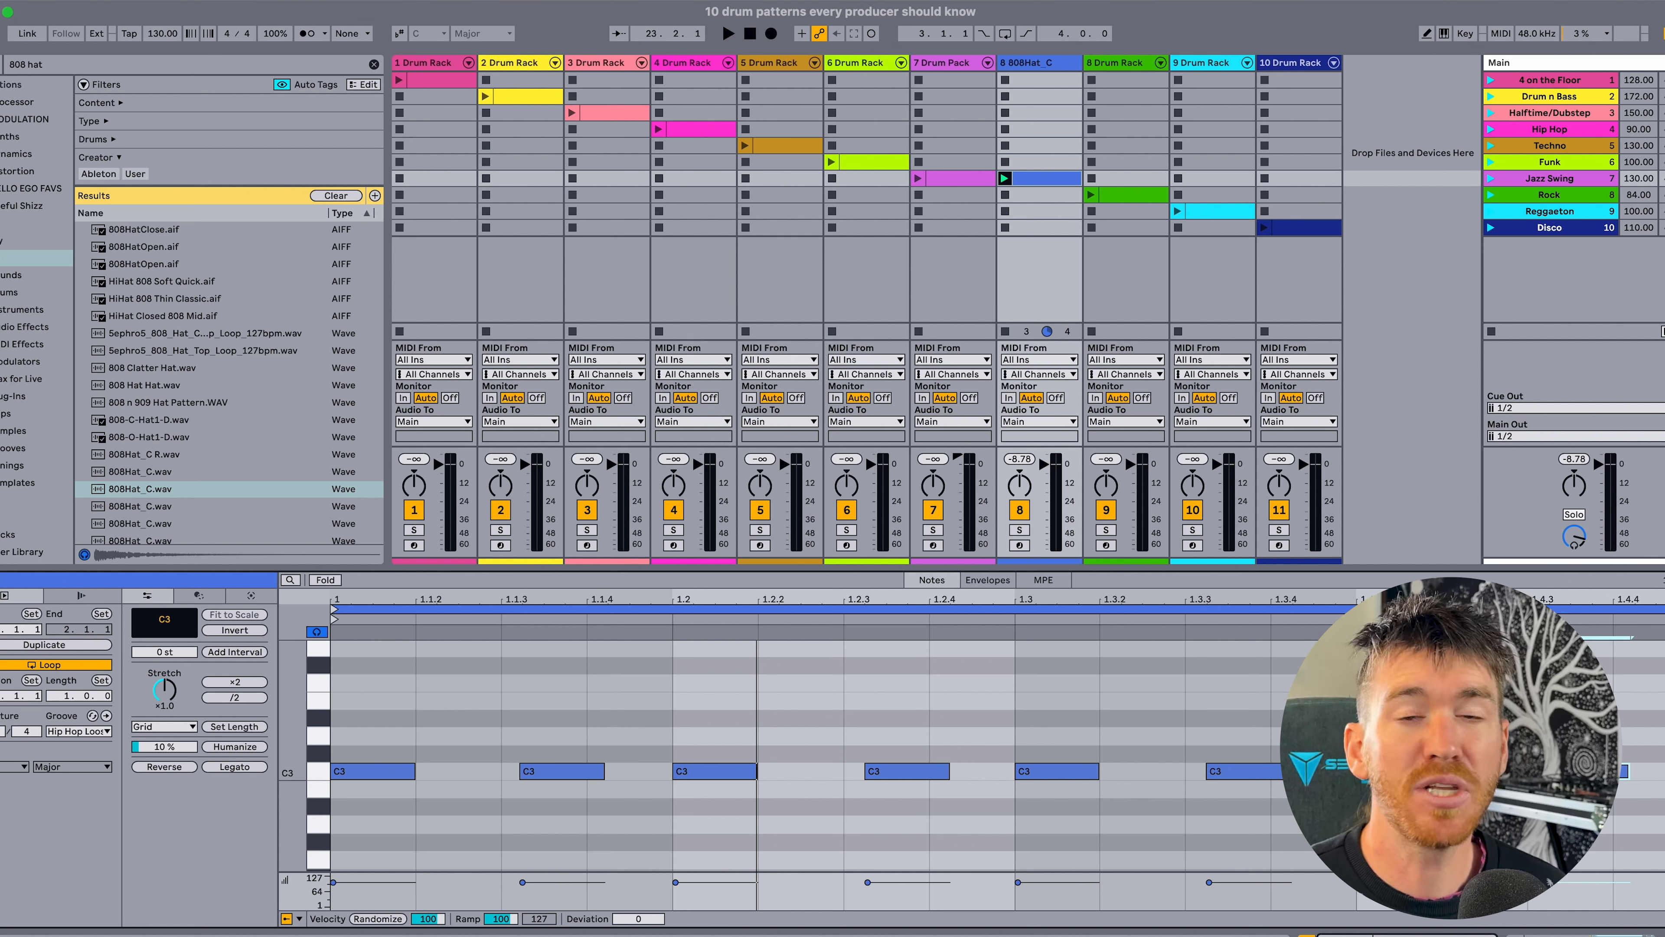
key(space)
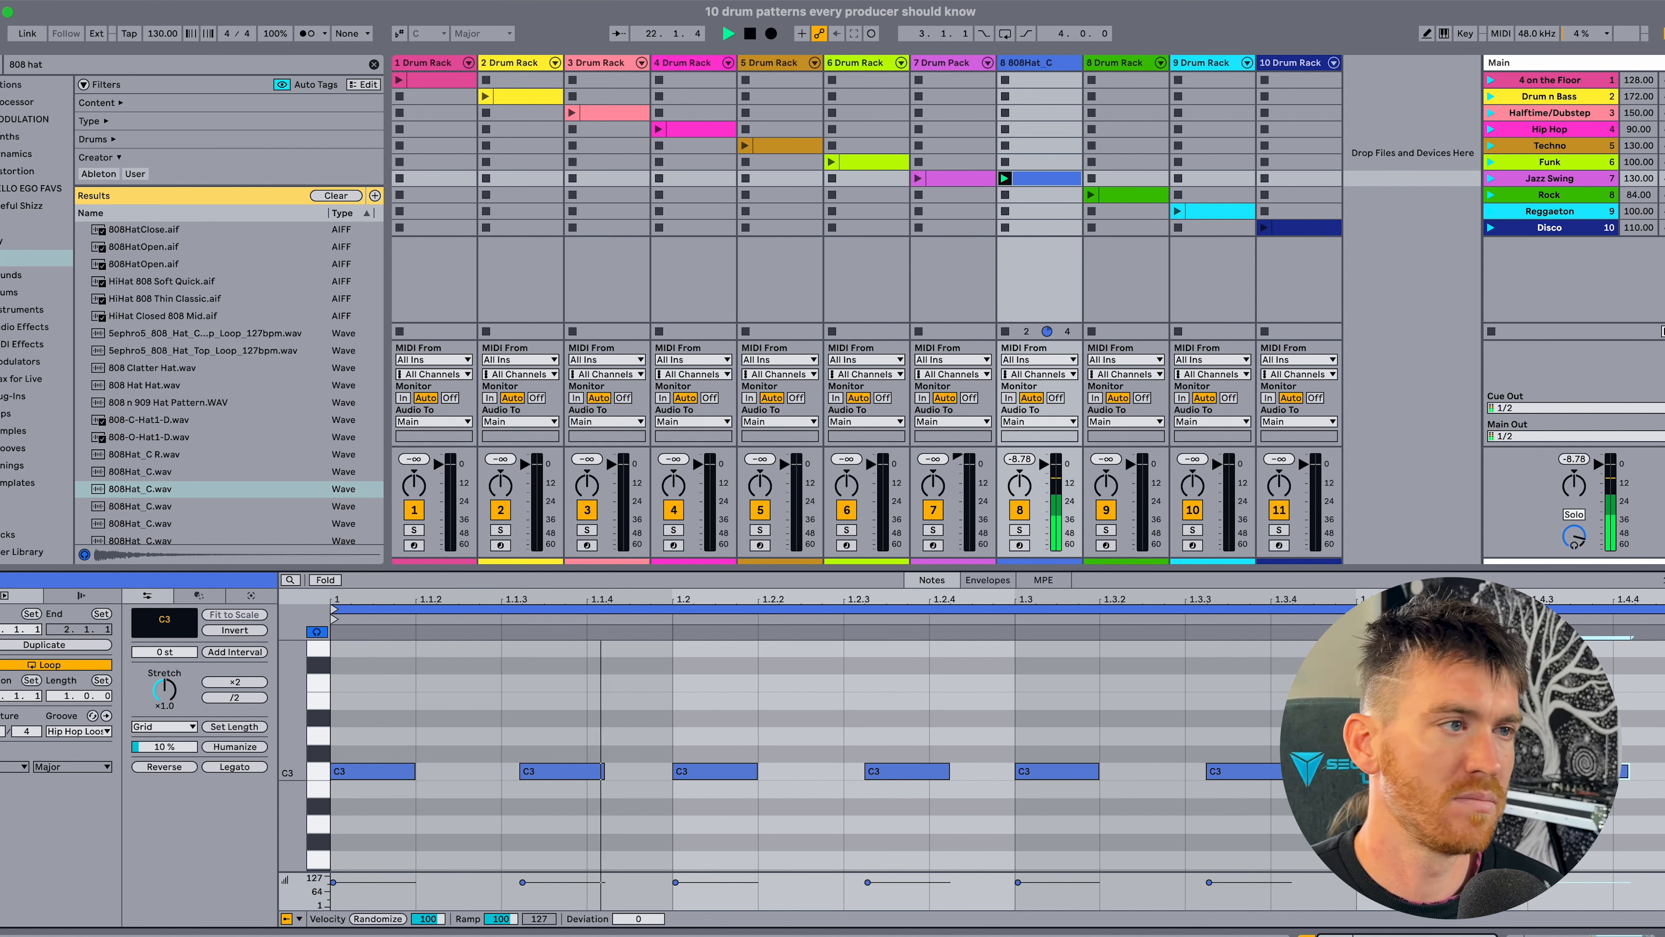
Open the Jazz Swing clip of the seventh drum rack and launch it.
click(944, 178)
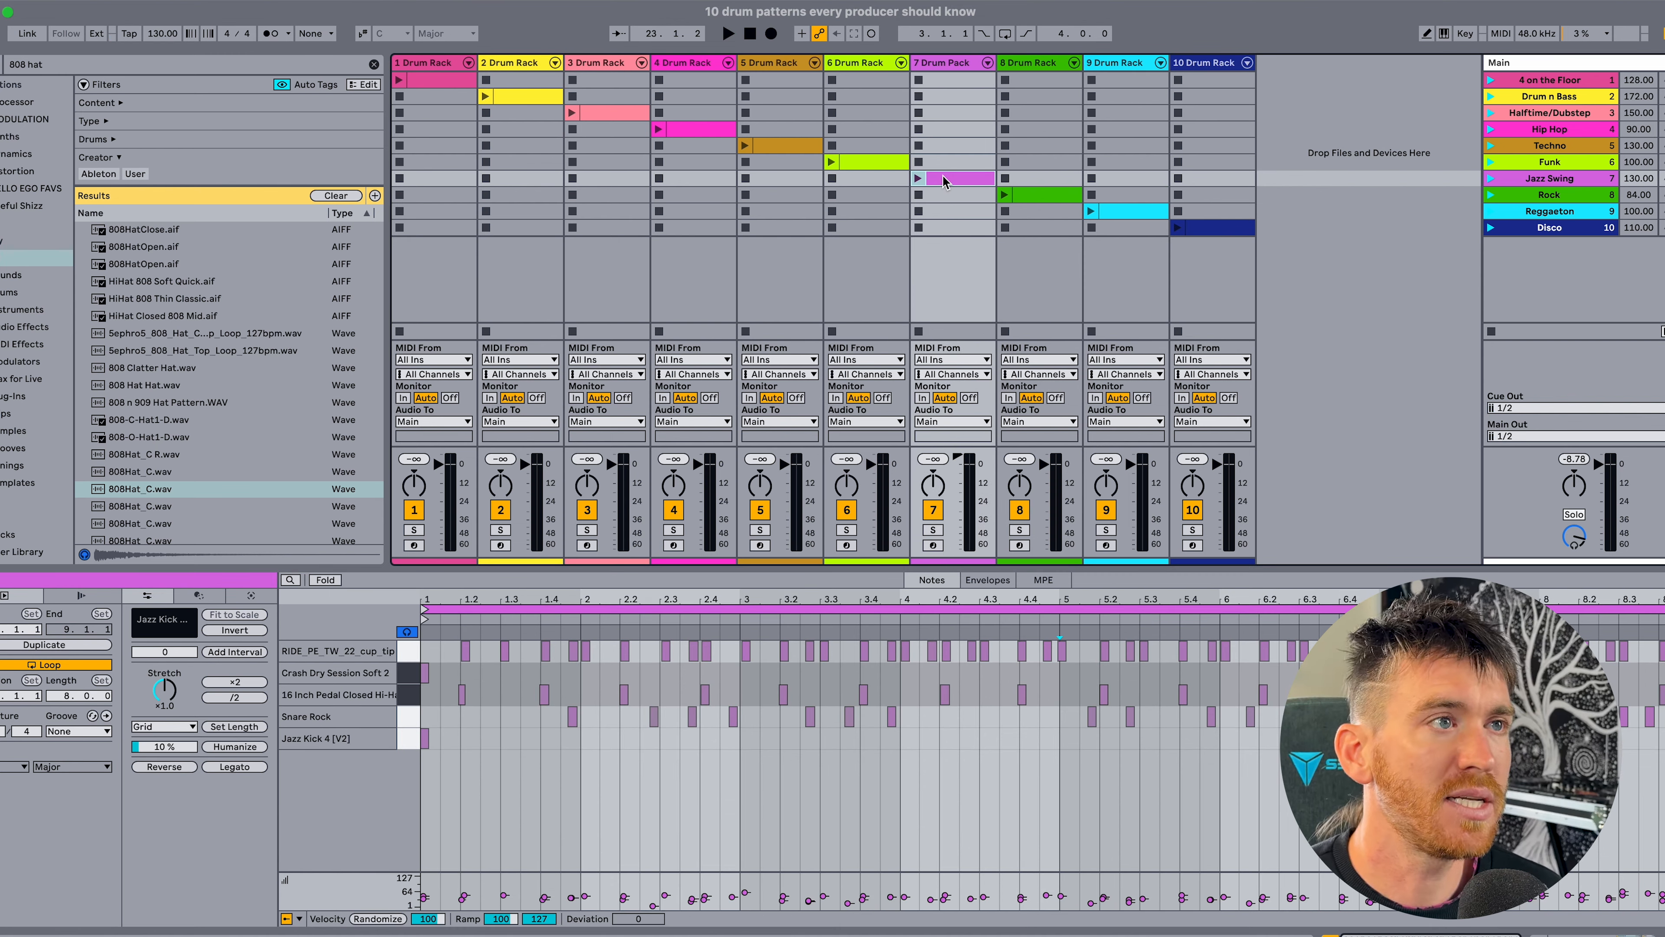
click(918, 179)
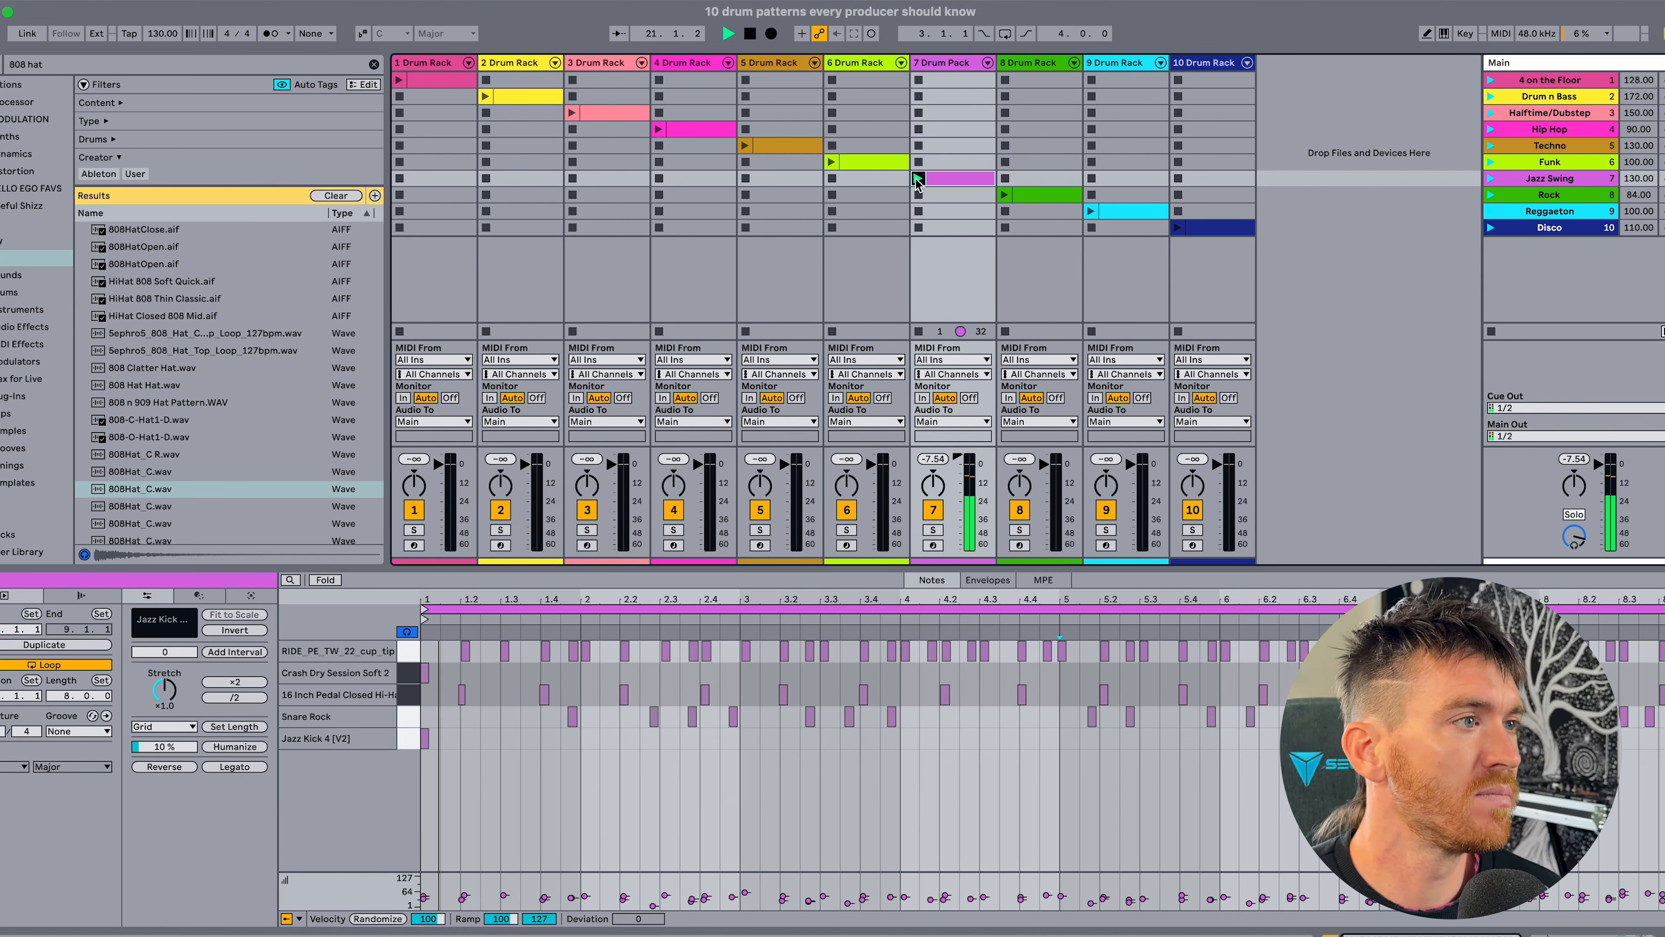
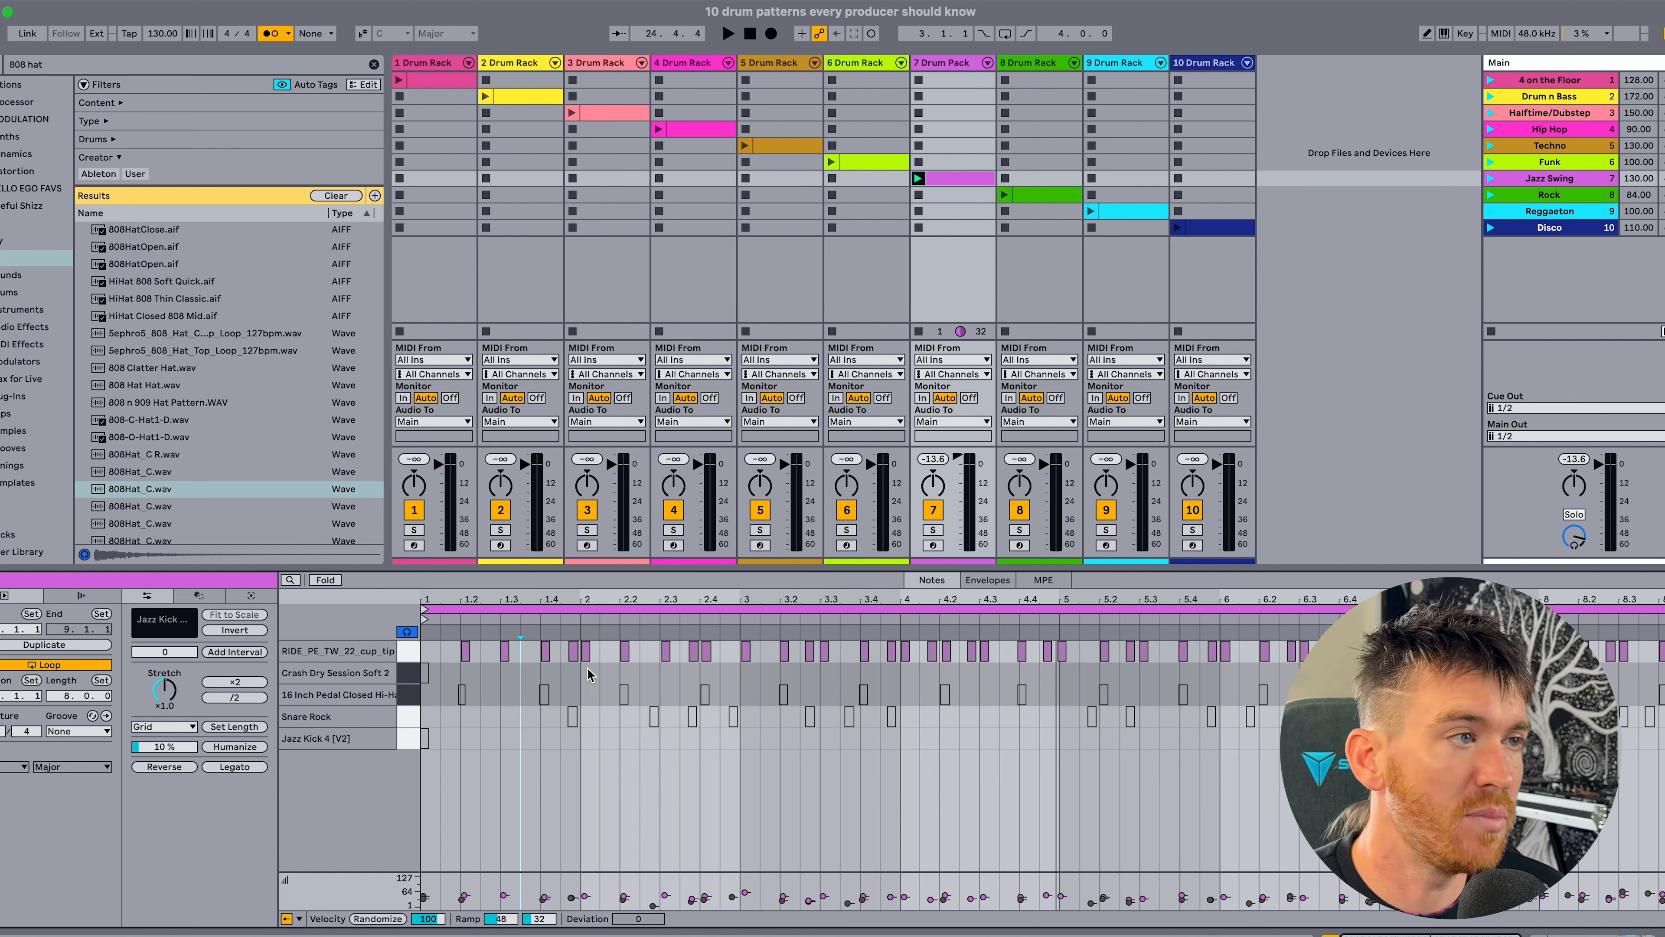
Examine the ride cymbal pattern across the first bars of the Jazz Swing clip and play it.
drag(572, 600, 571, 554)
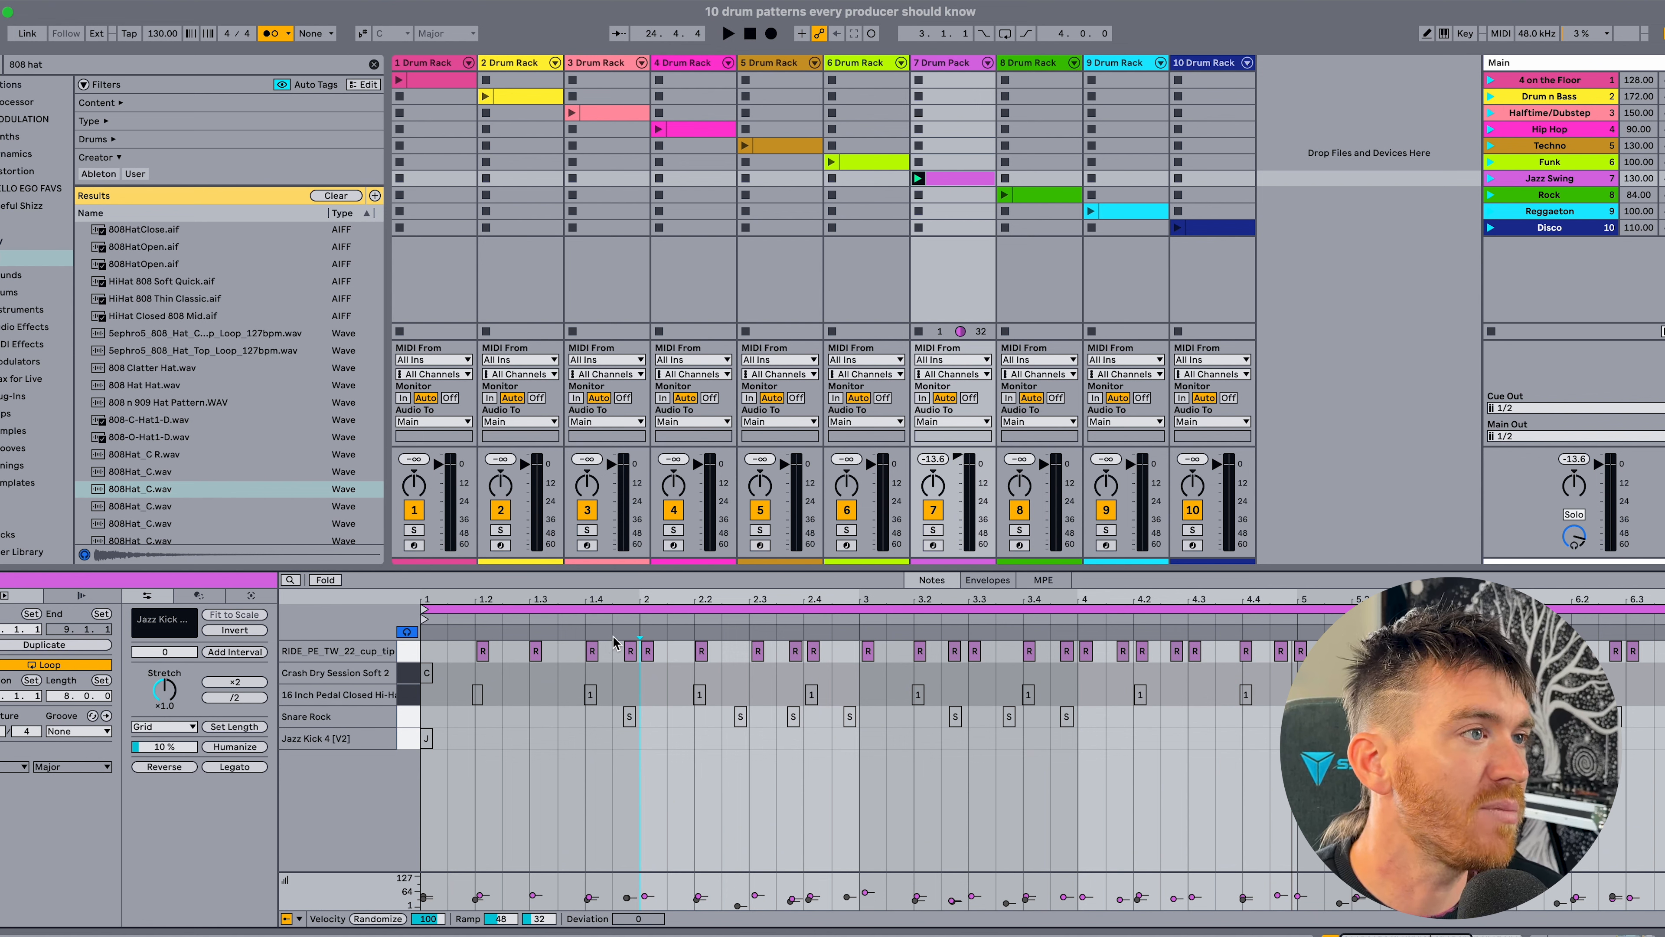
drag(628, 600, 595, 622)
scroll(659, 698, left, 2)
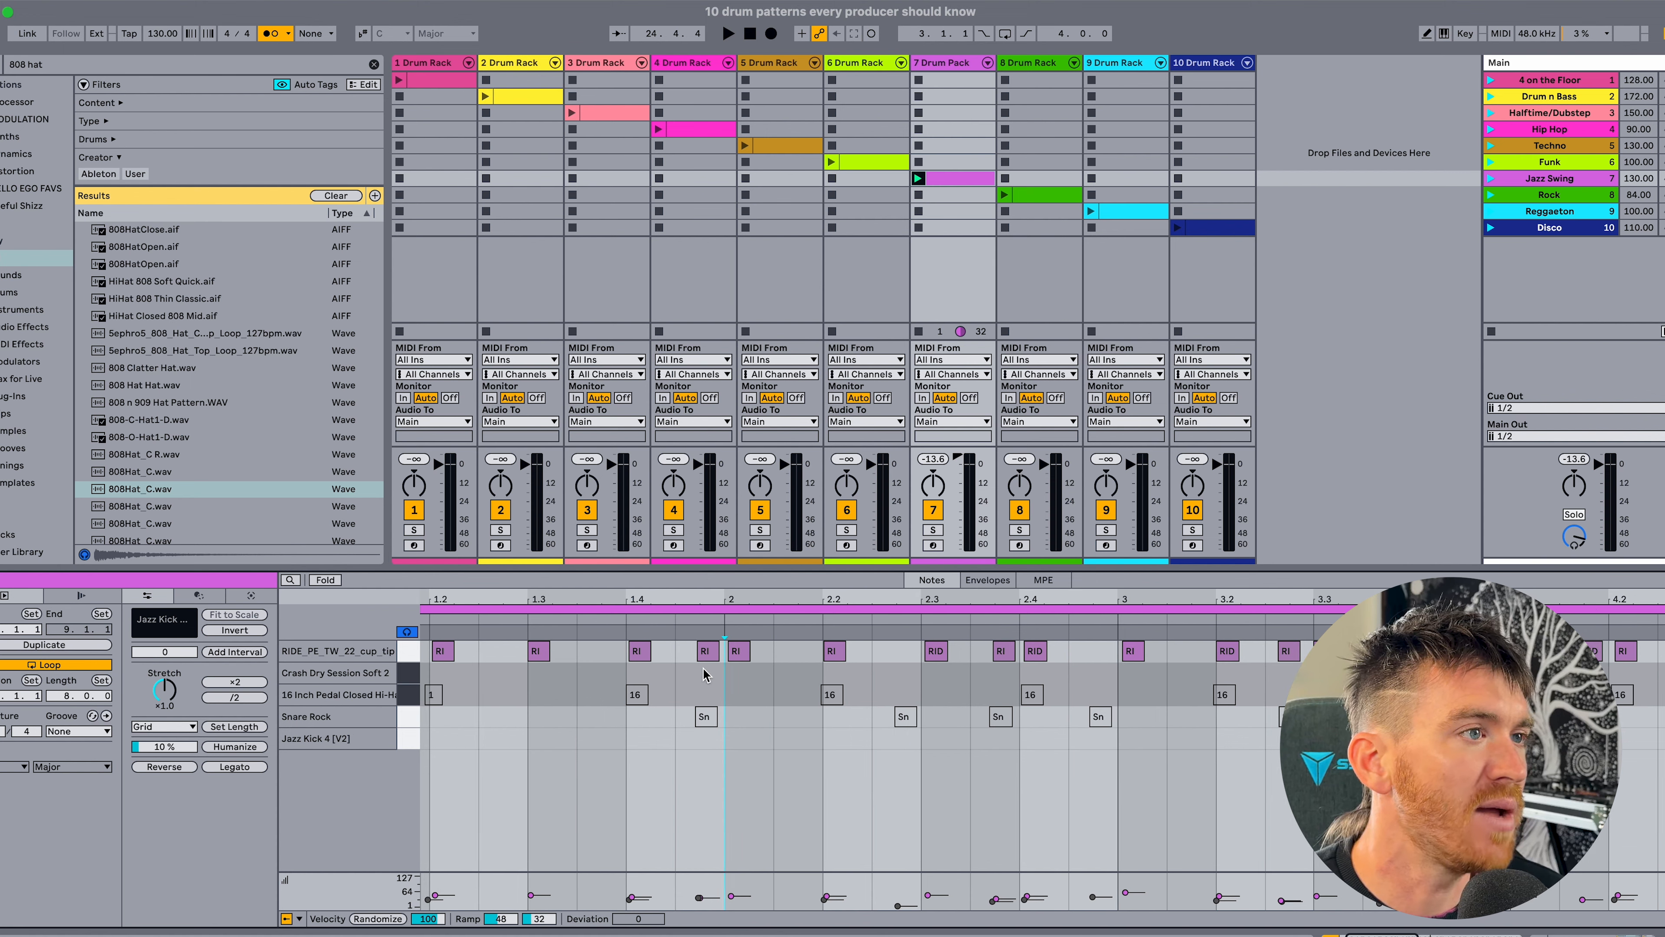
click(707, 655)
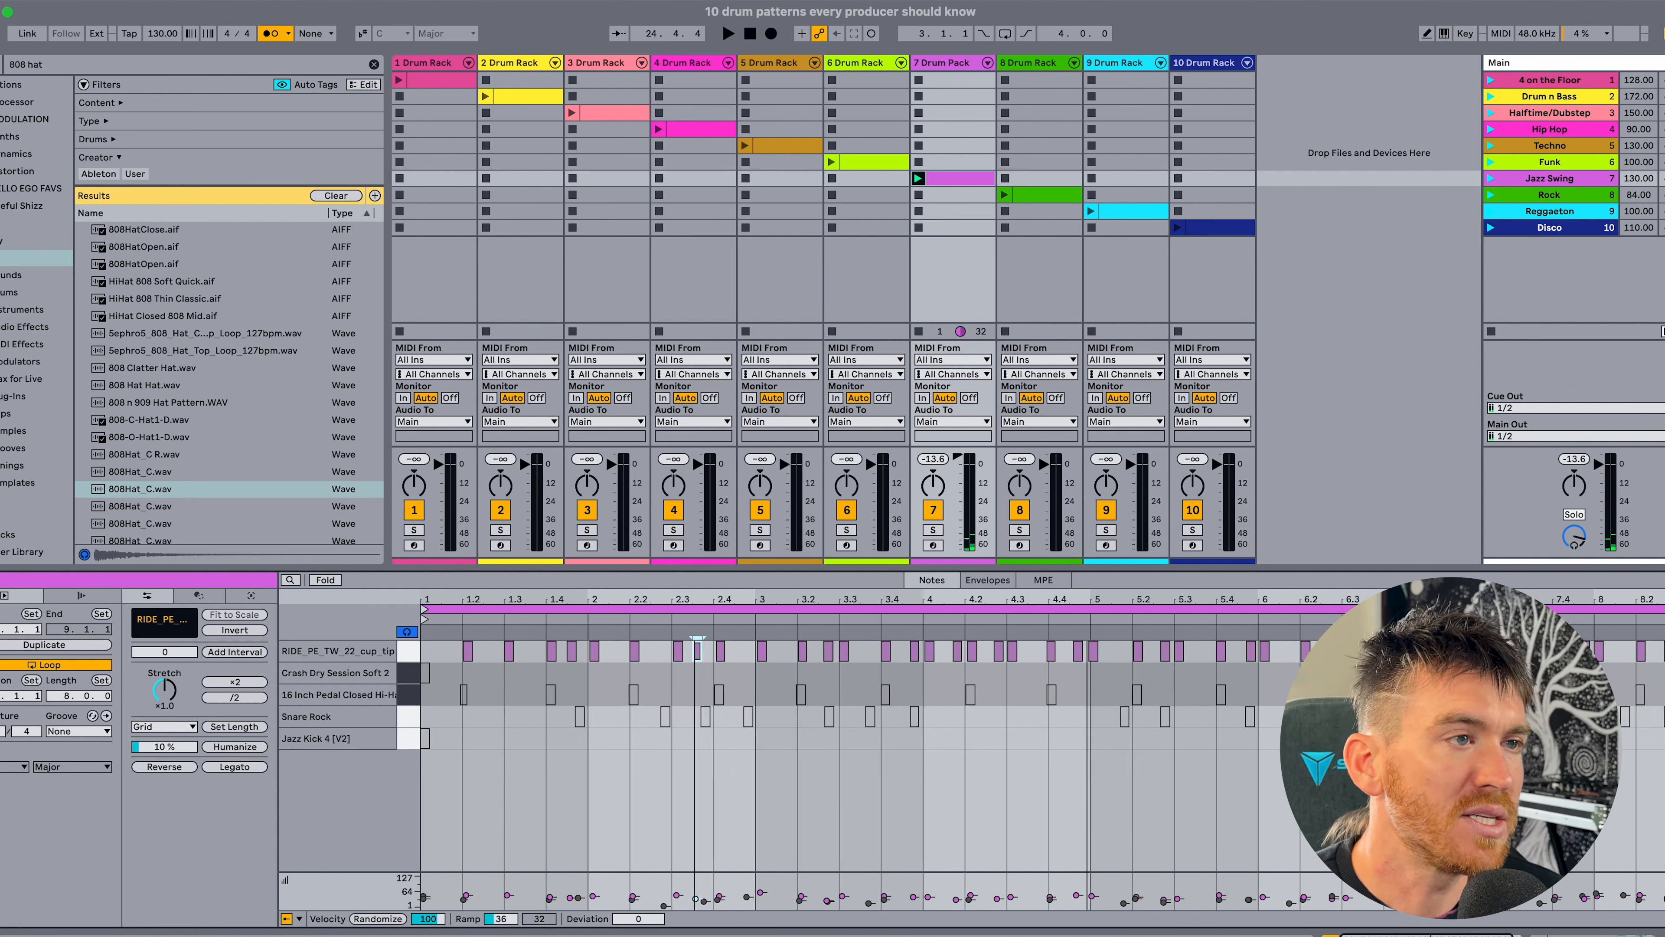
drag(698, 598, 683, 613)
click(681, 700)
scroll(680, 700, left, 4)
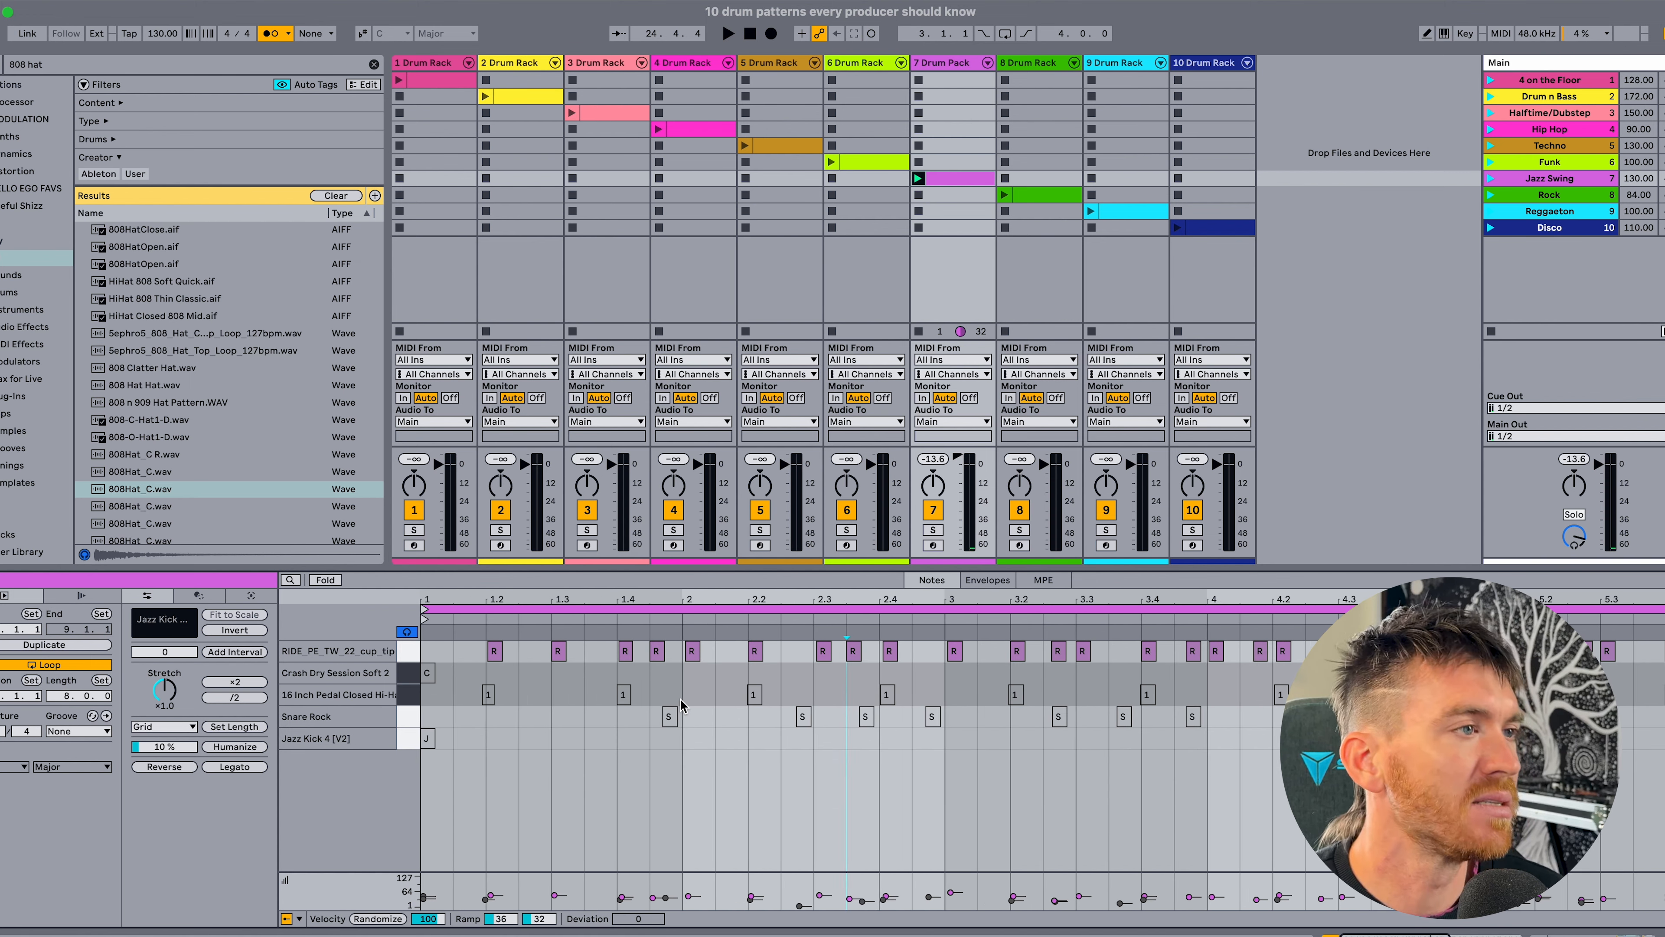
key(space)
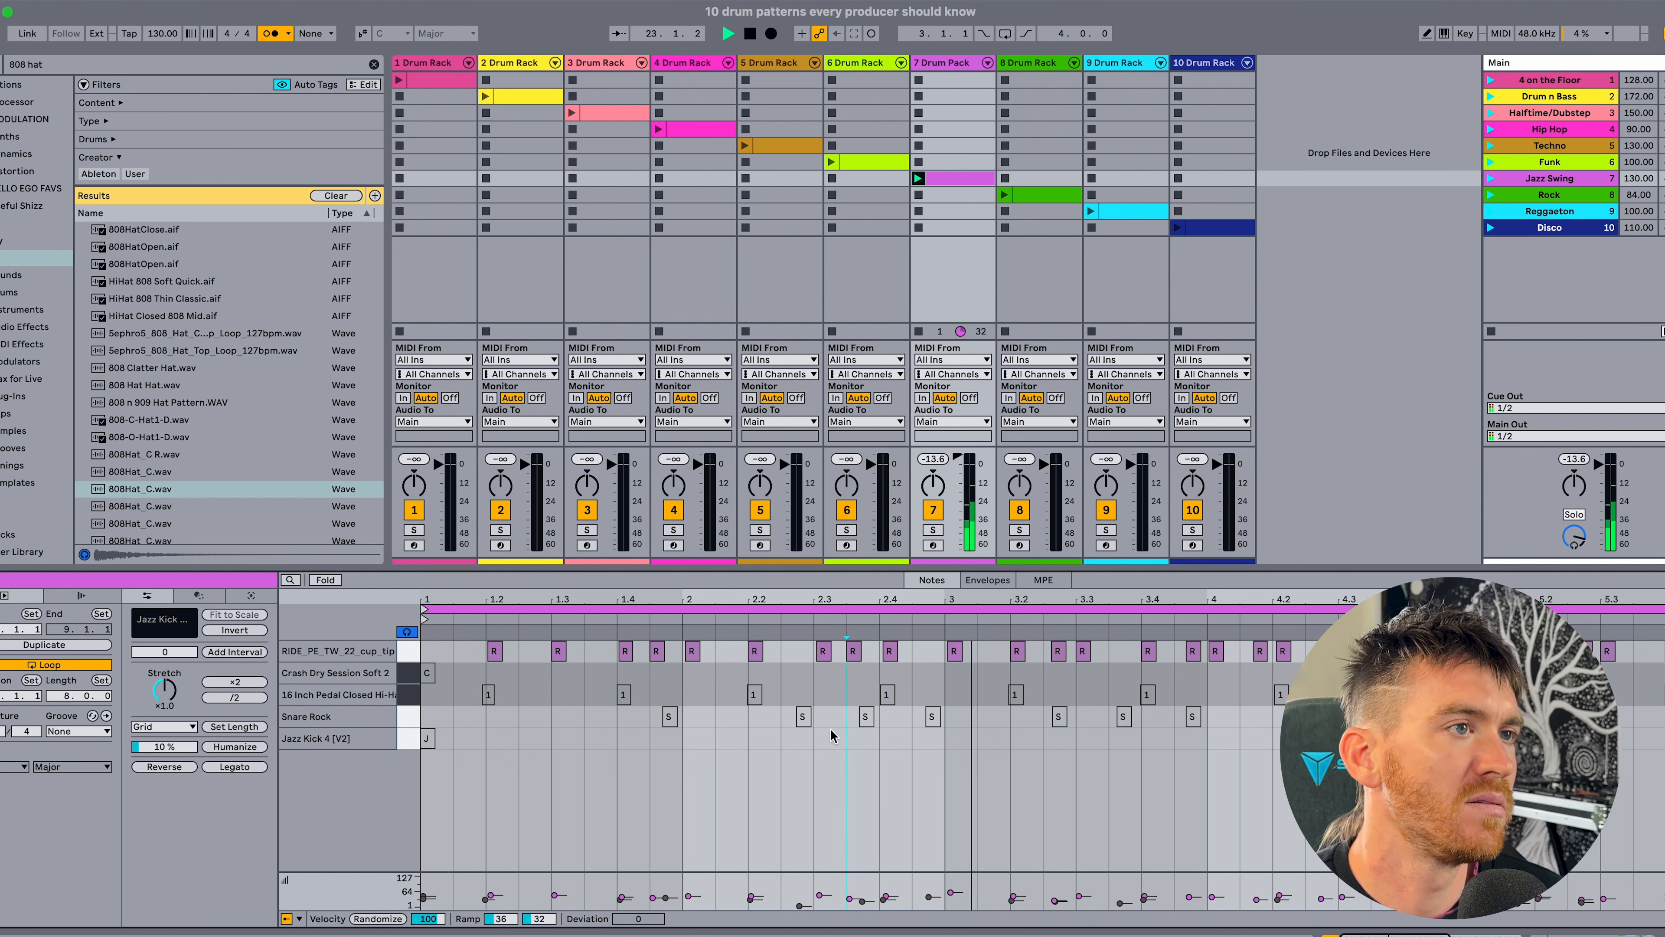
key(space)
Inspect the timing of the ride hit just before bar 2 against the grid in the Jazz Swing clip.
click(657, 651)
drag(665, 596, 665, 630)
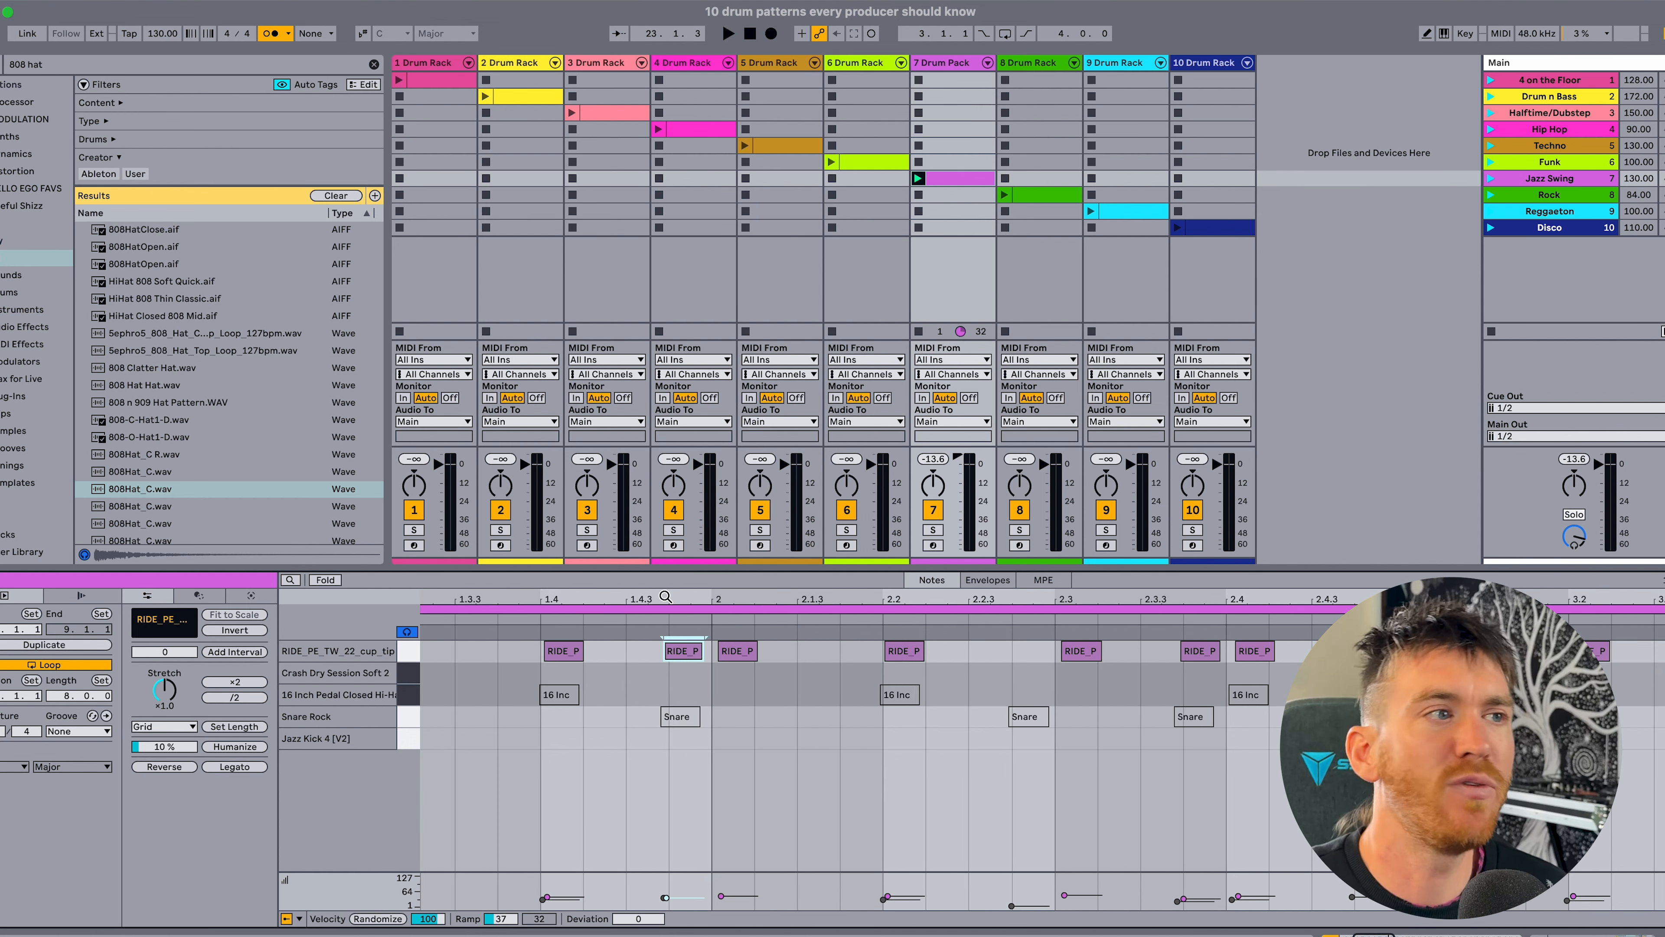
drag(723, 596, 723, 586)
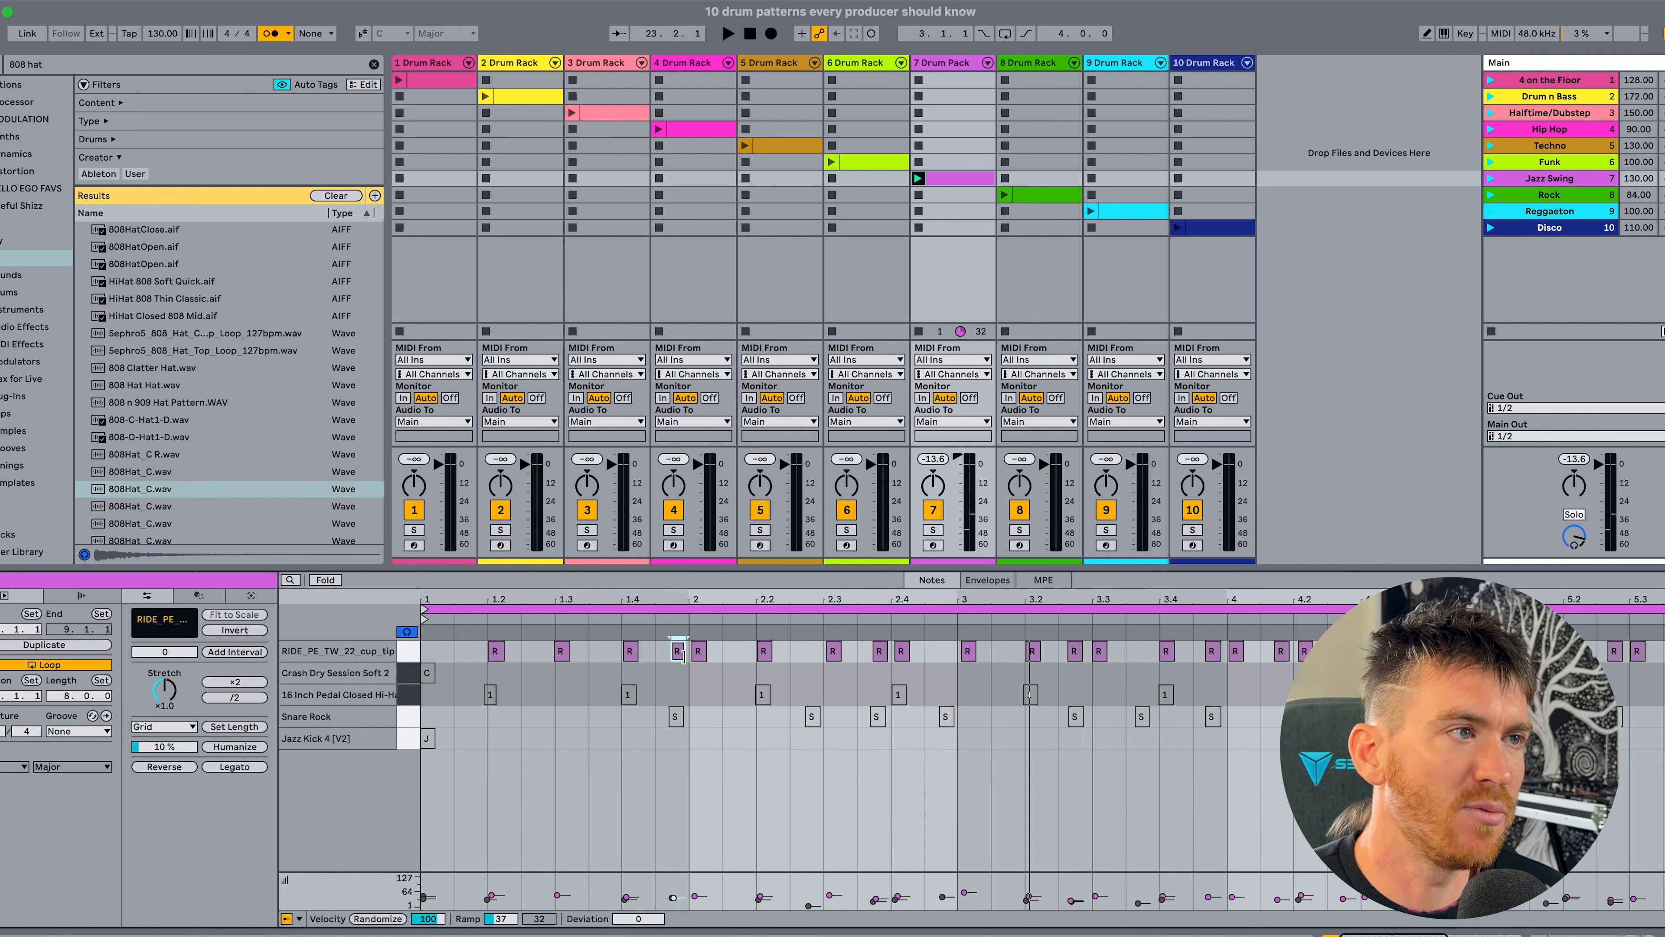
click(689, 678)
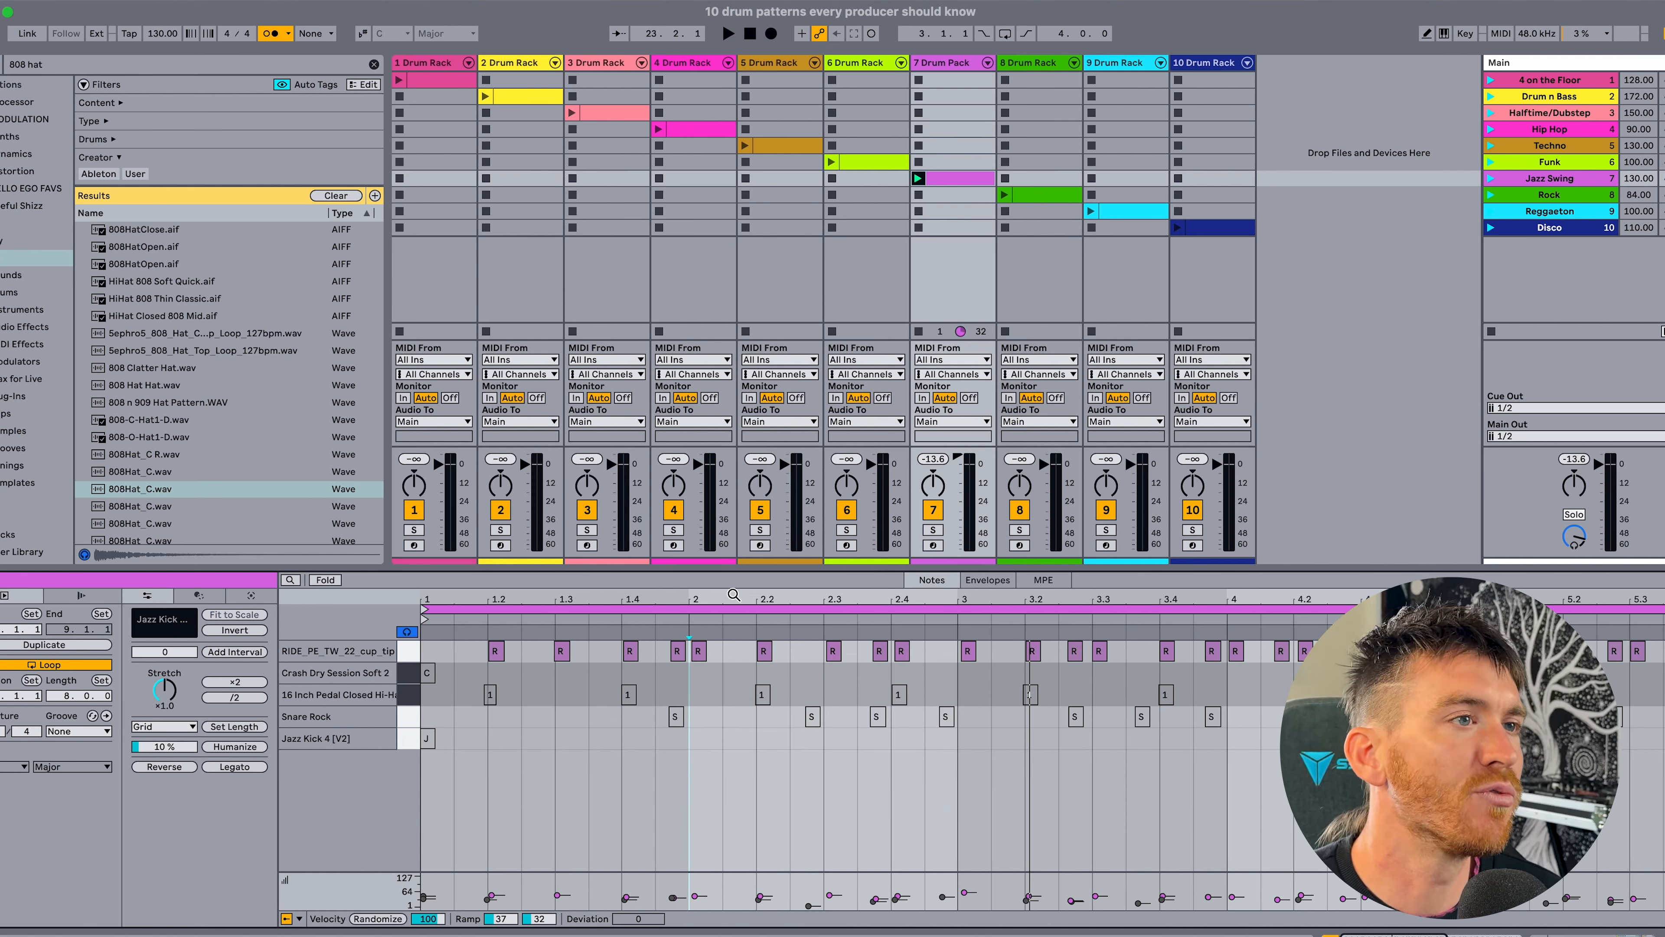
drag(734, 594, 734, 584)
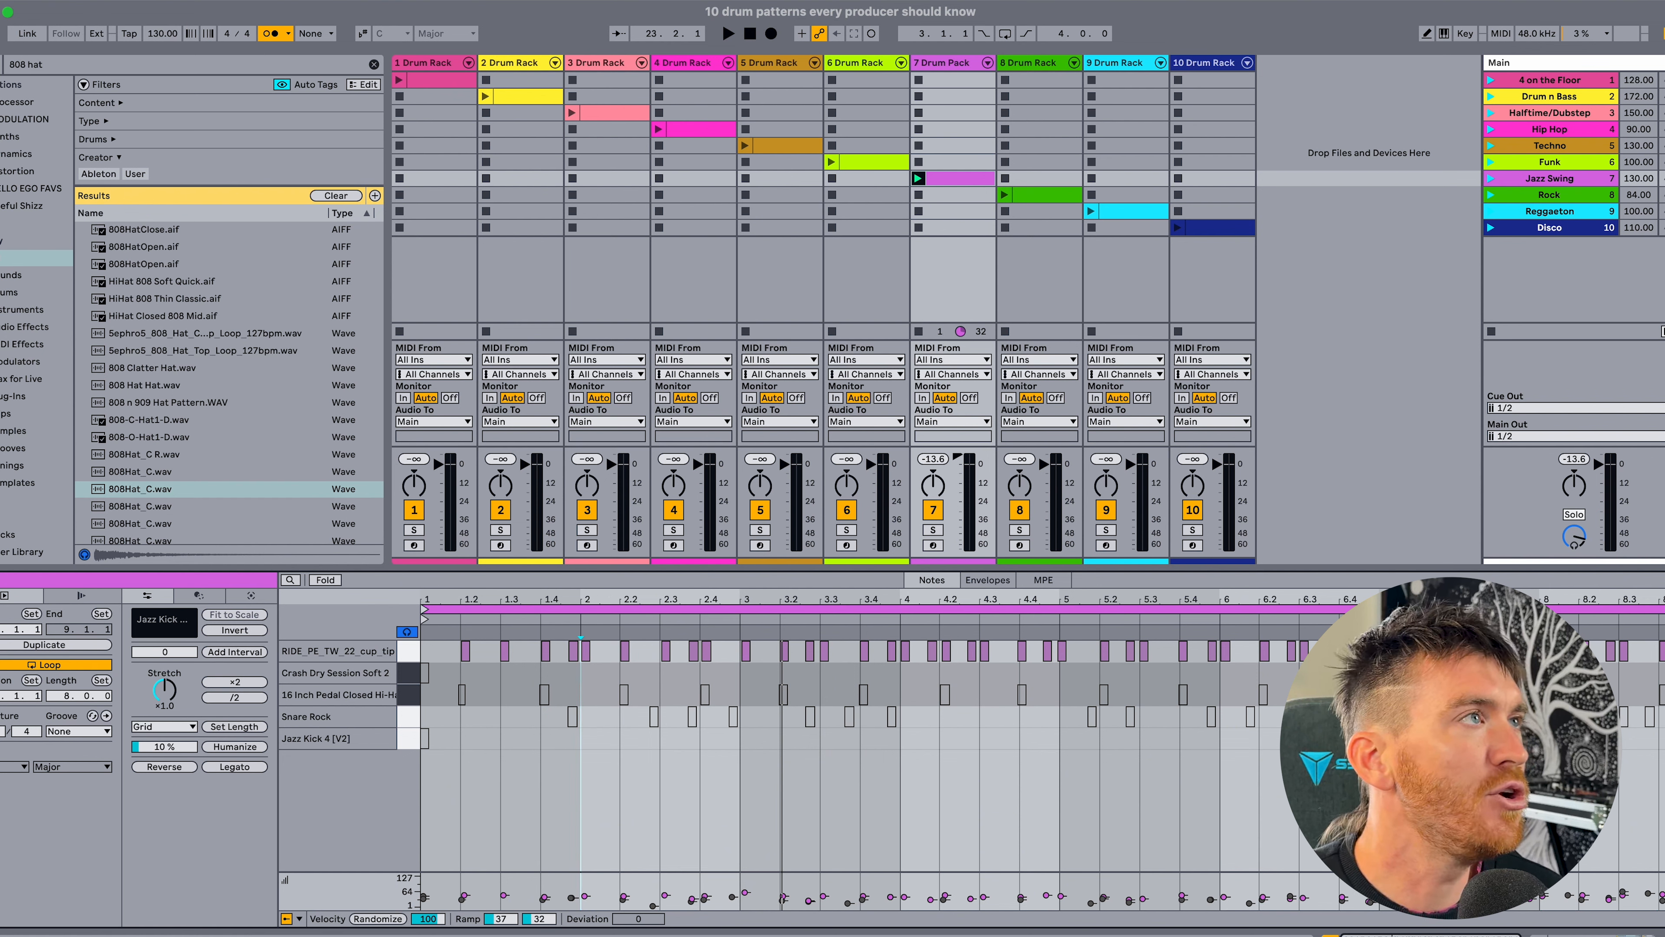
Turn off the metronome and activate the Crash Dry Session Soft 2 note at the start of the Jazz Swing clip.
click(269, 30)
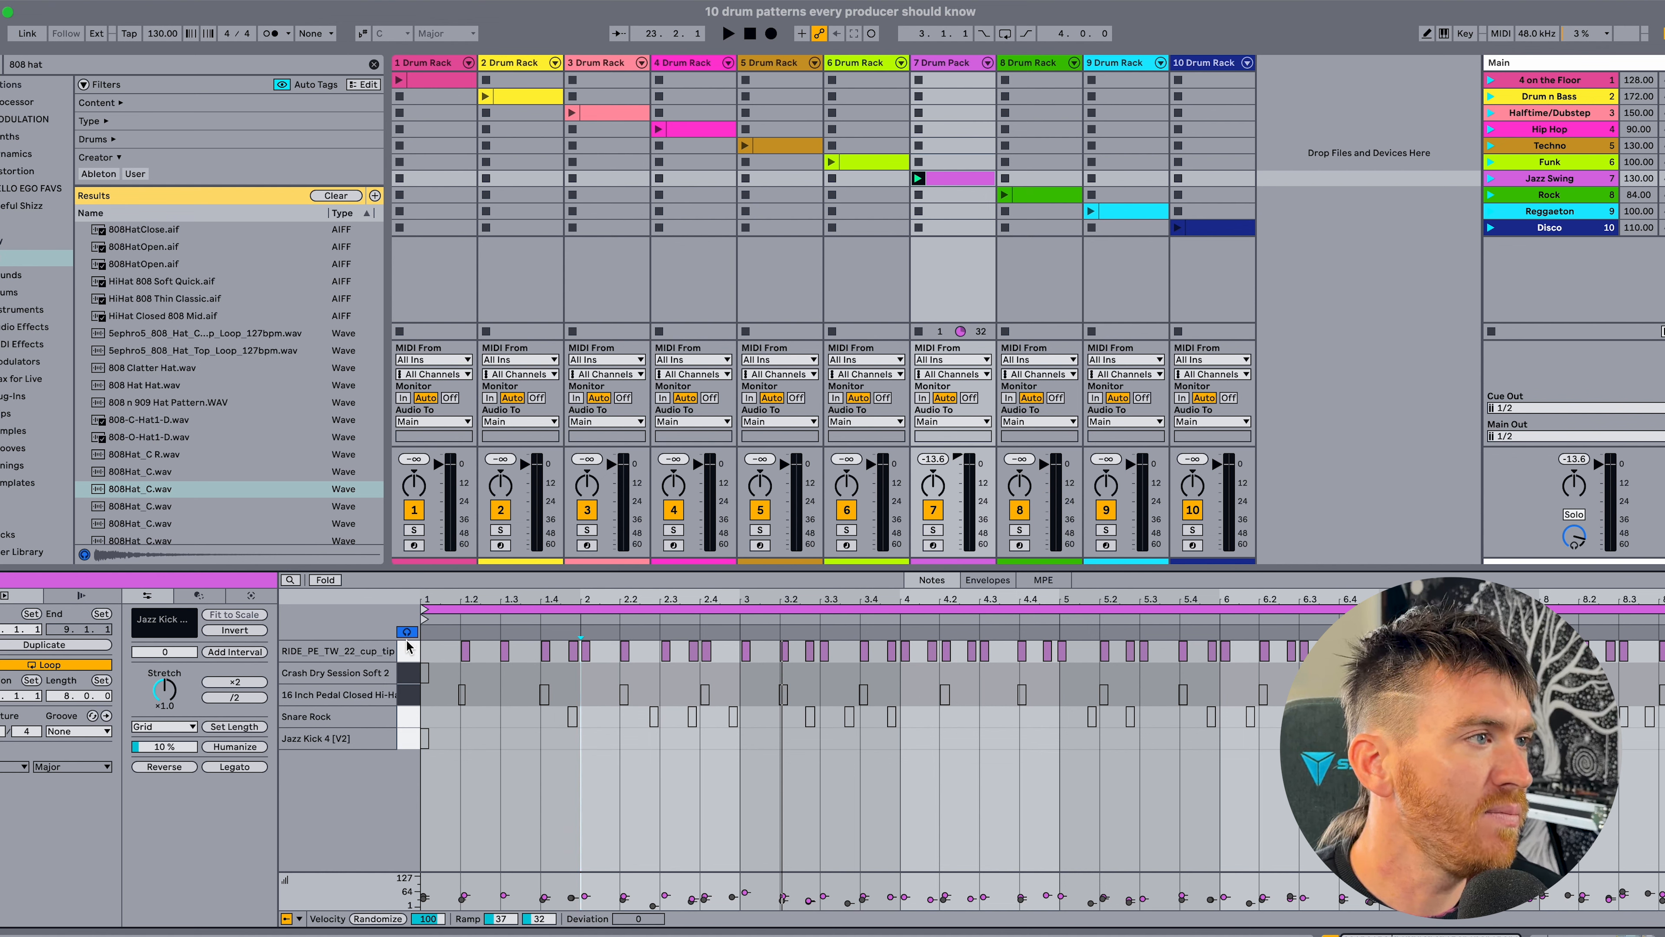
click(407, 675)
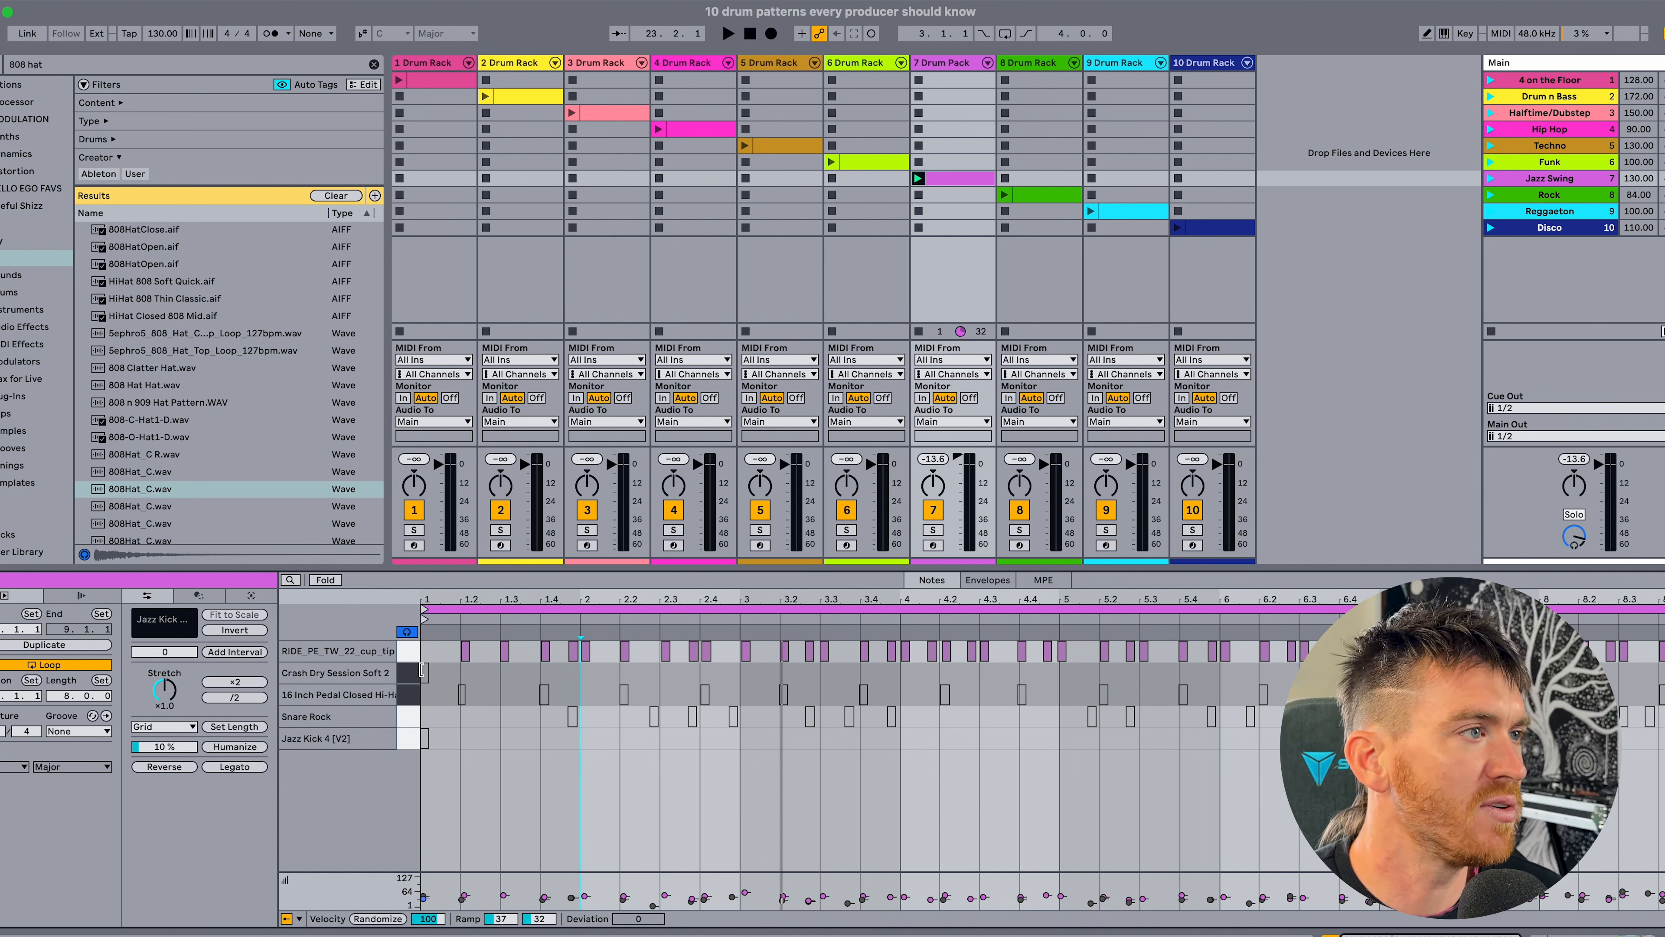
key(0)
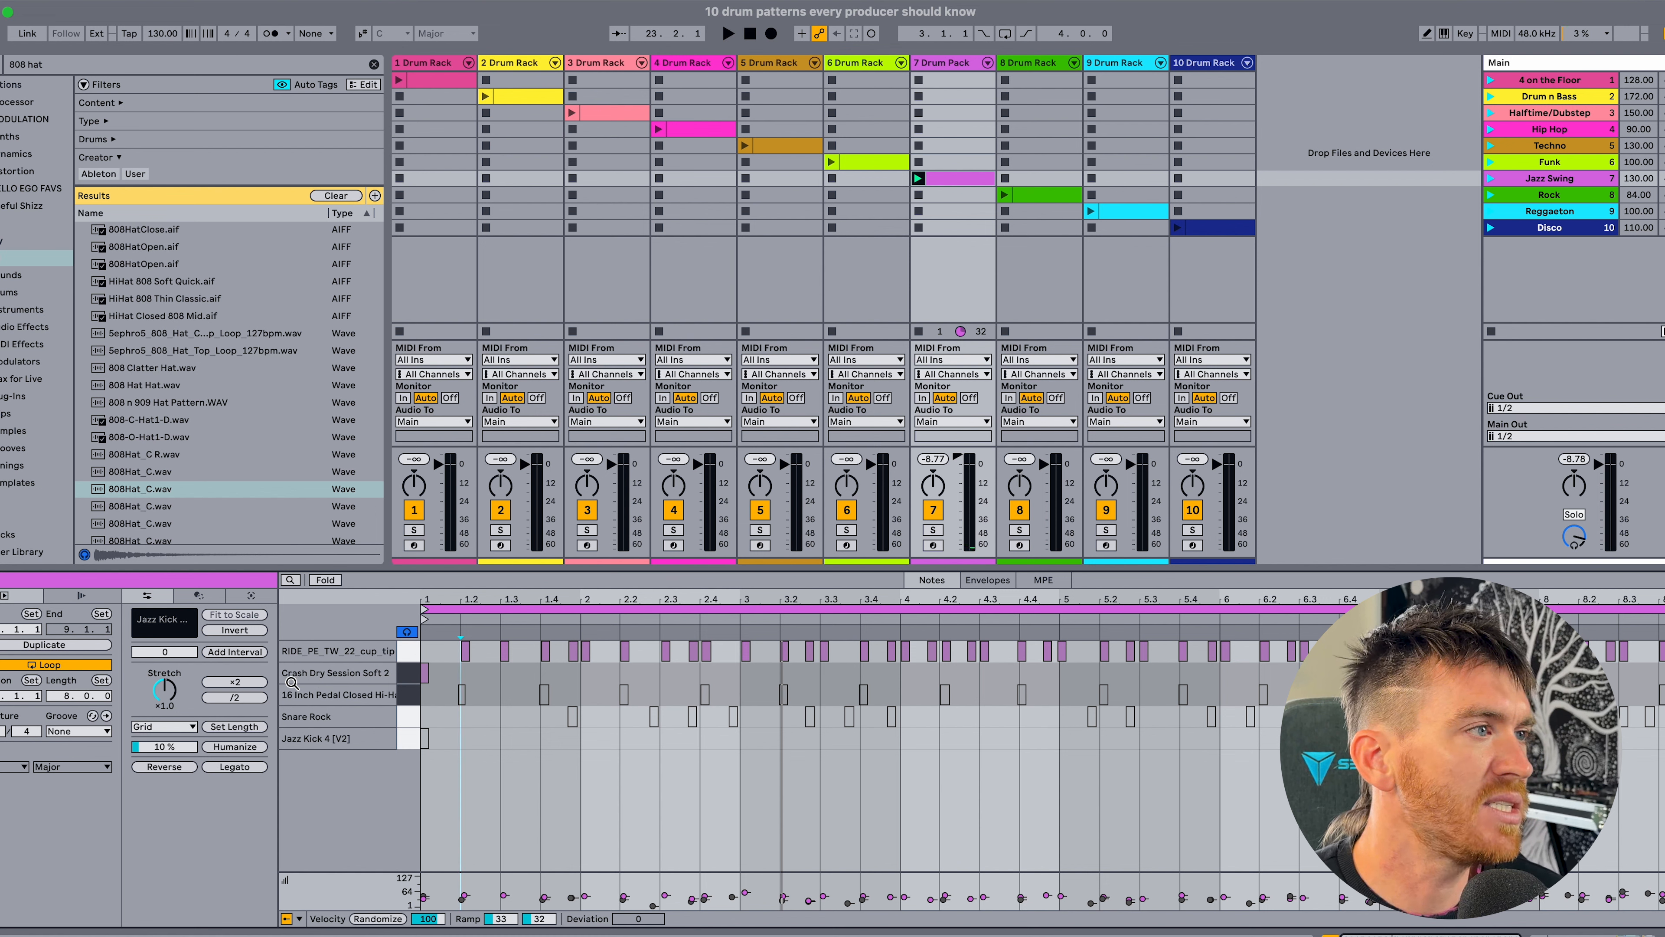
click(407, 678)
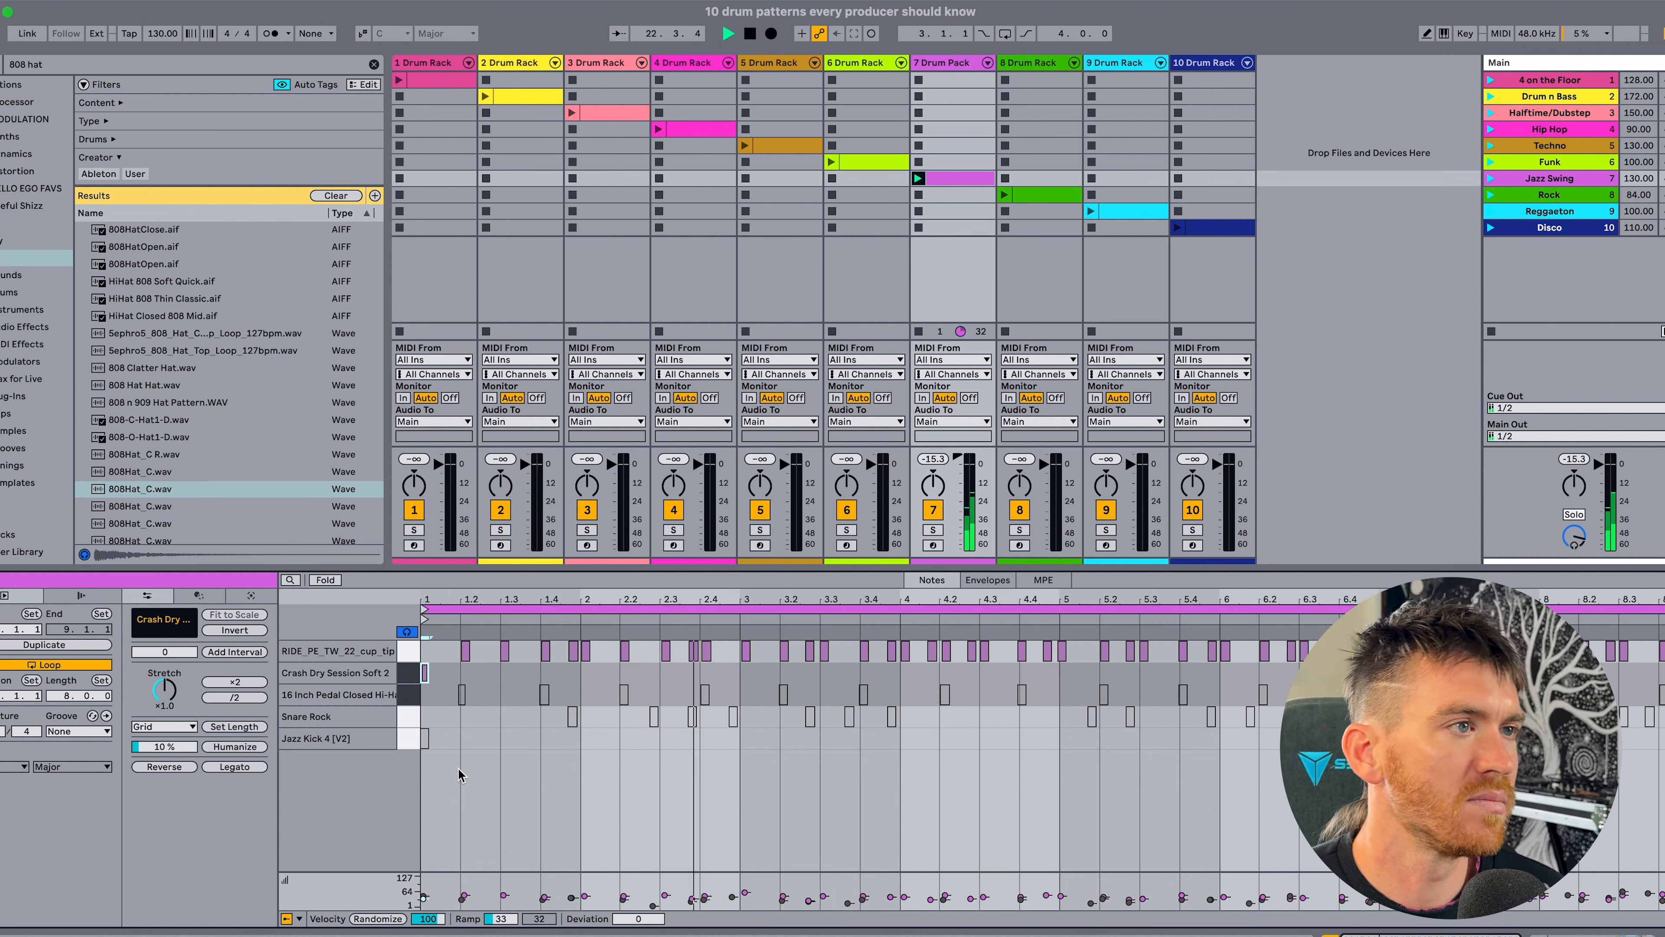
Activate the 16 Inch Pedal Closed Hi-Hat notes, play the groove, and check their placement on beats 2 and 4.
click(405, 695)
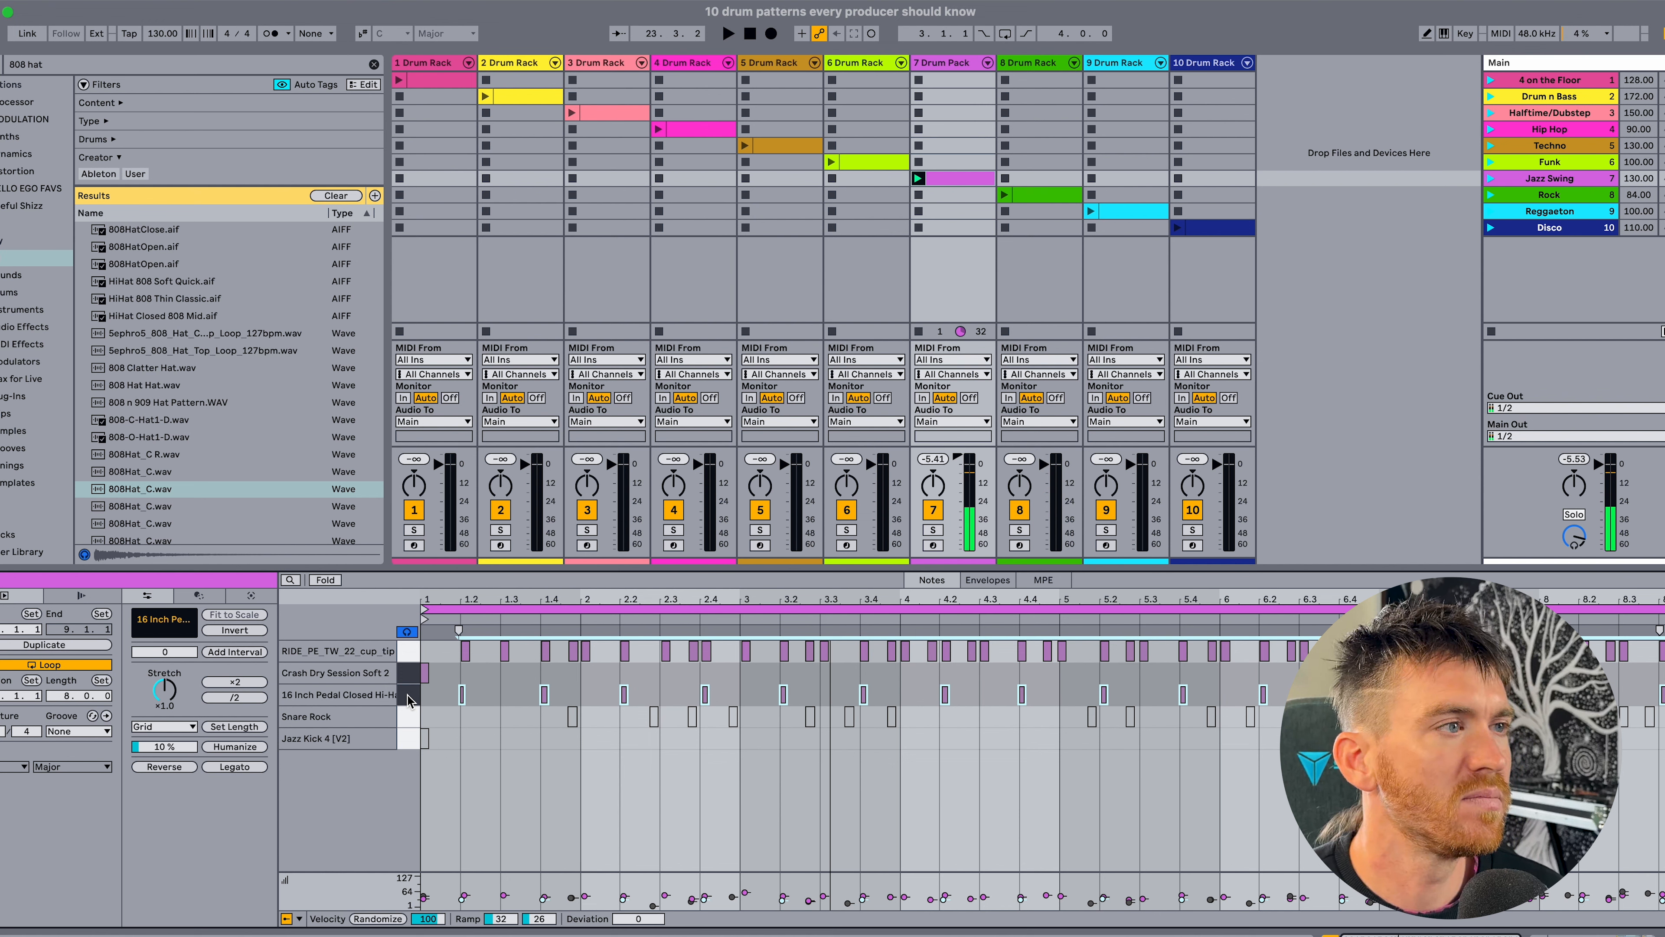
click(409, 697)
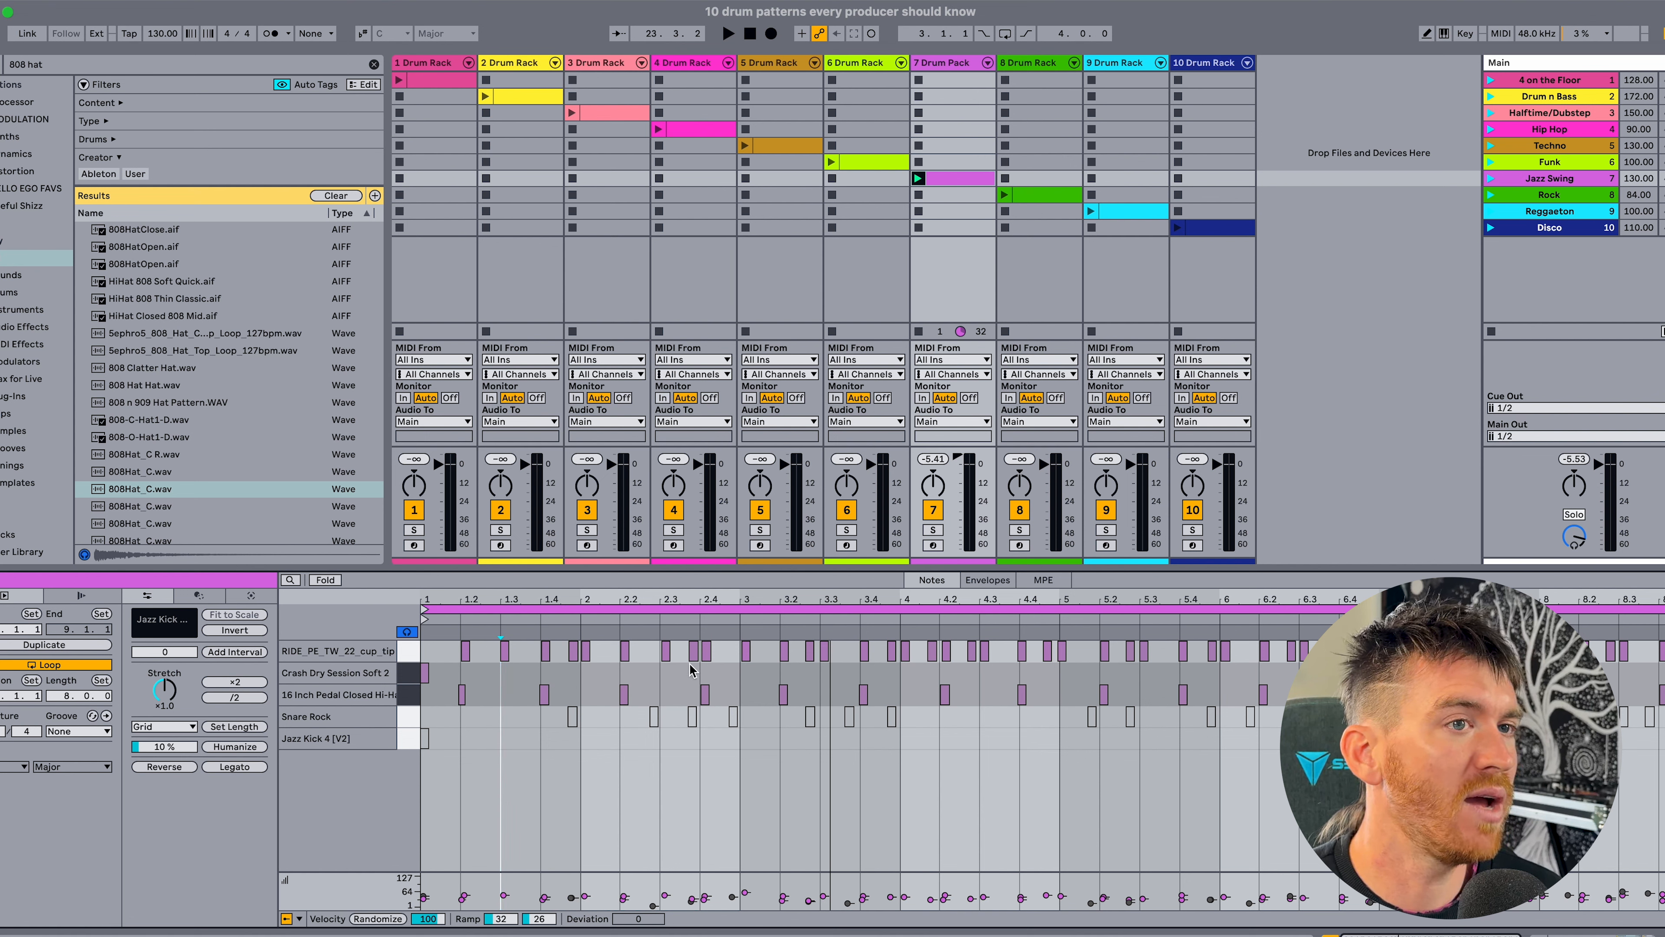
key(space)
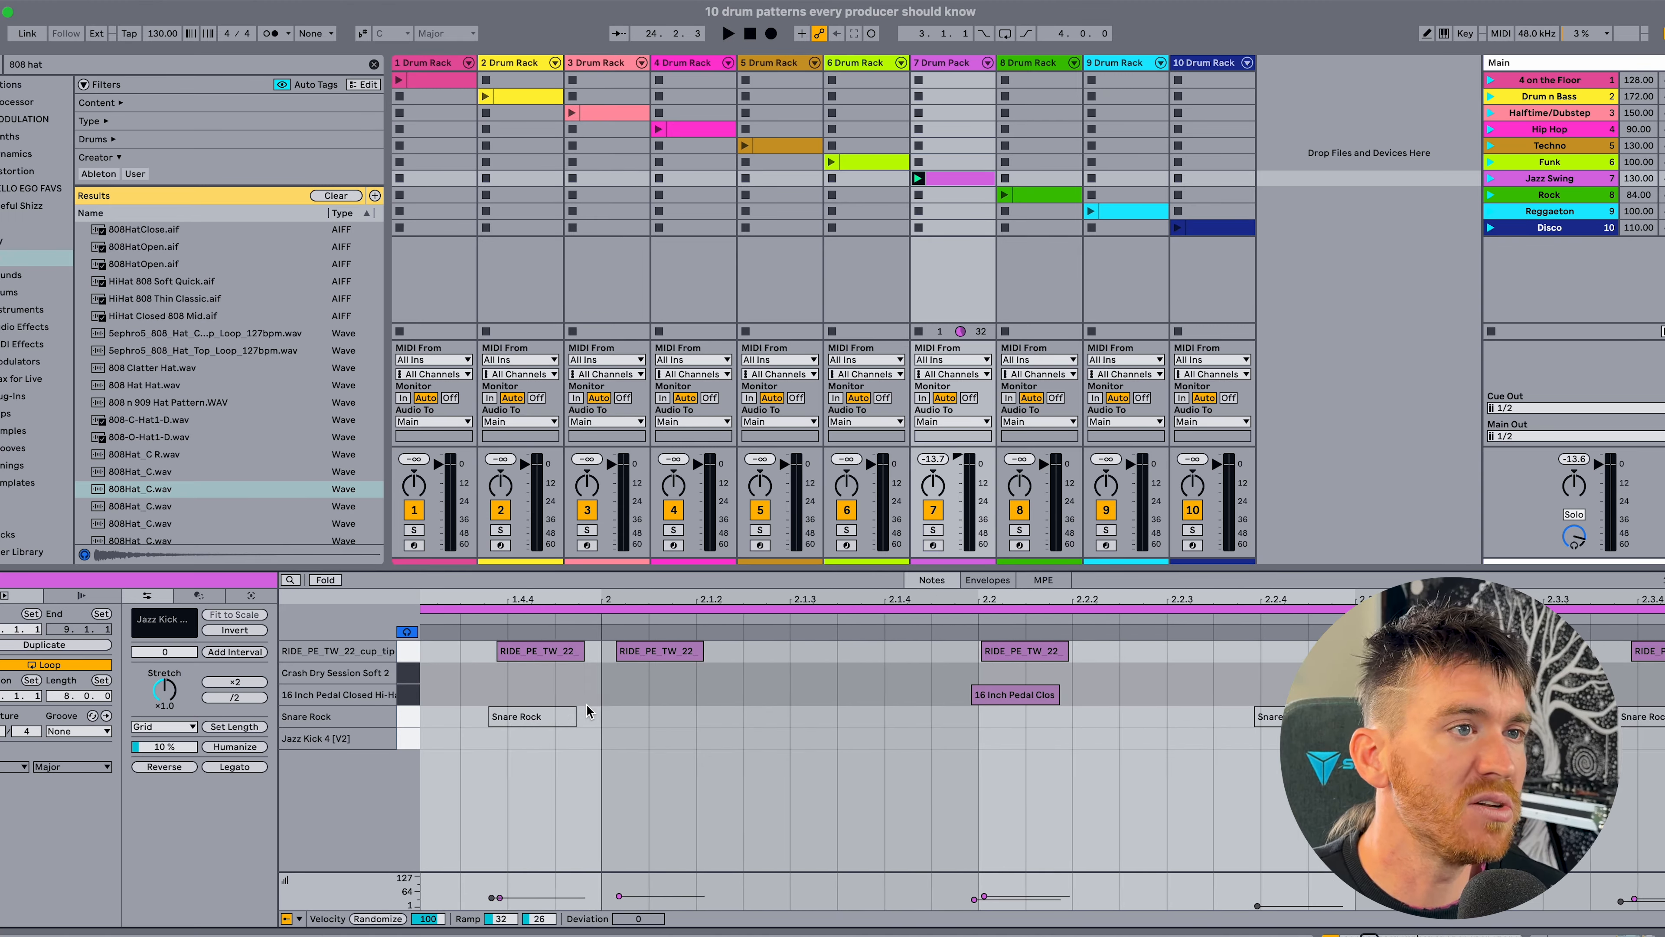
scroll(864, 705, right, 1)
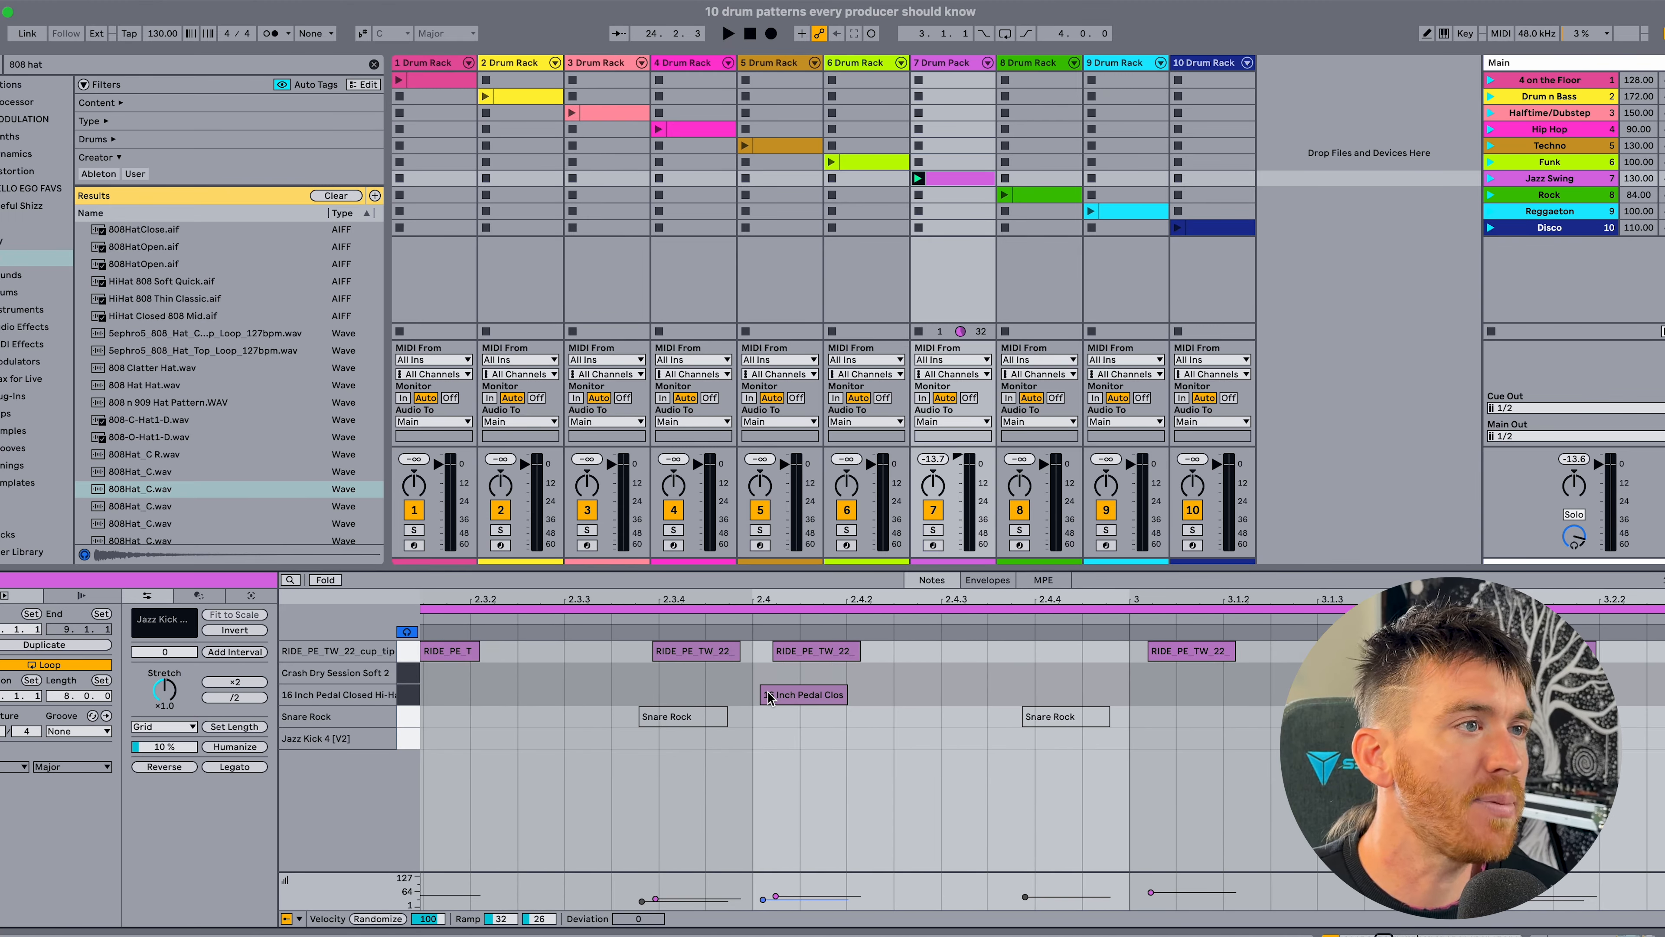
drag(762, 604, 702, 594)
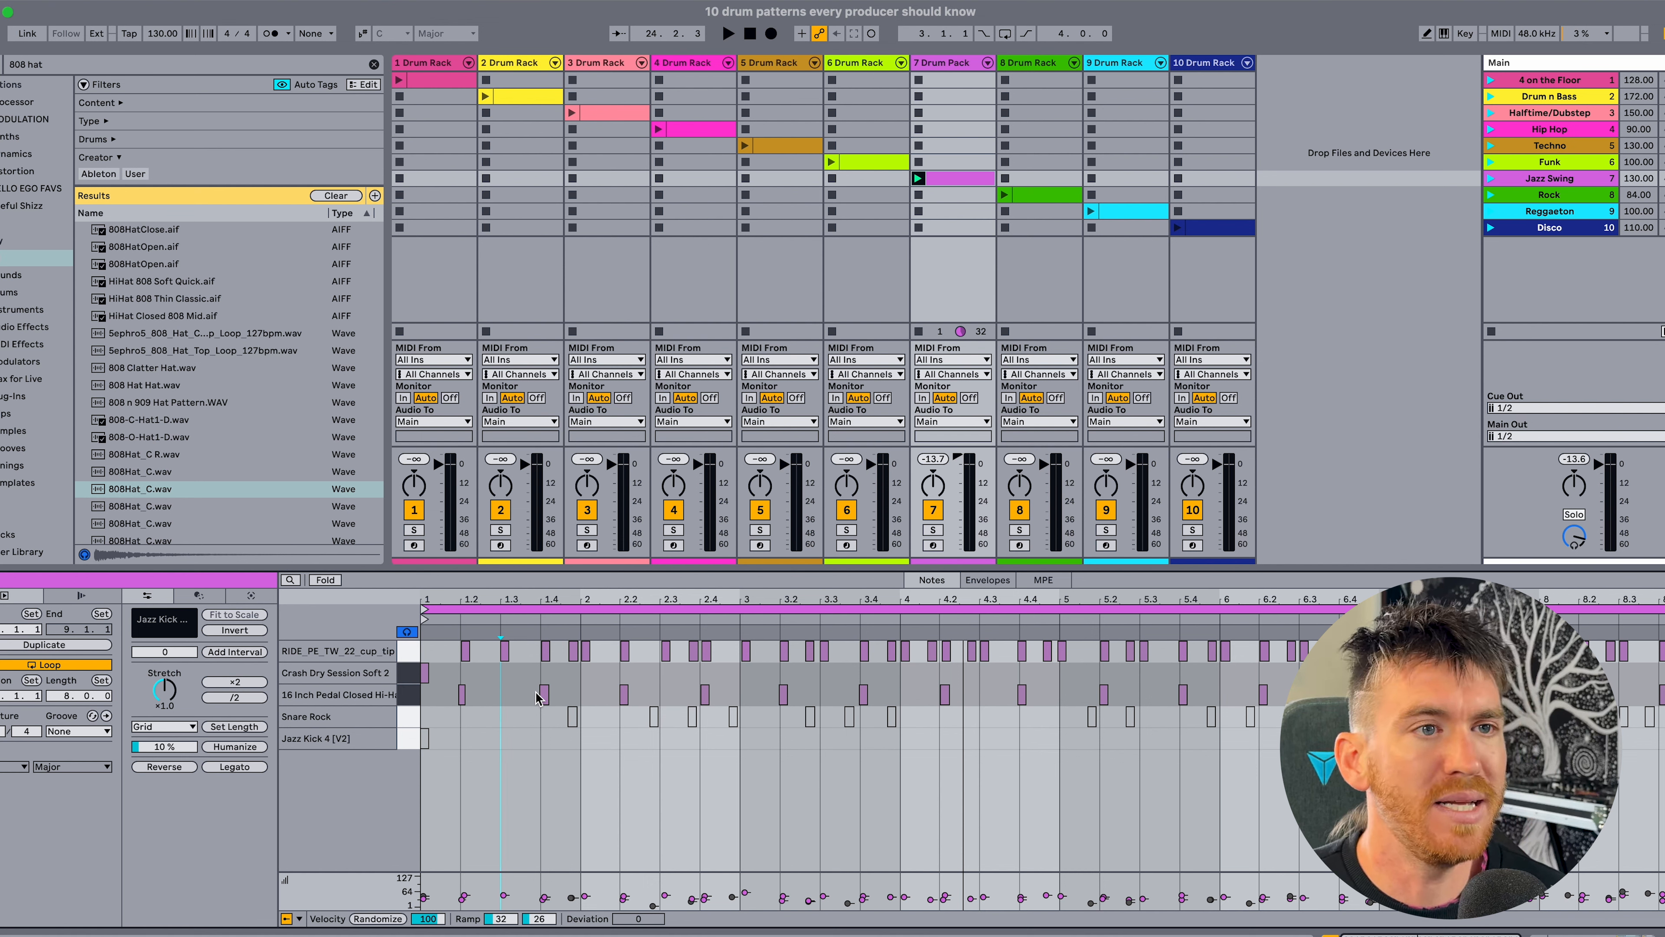
Activate the Snare Rock notes in the Jazz Swing clip and play them with the ride, crash and pedal hi-hat.
click(404, 718)
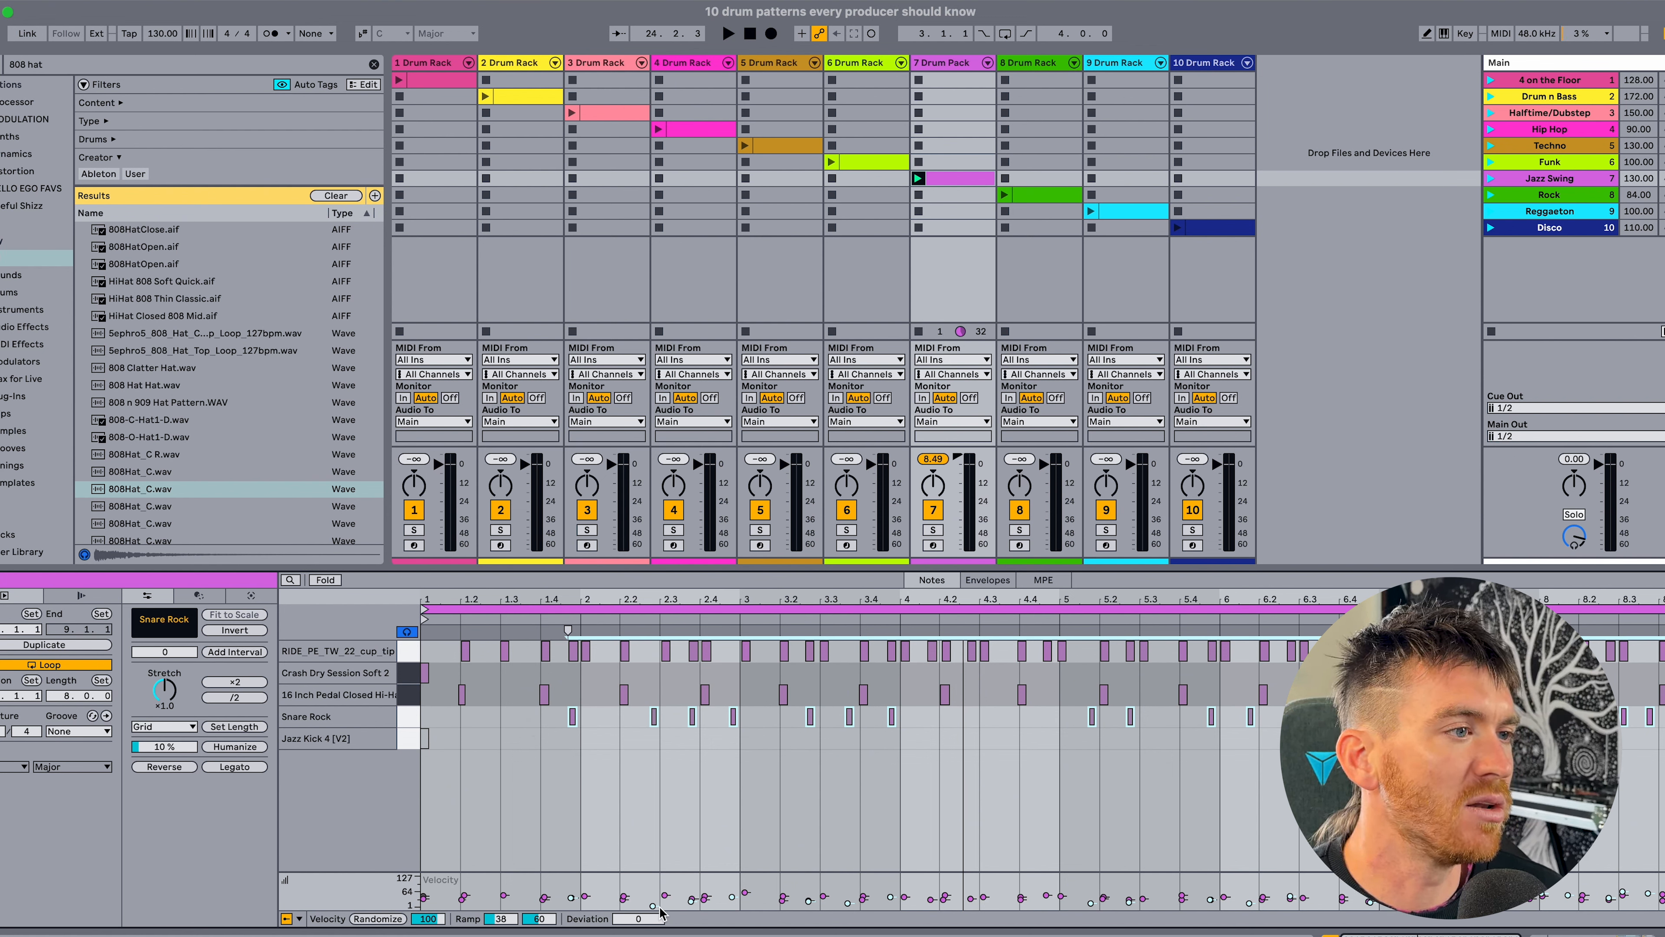
key(space)
click(604, 746)
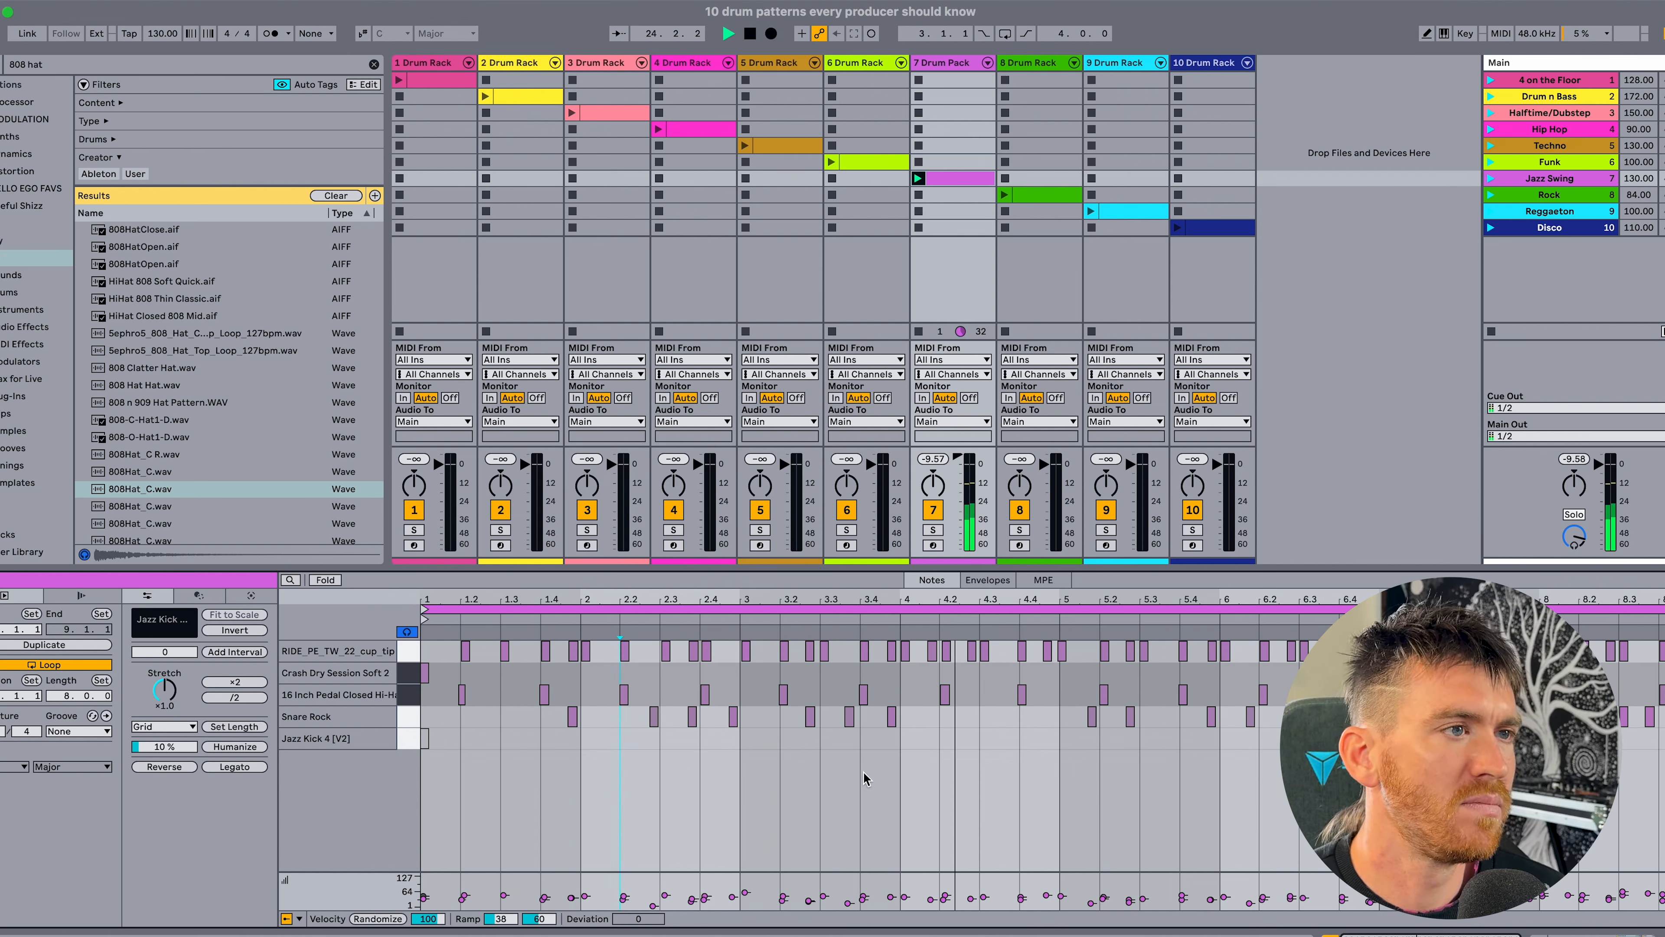
key(space)
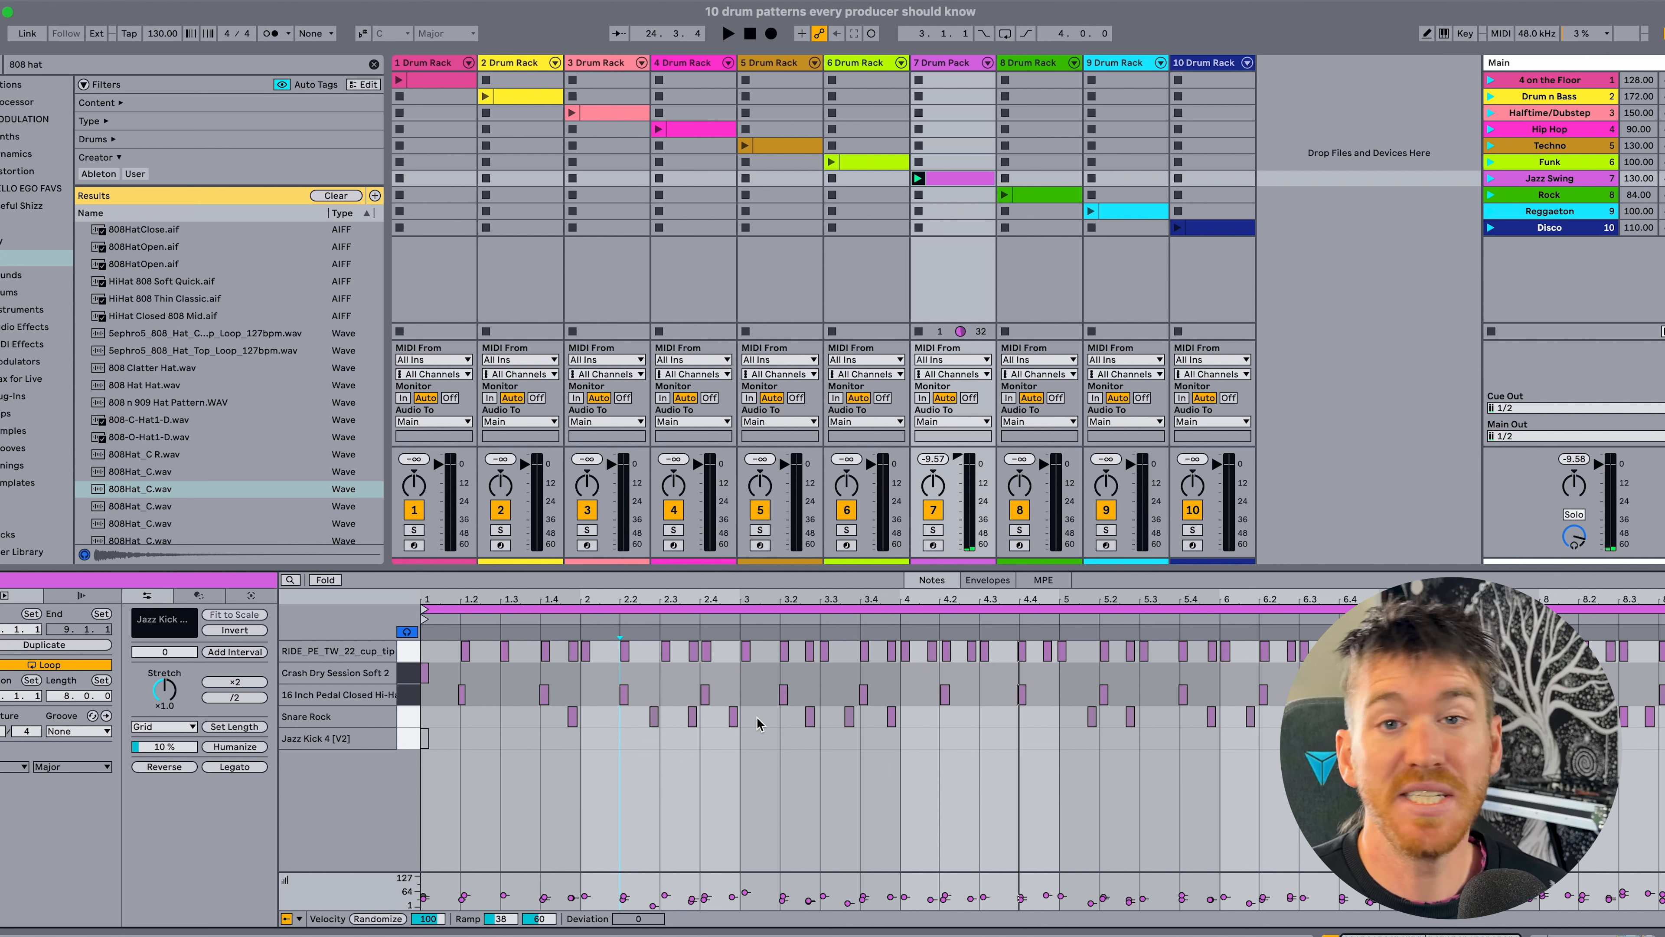
Examine how the snare hits fall against the ride and pedal hi-hat from bar 2 through bar 6, and replay the clip.
drag(591, 604, 573, 727)
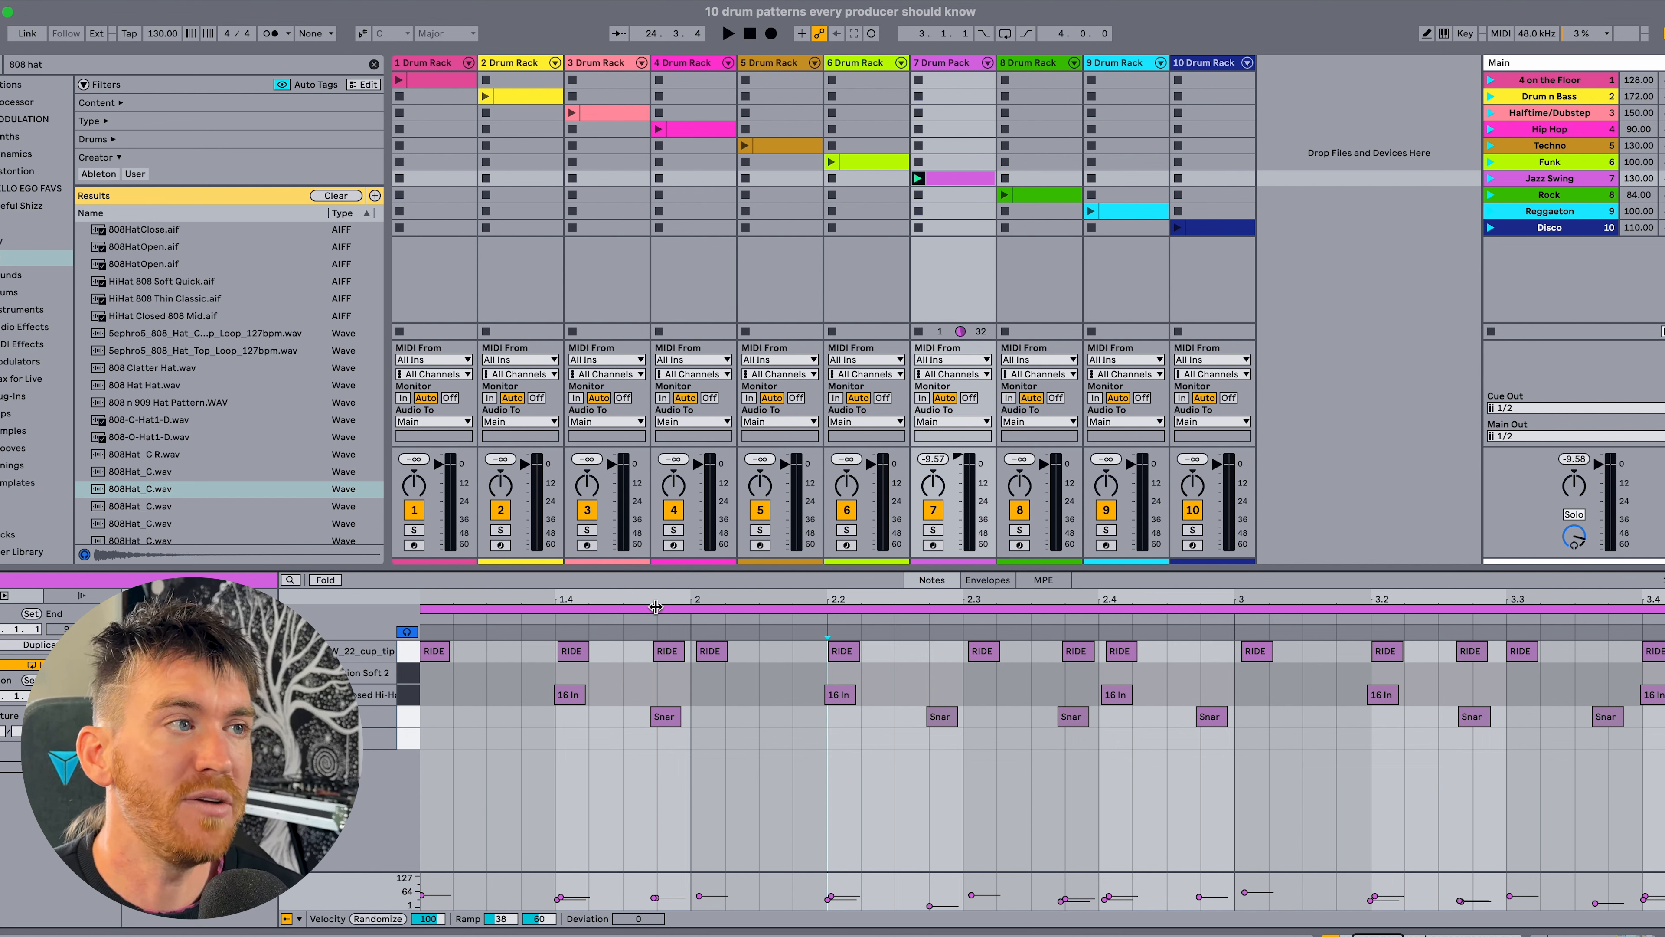
scroll(820, 714, right, 5)
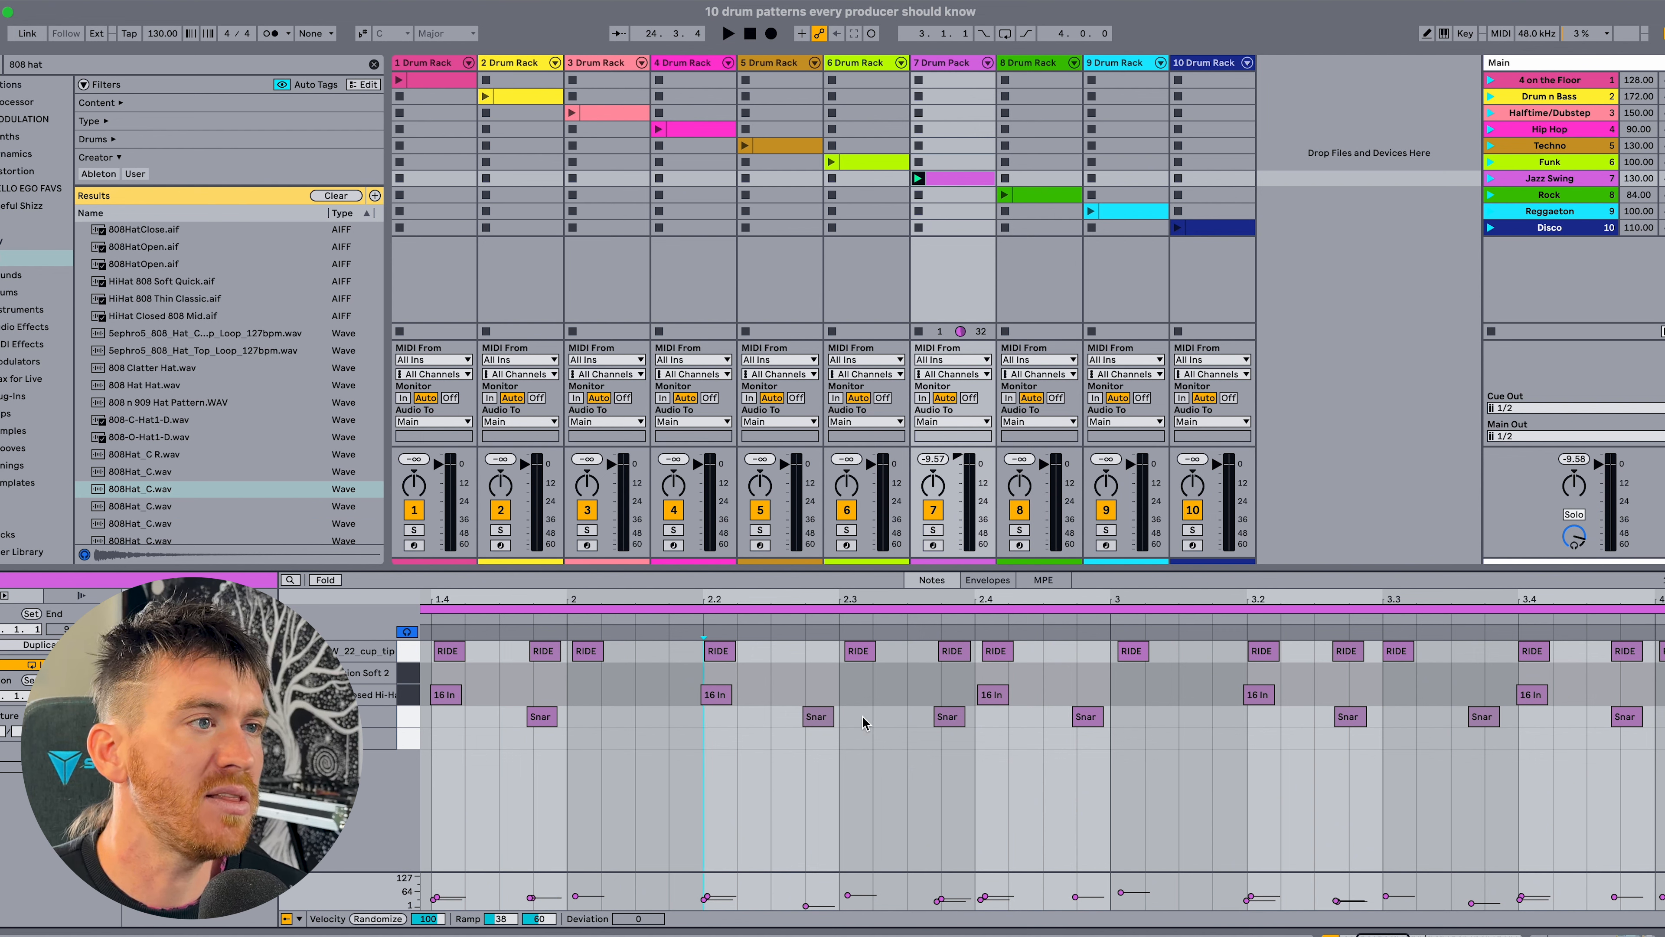
scroll(691, 691, left, 4)
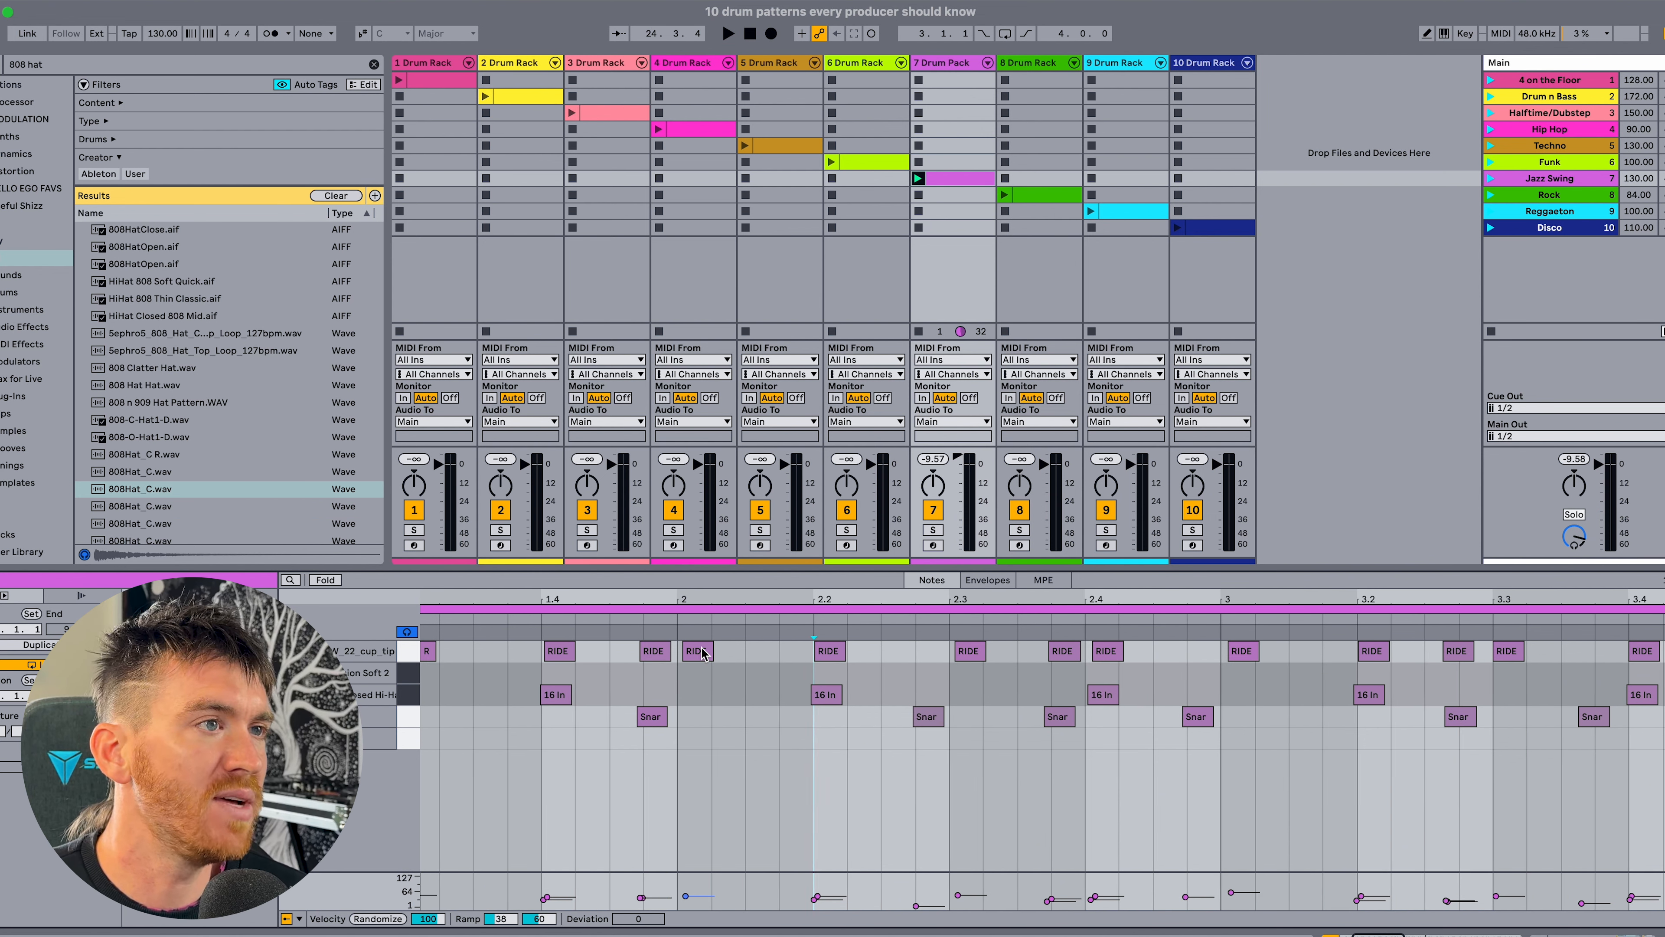
scroll(702, 653, right, 7)
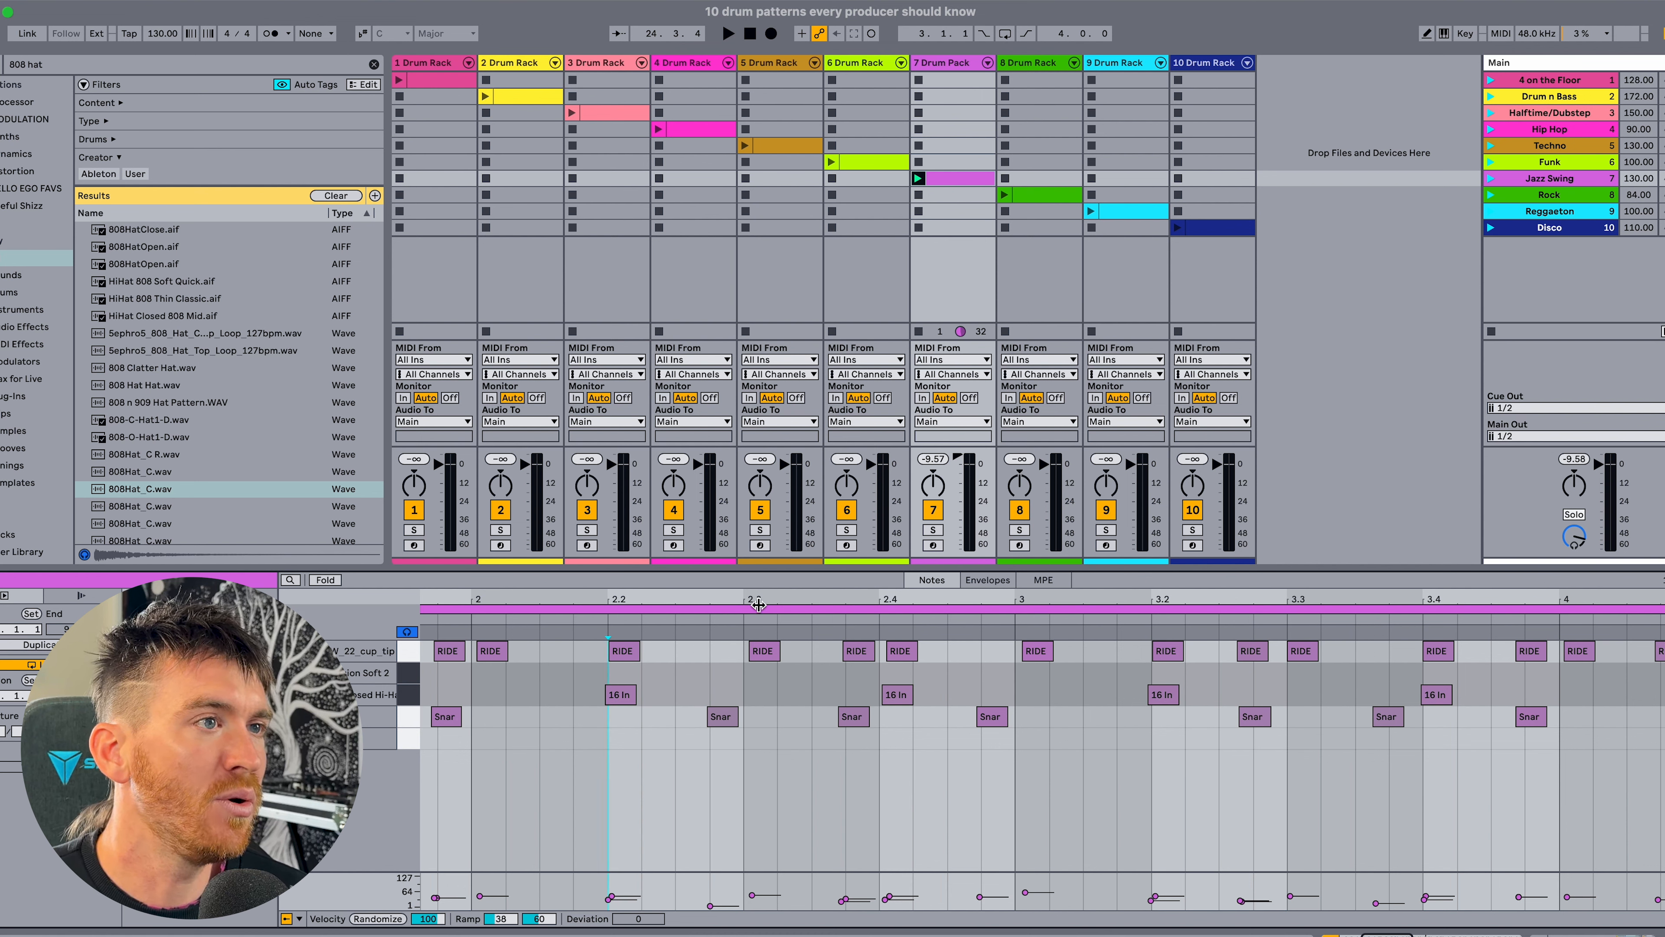
scroll(934, 679, right, 6)
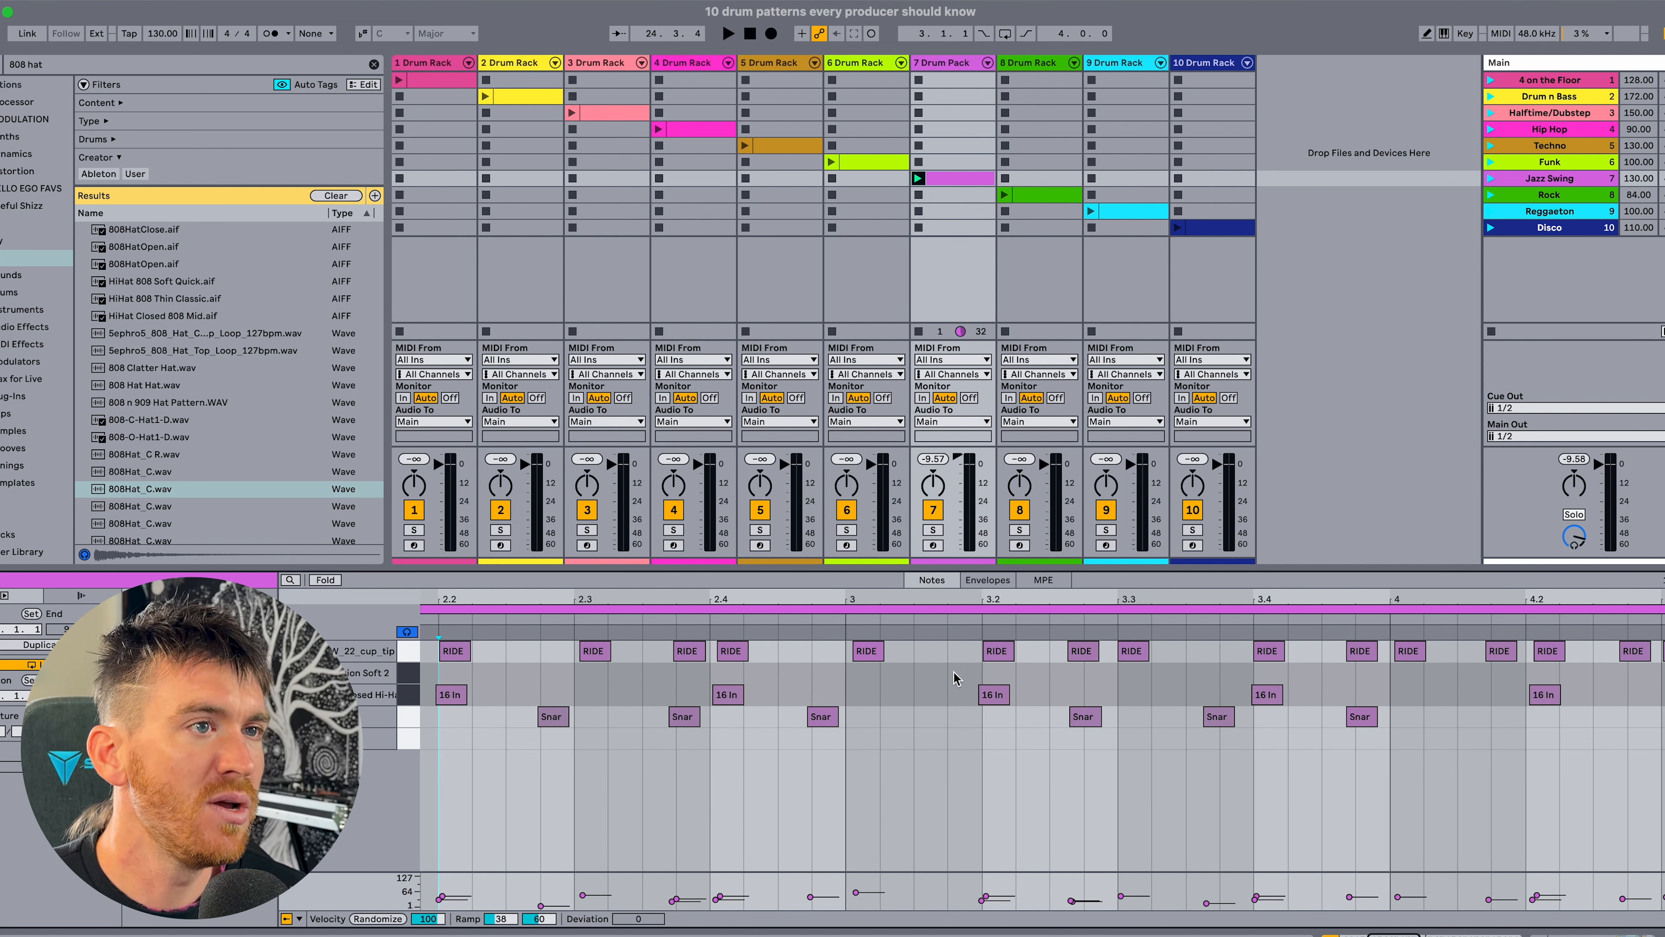
scroll(1292, 668, right, 14)
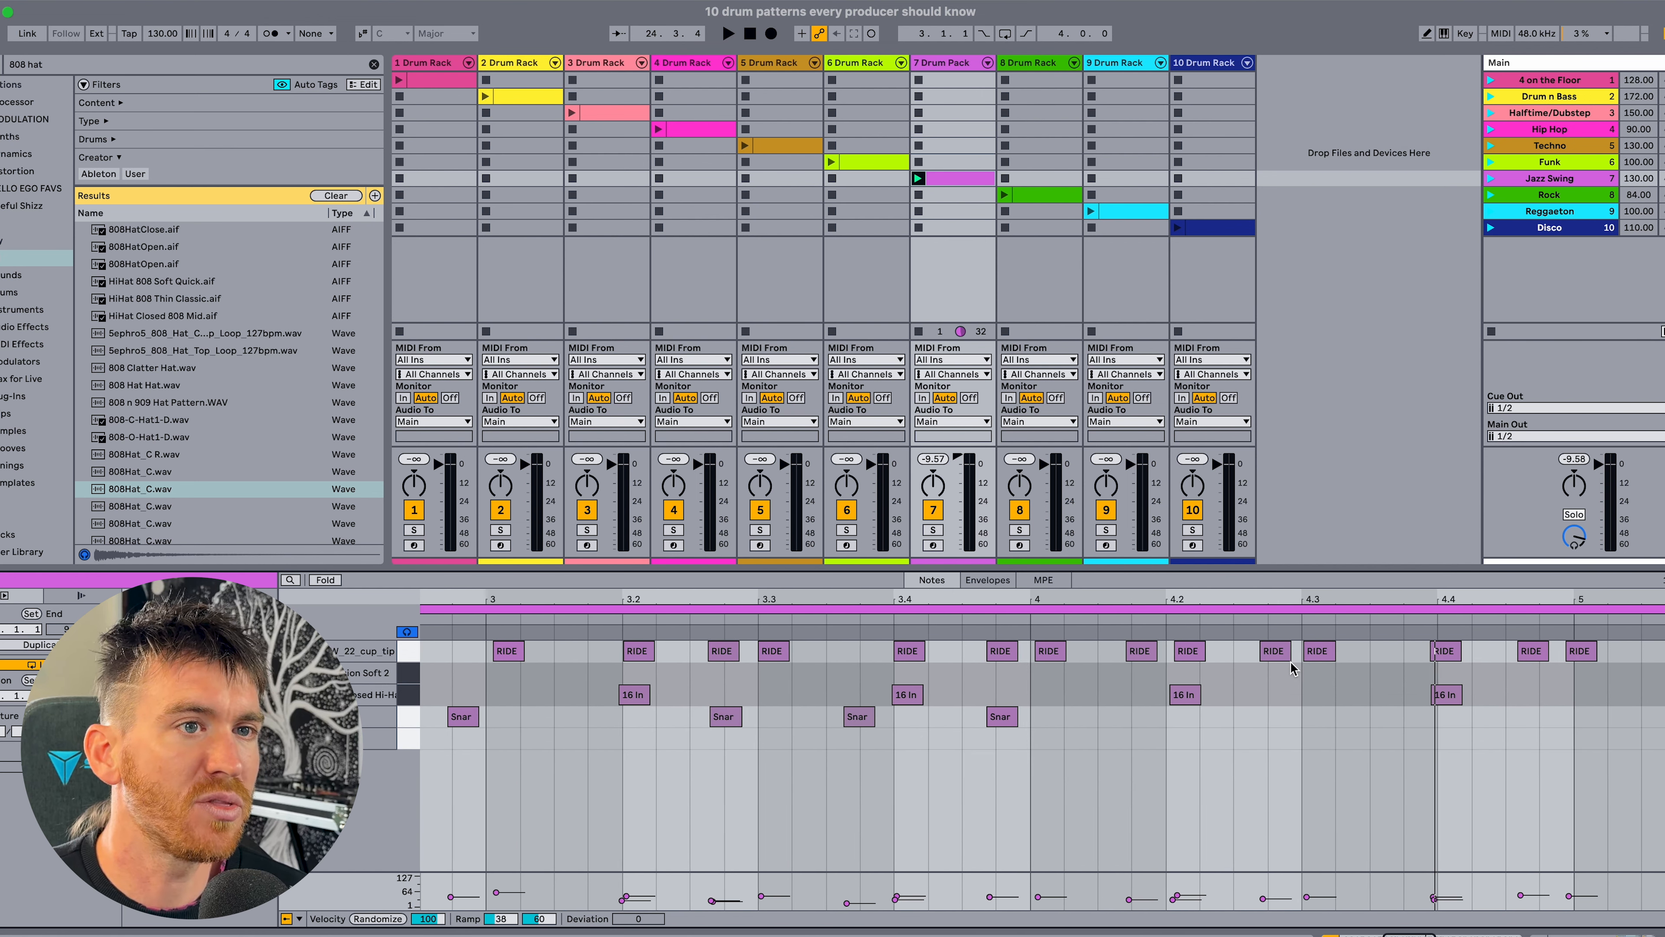
scroll(1291, 667, right, 15)
mouse_move(1173, 598)
mouse_down()
mouse_move(1147, 570)
mouse_move(1143, 596)
mouse_up()
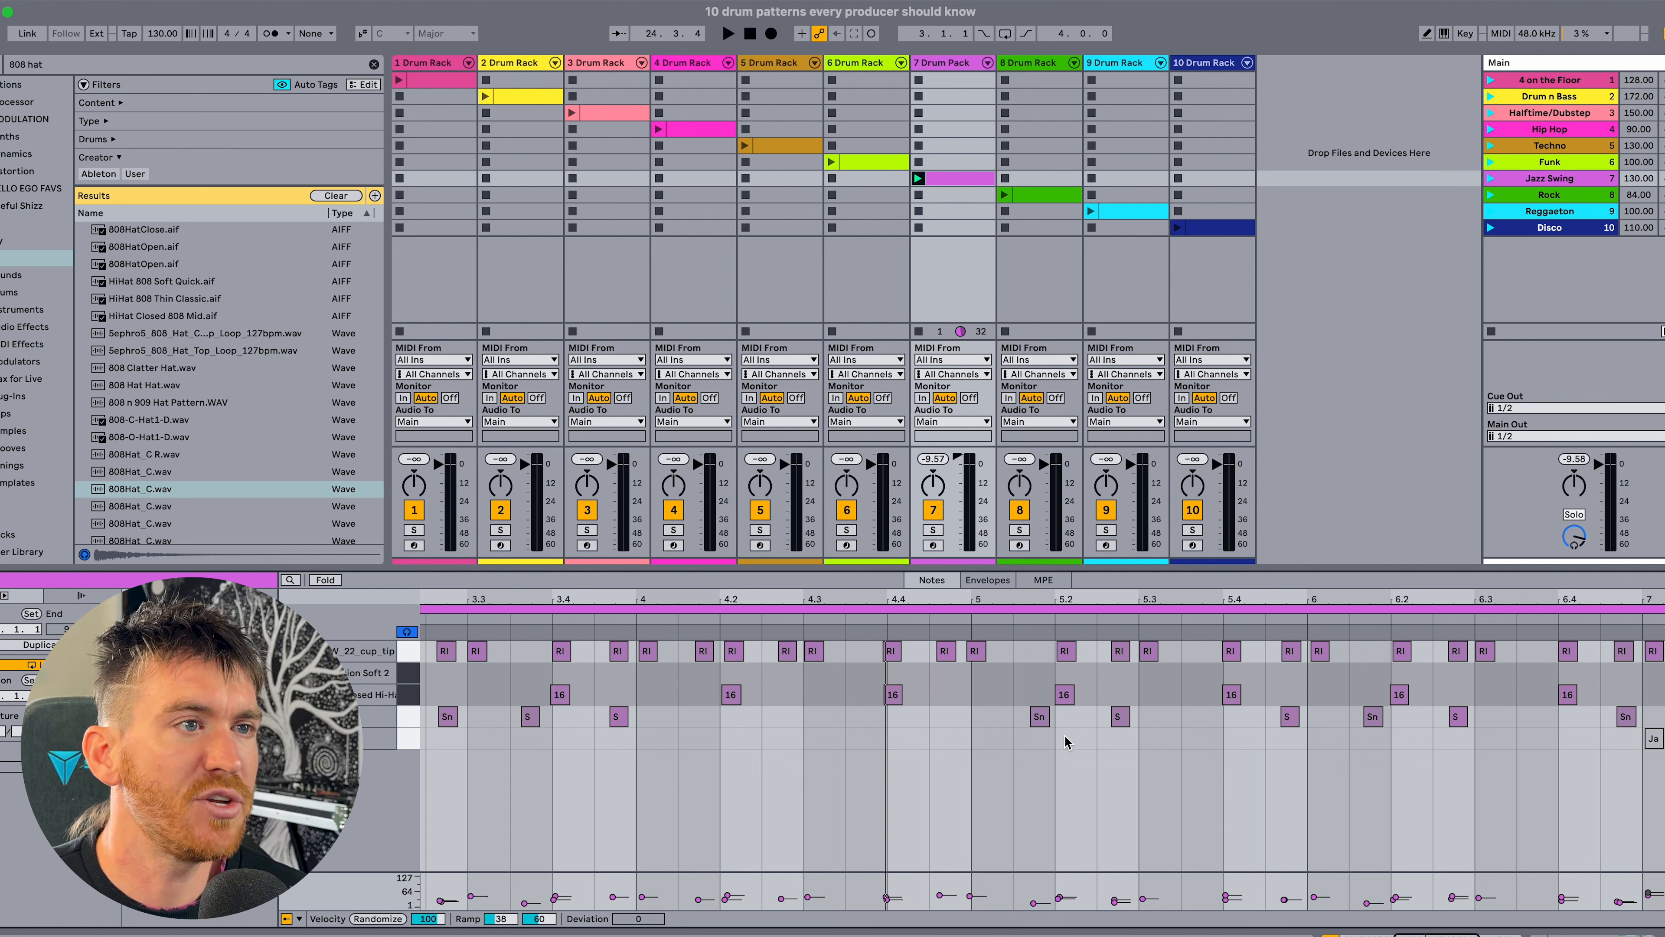
scroll(1080, 740, down, 5)
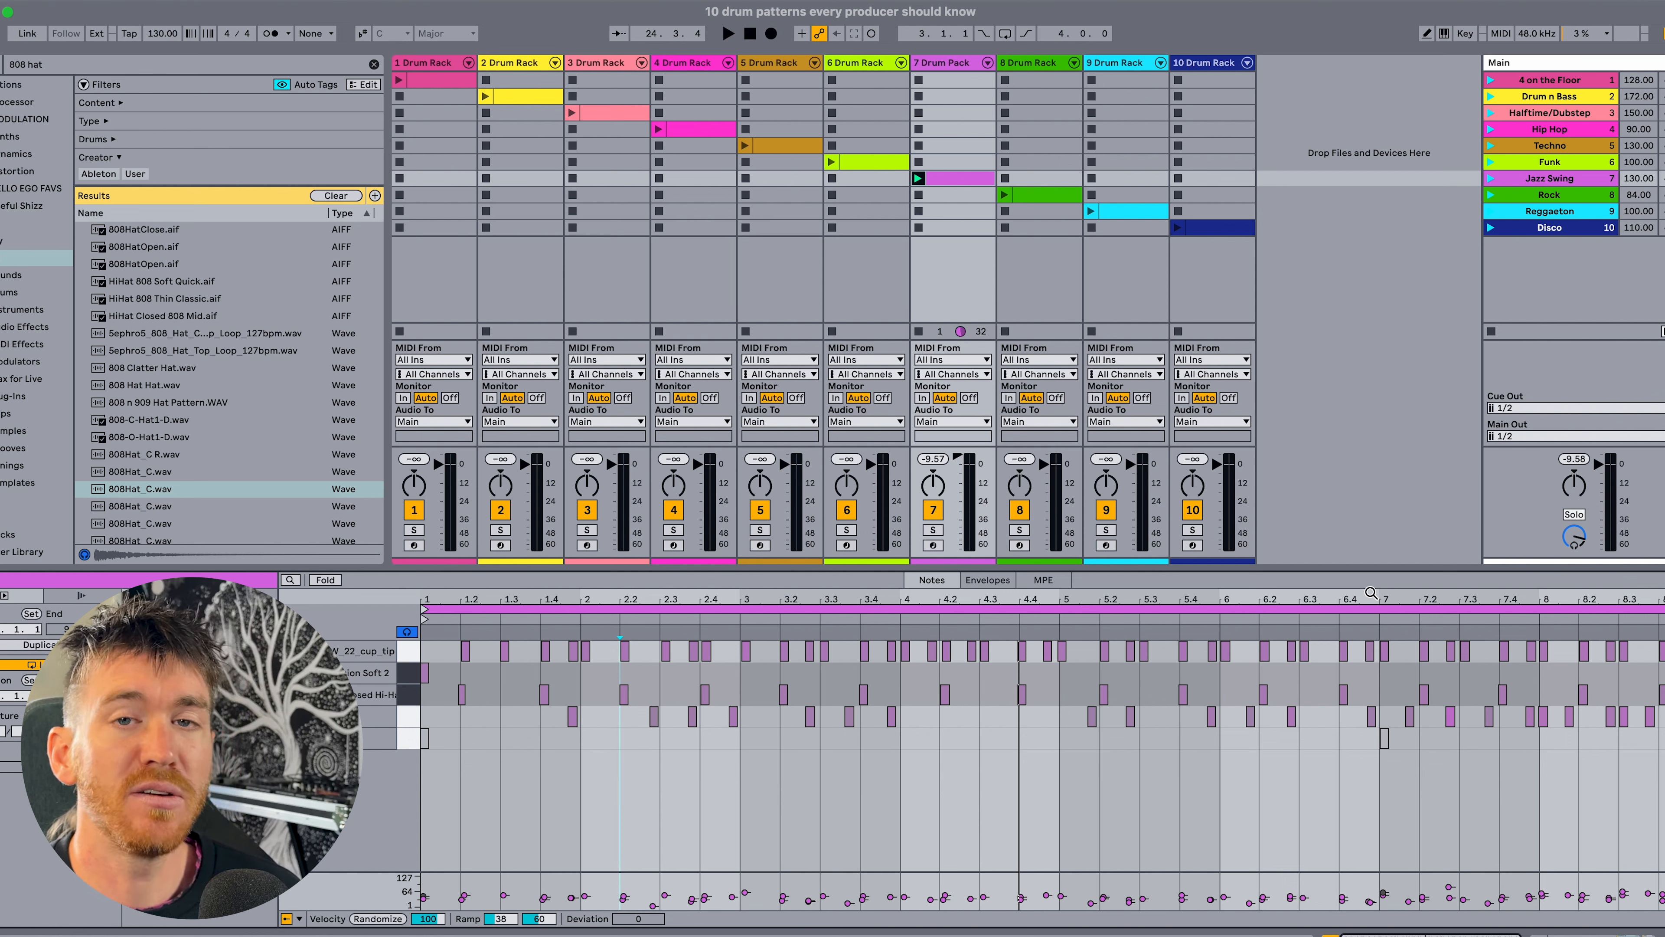
key(space)
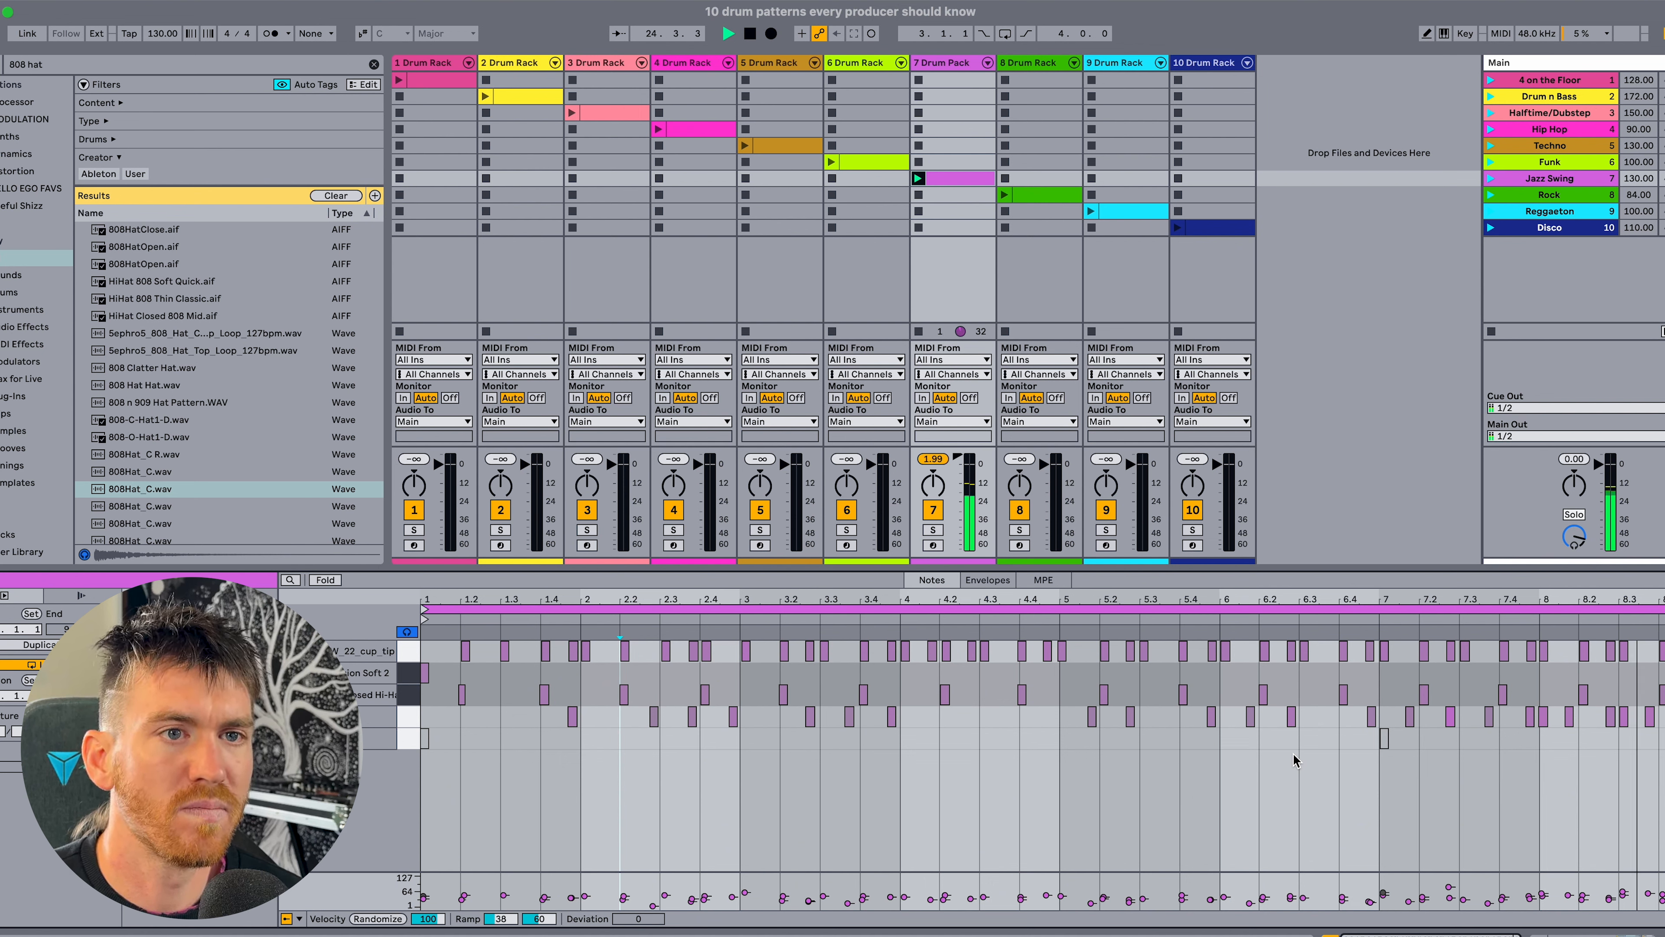
key(space)
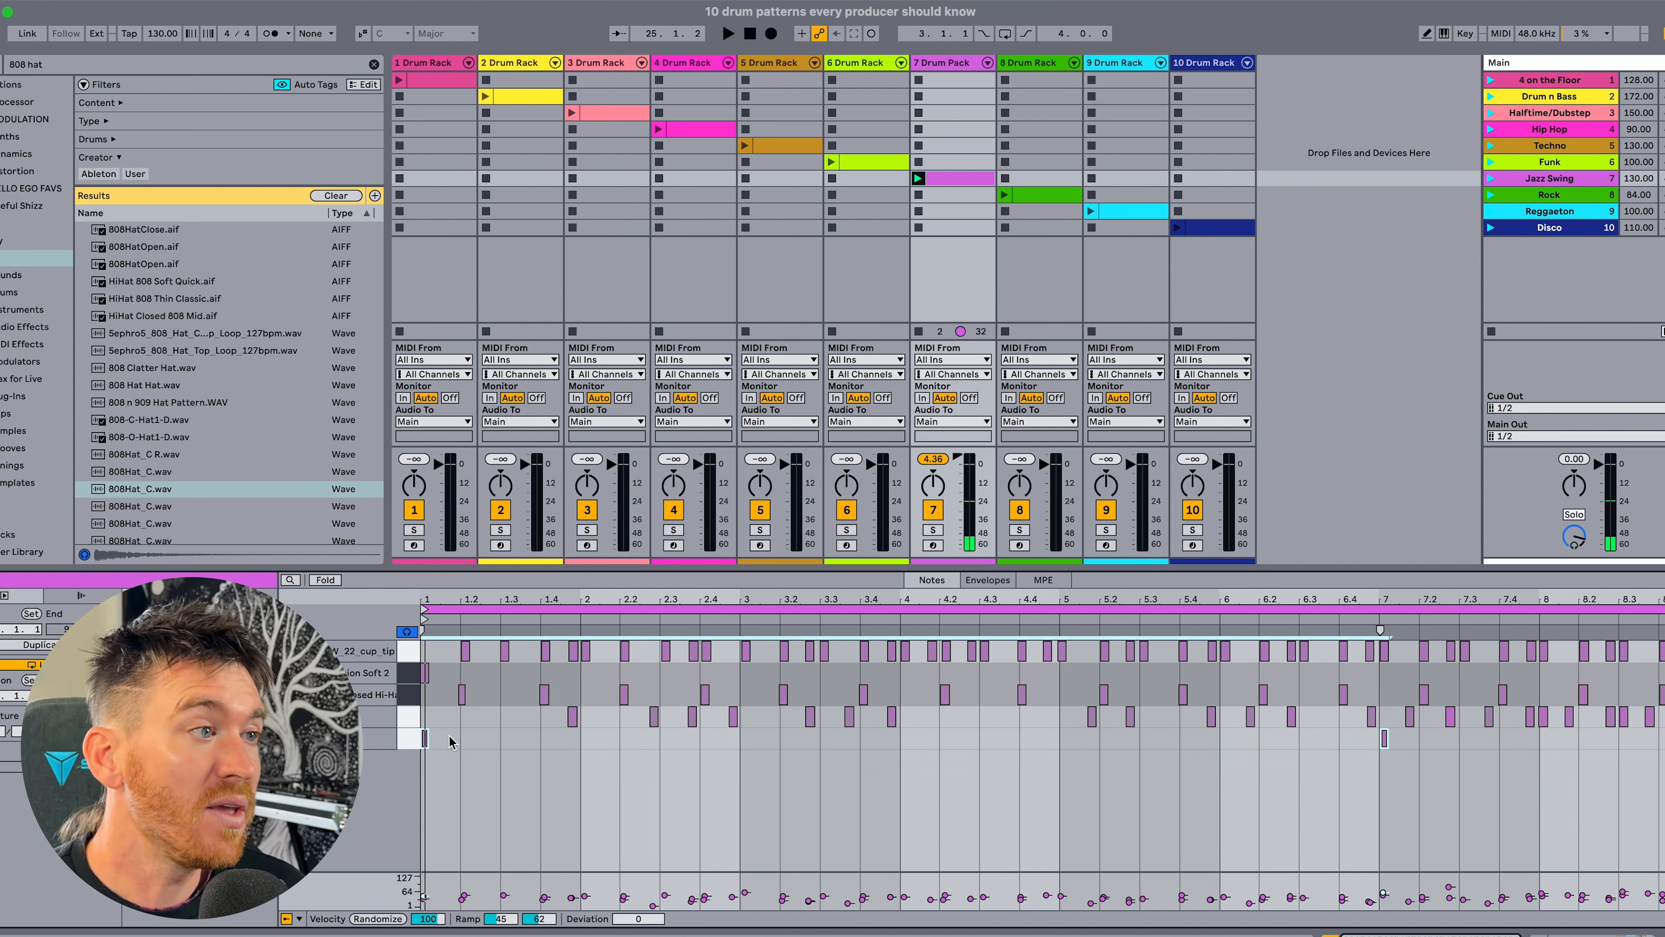
Activate the Jazz Kick 4 notes at bars 1 and 7 and play the full jazz swing groove.
click(462, 741)
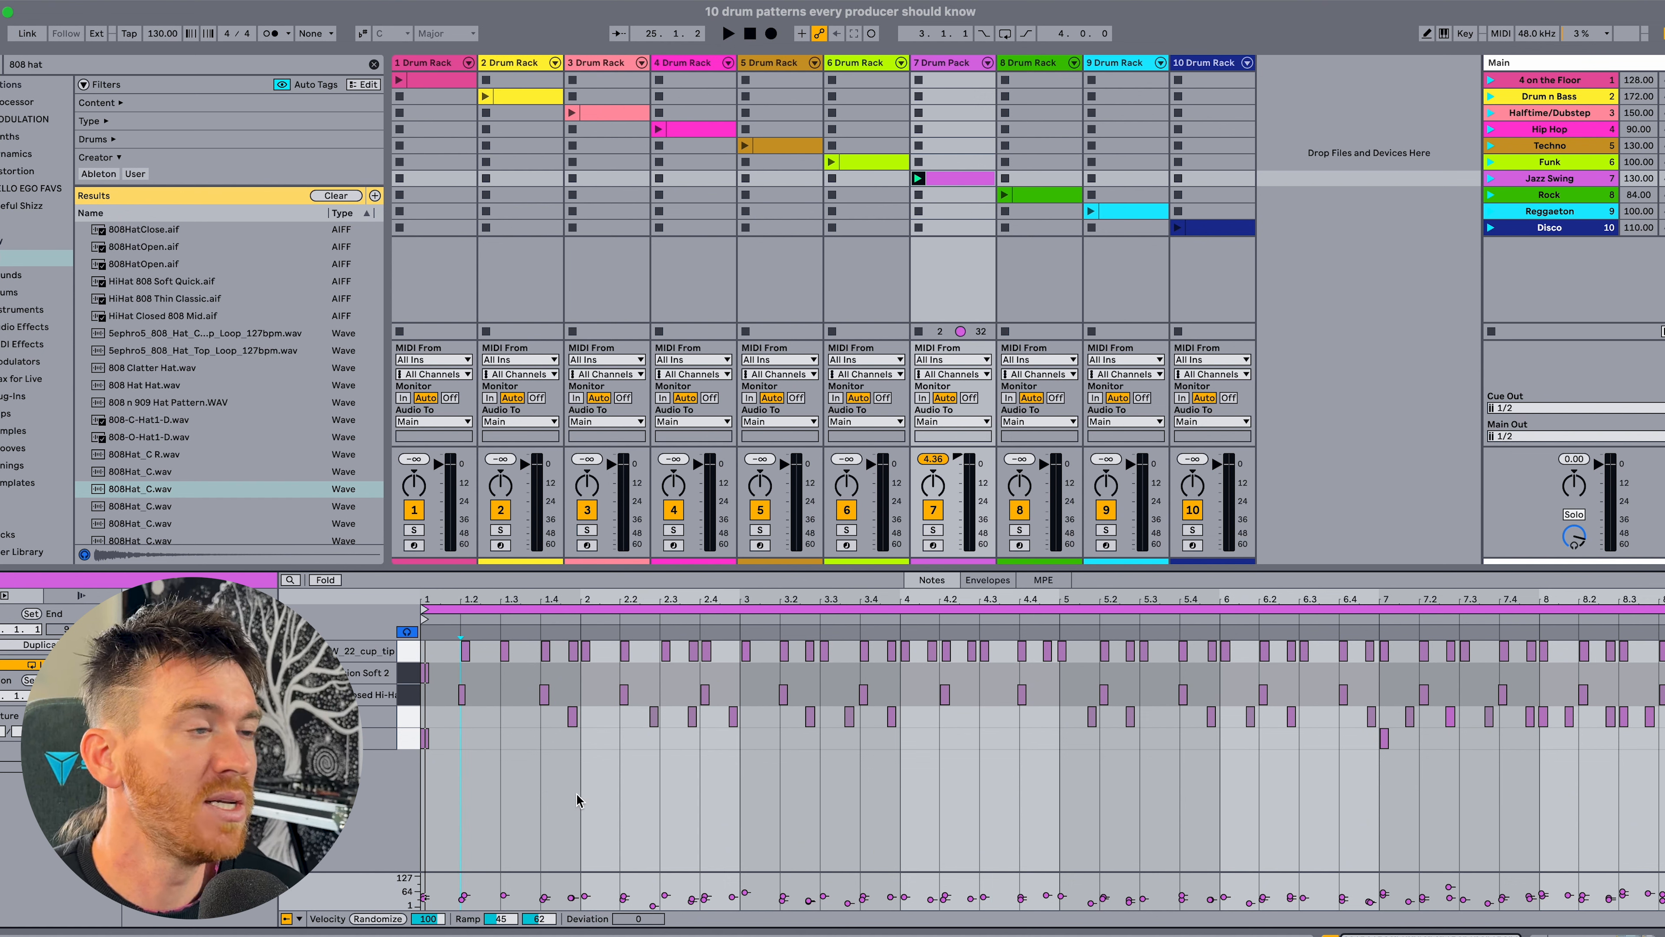
key(space)
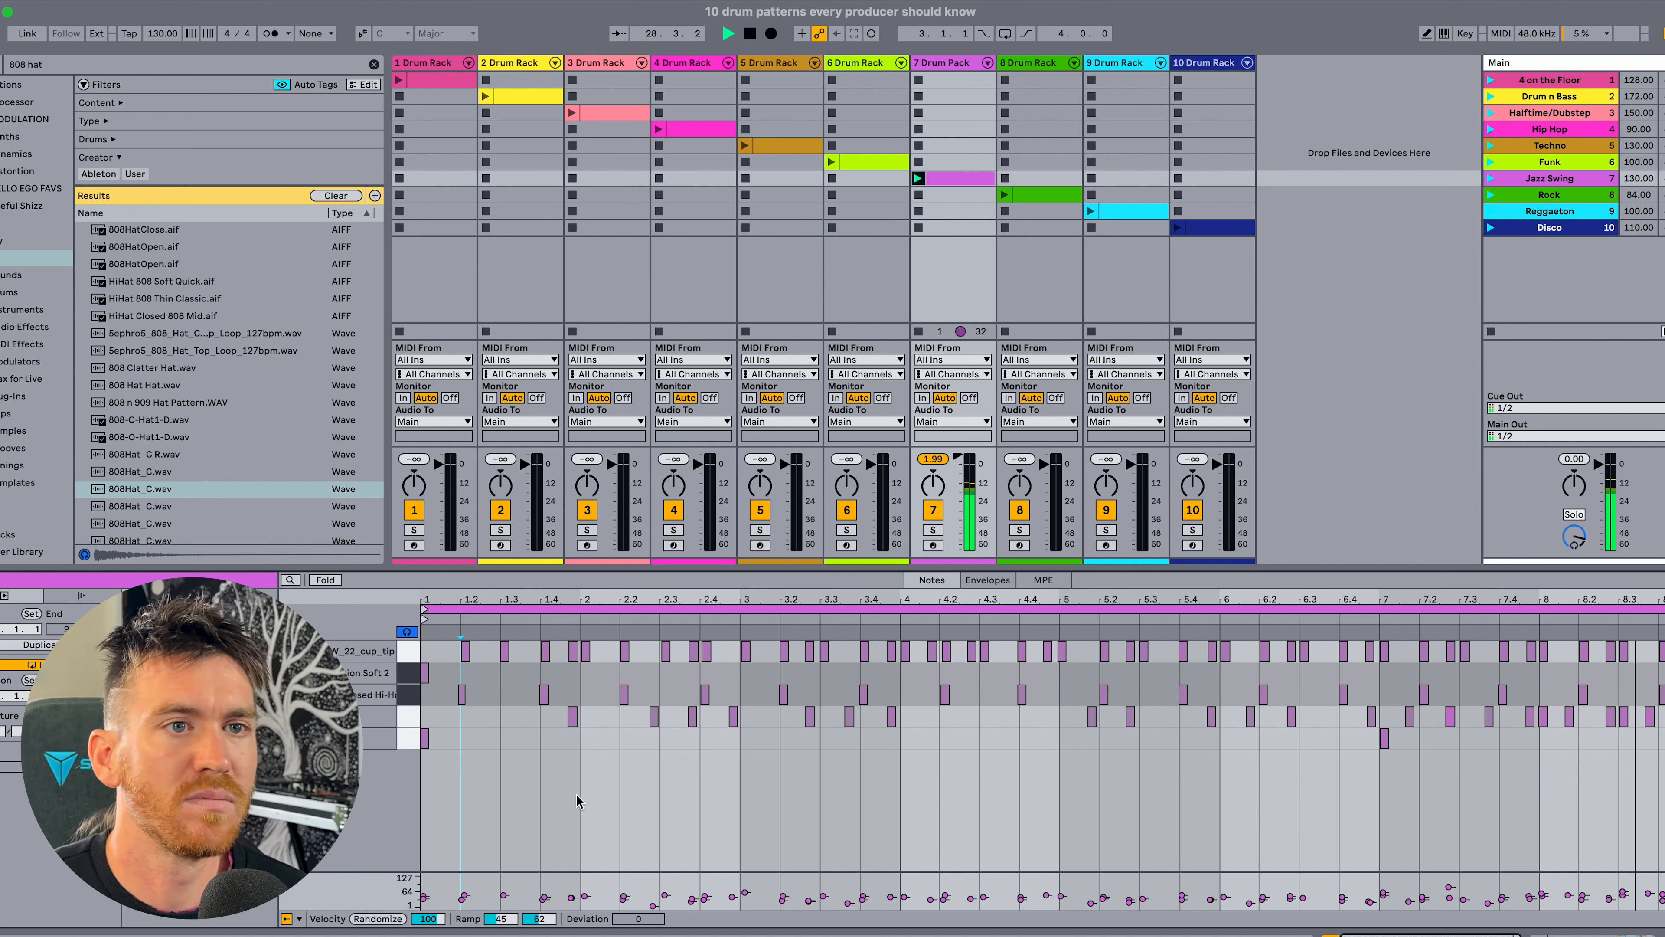
key(space)
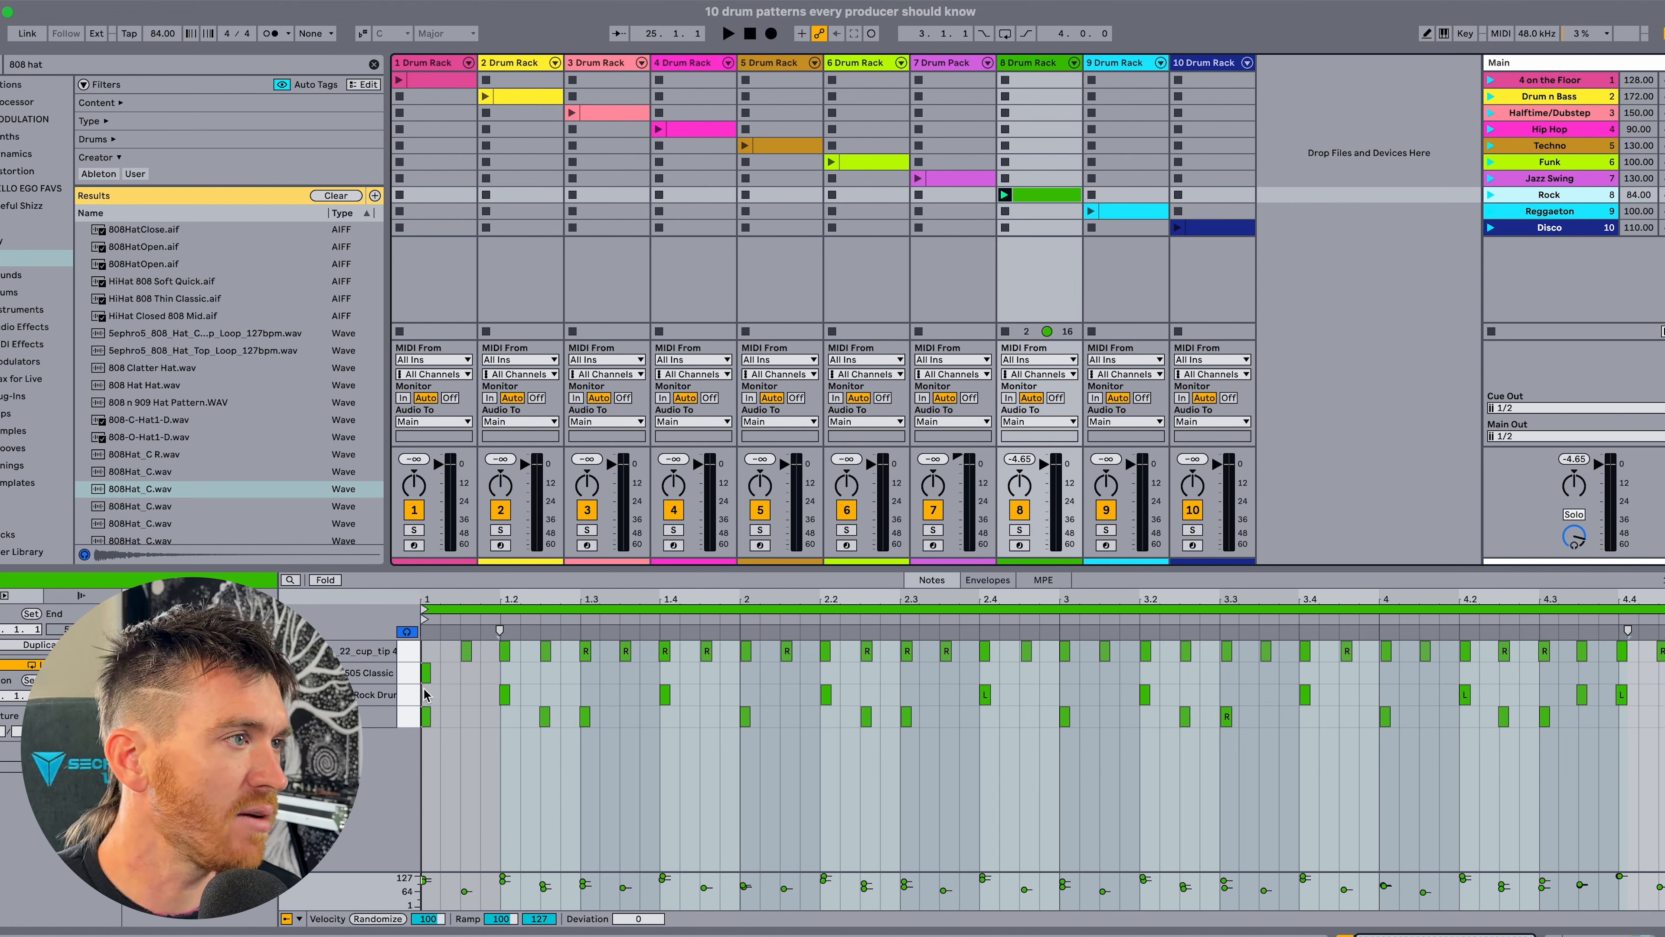
Isolate the kick notes in the Rock clip by deactivating the notes of all other drums.
click(406, 718)
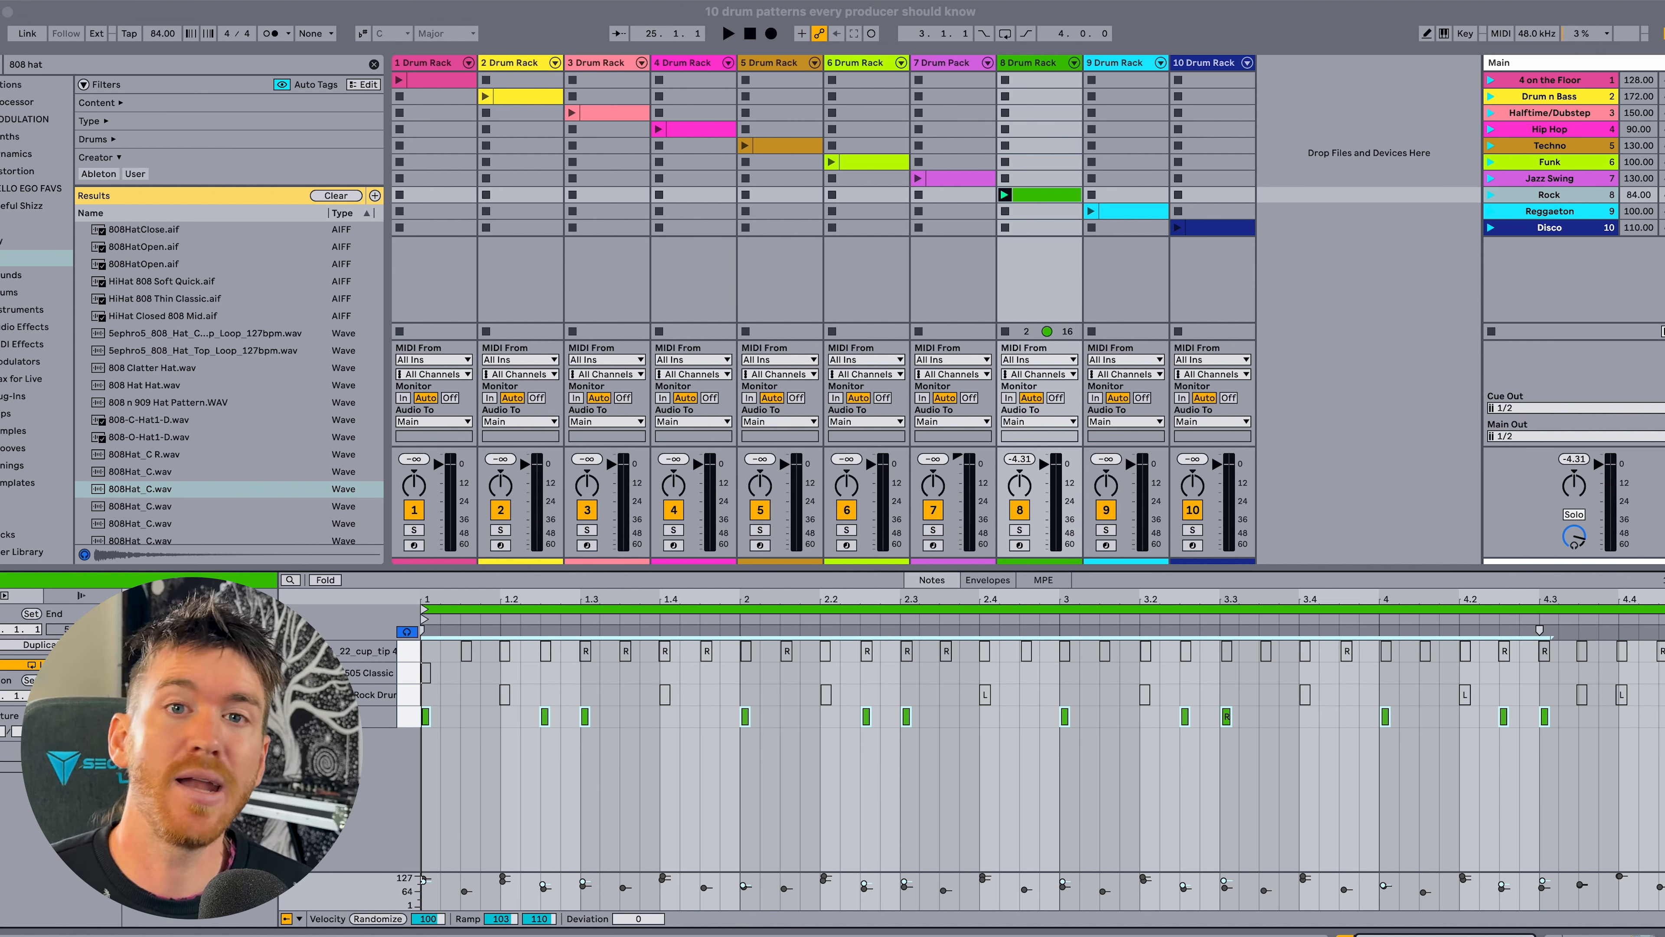
click(533, 752)
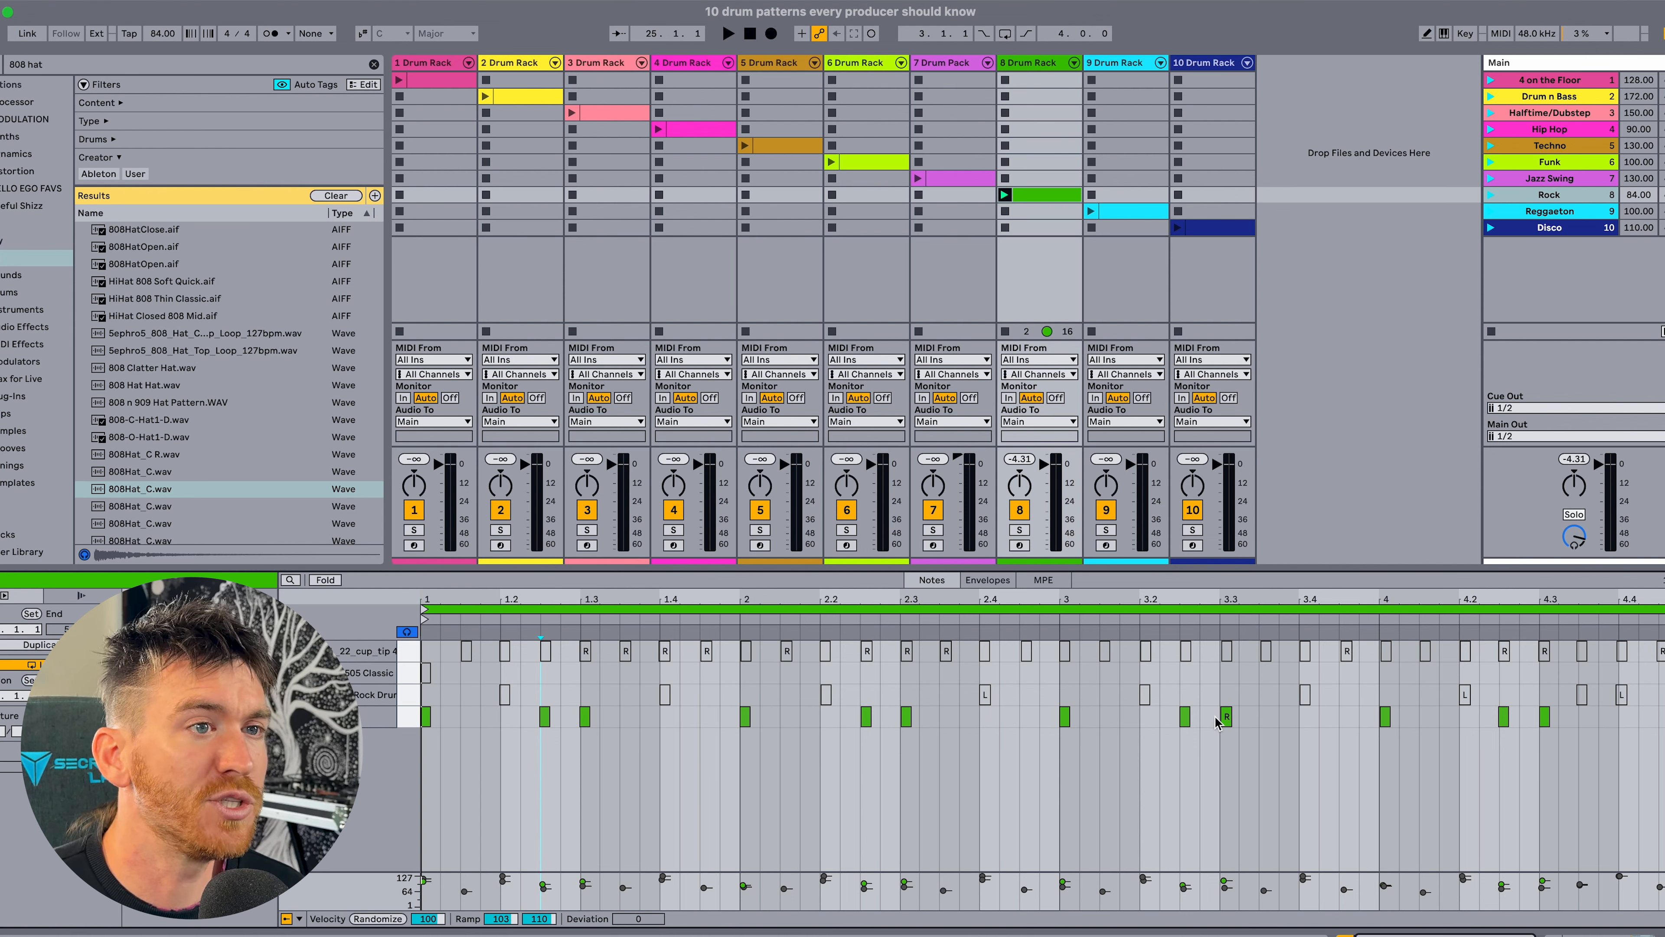
Examine where the Rock Kick 35 notes fall against the ride and snare in bars 3 and 4 of the Rock clip.
scroll(1216, 722, up, 6)
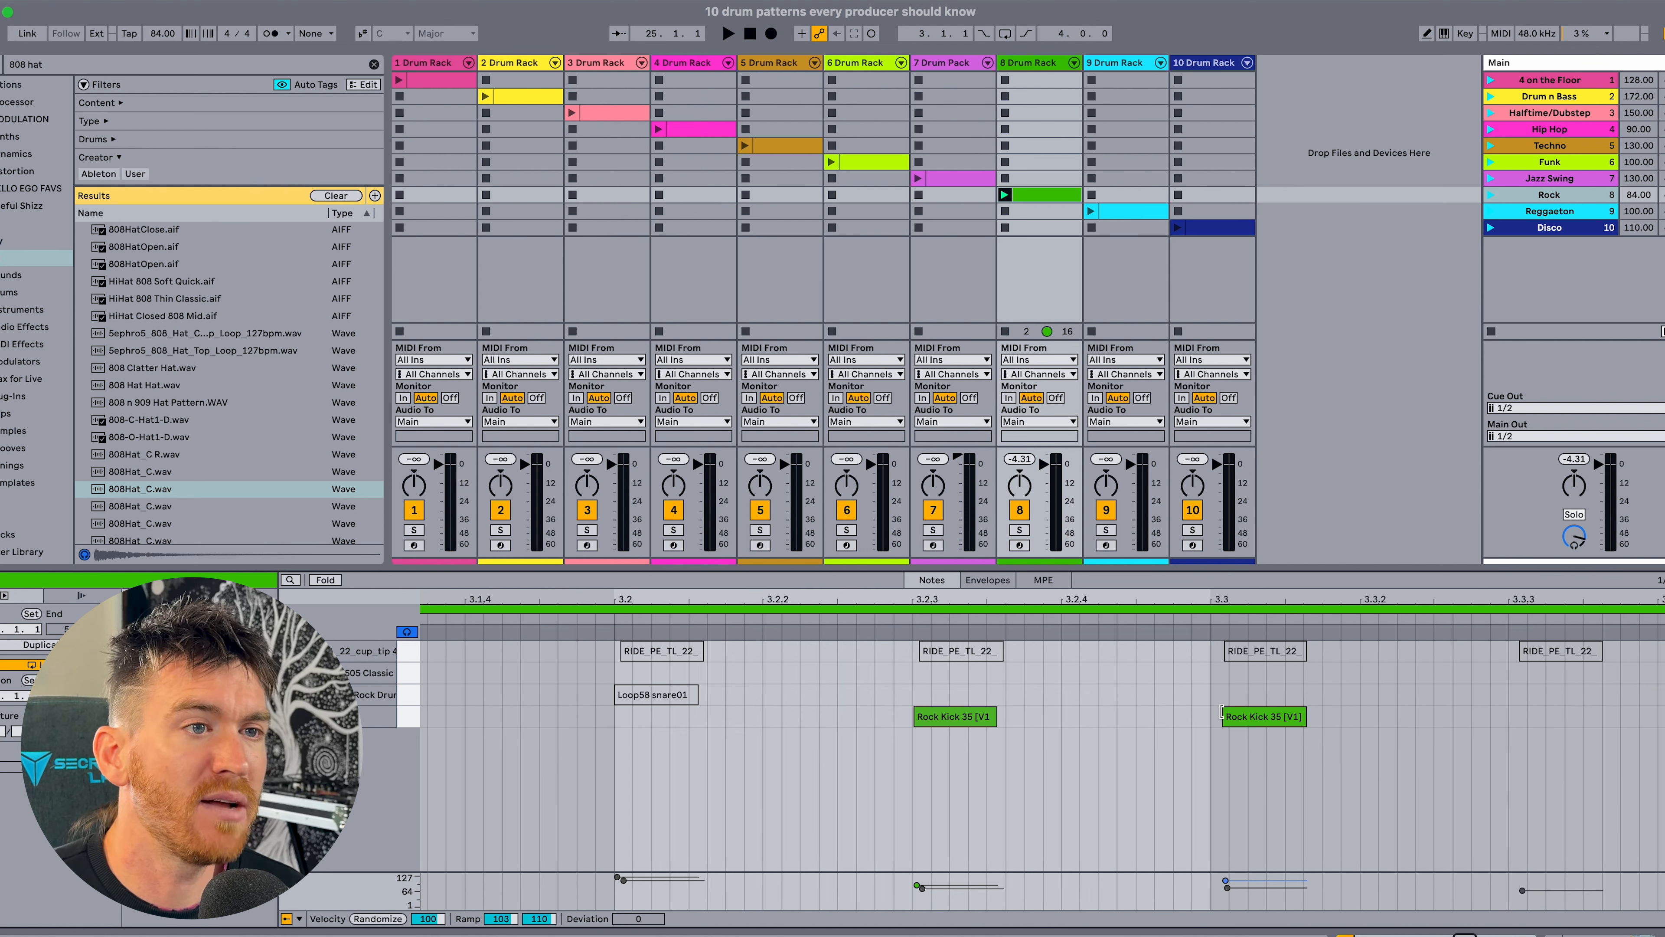
scroll(1222, 713, right, 12)
scroll(1222, 718, right, 6)
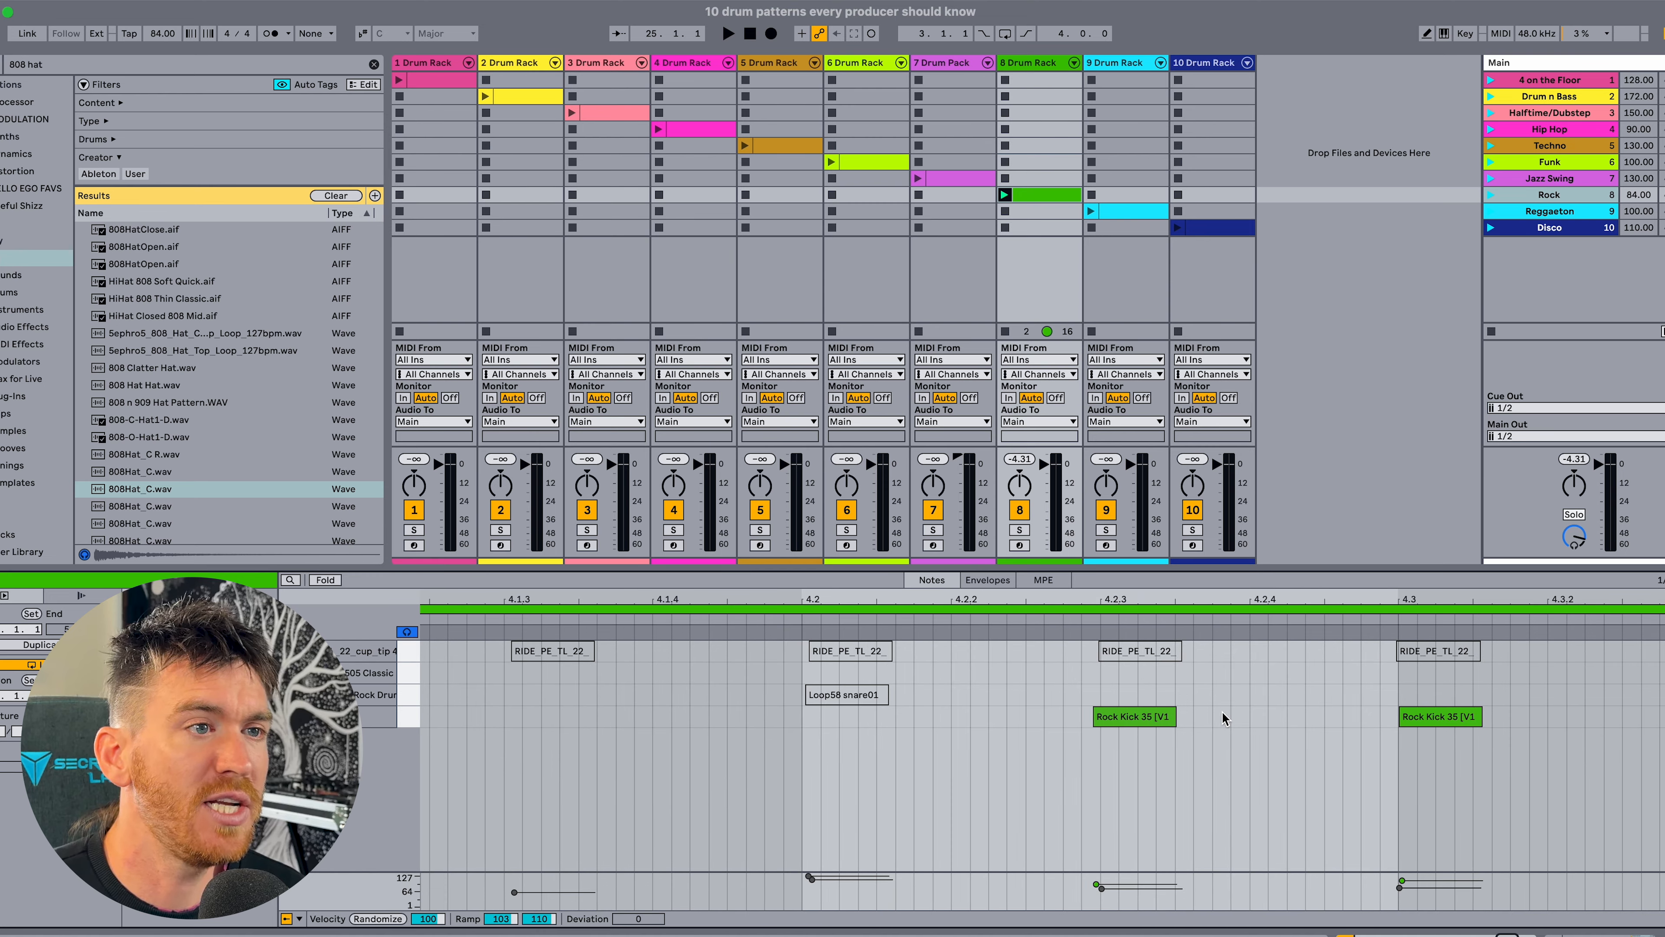
scroll(1374, 730, right, 8)
scroll(1374, 729, left, 12)
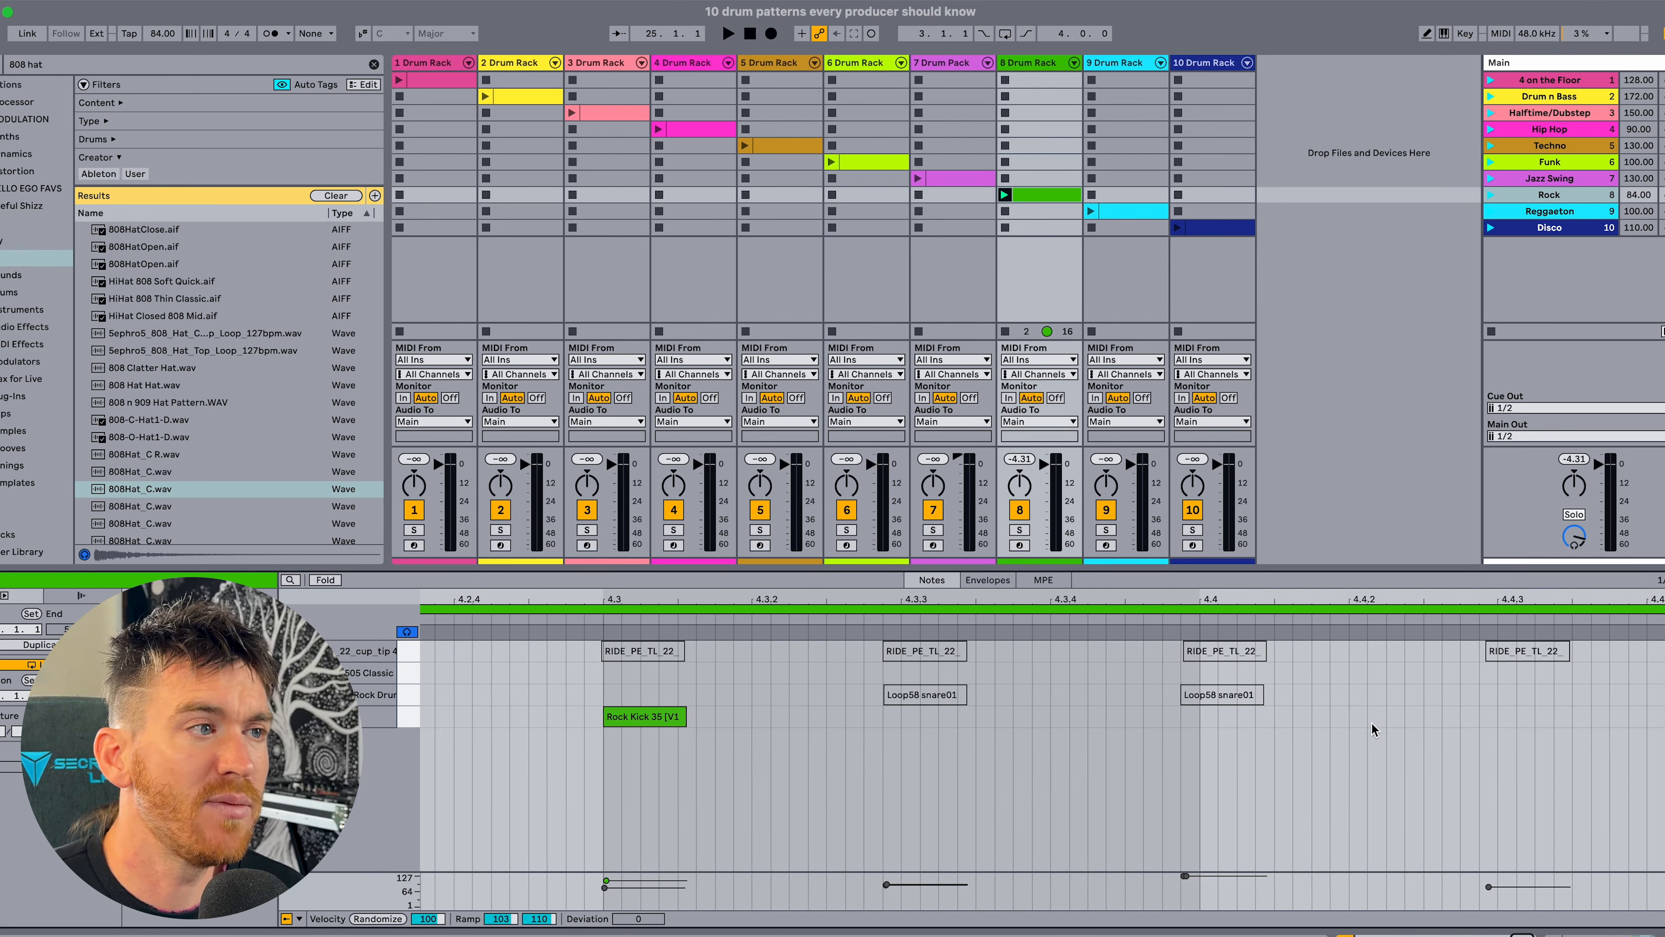
mouse_move(948, 598)
mouse_down()
mouse_move(948, 578)
mouse_move(1442, 612)
mouse_up()
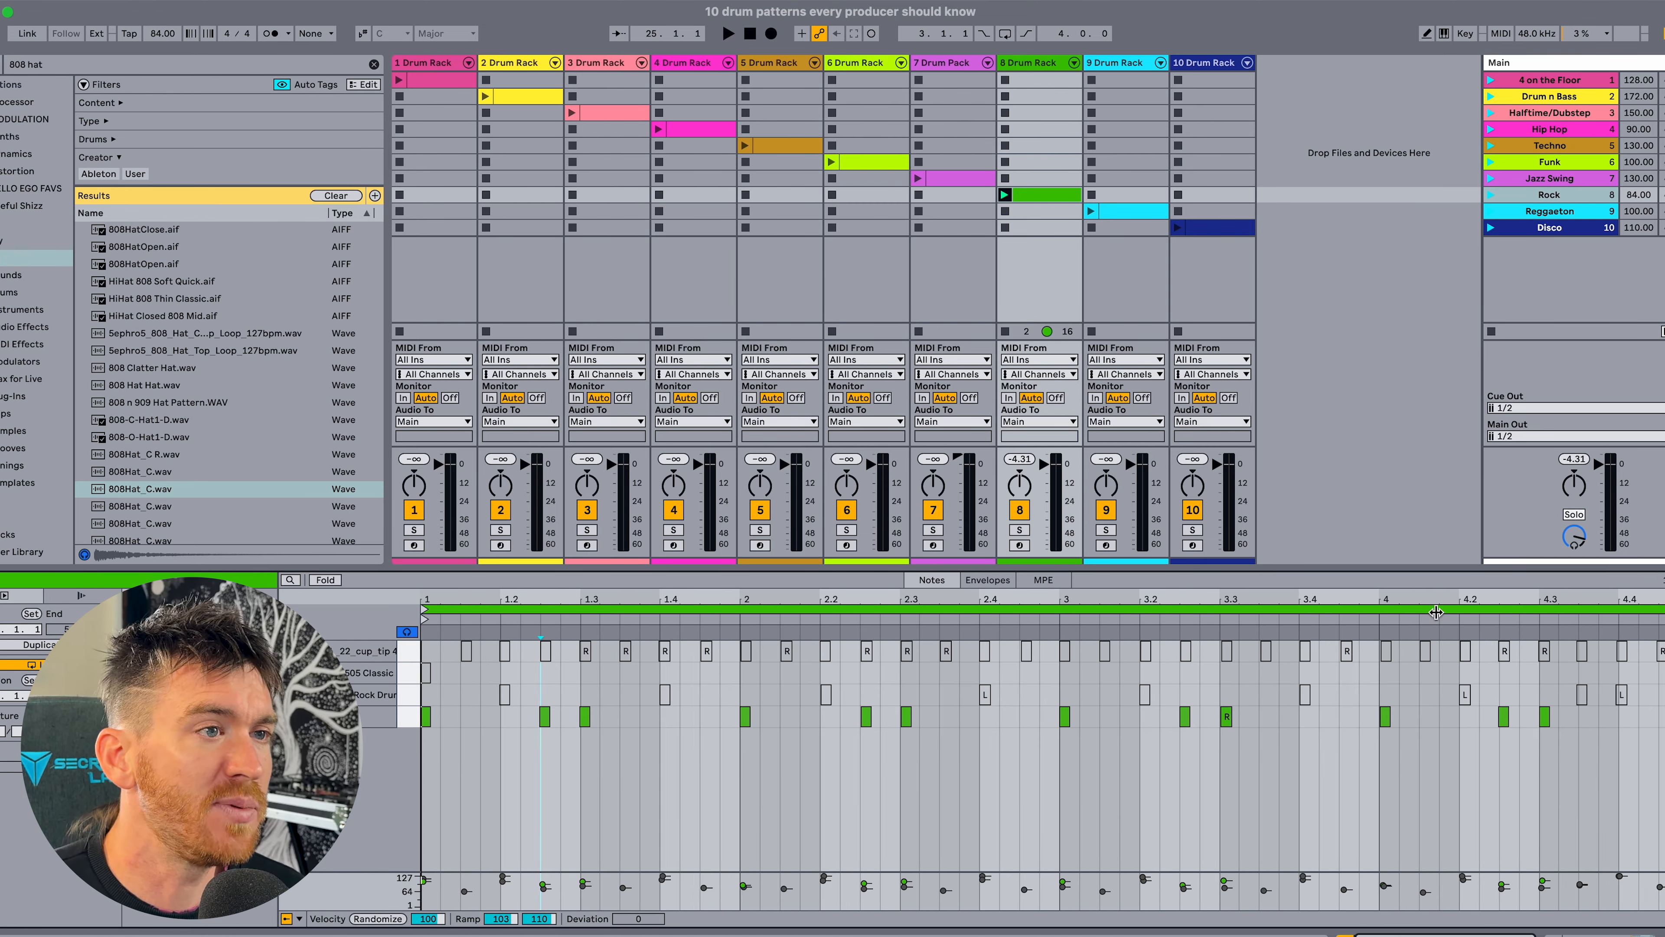
click(1058, 760)
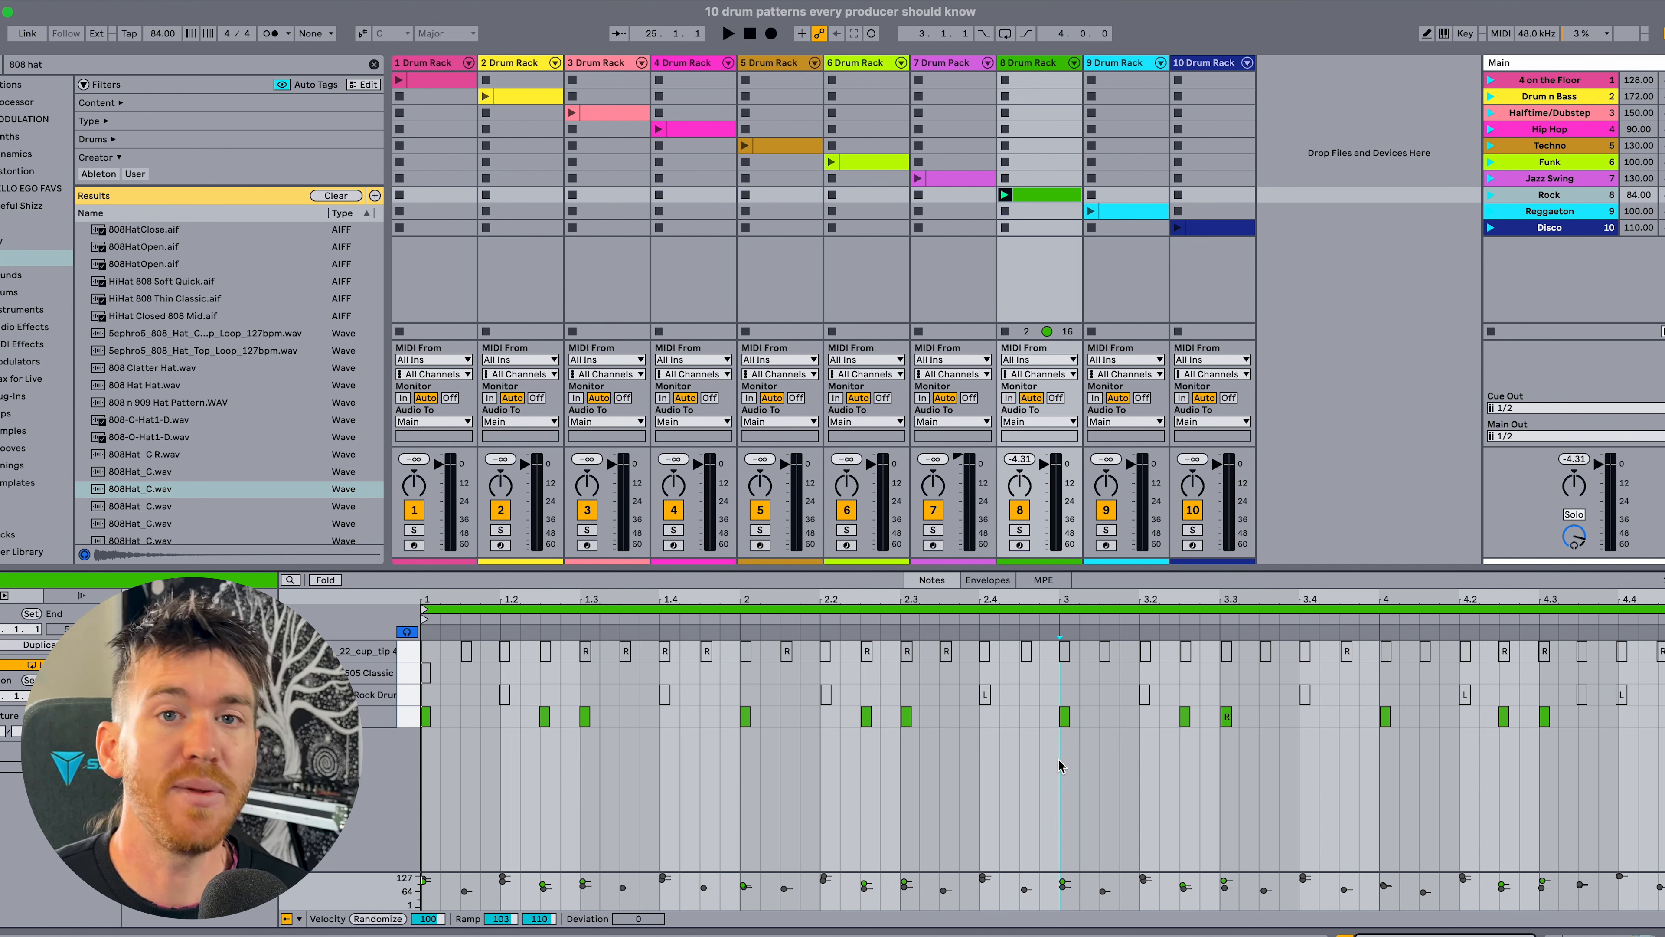
Activate the snare notes in the Rock clip and play them together with the kick.
click(406, 696)
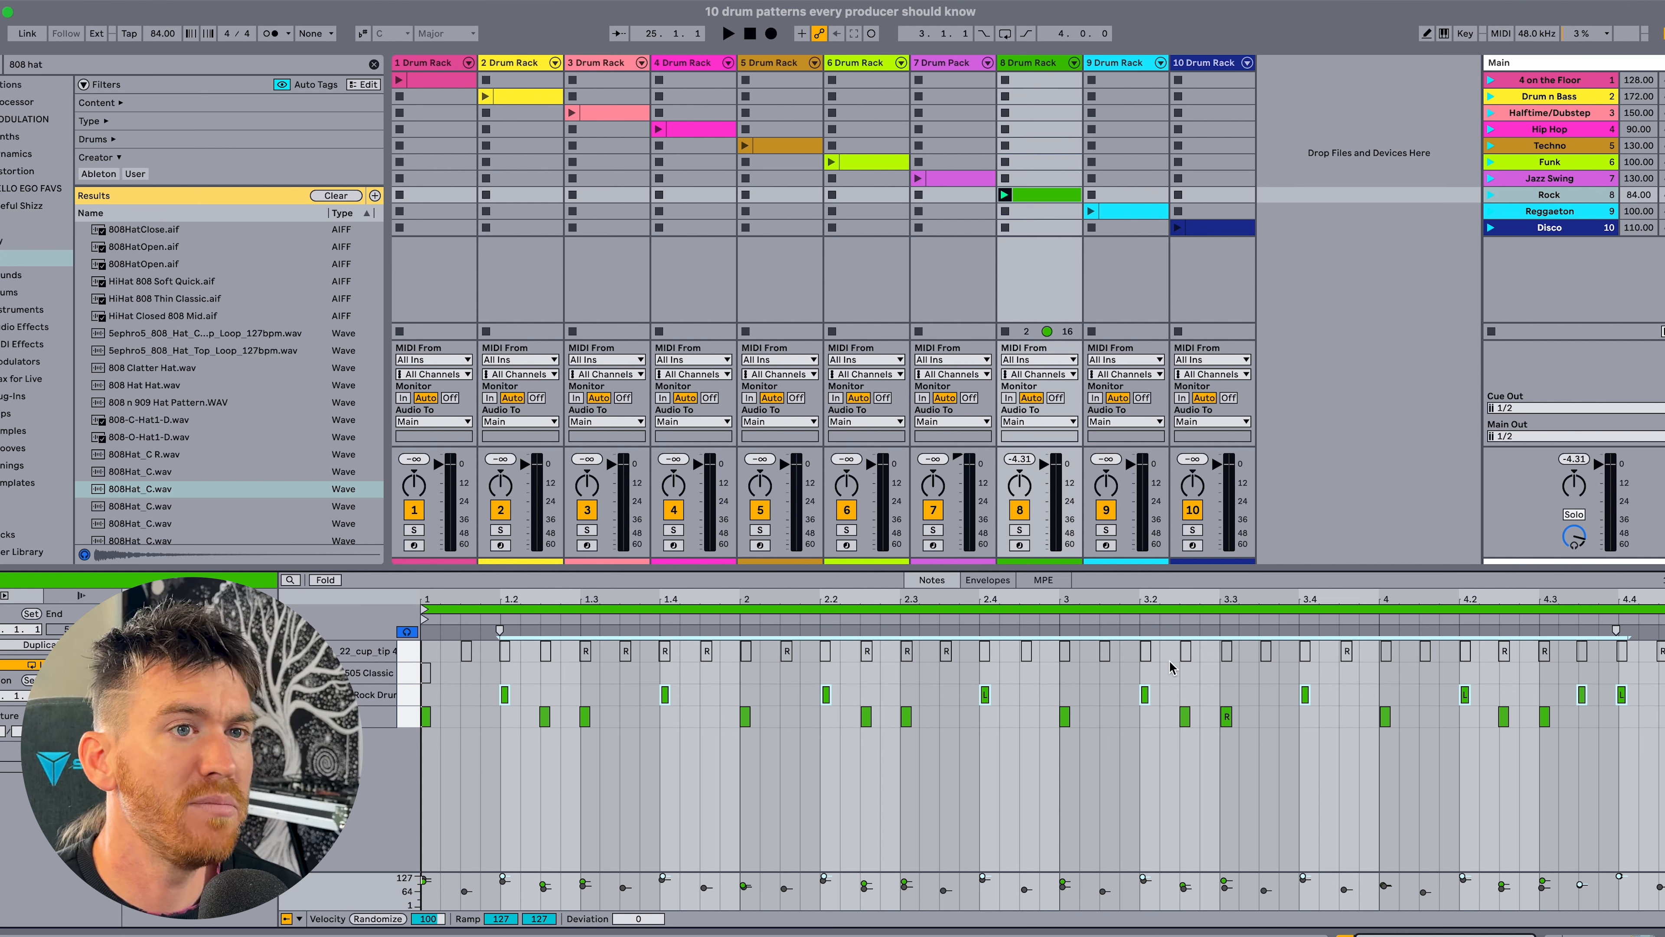
click(1638, 637)
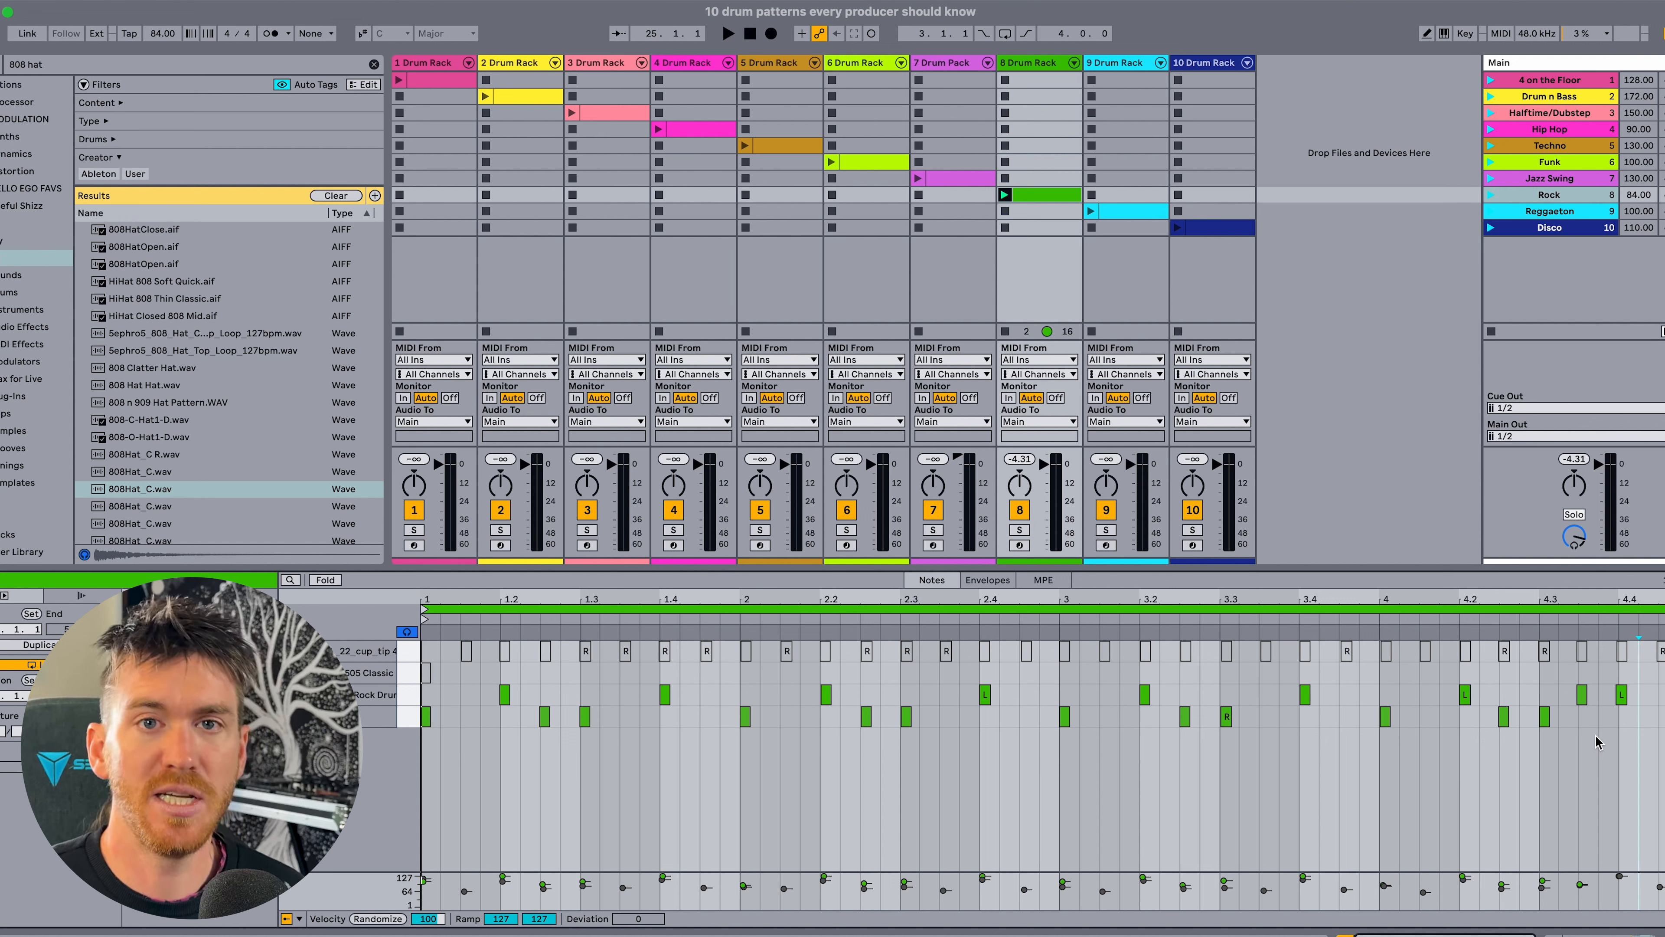
click(407, 696)
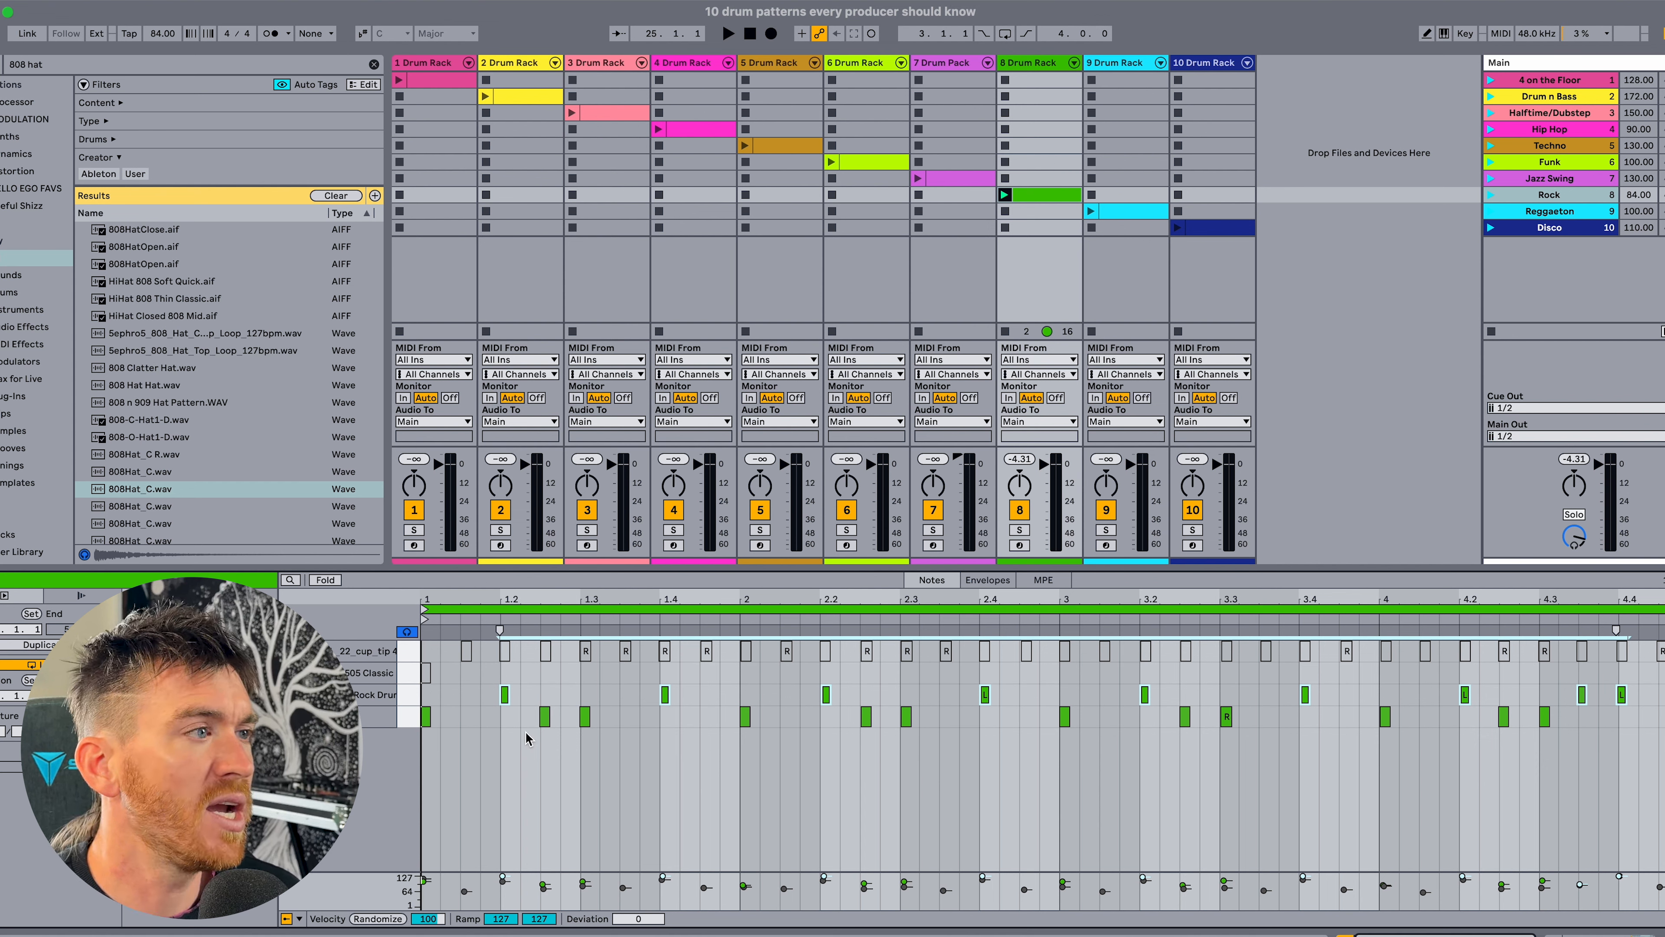
key(space)
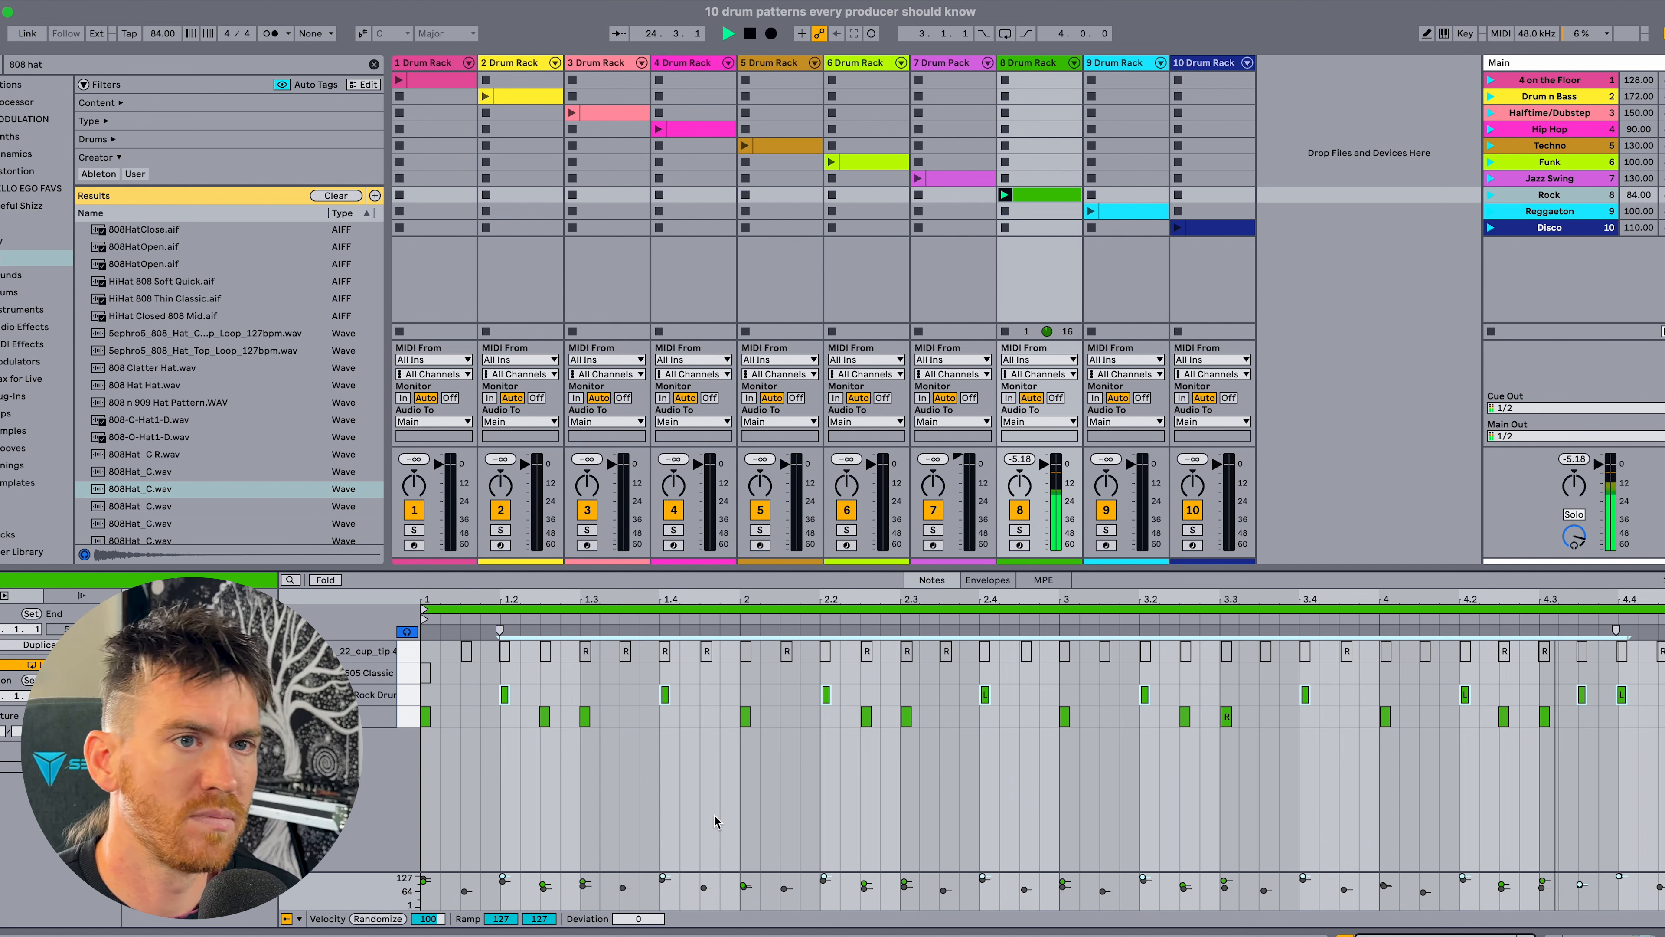
key(space)
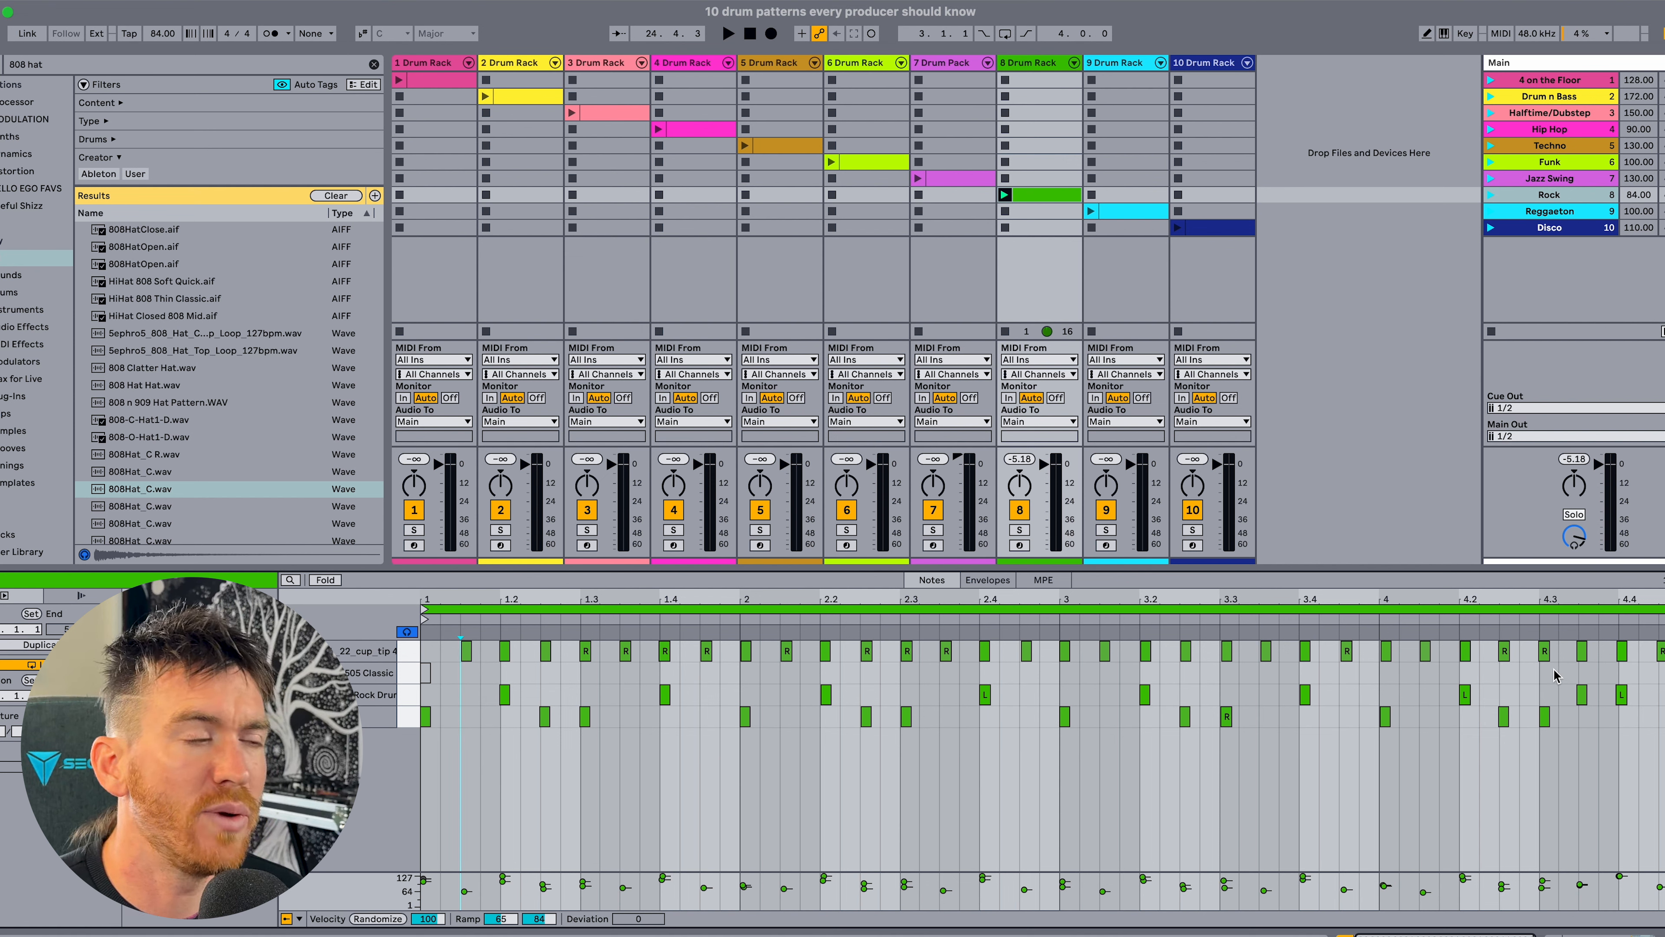
Activate the ride notes and the 505 Classic note at bar 1 in the Rock clip, playing the groove with each added layer.
key(space)
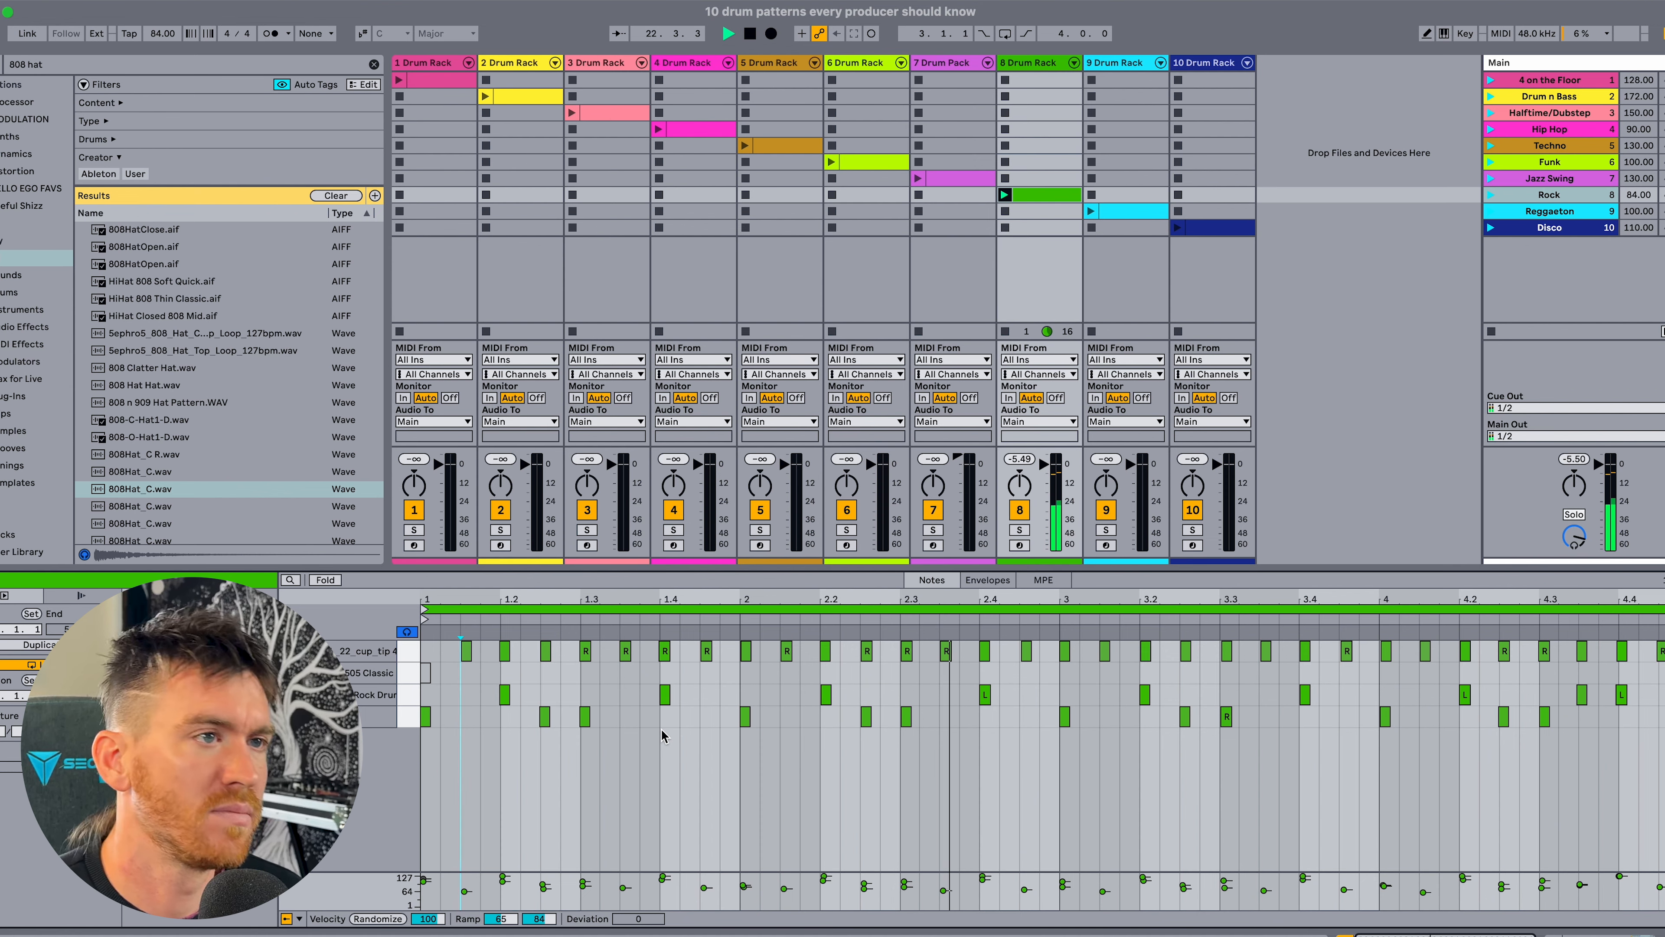
key(space)
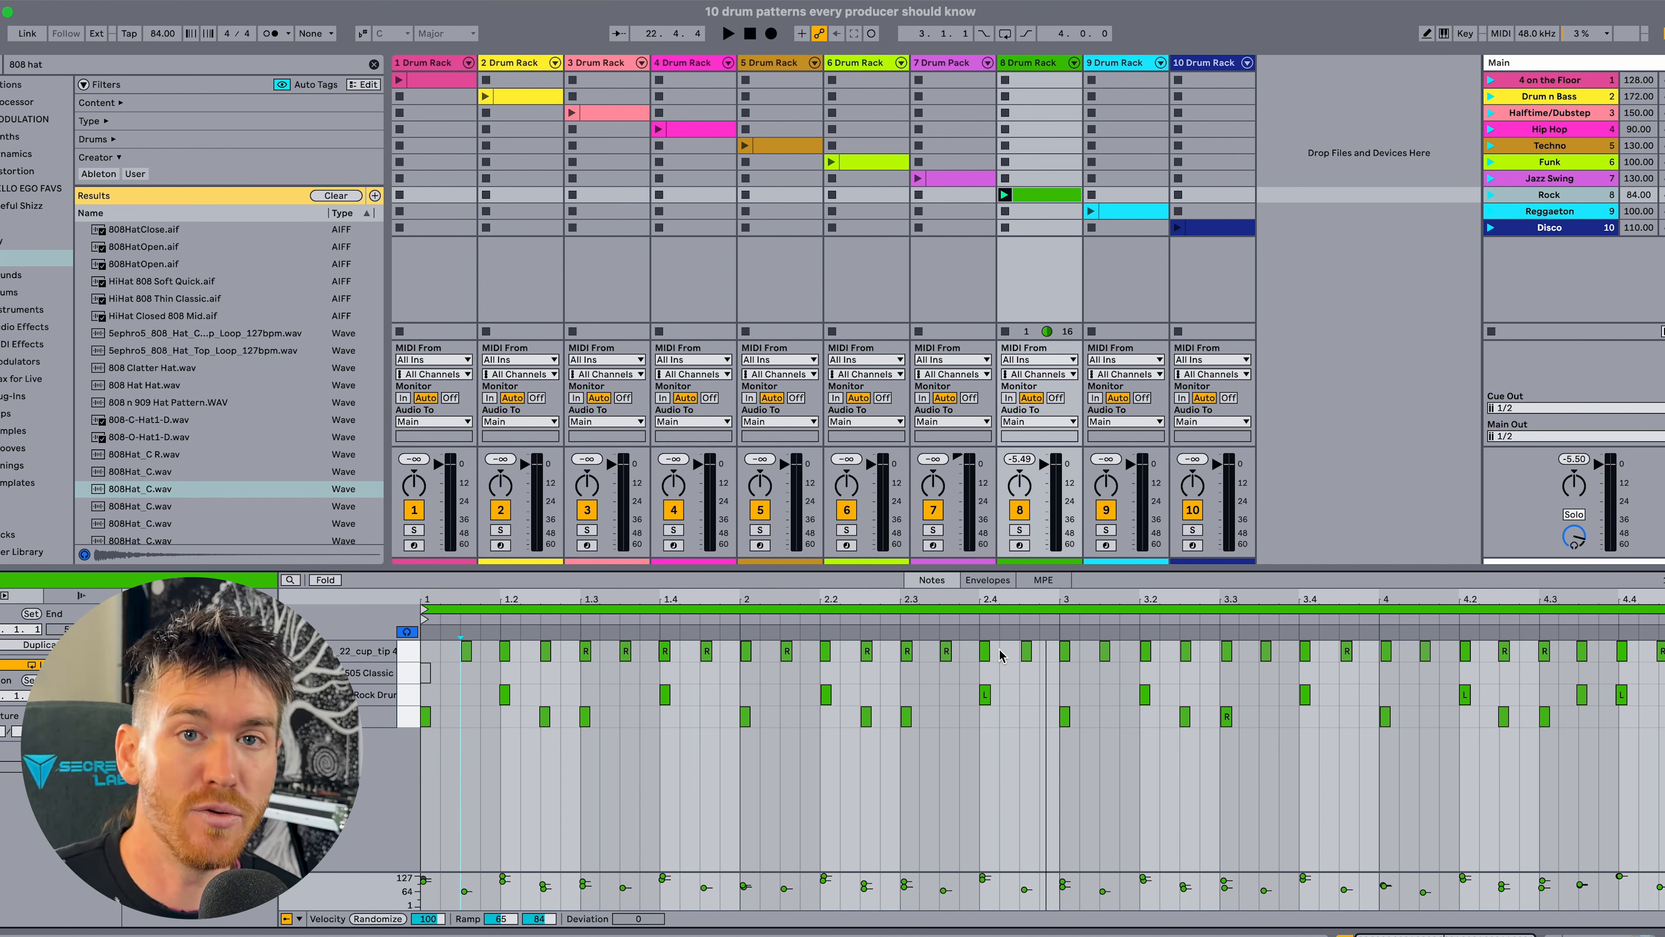
click(401, 677)
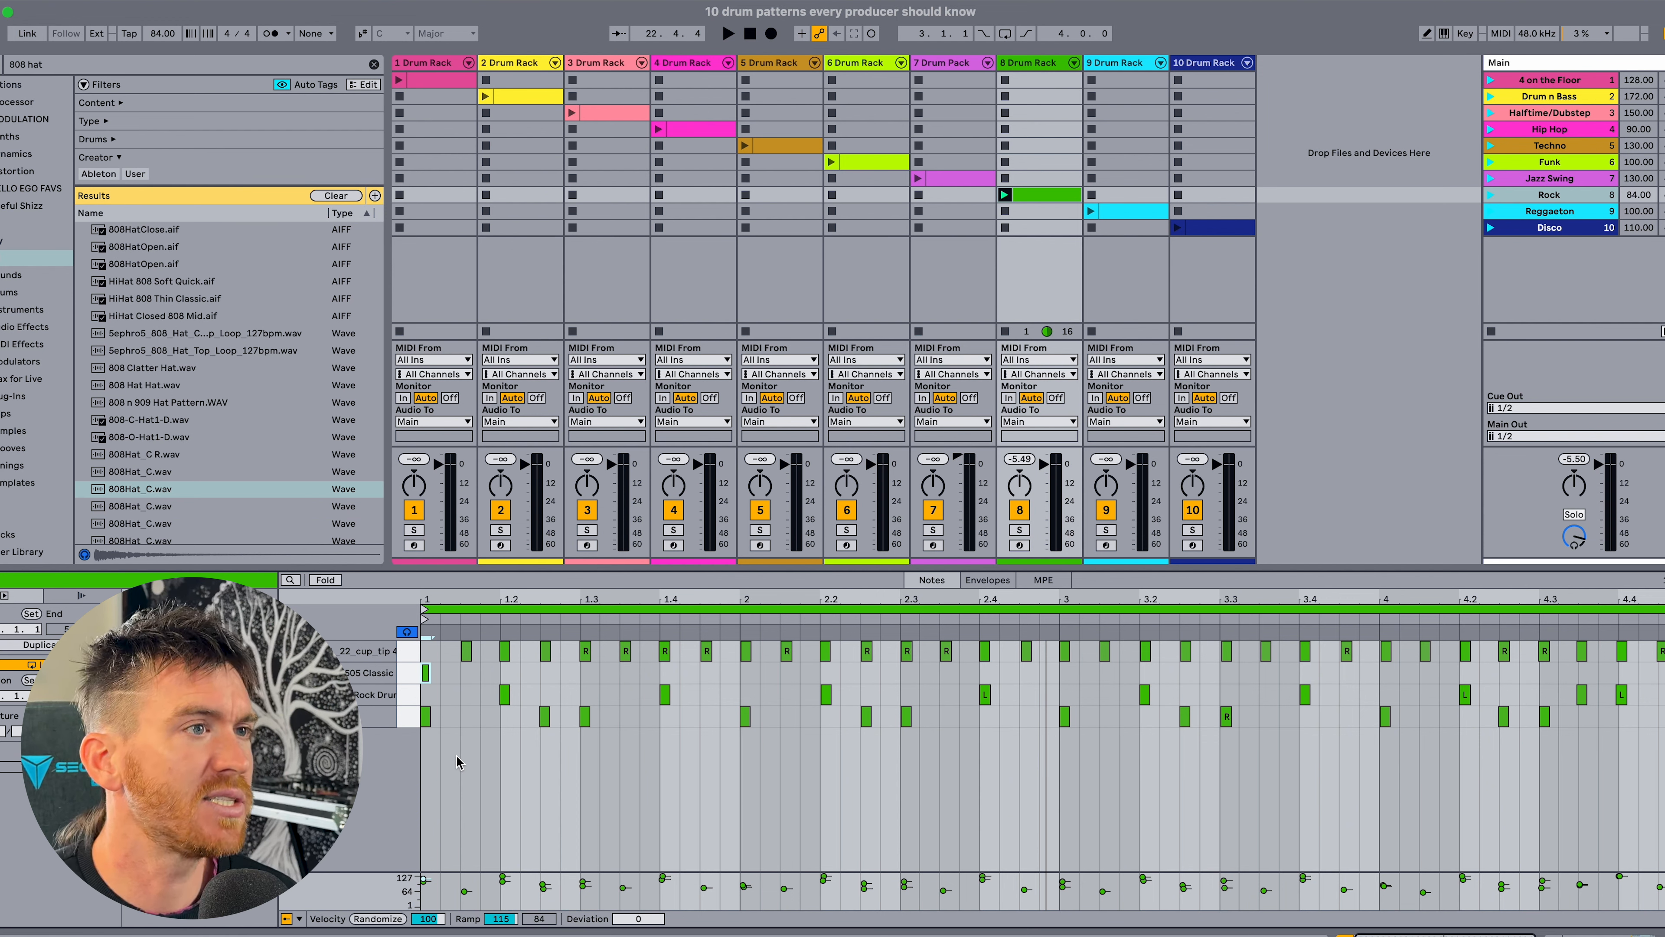
key(space)
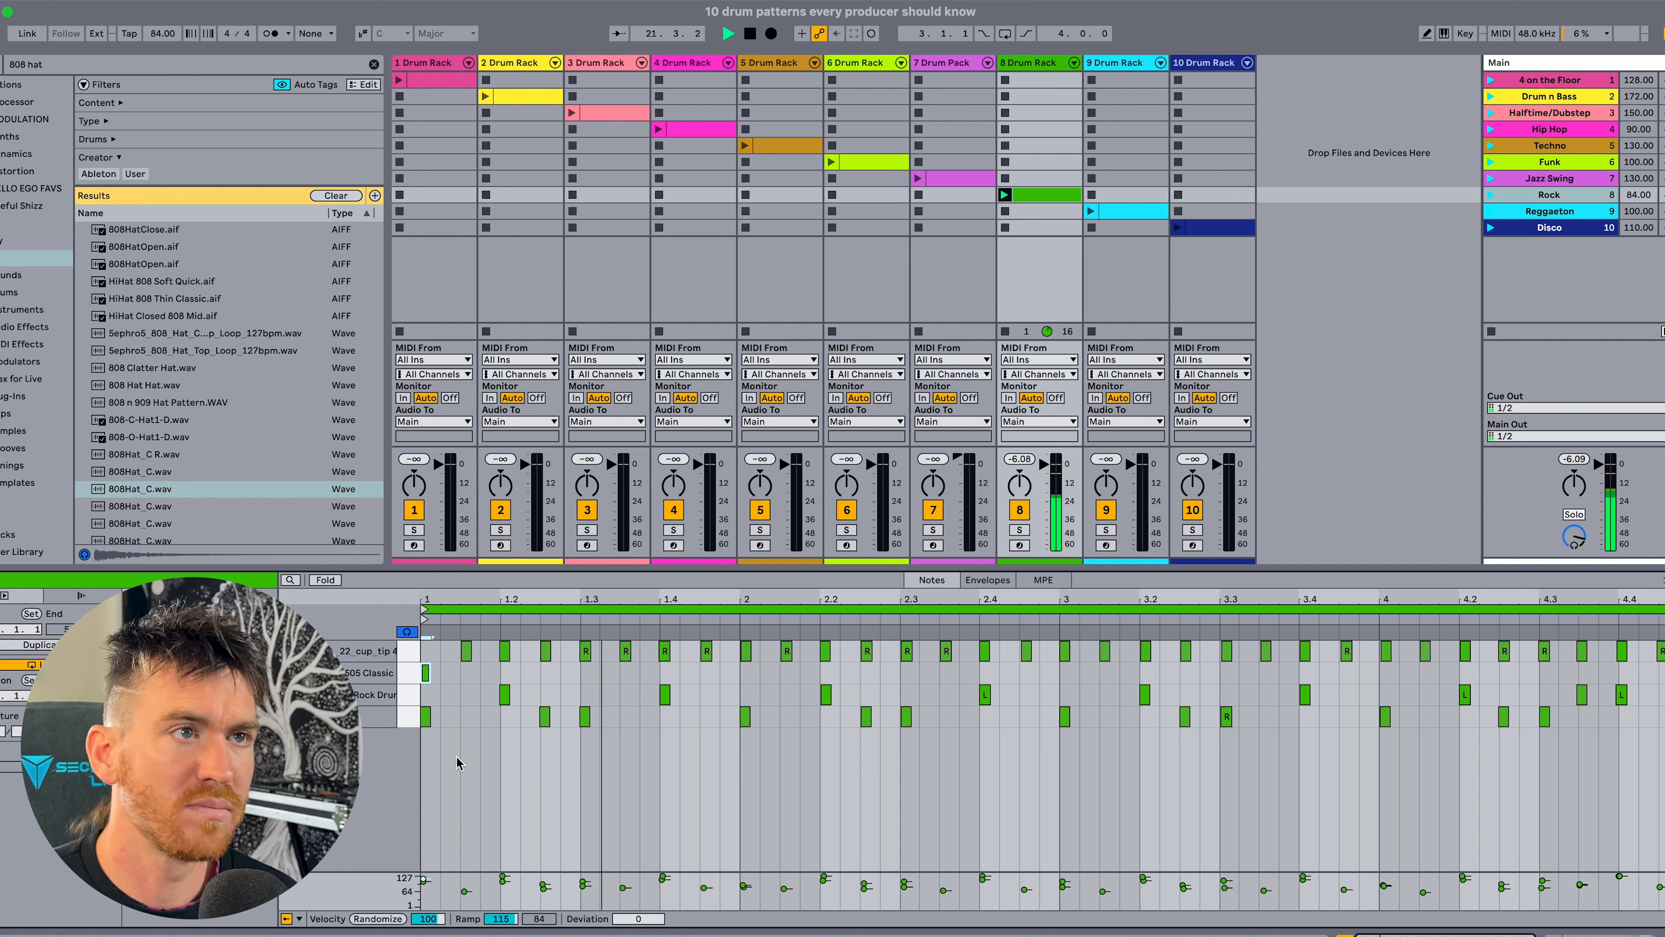